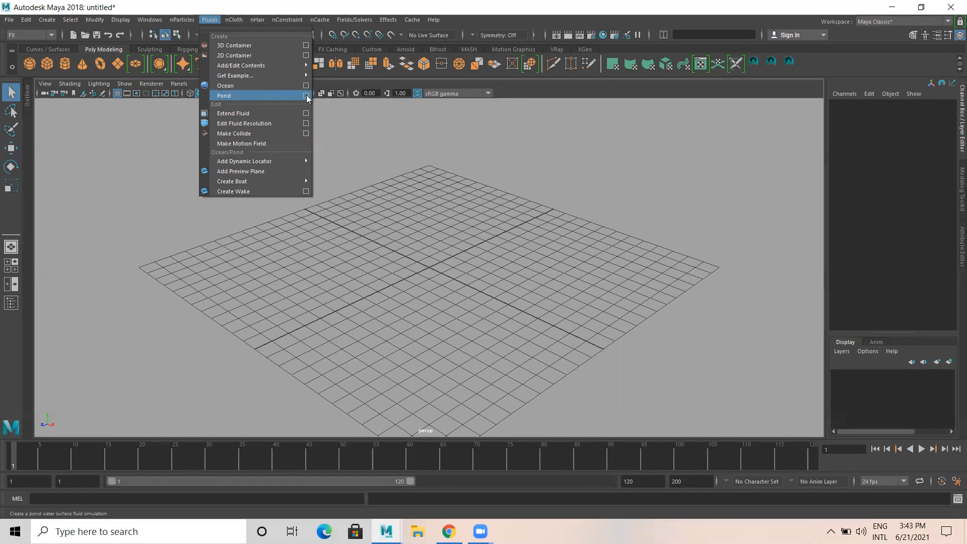
# Create a fluid pond of size 20 and hide the grid in the perspective view
pyautogui.click(306, 96)
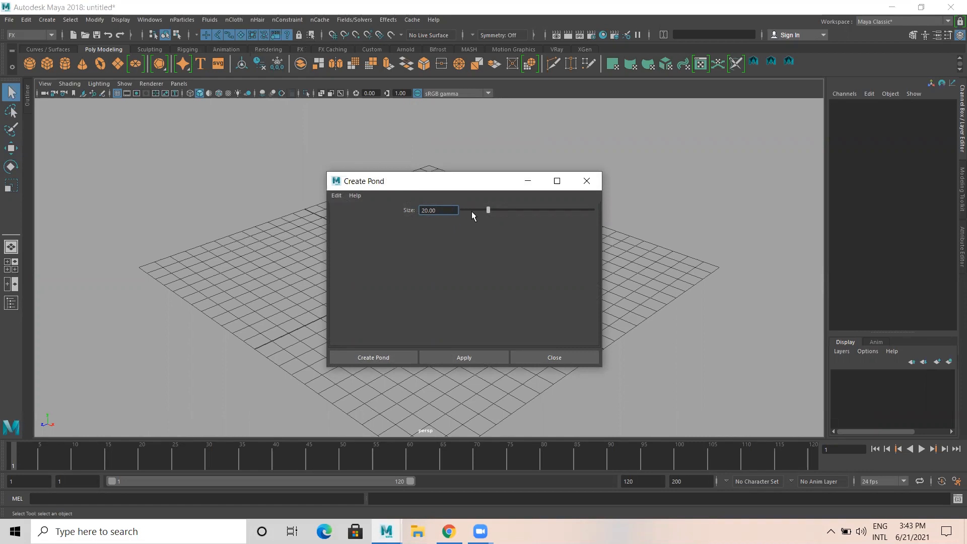
pyautogui.click(383, 356)
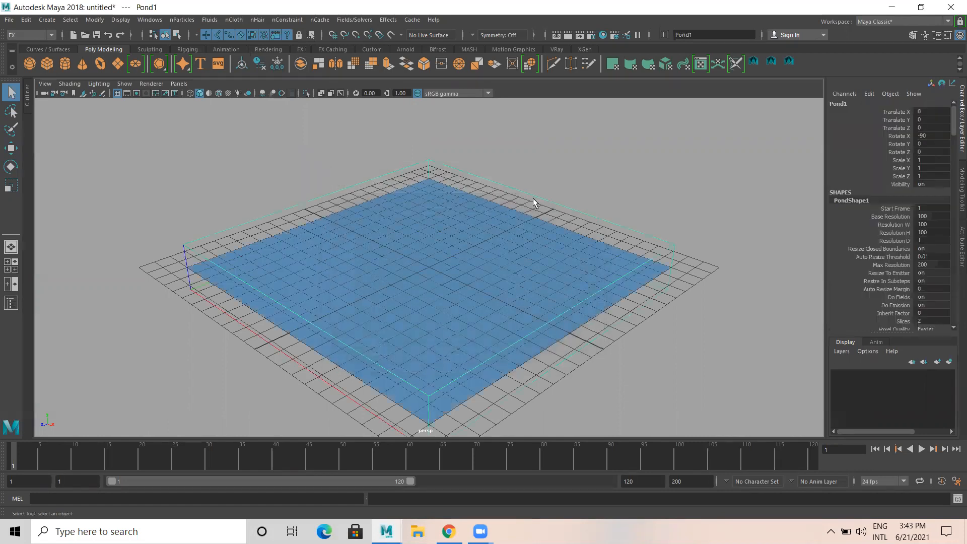
pyautogui.click(117, 93)
pyautogui.moveTo(574, 228)
pyautogui.keyDown('alt'); pyautogui.mouseDown()
pyautogui.moveTo(443, 202)
pyautogui.moveTo(479, 216)
pyautogui.moveTo(564, 219)
pyautogui.mouseUp(); pyautogui.keyUp('alt')
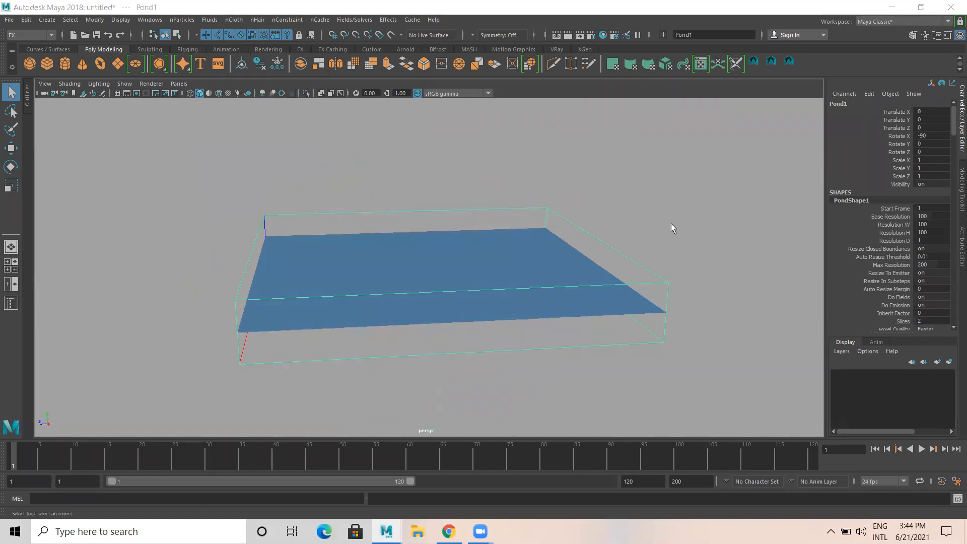
pyautogui.keyDown('alt'); pyautogui.moveTo(670, 224); pyautogui.dragTo(543, 332); pyautogui.keyUp('alt')
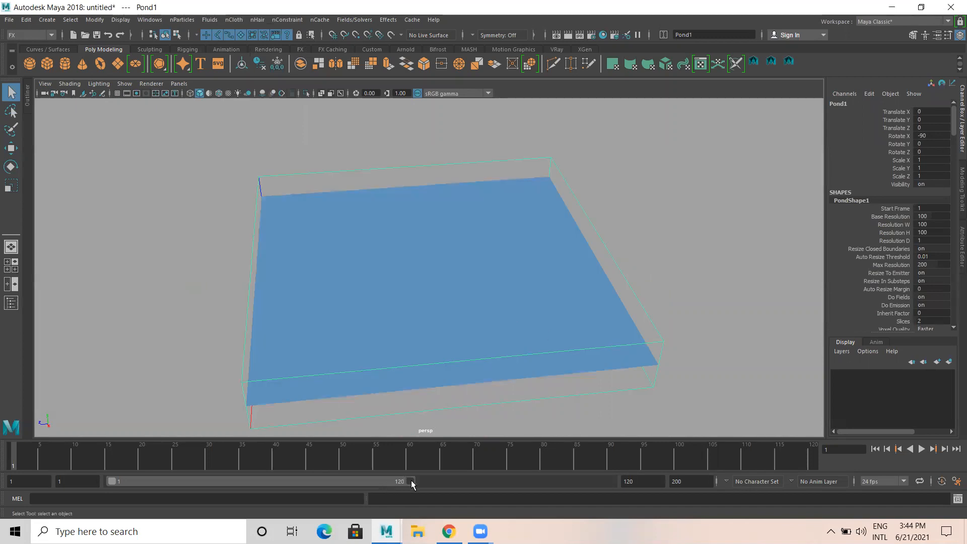
# Extend the end of the playback range to frame 200
pyautogui.moveTo(411, 483); pyautogui.dragTo(682, 479)
pyautogui.keyDown('alt'); pyautogui.moveTo(432, 285); pyautogui.dragTo(413, 297, button='middle'); pyautogui.keyUp('alt')
pyautogui.keyDown('alt'); pyautogui.moveTo(414, 296); pyautogui.dragTo(242, 247, button='right'); pyautogui.keyUp('alt')
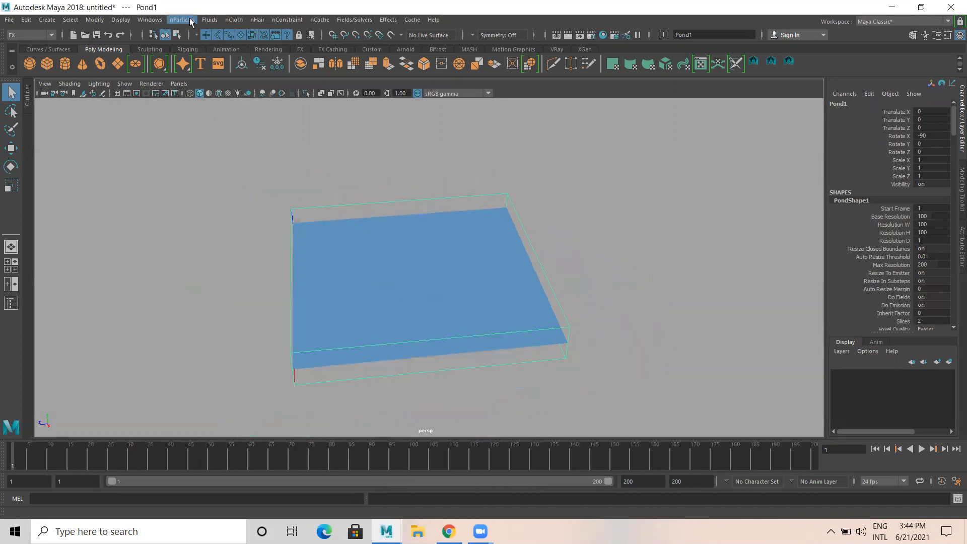
pyautogui.click(209, 19)
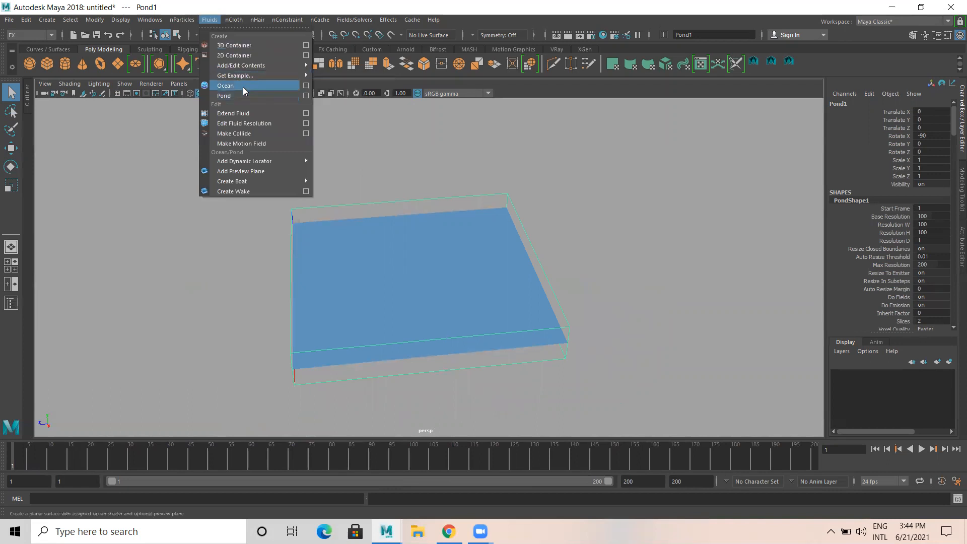
pyautogui.click(568, 91)
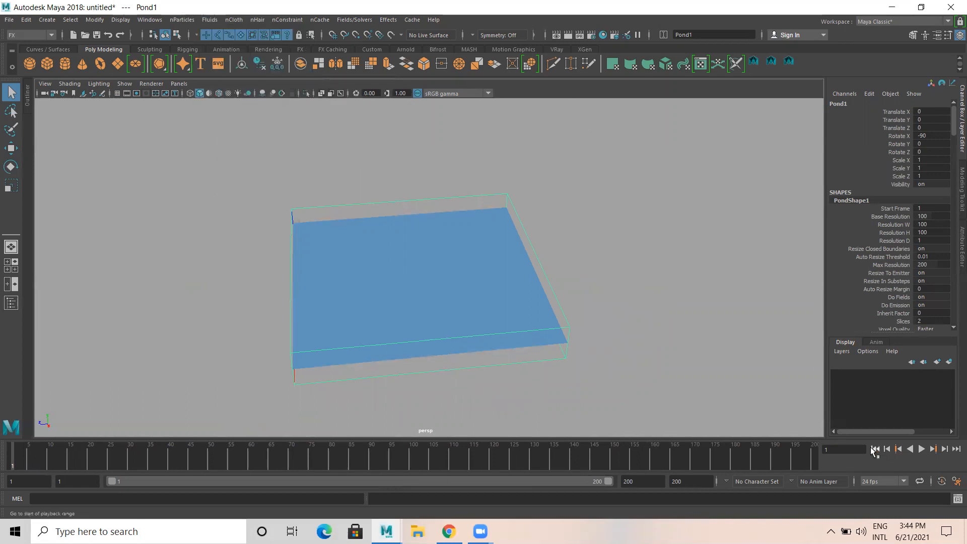
# Play the pond simulation from frame 1, stop it, and examine the water surface up close
pyautogui.click(921, 449)
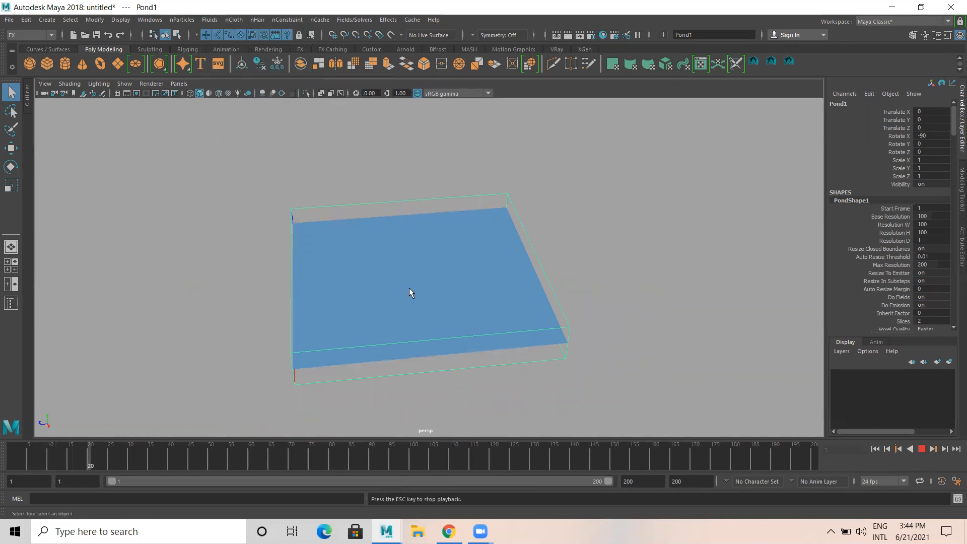
pyautogui.scroll(4, 406, 288)
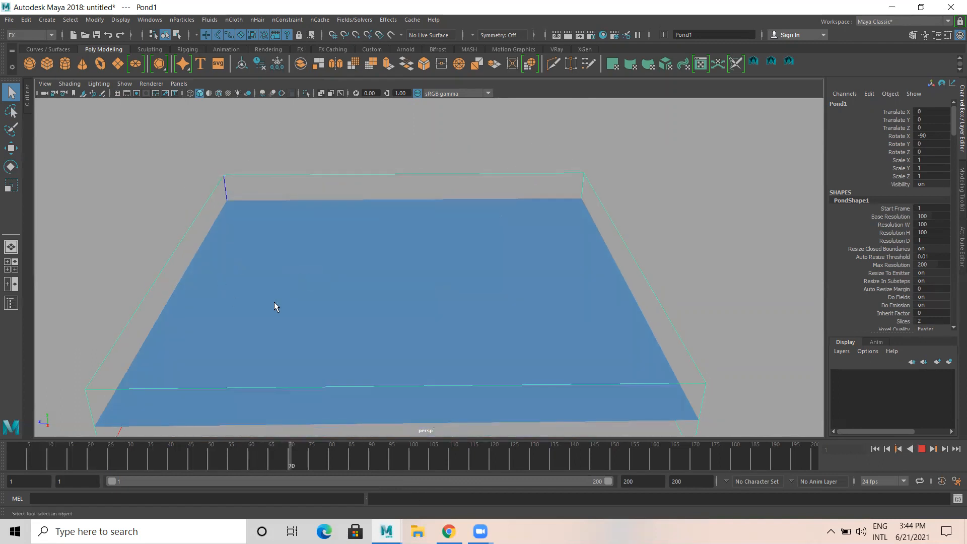
pyautogui.click(921, 449)
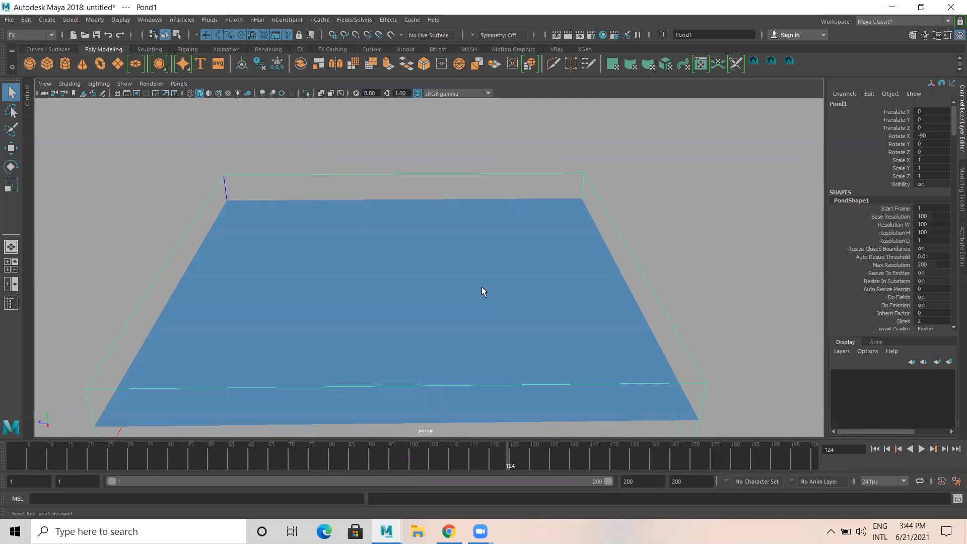
pyautogui.keyDown('alt'); pyautogui.moveTo(481, 286); pyautogui.dragTo(326, 283); pyautogui.keyUp('alt')
pyautogui.keyDown('alt'); pyautogui.moveTo(326, 284); pyautogui.dragTo(503, 300, button='right'); pyautogui.keyUp('alt')
pyautogui.keyDown('alt'); pyautogui.moveTo(502, 300); pyautogui.dragTo(472, 310); pyautogui.keyUp('alt')
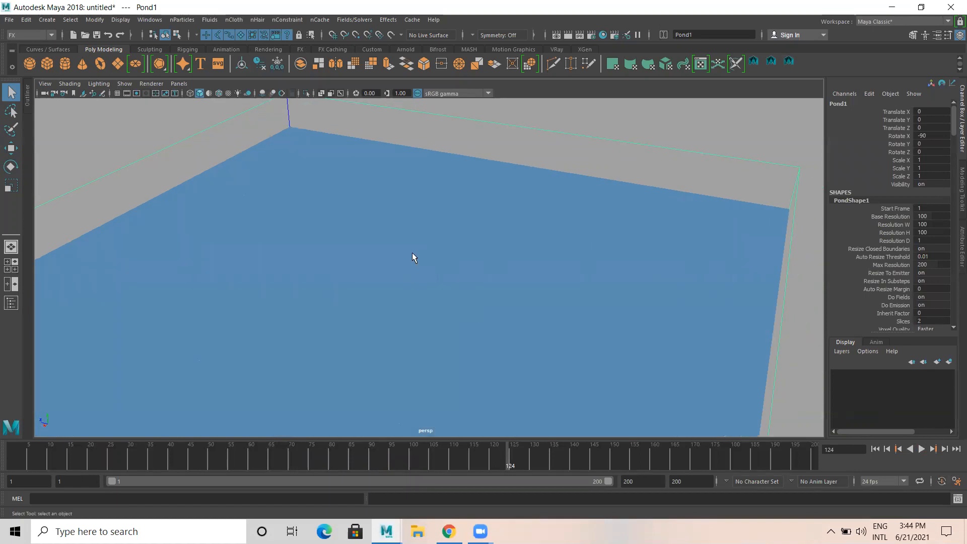
pyautogui.keyDown('alt'); pyautogui.moveTo(469, 258); pyautogui.dragTo(319, 293, button='right'); pyautogui.keyUp('alt')
pyautogui.keyDown('alt'); pyautogui.moveTo(319, 294); pyautogui.dragTo(346, 282); pyautogui.keyUp('alt')
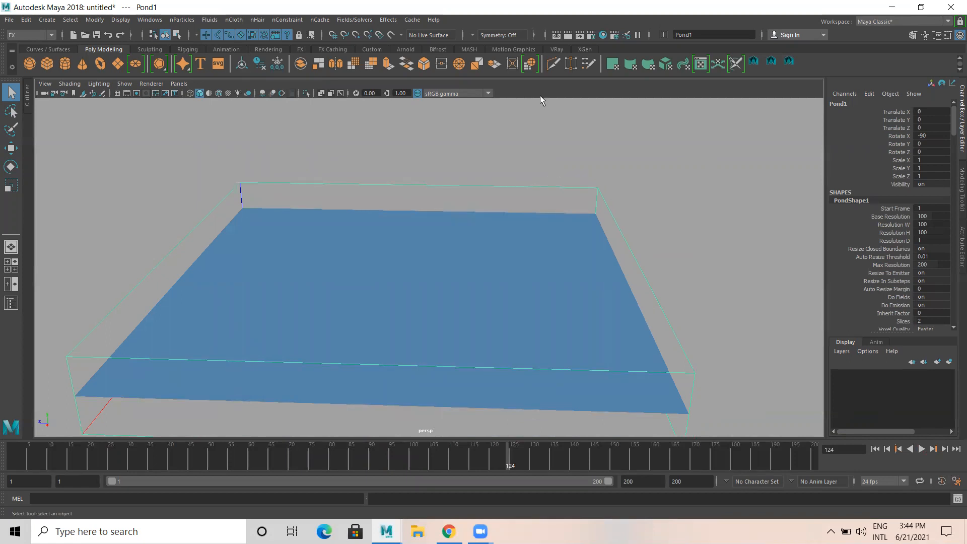
# Create a small polygon sphere with a radius of about 0.23 and place it above the pond at a height of about 3.7
pyautogui.click(31, 62)
pyautogui.scroll(1, 423, 292)
pyautogui.moveTo(423, 306); pyautogui.dragTo(414, 242)
pyautogui.press('w')
pyautogui.scroll(3, 423, 252)
pyautogui.keyDown('alt'); pyautogui.moveTo(460, 282); pyautogui.dragTo(488, 303); pyautogui.keyUp('alt')
# Keyframe the sphere above the pond at frame 1, and lowered below the water to about Y -1.09 at frame 15
pyautogui.click(12, 459)
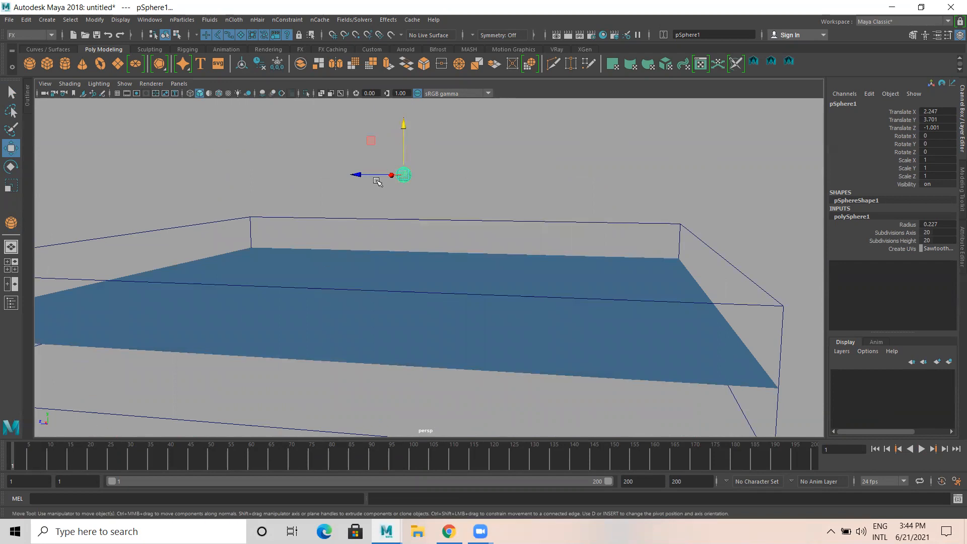
pyautogui.press('s')
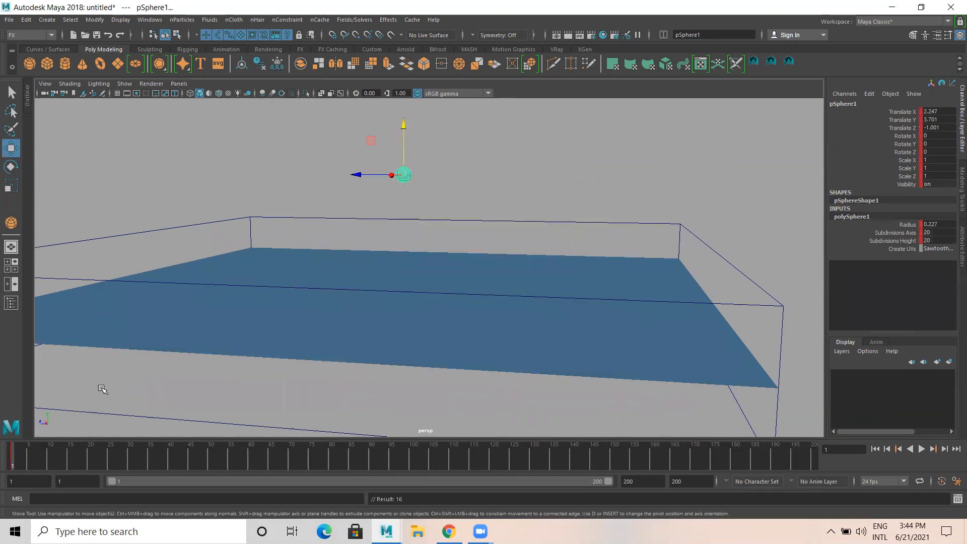
pyautogui.click(73, 462)
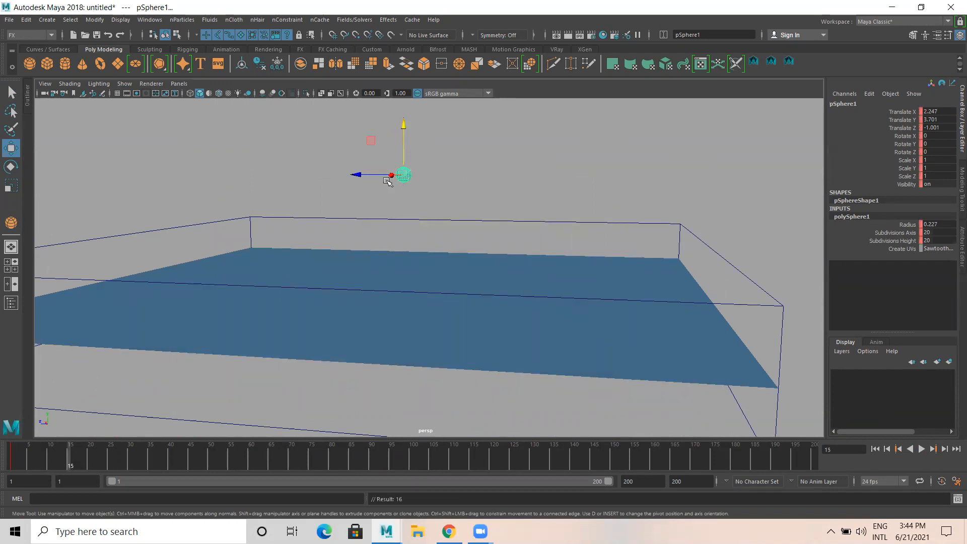
pyautogui.moveTo(403, 126); pyautogui.dragTo(419, 288)
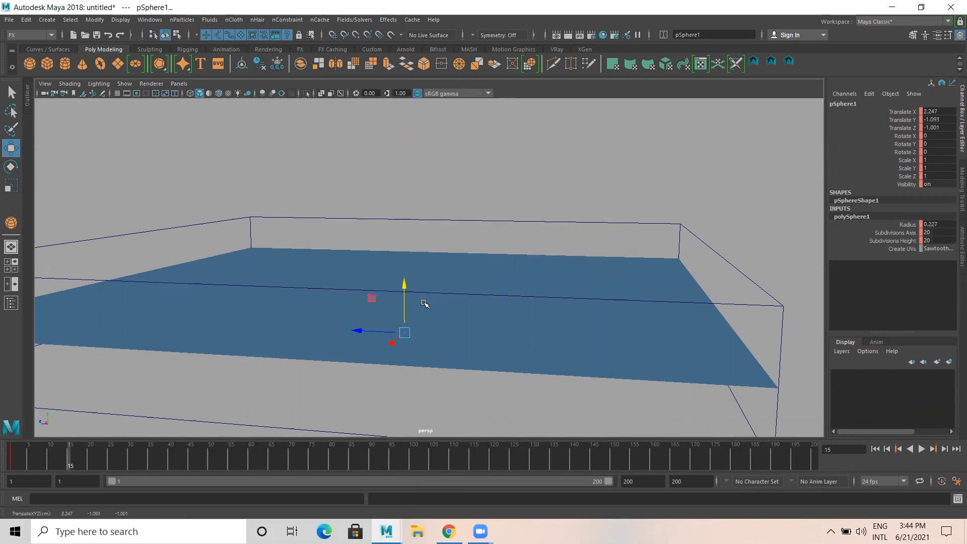
pyautogui.press('s')
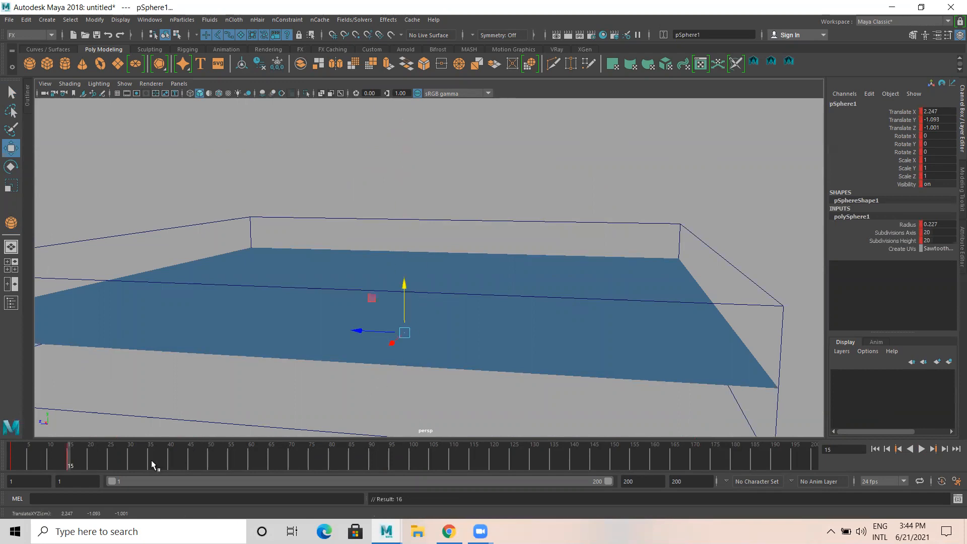
# Keyframe the sphere raised to about Y 2.99 at frame 35, and moved beneath the water to about Y -1.26, Z -7.88 at frame 50
pyautogui.click(149, 460)
pyautogui.moveTo(404, 286); pyautogui.dragTo(388, 149)
pyautogui.press('s')
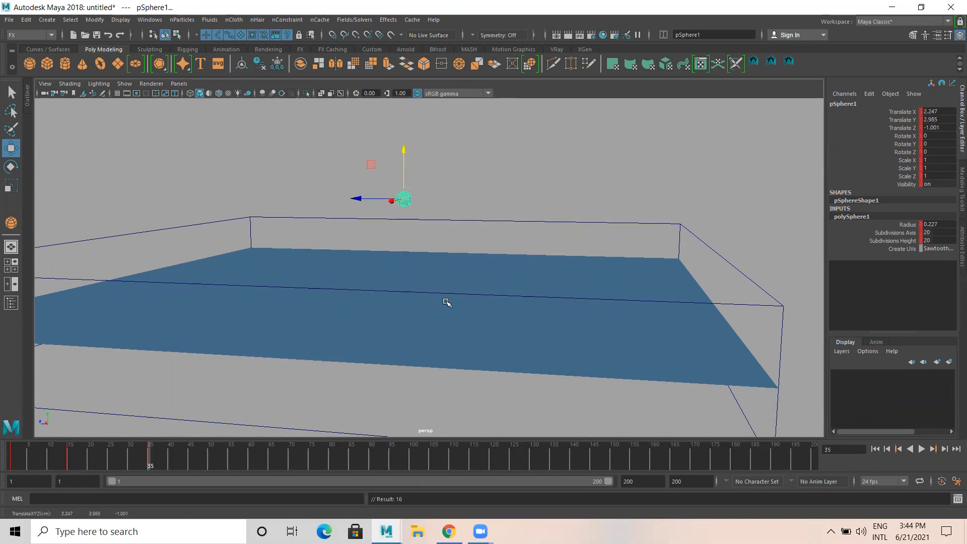
pyautogui.click(211, 460)
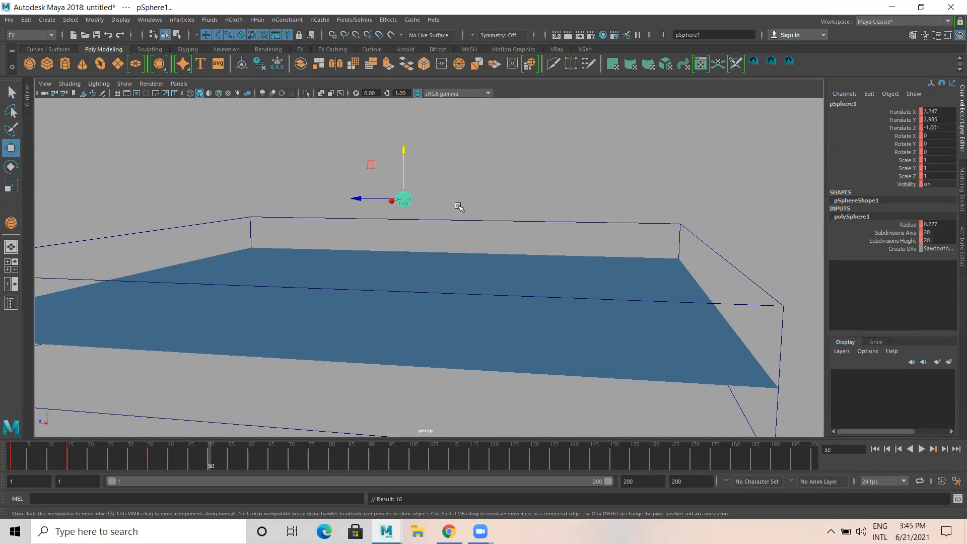
pyautogui.moveTo(408, 198); pyautogui.dragTo(638, 343)
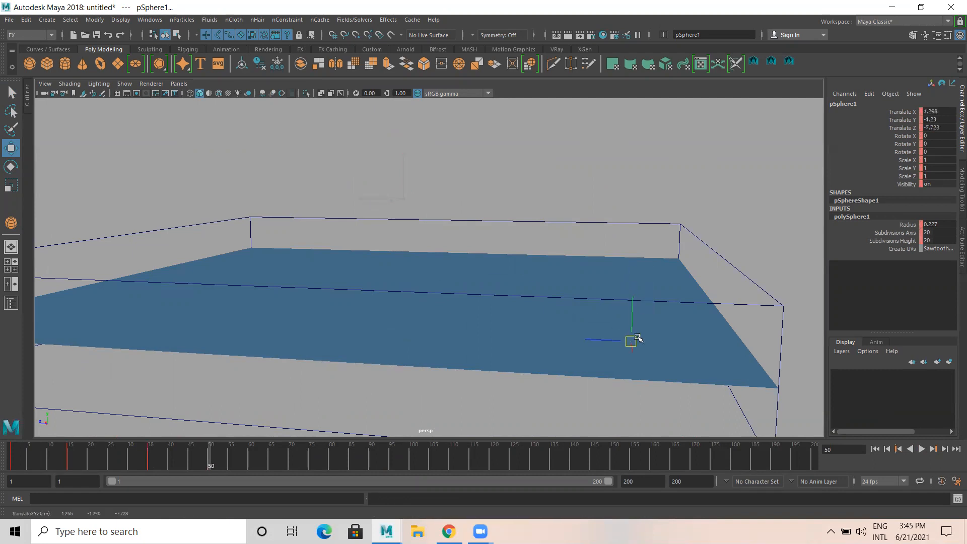
pyautogui.press('s')
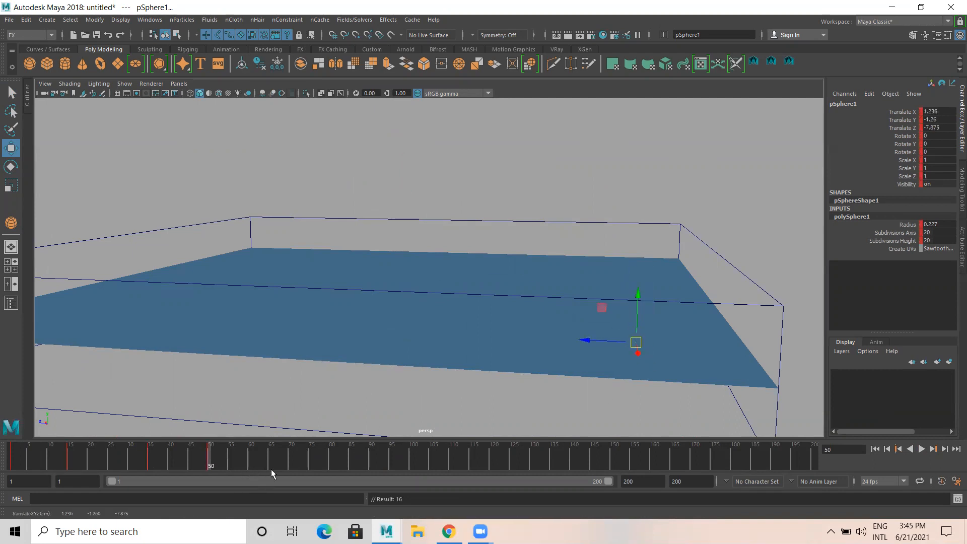
# Keyframe the sphere above the pond at about Y 4.41, Z 2.5 at frame 70, and dropped to about Y -2.18 at frame 95
pyautogui.click(290, 464)
pyautogui.moveTo(636, 342); pyautogui.dragTo(283, 149)
pyautogui.press('s')
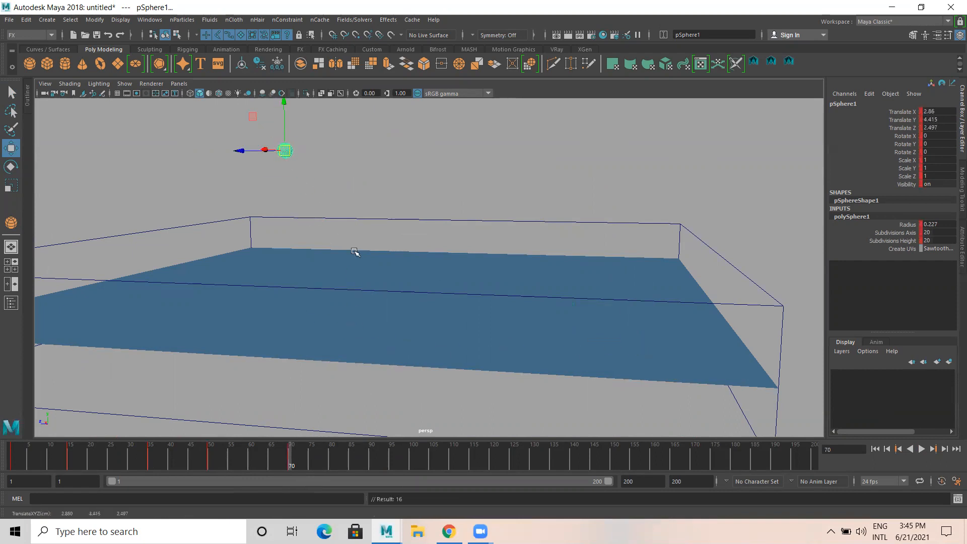
pyautogui.click(393, 460)
pyautogui.moveTo(284, 128); pyautogui.dragTo(388, 371)
pyautogui.press('s')
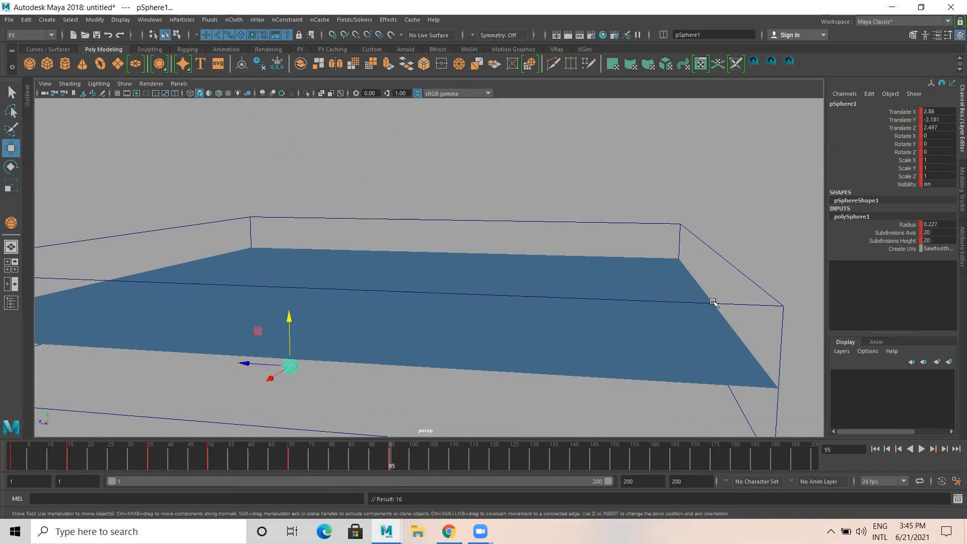
# Play the sphere's keyframed animation from frame 1 to check its dives into the pond, and return to the first frame
pyautogui.click(566, 178)
pyautogui.keyDown('alt'); pyautogui.moveTo(425, 209); pyautogui.dragTo(455, 274); pyautogui.keyUp('alt')
pyautogui.keyDown('alt'); pyautogui.moveTo(507, 216); pyautogui.dragTo(511, 239, button='middle'); pyautogui.keyUp('alt')
pyautogui.scroll(1, 494, 262)
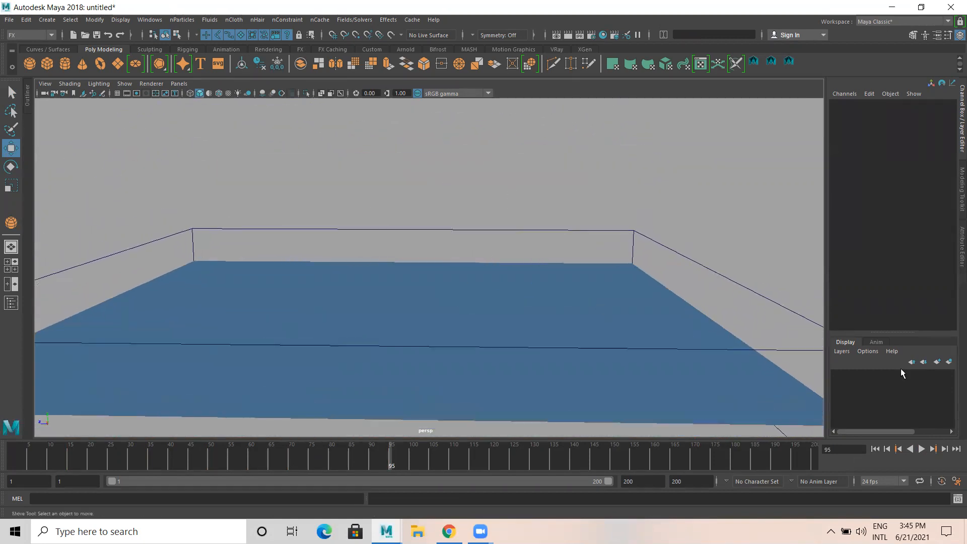
pyautogui.click(875, 448)
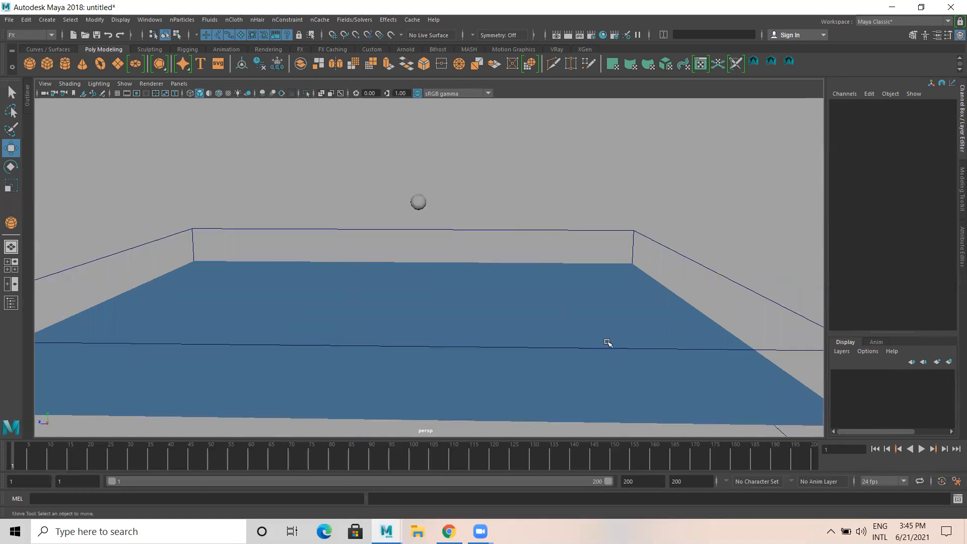
pyautogui.keyDown('alt'); pyautogui.moveTo(613, 289); pyautogui.dragTo(602, 286); pyautogui.keyUp('alt')
pyautogui.keyDown('alt'); pyautogui.moveTo(579, 292); pyautogui.dragTo(589, 294, button='middle'); pyautogui.keyUp('alt')
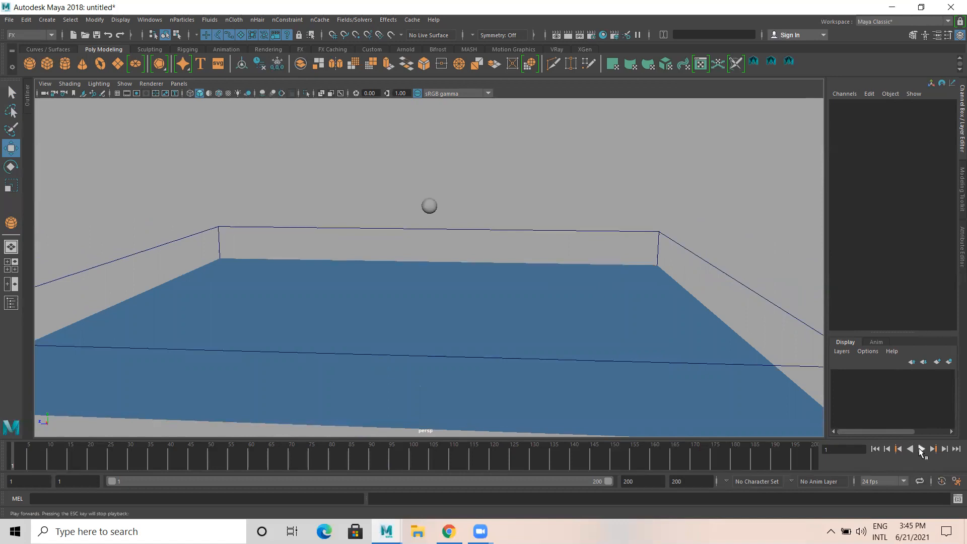
pyautogui.click(921, 448)
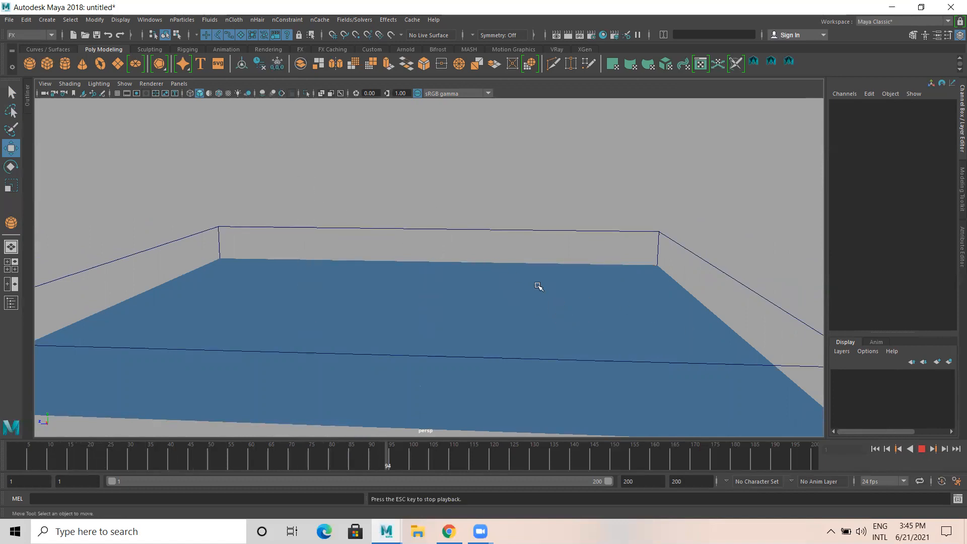
pyautogui.click(912, 448)
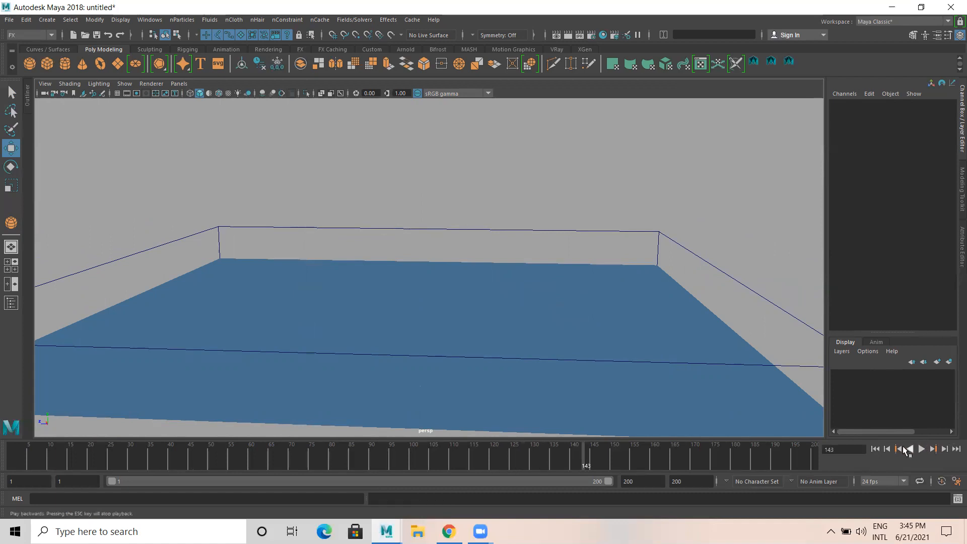
pyautogui.click(875, 448)
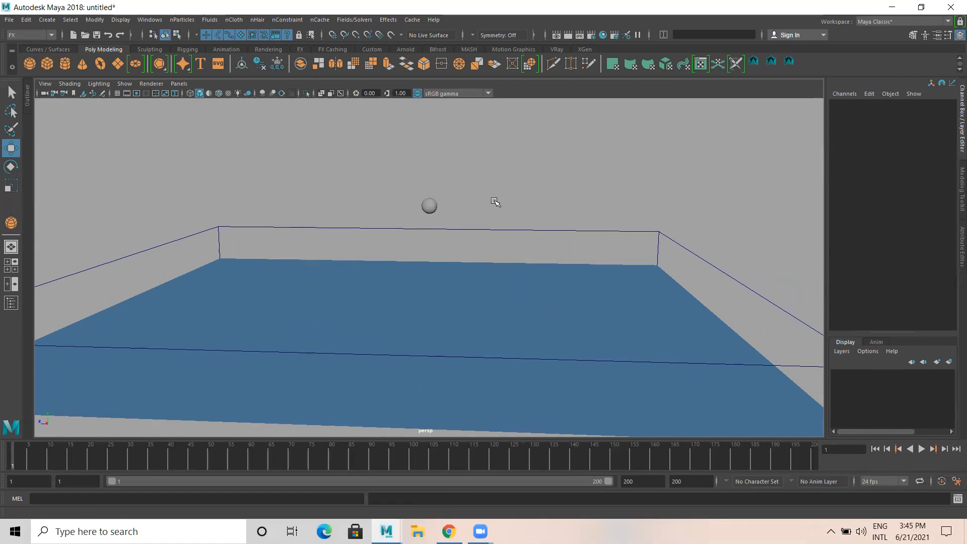
# Examine the sphere's starting position relative to the pond container and water surface from several angles
pyautogui.scroll(-2, 430, 197)
pyautogui.keyDown('alt'); pyautogui.moveTo(429, 196); pyautogui.dragTo(429, 204); pyautogui.keyUp('alt')
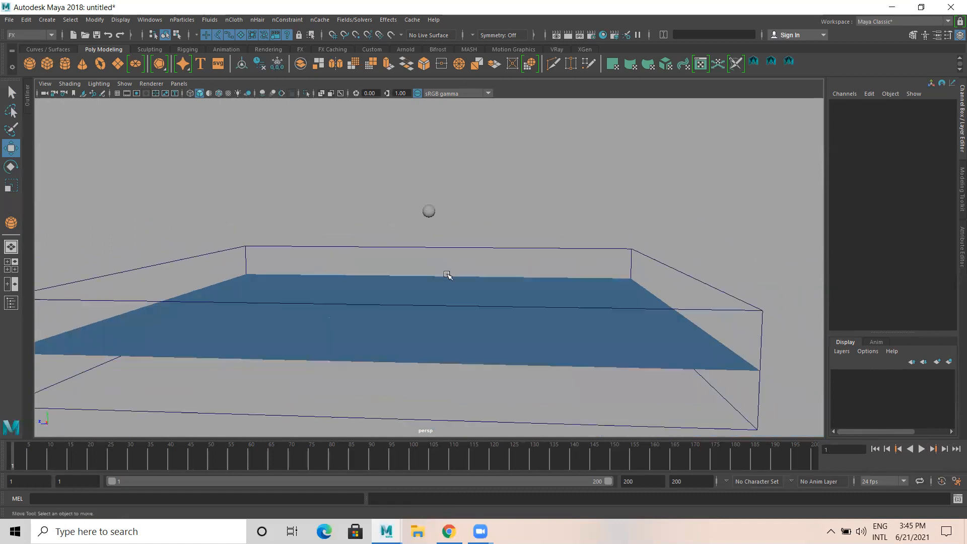
pyautogui.click(446, 271)
pyautogui.keyDown('alt'); pyautogui.moveTo(514, 278); pyautogui.dragTo(460, 278); pyautogui.keyUp('alt')
pyautogui.scroll(-3, 493, 278)
pyautogui.click(222, 259)
pyautogui.keyDown('alt'); pyautogui.moveTo(230, 292); pyautogui.dragTo(214, 265); pyautogui.keyUp('alt')
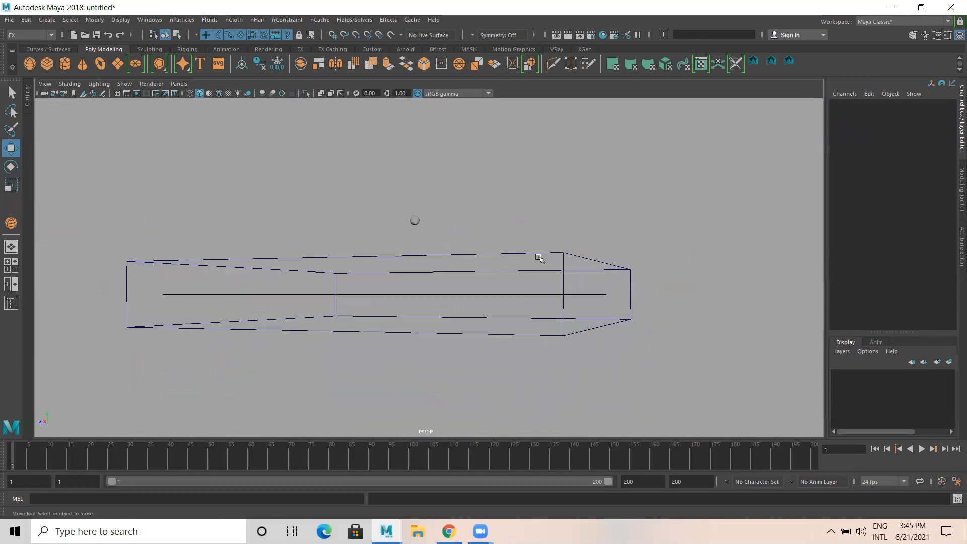
pyautogui.keyDown('alt'); pyautogui.moveTo(540, 255); pyautogui.dragTo(562, 266); pyautogui.keyUp('alt')
pyautogui.click(580, 242)
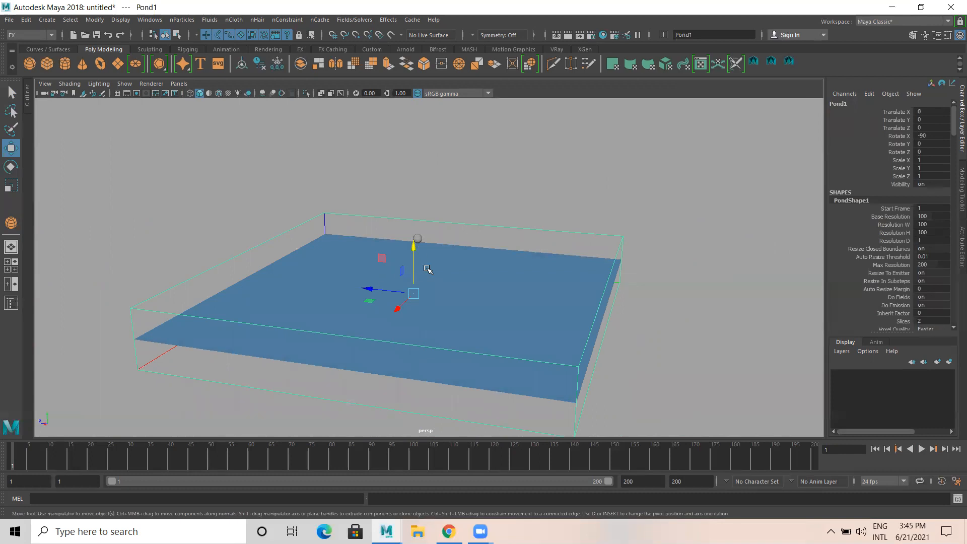
pyautogui.keyDown('alt'); pyautogui.moveTo(438, 257); pyautogui.dragTo(428, 238); pyautogui.keyUp('alt')
# Make the sphere collide with the pond fluid using the Make Collide command, and clear the selection
pyautogui.click(426, 233)
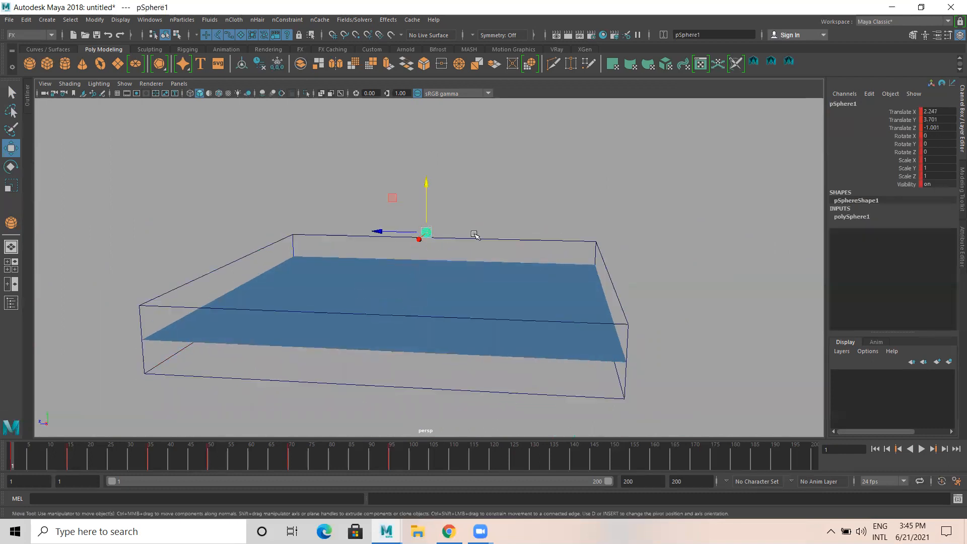
pyautogui.click(509, 236)
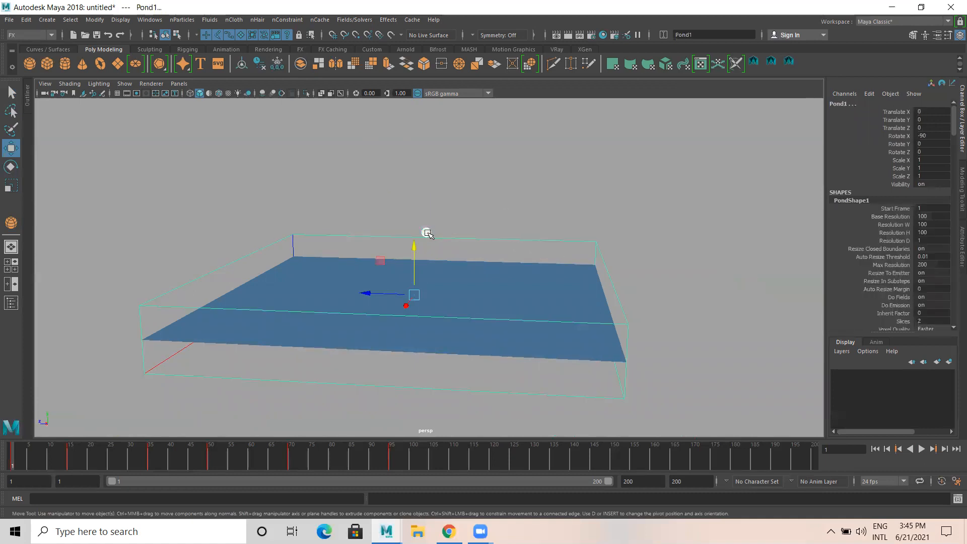
pyautogui.click(209, 20)
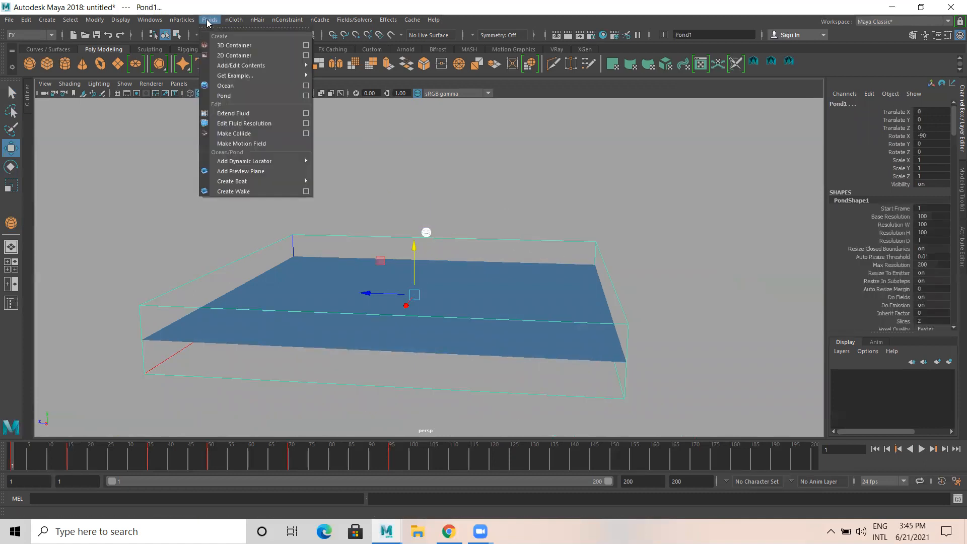
pyautogui.click(245, 133)
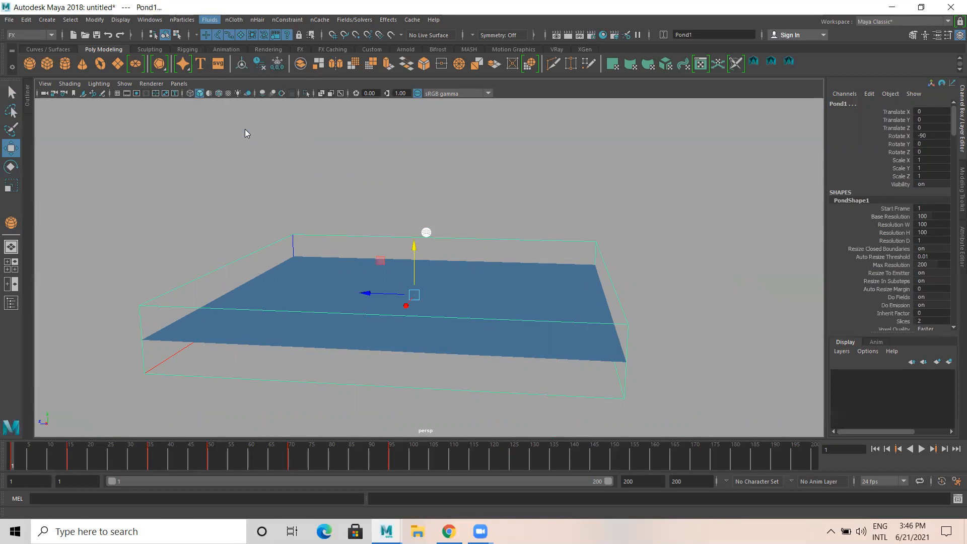
pyautogui.click(599, 196)
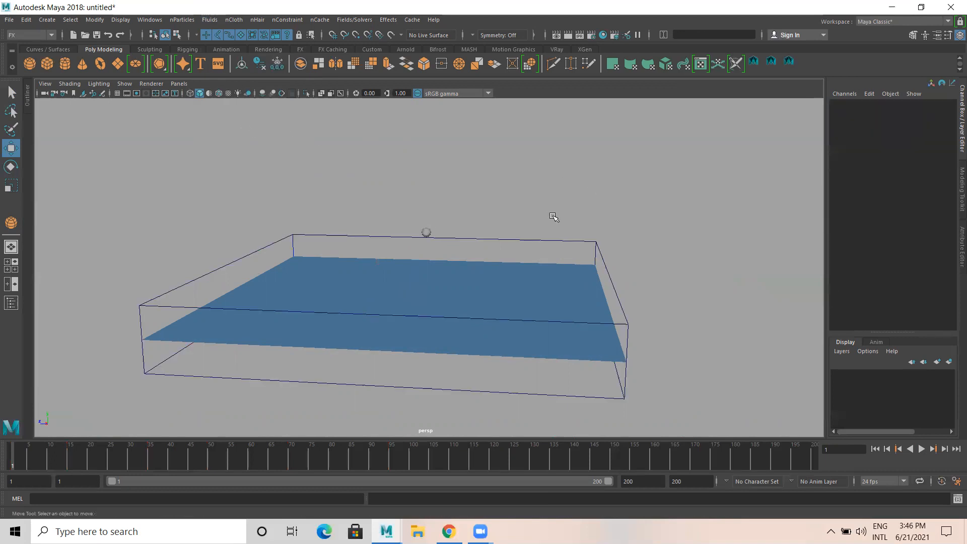
# Play the simulation from frame 1 to check how the sphere disturbs the water, stopping at frame 144
pyautogui.scroll(4, 373, 231)
pyautogui.scroll(-2, 469, 261)
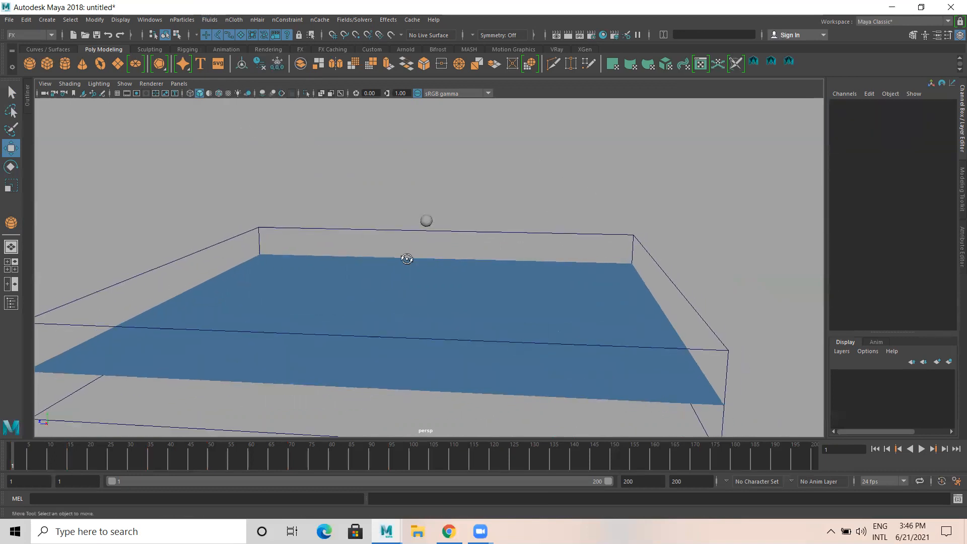
pyautogui.keyDown('alt'); pyautogui.moveTo(410, 261); pyautogui.dragTo(407, 267); pyautogui.keyUp('alt')
pyautogui.keyDown('alt'); pyautogui.moveTo(509, 289); pyautogui.dragTo(507, 285); pyautogui.keyUp('alt')
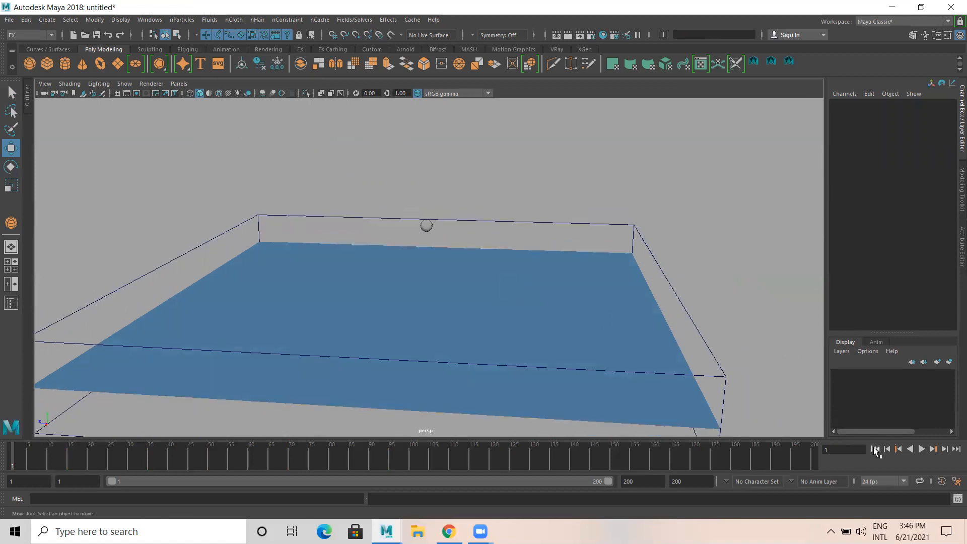
pyautogui.click(921, 449)
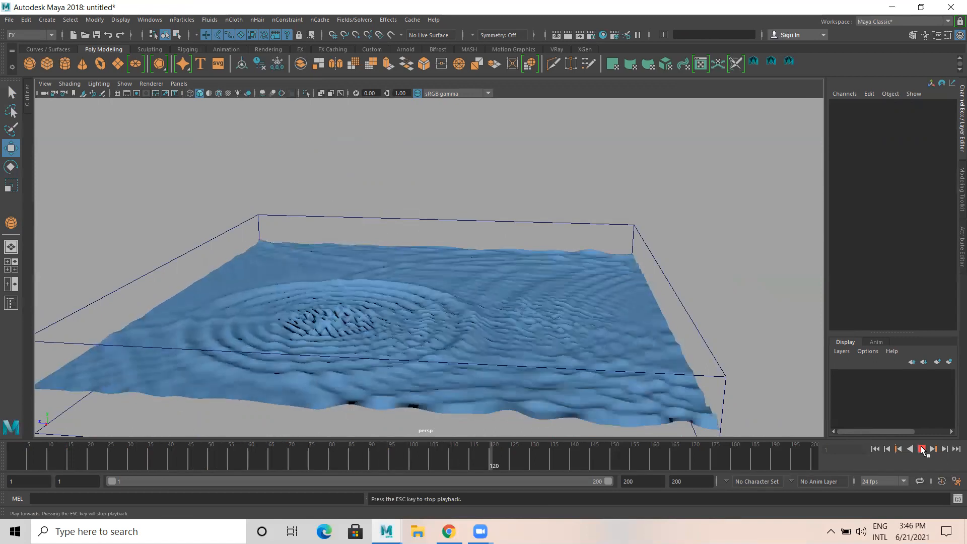
pyautogui.keyDown('alt'); pyautogui.moveTo(519, 282); pyautogui.dragTo(578, 198); pyautogui.keyUp('alt')
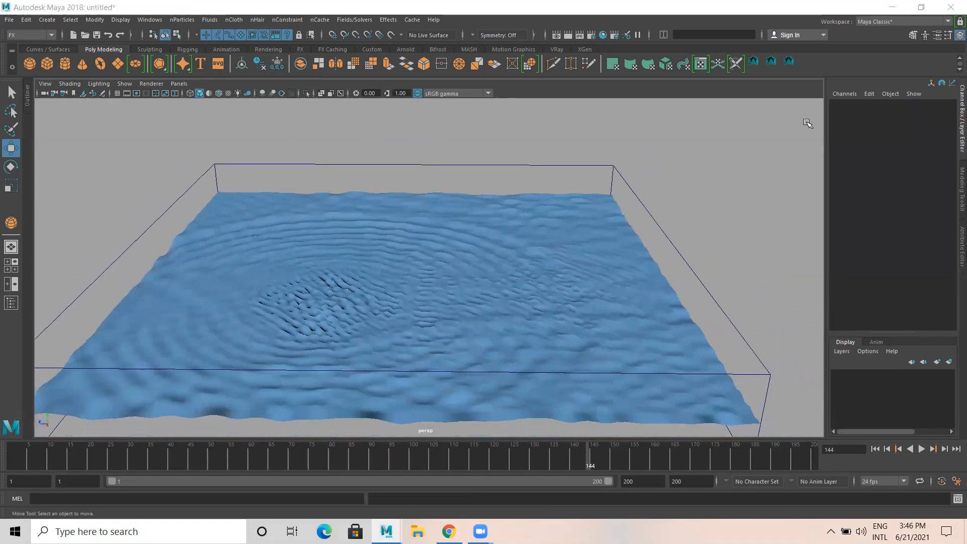
# Open the pond's fluid shape attributes and set the container's third size value to 10
pyautogui.click(455, 172)
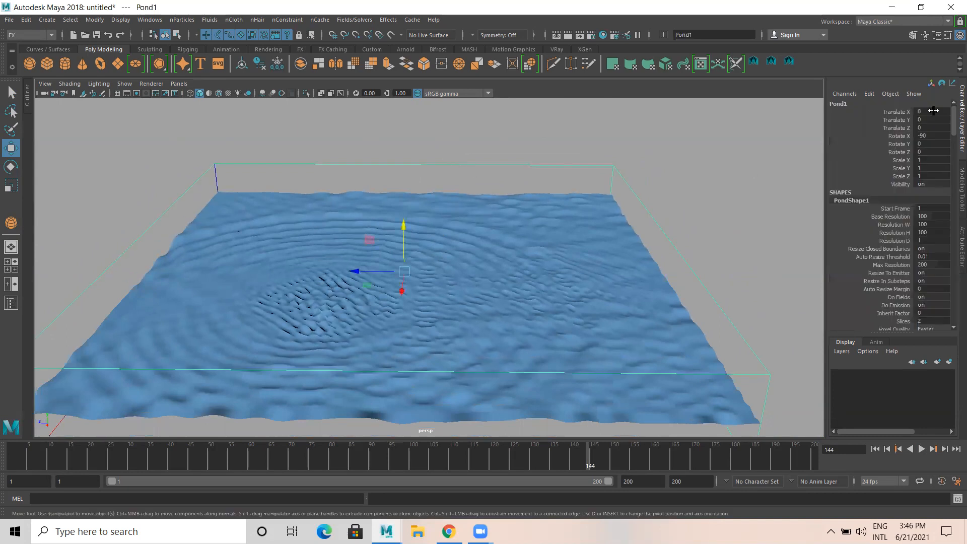
pyautogui.click(936, 35)
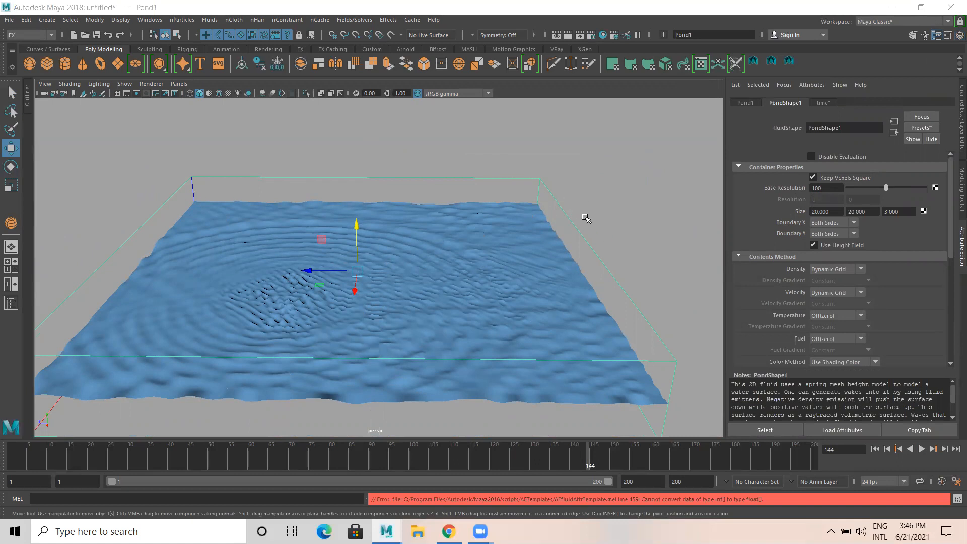
pyautogui.keyDown('alt'); pyautogui.moveTo(606, 248); pyautogui.dragTo(438, 334); pyautogui.keyUp('alt')
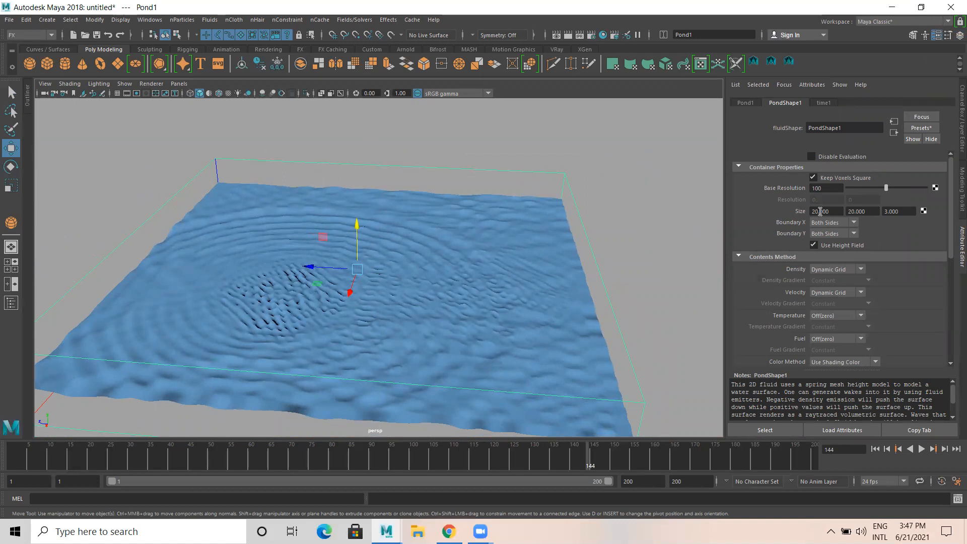
pyautogui.moveTo(478, 254)
pyautogui.keyDown('alt'); pyautogui.mouseDown()
pyautogui.moveTo(277, 324)
pyautogui.moveTo(553, 282)
pyautogui.moveTo(496, 295)
pyautogui.moveTo(502, 304)
pyautogui.moveTo(535, 292)
pyautogui.moveTo(453, 291)
pyautogui.moveTo(466, 263)
pyautogui.mouseUp(); pyautogui.keyUp('alt')
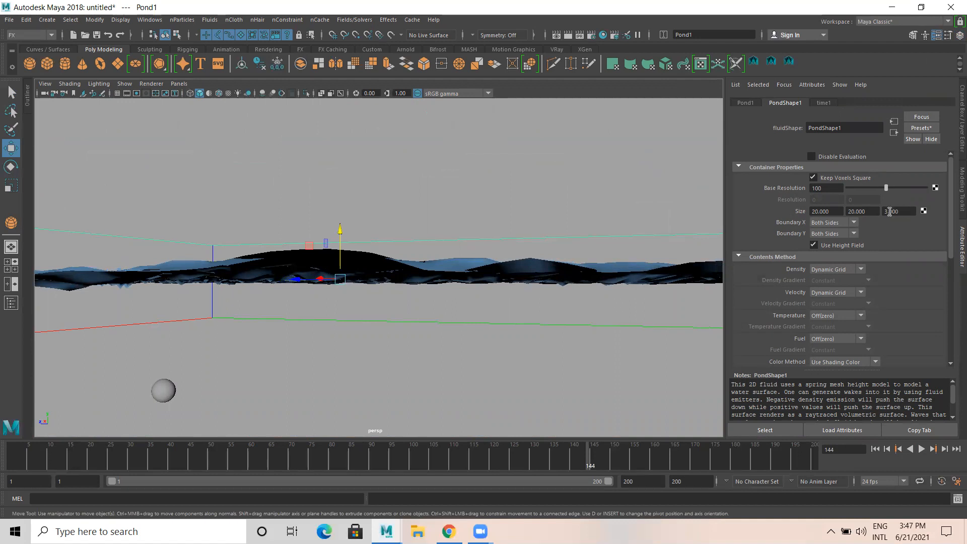
pyautogui.doubleClick(905, 211)
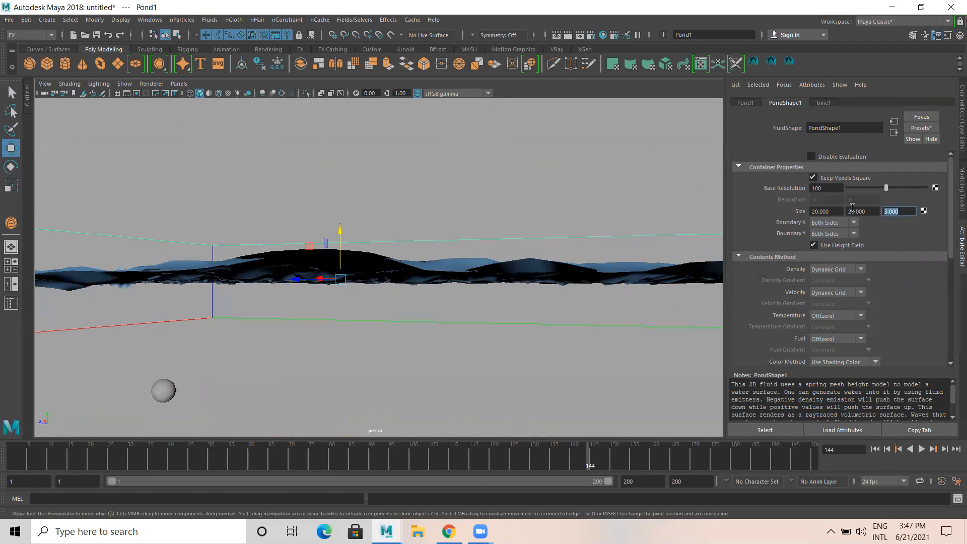
pyautogui.scroll(-3, 301, 316)
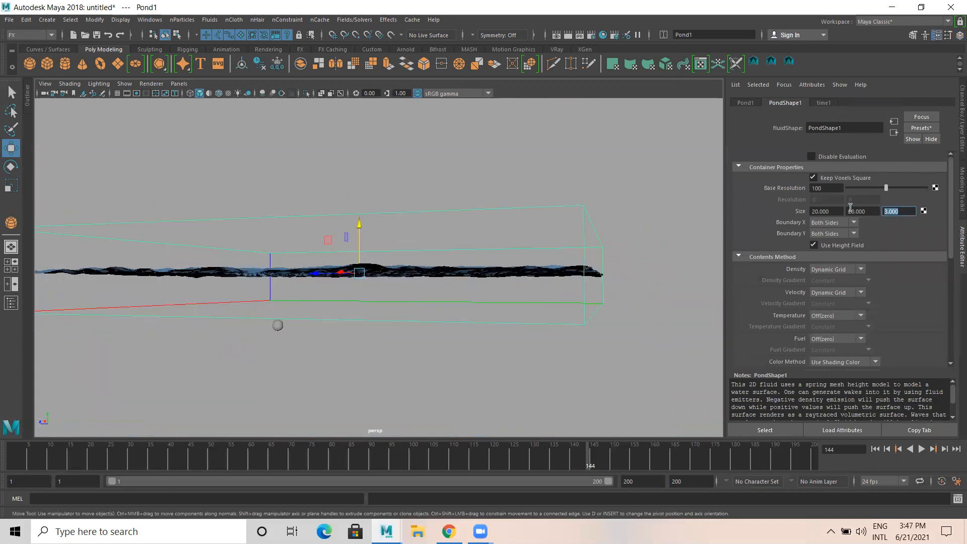
pyautogui.write('10')
pyautogui.press('Return')
pyautogui.scroll(-3, 304, 291)
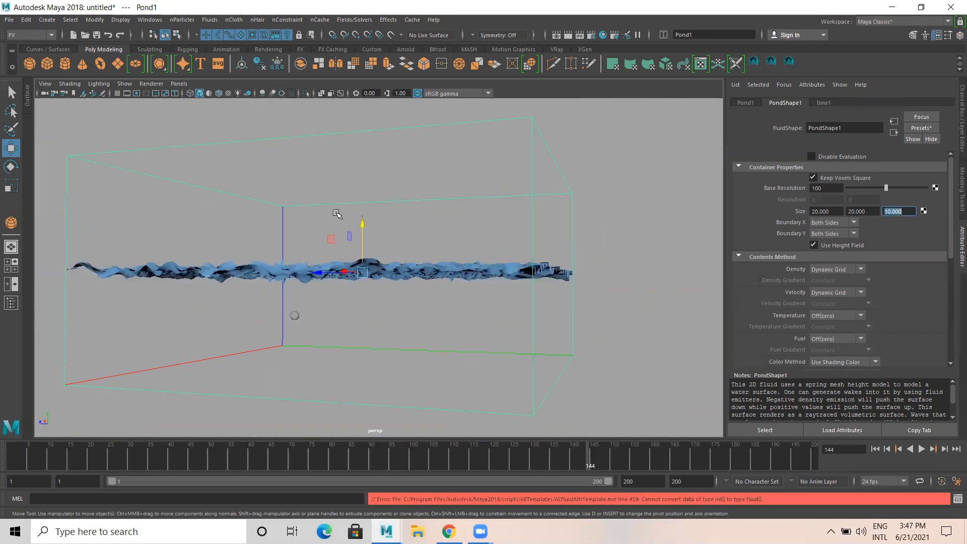
pyautogui.keyDown('alt'); pyautogui.moveTo(303, 291); pyautogui.dragTo(546, 326, button='right'); pyautogui.keyUp('alt')
pyautogui.keyDown('alt'); pyautogui.moveTo(546, 326); pyautogui.dragTo(513, 326); pyautogui.keyUp('alt')
# Set the pond container's third size value back to 3
pyautogui.doubleClick(909, 210)
pyautogui.write('3')
pyautogui.press('Return')
pyautogui.scroll(-5, 388, 212)
pyautogui.keyDown('alt'); pyautogui.moveTo(420, 232); pyautogui.dragTo(597, 283); pyautogui.keyUp('alt')
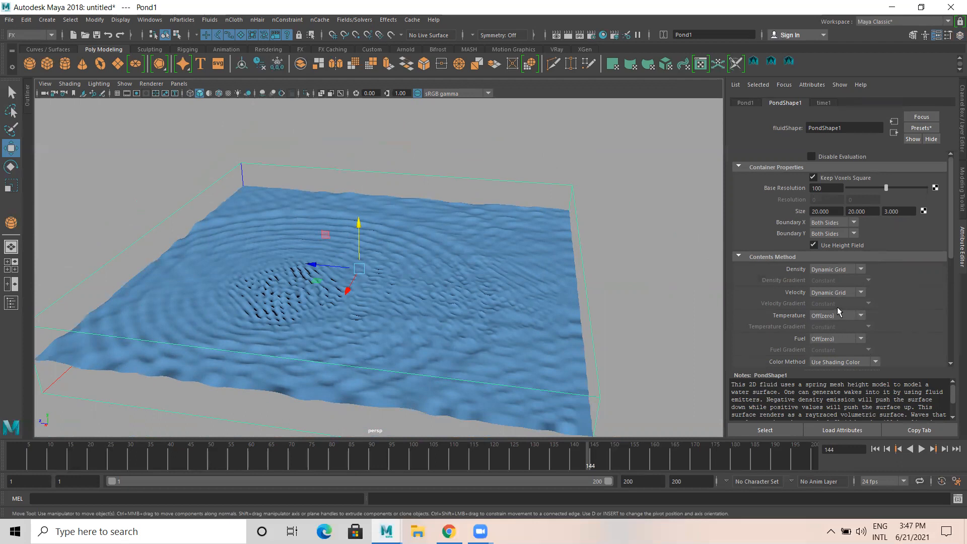
# Set the pond fluid's Turbulence Frequency to 0.1
pyautogui.scroll(-6, 841, 306)
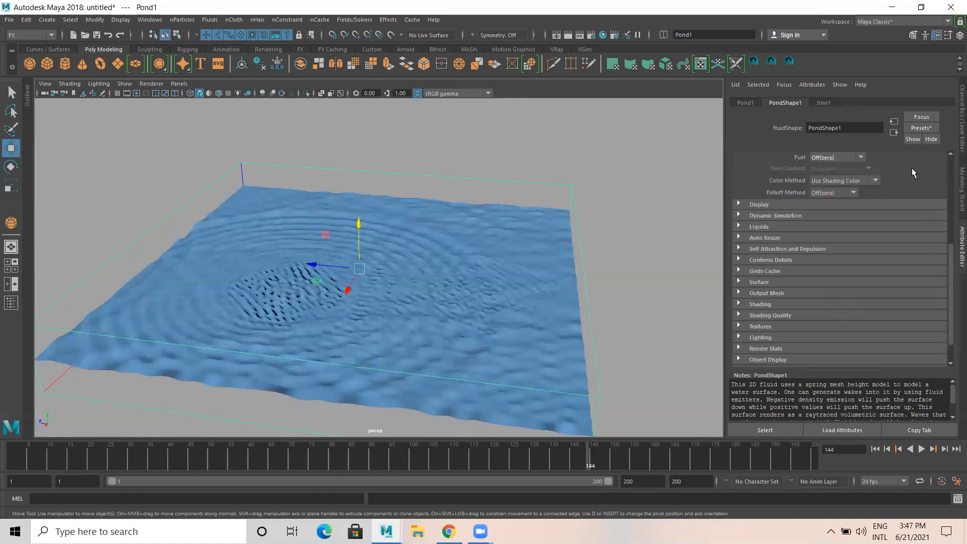
pyautogui.click(959, 34)
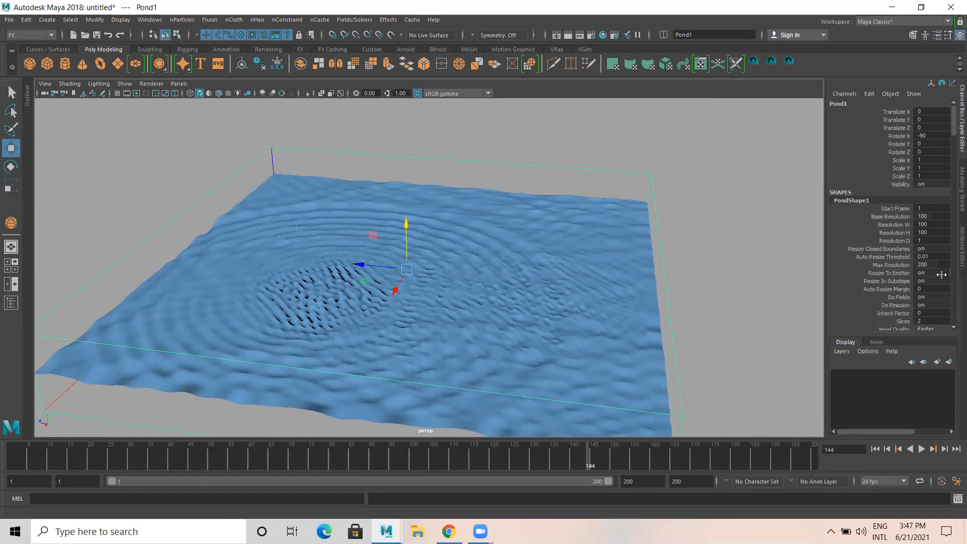
pyautogui.scroll(-1, 941, 275)
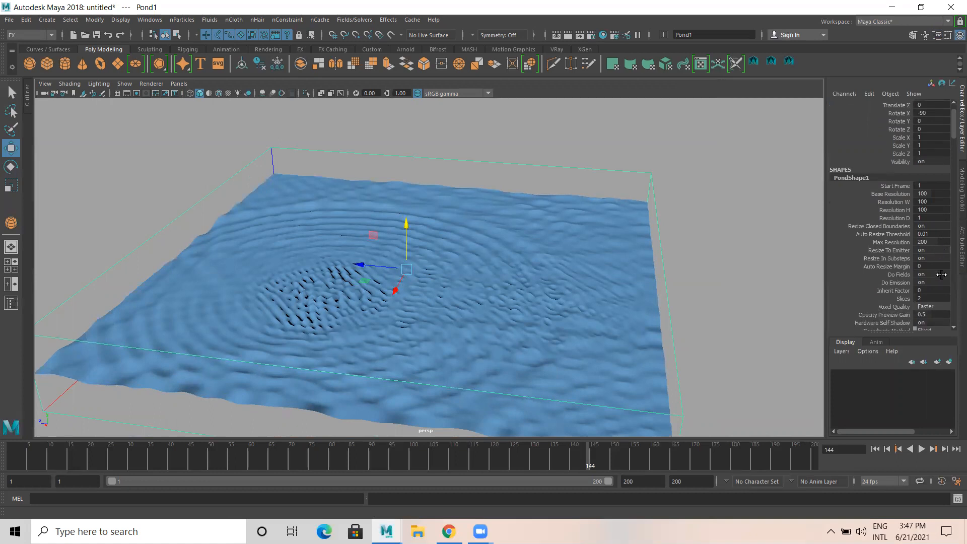
pyautogui.scroll(-5, 941, 275)
pyautogui.scroll(-4, 941, 274)
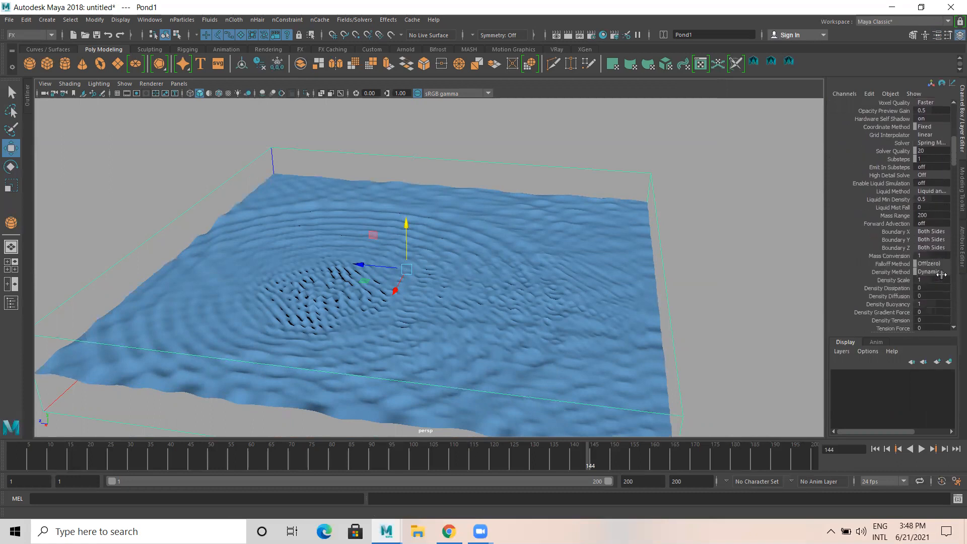
pyautogui.scroll(-1, 940, 275)
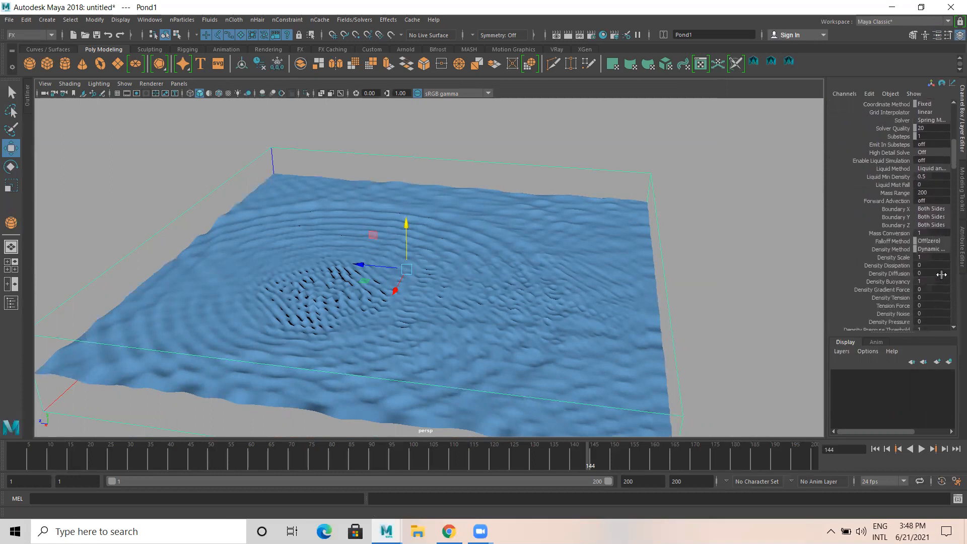
pyautogui.scroll(-3, 941, 274)
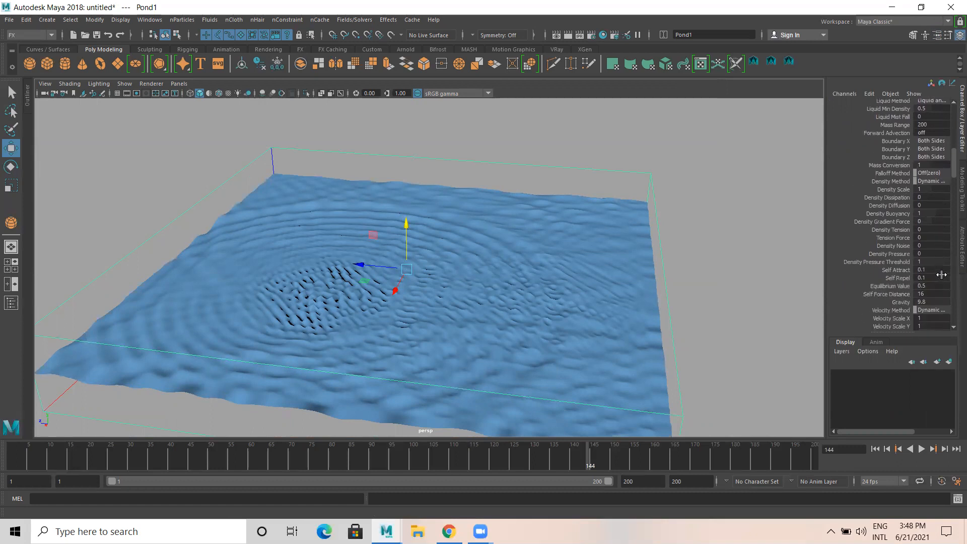
pyautogui.scroll(-1, 941, 274)
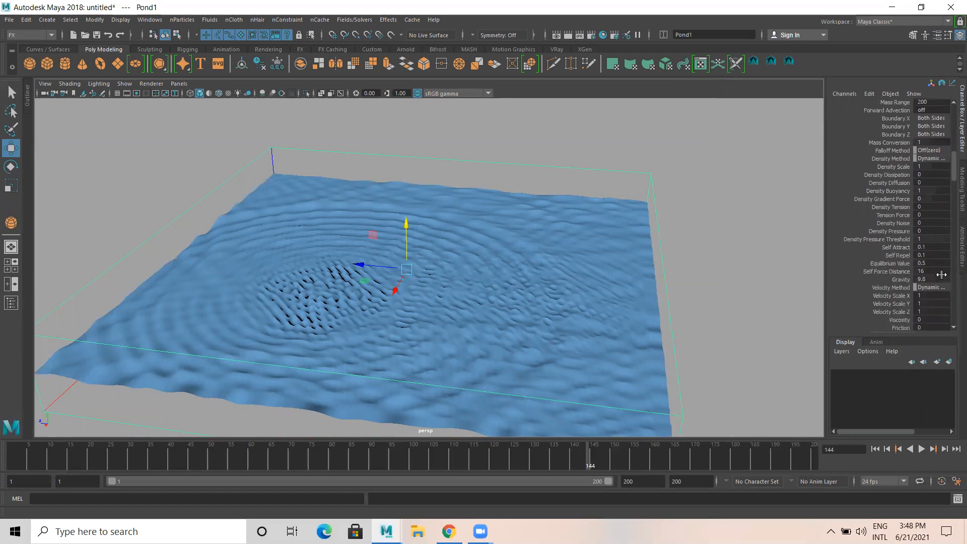
pyautogui.scroll(-3, 939, 273)
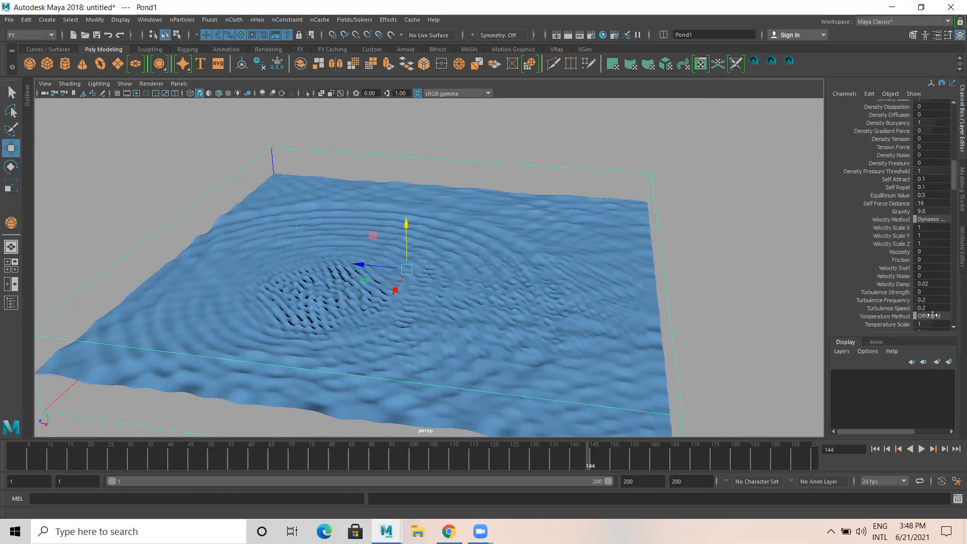
pyautogui.scroll(-2, 932, 313)
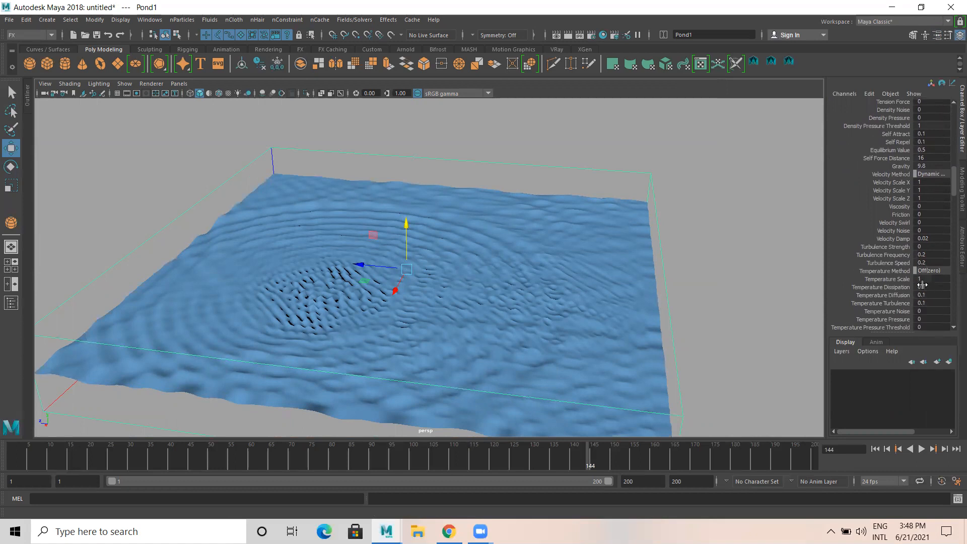
pyautogui.scroll(-1, 921, 283)
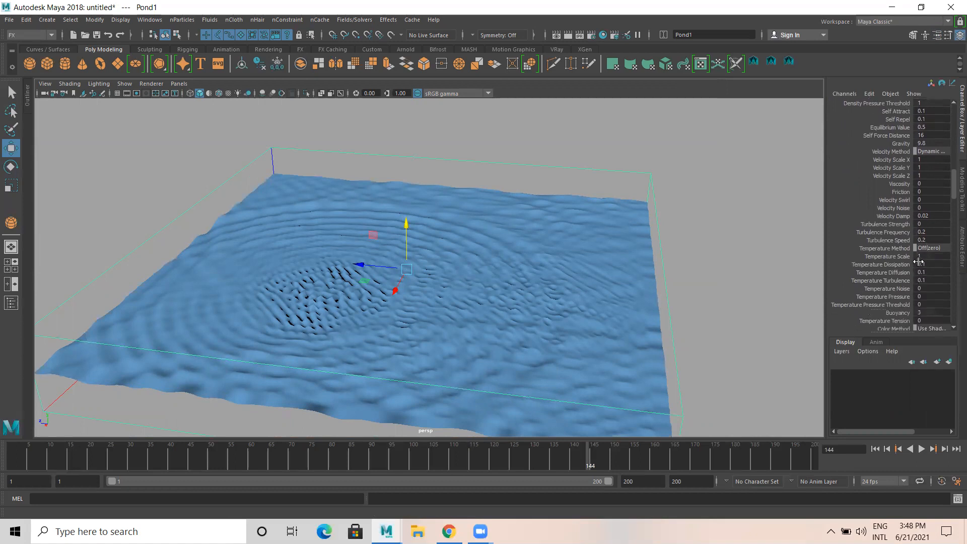
pyautogui.click(927, 232)
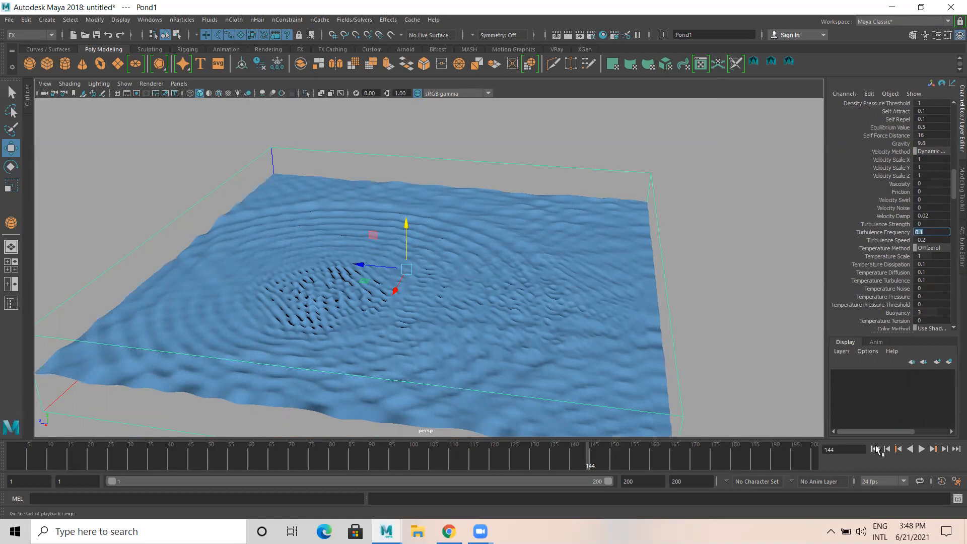
# Replay the pond simulation from the first frame to check the ripples, stopping at frame 90
pyautogui.click(875, 448)
pyautogui.click(921, 449)
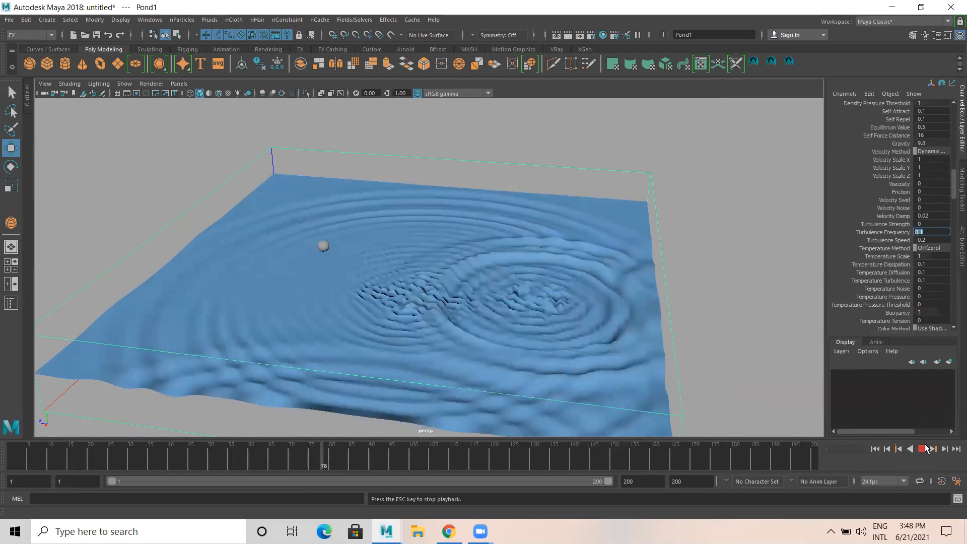
pyautogui.click(921, 449)
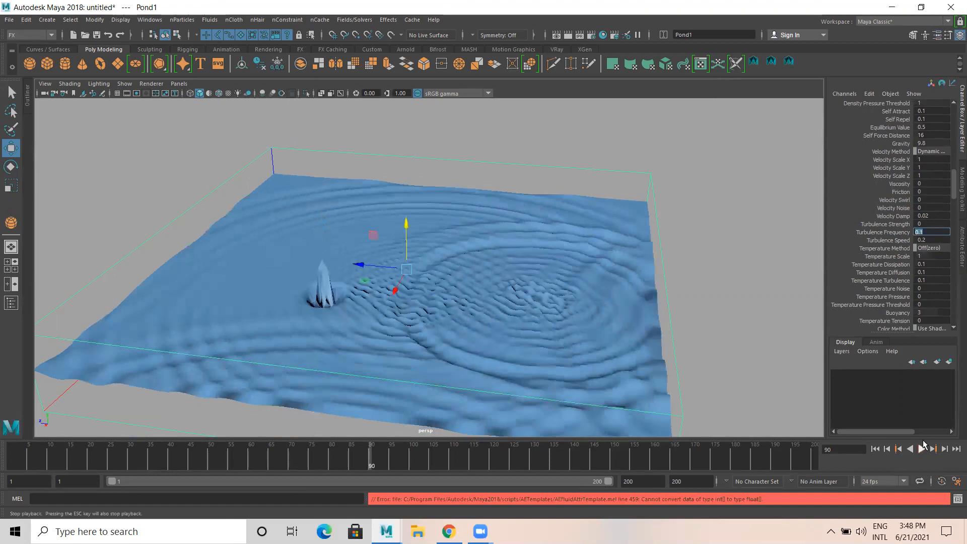
# Set the pond fluid's Turbulence Speed to 0.1
pyautogui.click(927, 240)
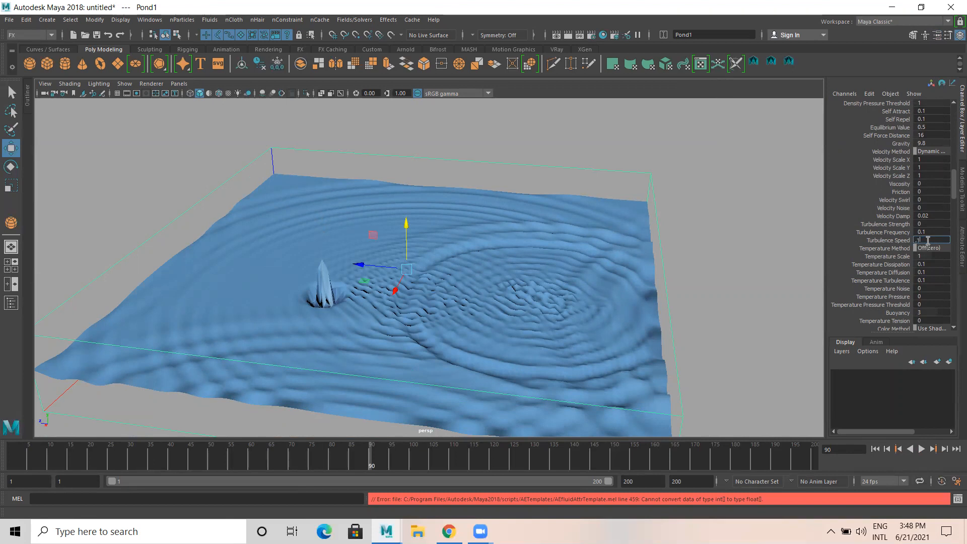
pyautogui.write('.1')
pyautogui.press('Return')
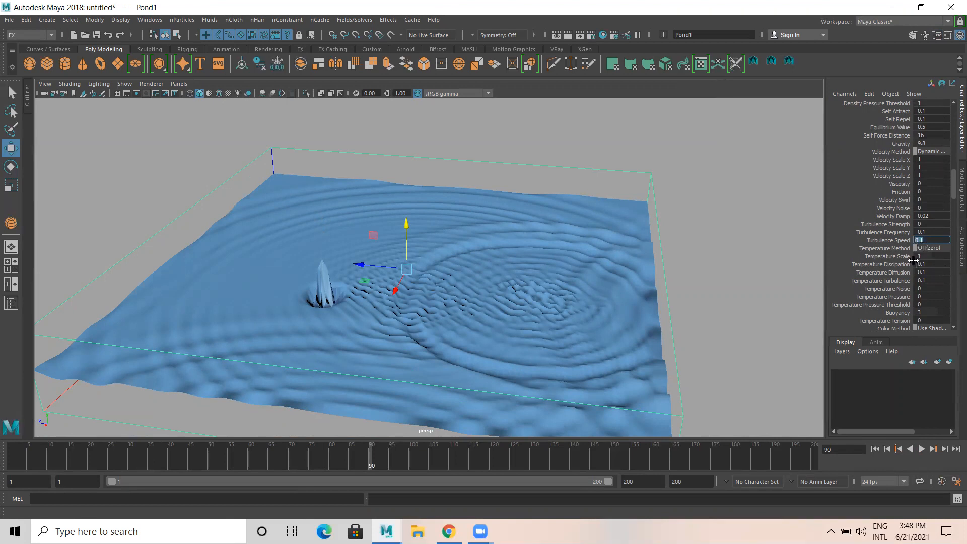
# Open the pond shape's full attributes and expand its Liquids and Dynamic Simulation settings
pyautogui.scroll(-2, 913, 260)
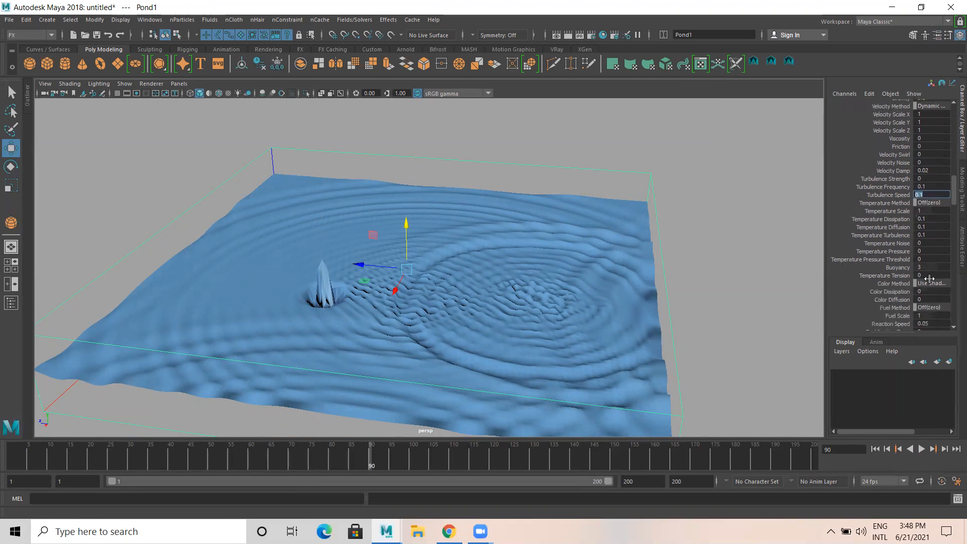
pyautogui.scroll(-5, 929, 278)
pyautogui.scroll(-15, 928, 275)
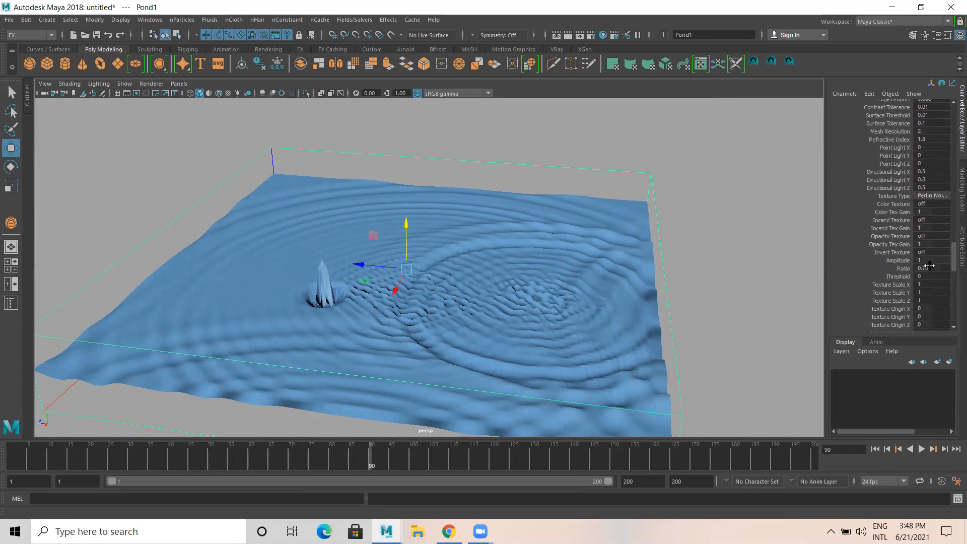
pyautogui.click(936, 34)
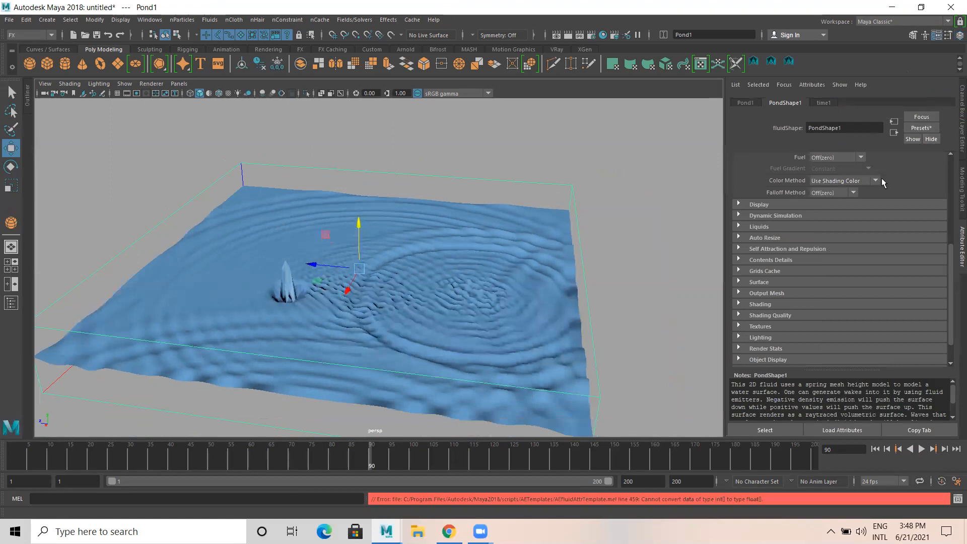
pyautogui.click(770, 227)
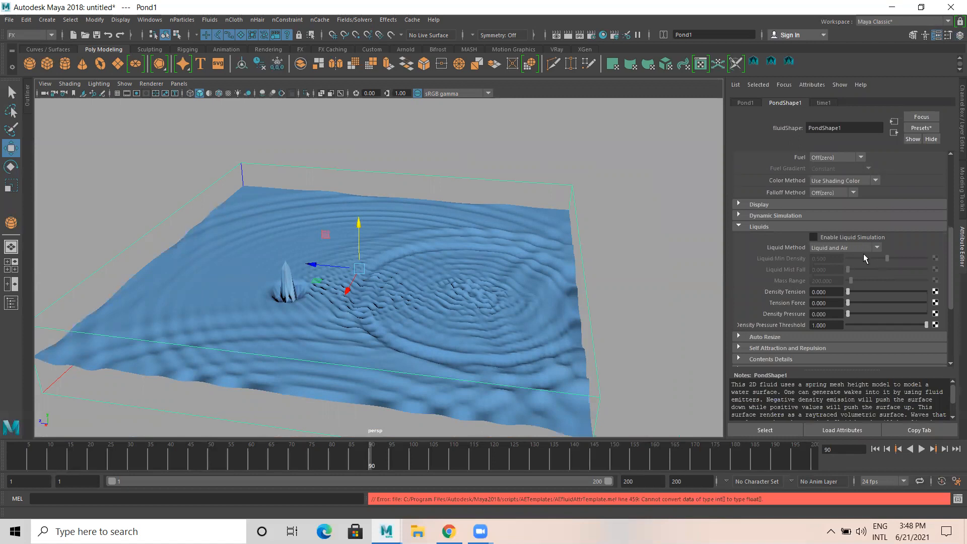
pyautogui.scroll(2, 809, 274)
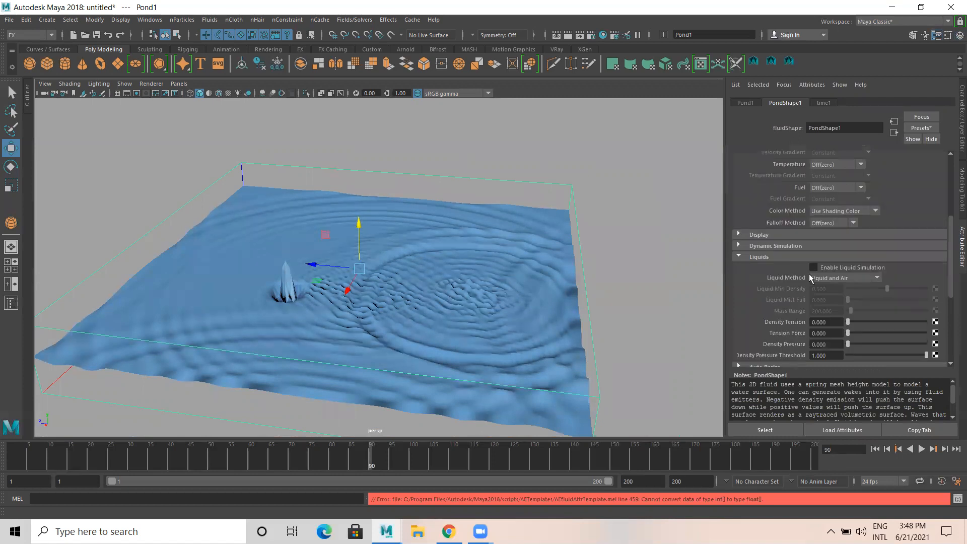
pyautogui.click(770, 245)
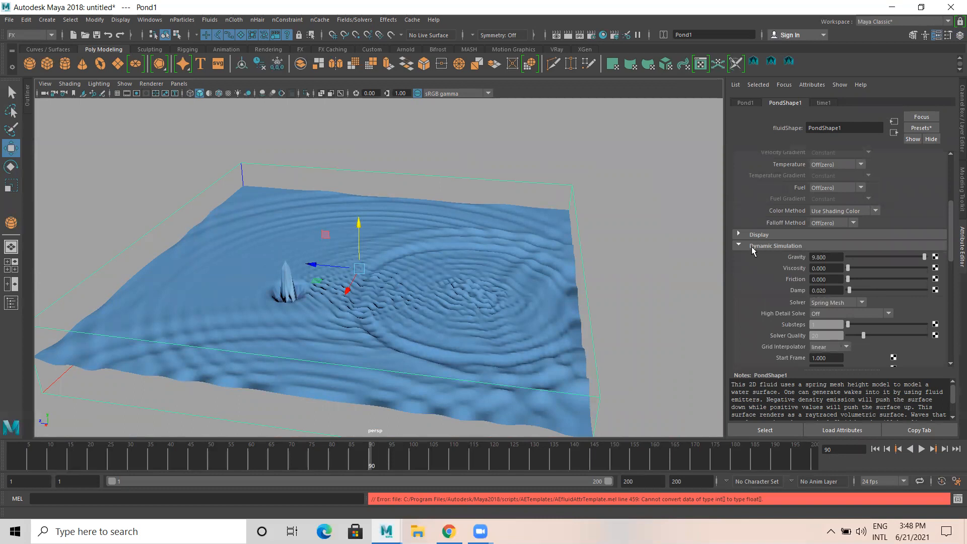
pyautogui.scroll(5, 787, 246)
pyautogui.scroll(-6, 800, 245)
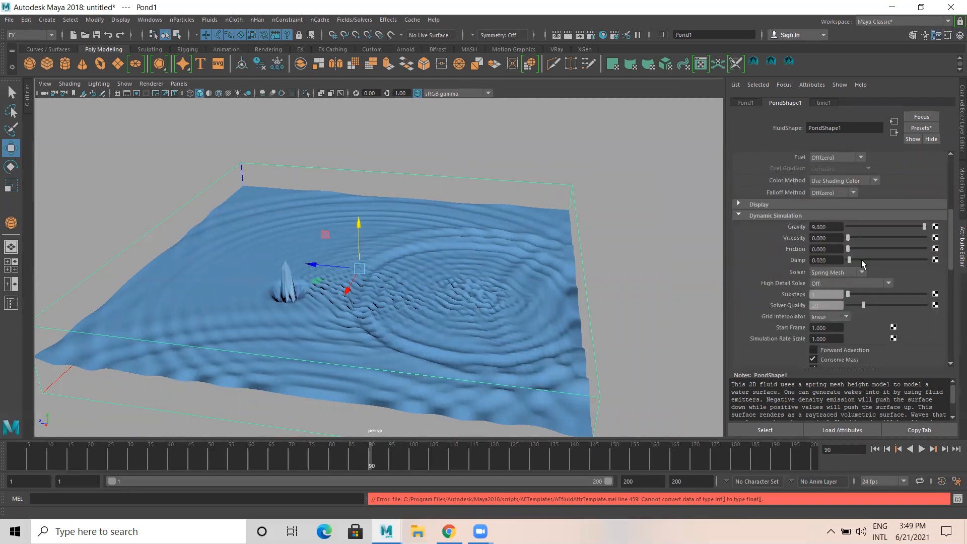
# Set the pond's Damp to 0.1 and replay the simulation from the first frame, stopping at frame 65
pyautogui.doubleClick(835, 260)
pyautogui.write('0.1')
pyautogui.press('Return')
pyautogui.click(875, 449)
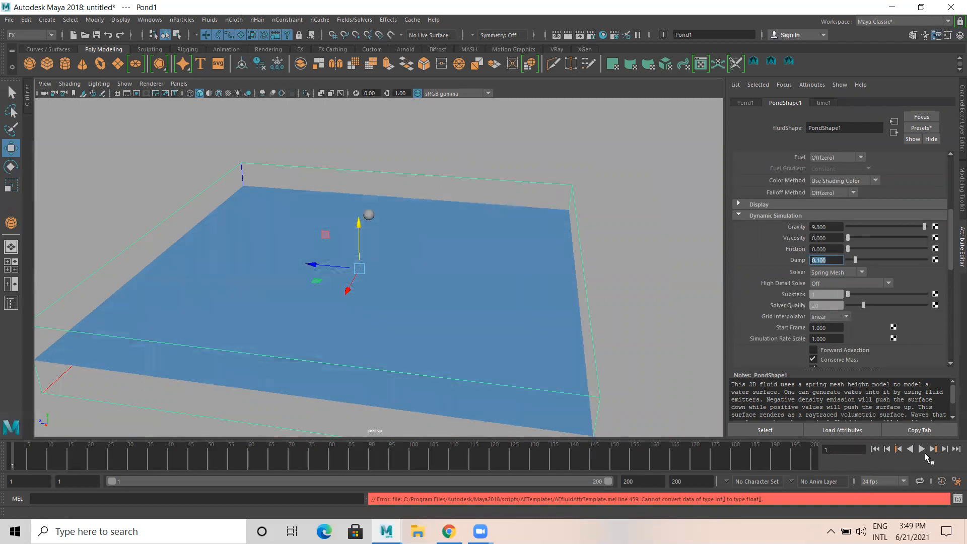
pyautogui.click(922, 450)
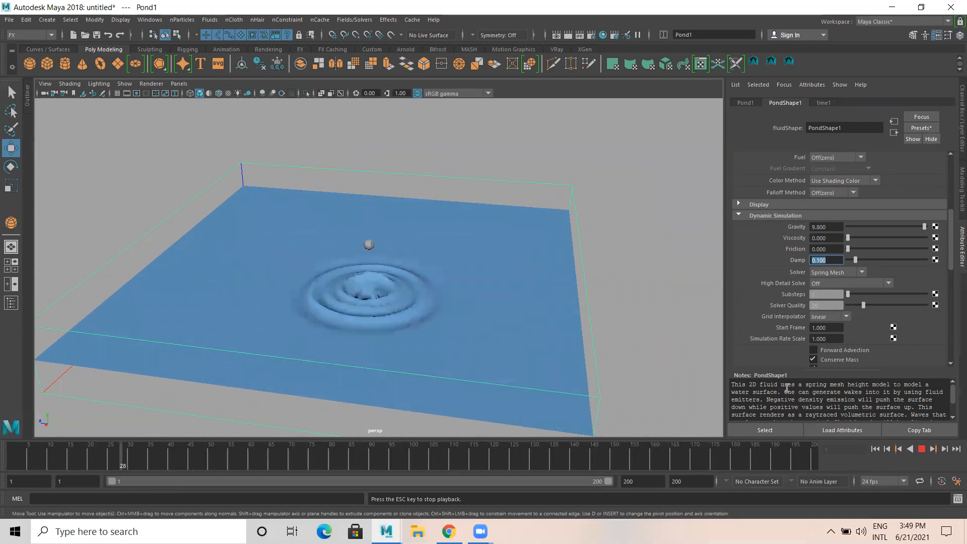
pyautogui.click(921, 450)
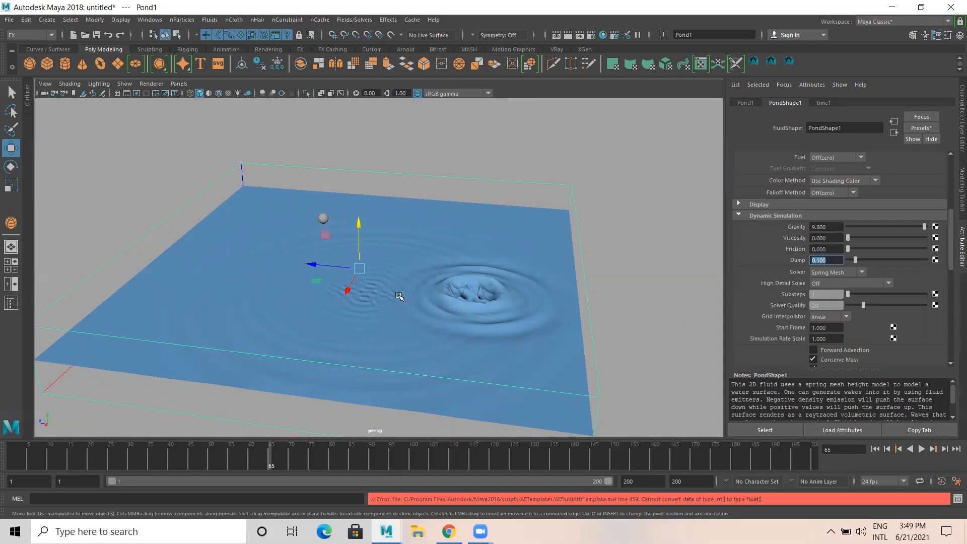
# Set Damp back to 0.02 and replay the simulation from the first frame, stopping at frame 144
pyautogui.write('0.02')
pyautogui.press('Return')
pyautogui.click(875, 449)
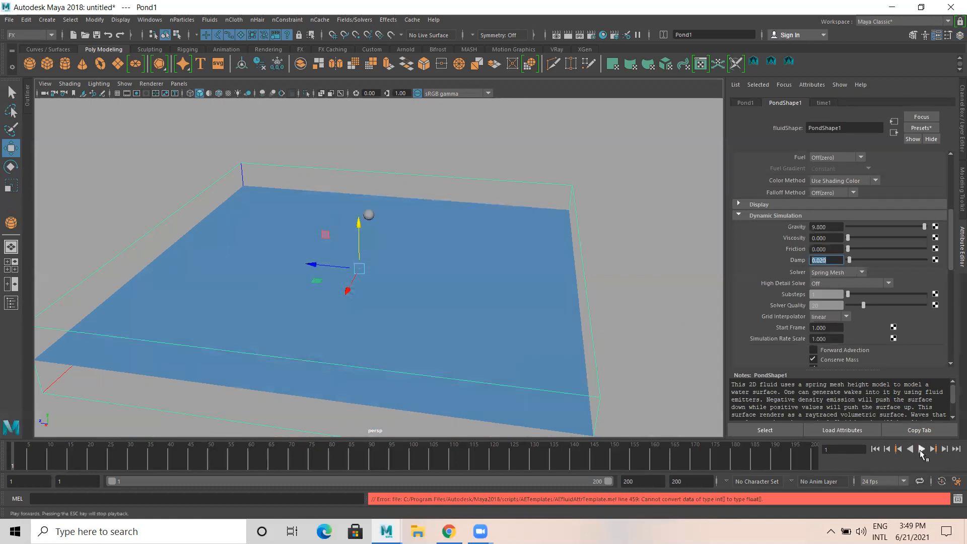
pyautogui.click(920, 450)
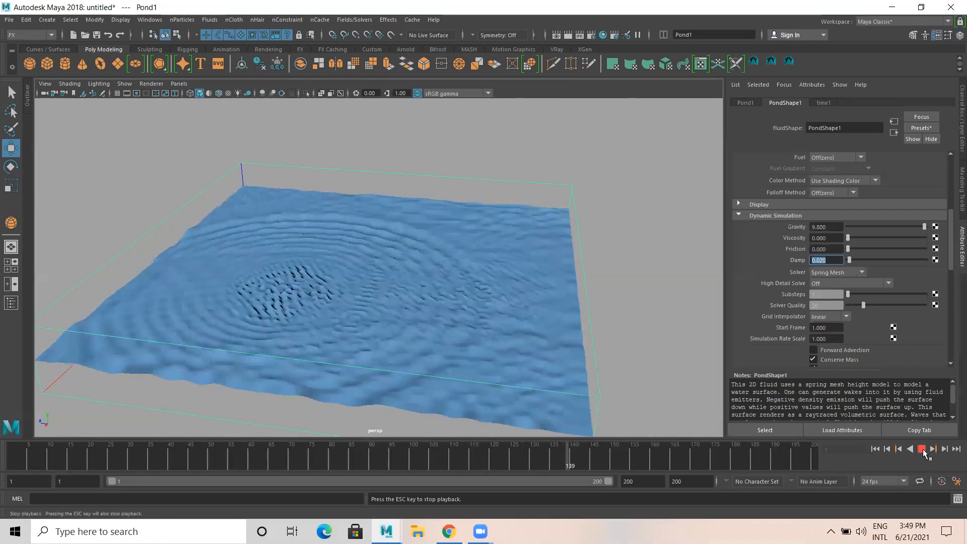
pyautogui.click(922, 450)
# Try a Damp value of 0.1 and restore it to 0.02
pyautogui.moveTo(832, 262); pyautogui.dragTo(745, 258)
pyautogui.write('.1')
pyautogui.press('Return')
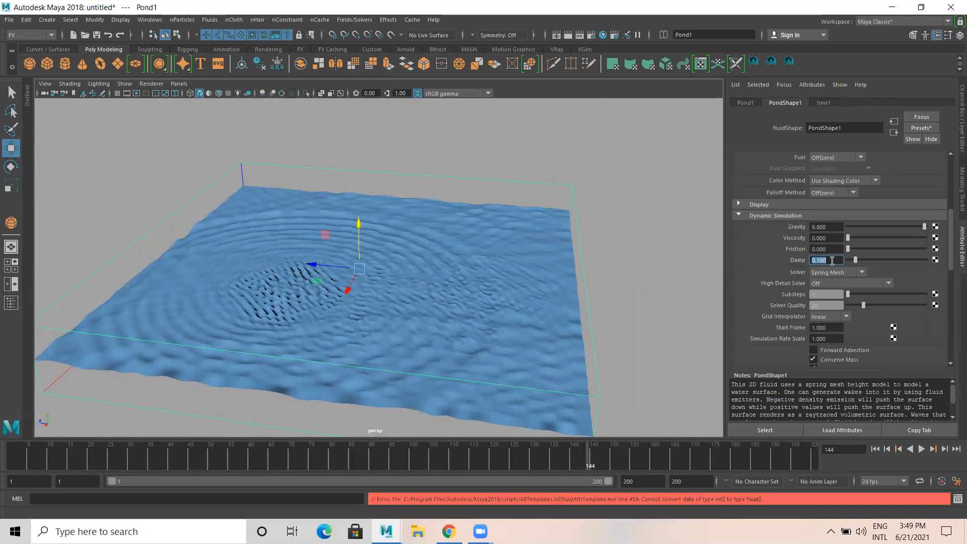
pyautogui.write('0.02')
pyautogui.press('Return')
# Set the pond's Viscosity to 0.1 and replay the simulation from the first frame, stopping at frame 73
pyautogui.click(840, 237)
pyautogui.write('.1')
pyautogui.press('Return')
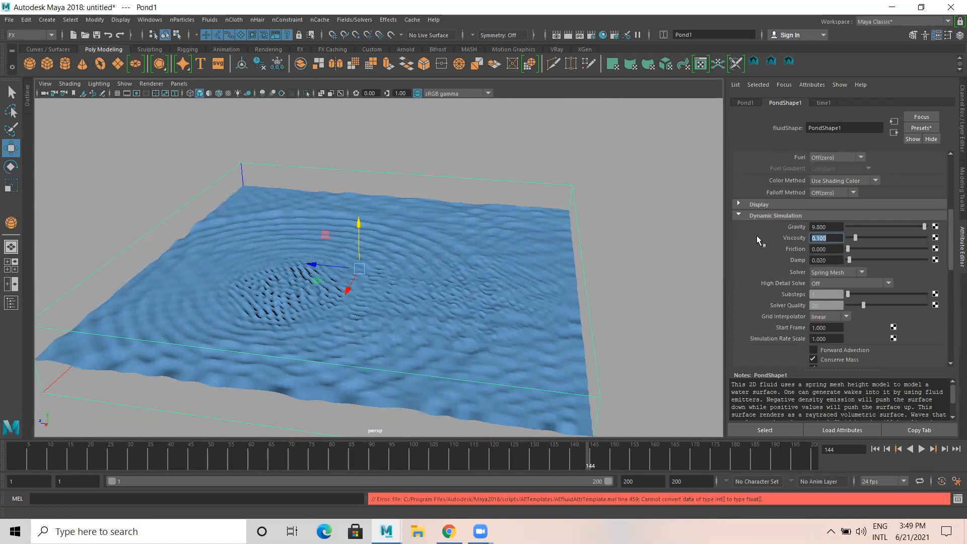
pyautogui.click(875, 449)
pyautogui.click(922, 449)
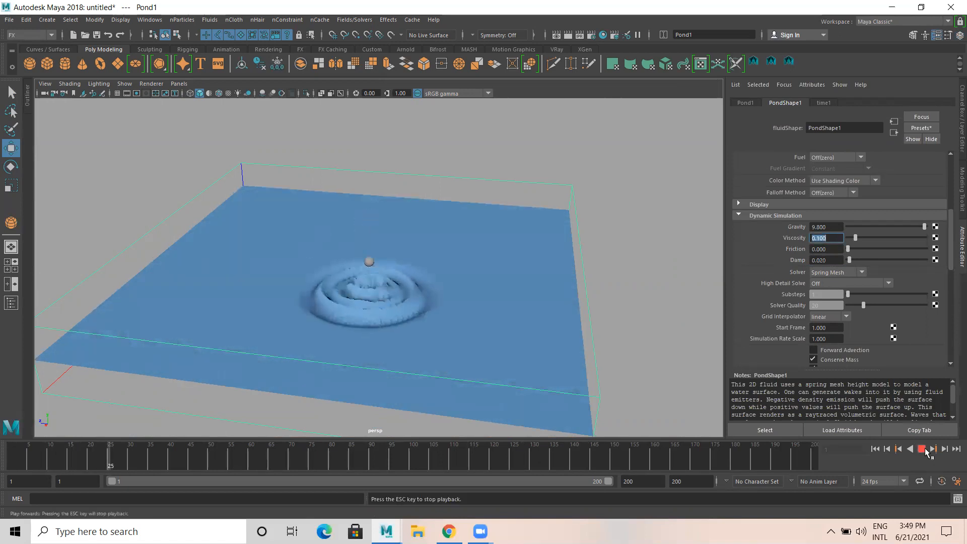
pyautogui.click(920, 448)
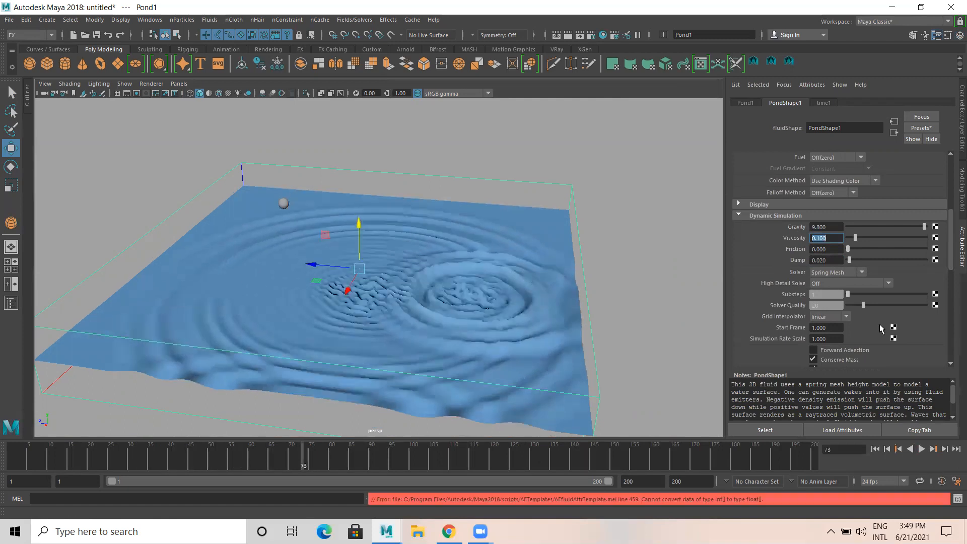
# Raise the Viscosity to 1 and replay the simulation from the first frame, stopping at frame 131
pyautogui.press('Return')
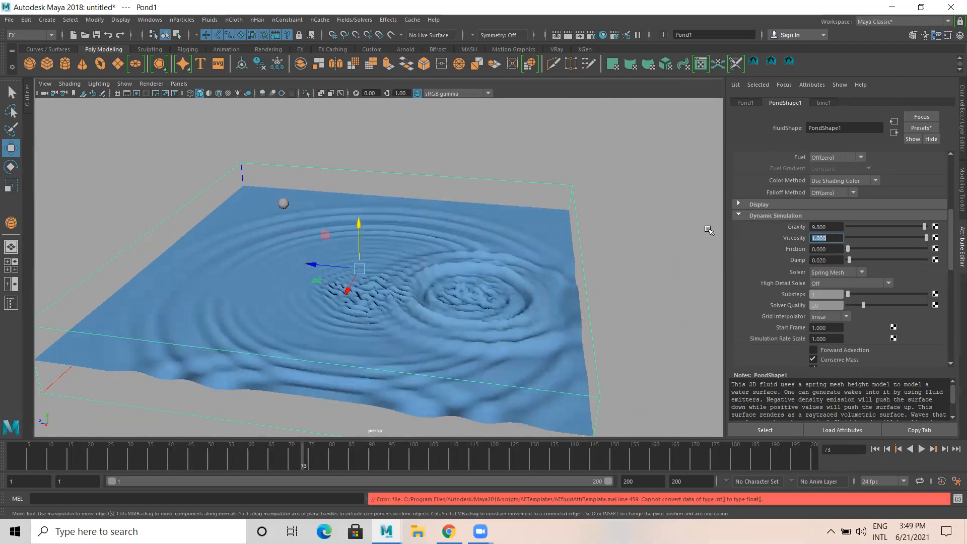
pyautogui.click(875, 448)
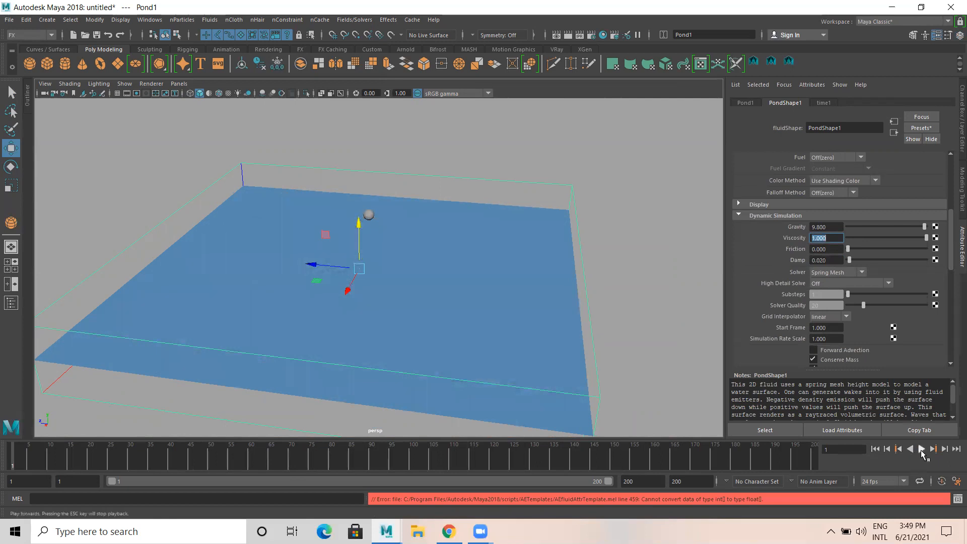
pyautogui.click(921, 449)
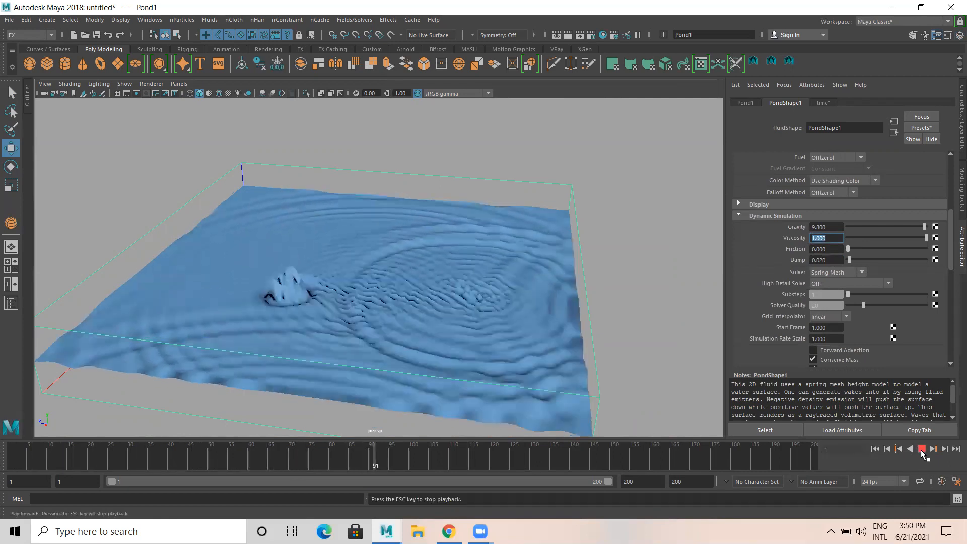
pyautogui.click(921, 449)
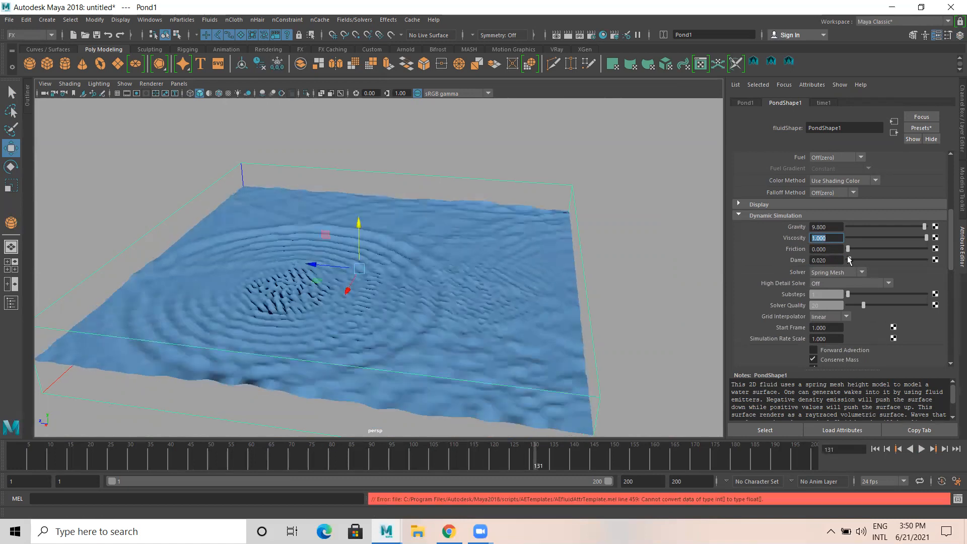
# Reset the pond's Viscosity to 0 and set its Damp to 0.1
pyautogui.write('0')
pyautogui.press('Return')
pyautogui.moveTo(830, 258); pyautogui.dragTo(750, 259)
pyautogui.write('.1')
pyautogui.press('Return')
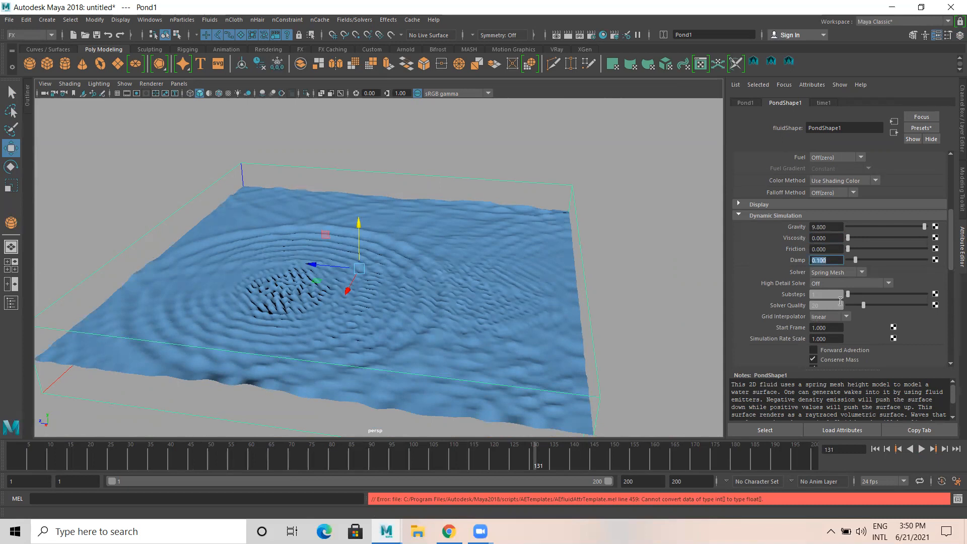
# Set the container's Base Resolution to 400 and play the simulation from the first frame, stopping at frame 79
pyautogui.scroll(6, 839, 291)
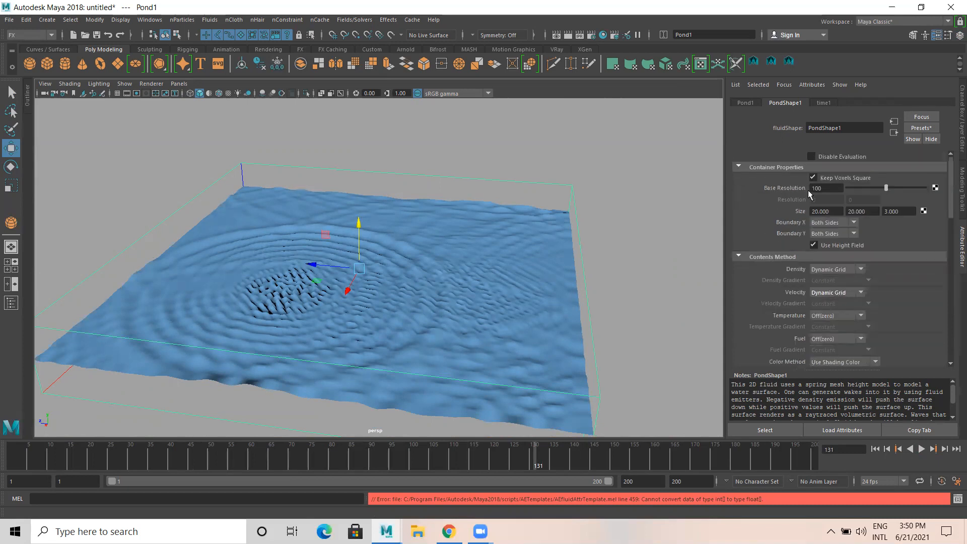
pyautogui.moveTo(835, 187); pyautogui.dragTo(730, 191)
pyautogui.write('400')
pyautogui.press('Return')
pyautogui.click(874, 449)
pyautogui.click(921, 448)
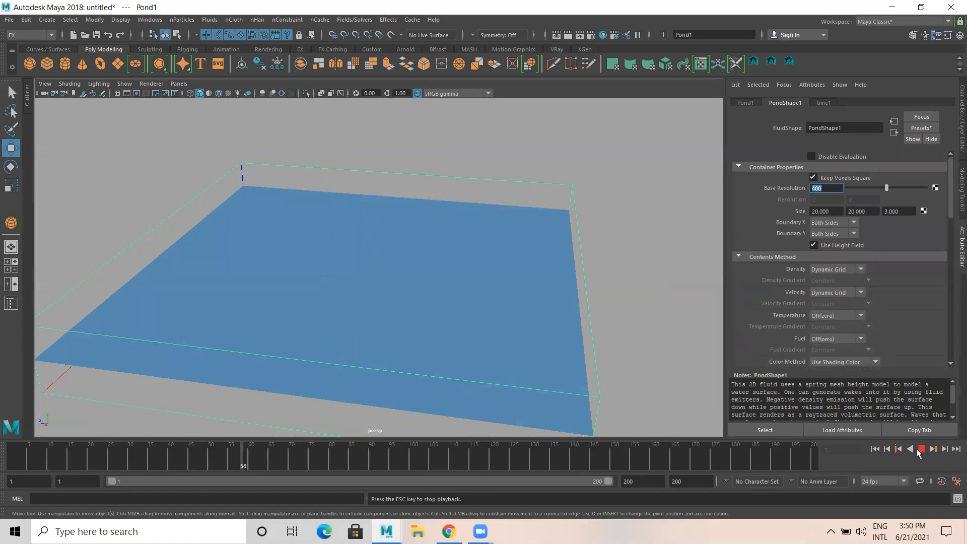
pyautogui.press('Escape')
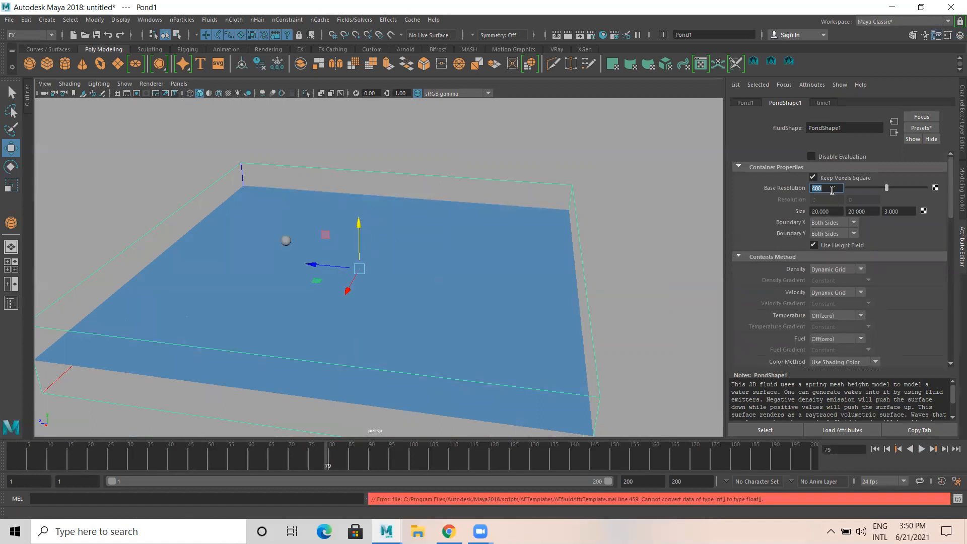
# Set the container's Base Resolution to 150 and replay the simulation from the first frame to check the ripples
pyautogui.doubleClick(830, 189)
pyautogui.write('150')
pyautogui.press('Return')
pyautogui.click(876, 449)
pyautogui.click(921, 449)
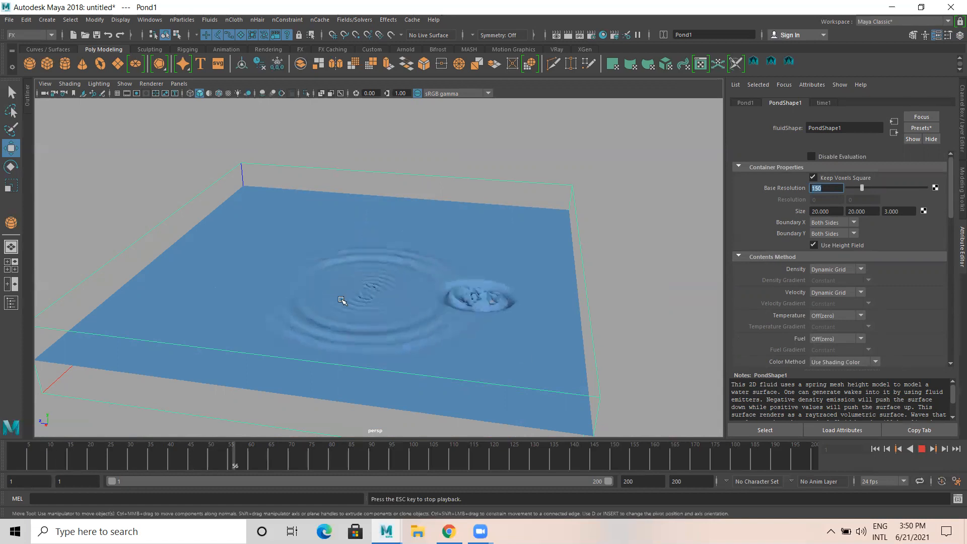
pyautogui.scroll(3, 343, 302)
pyautogui.scroll(-1, 357, 307)
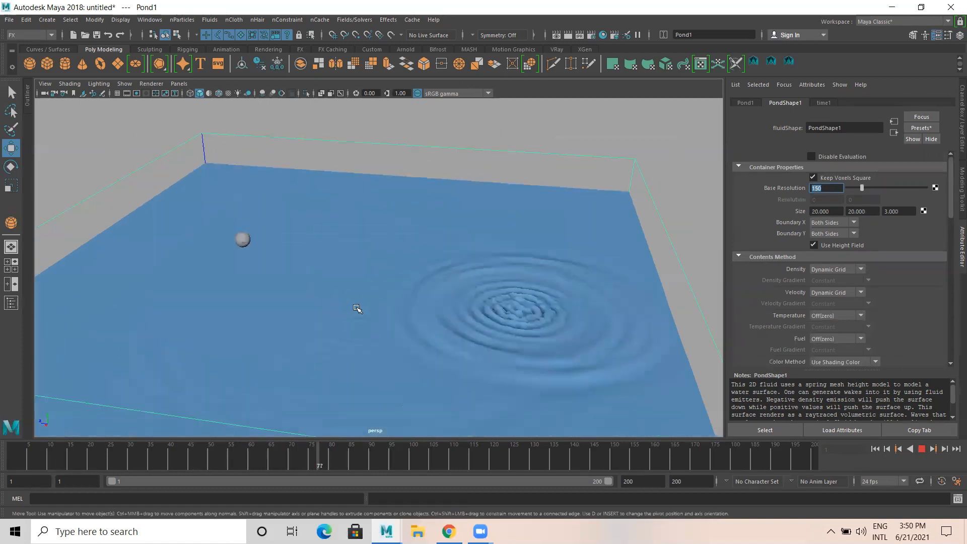
pyautogui.click(921, 449)
# Render a close view of the pond ripples at frame 65 with Maya Software, inspect it and close the render
pyautogui.keyDown('alt'); pyautogui.moveTo(325, 282); pyautogui.dragTo(370, 280, button='middle'); pyautogui.keyUp('alt')
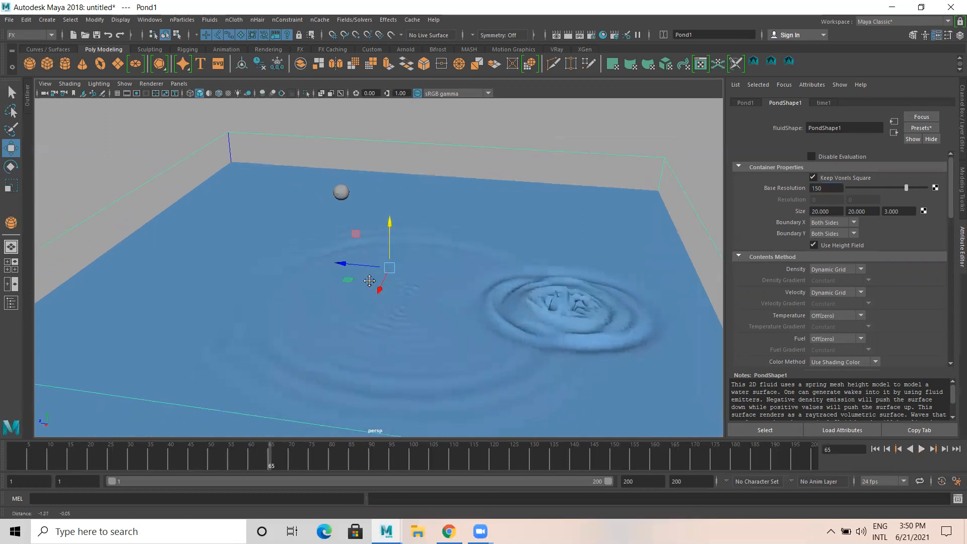
pyautogui.keyDown('alt'); pyautogui.moveTo(370, 281); pyautogui.dragTo(404, 280, button='right'); pyautogui.keyUp('alt')
pyautogui.keyDown('alt'); pyautogui.moveTo(403, 280); pyautogui.dragTo(378, 258, button='middle'); pyautogui.keyUp('alt')
pyautogui.keyDown('alt'); pyautogui.moveTo(378, 258); pyautogui.dragTo(419, 264, button='right'); pyautogui.keyUp('alt')
pyautogui.keyDown('alt'); pyautogui.moveTo(420, 264); pyautogui.dragTo(410, 233, button='middle'); pyautogui.keyUp('alt')
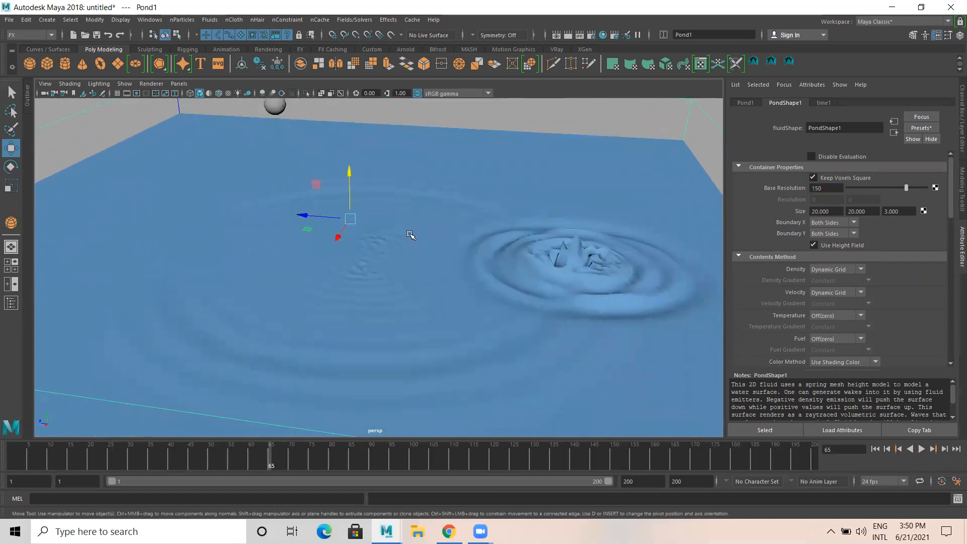
pyautogui.click(592, 34)
pyautogui.click(510, 93)
pyautogui.click(567, 34)
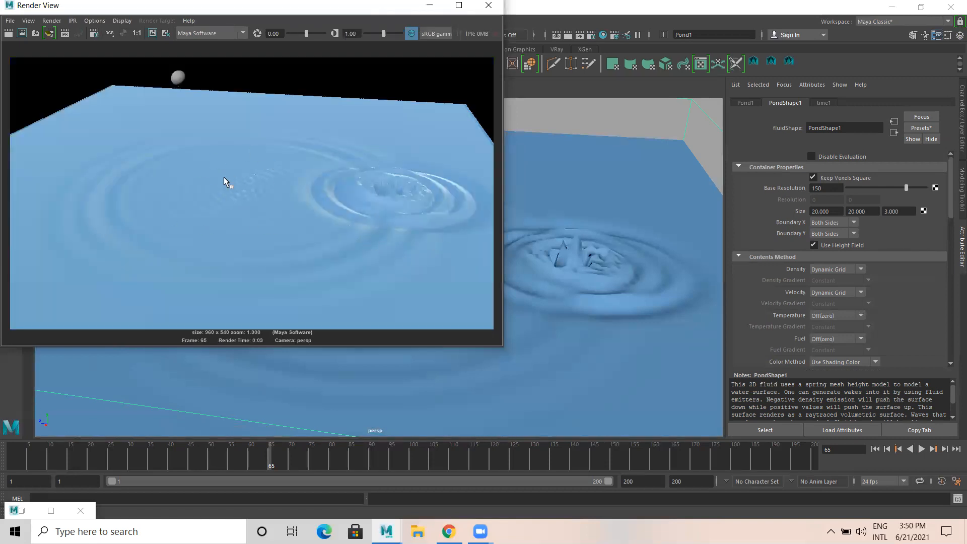
pyautogui.moveTo(380, 7); pyautogui.dragTo(381, 49)
pyautogui.click(490, 47)
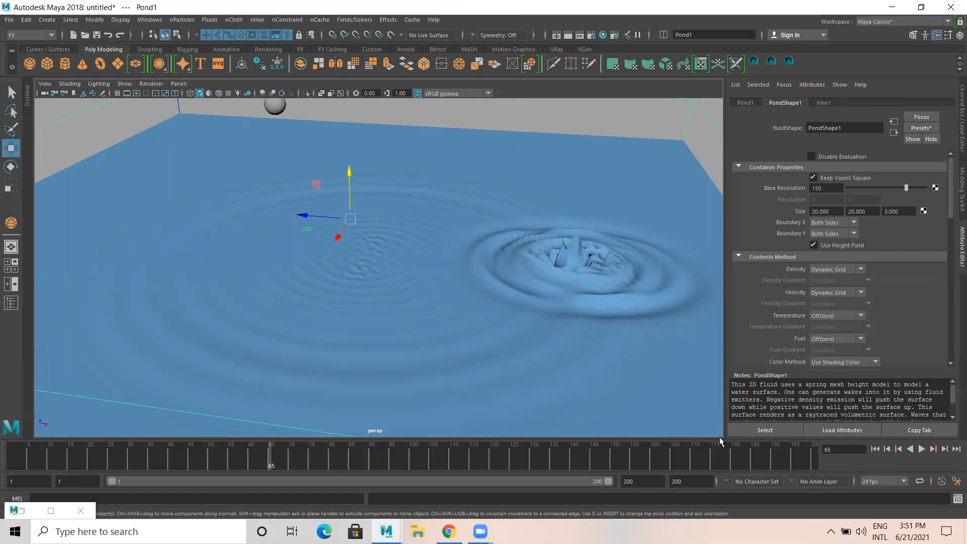
# Return to the first frame and delete the animated sphere above the pond
pyautogui.click(875, 449)
pyautogui.scroll(-5, 389, 296)
pyautogui.keyDown('alt'); pyautogui.moveTo(395, 271); pyautogui.dragTo(379, 239); pyautogui.keyUp('alt')
pyautogui.click(380, 178)
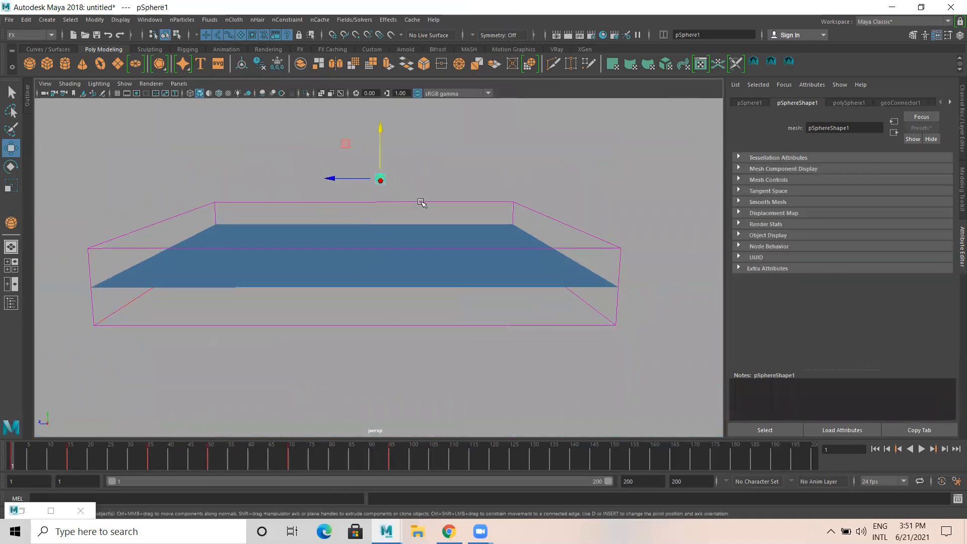
pyautogui.press('Delete')
pyautogui.click(431, 169)
pyautogui.keyDown('alt'); pyautogui.moveTo(392, 224); pyautogui.dragTo(380, 258); pyautogui.keyUp('alt')
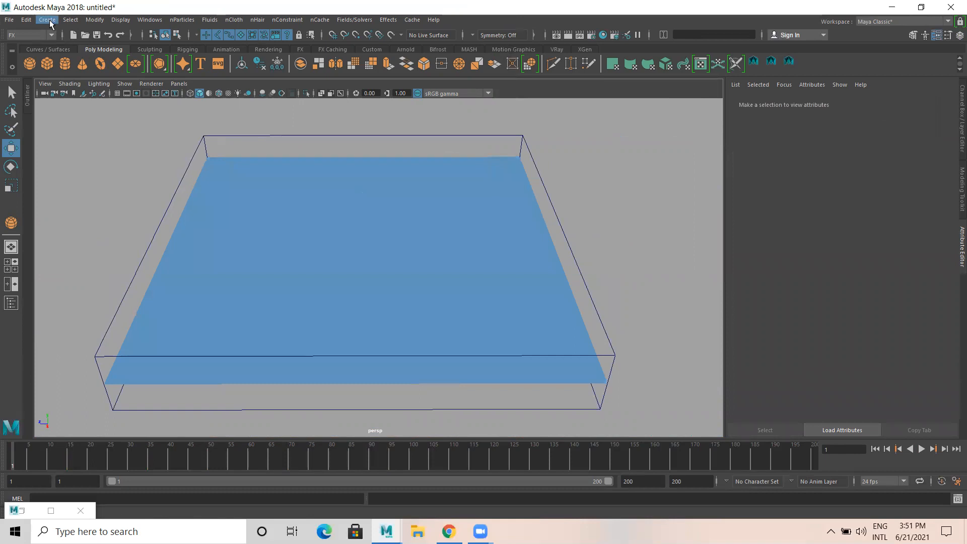
# Draw a winding open curve of 26 points over the pond surface with the CV Curve tool, starting and ending near its front edge
pyautogui.click(48, 20)
pyautogui.moveTo(74, 95)
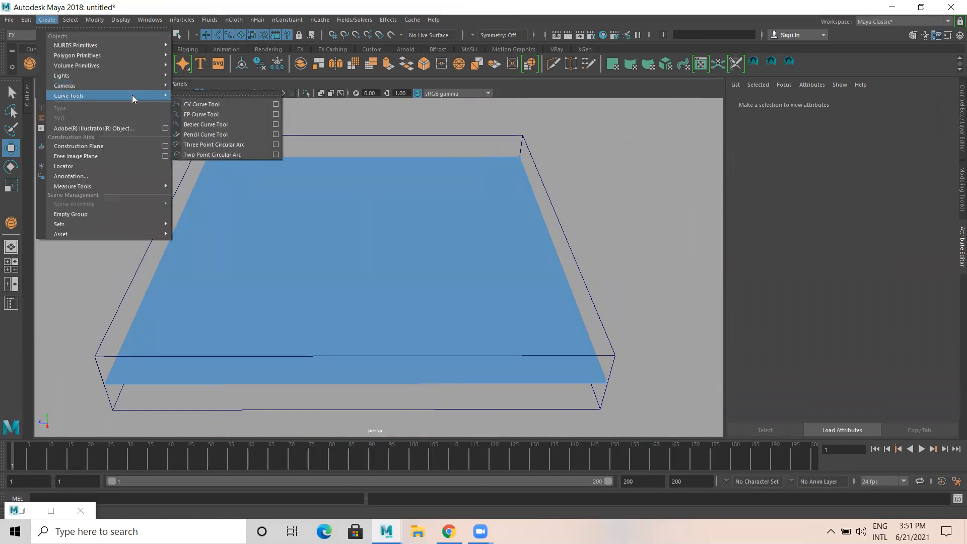
pyautogui.click(214, 104)
pyautogui.keyDown('alt'); pyautogui.moveTo(300, 235); pyautogui.dragTo(268, 328); pyautogui.keyUp('alt')
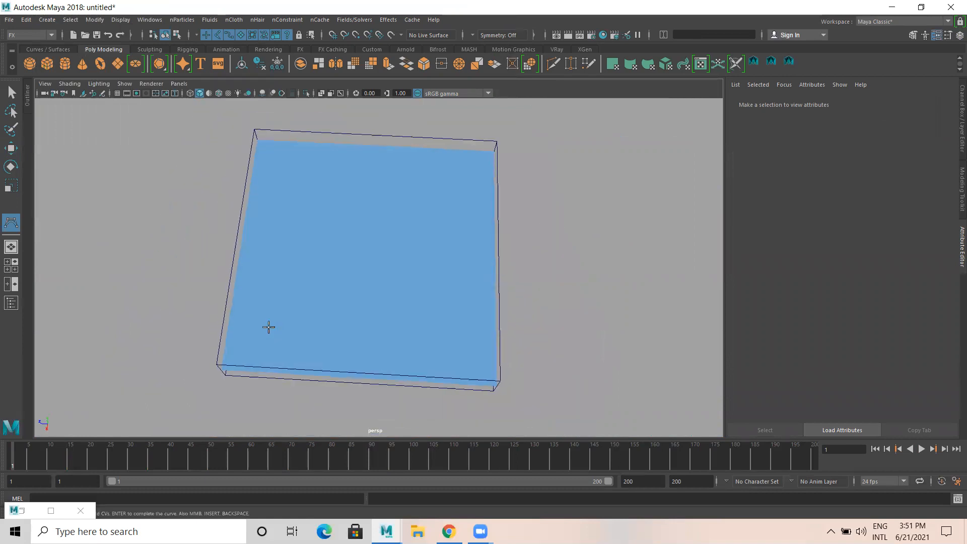
pyautogui.click(271, 359)
pyautogui.click(279, 315)
pyautogui.click(316, 299)
pyautogui.click(332, 273)
pyautogui.click(318, 255)
pyautogui.click(305, 215)
pyautogui.click(317, 197)
pyautogui.click(342, 188)
pyautogui.click(370, 207)
pyautogui.click(397, 257)
pyautogui.click(417, 238)
pyautogui.click(416, 206)
pyautogui.click(436, 197)
pyautogui.click(456, 210)
pyautogui.click(467, 236)
pyautogui.click(455, 251)
pyautogui.click(447, 280)
pyautogui.click(460, 297)
pyautogui.click(462, 310)
pyautogui.click(452, 328)
pyautogui.click(424, 326)
pyautogui.click(385, 322)
pyautogui.click(384, 348)
pyautogui.click(347, 350)
pyautogui.click(310, 333)
pyautogui.click(299, 348)
pyautogui.press('Return')
pyautogui.press('w')
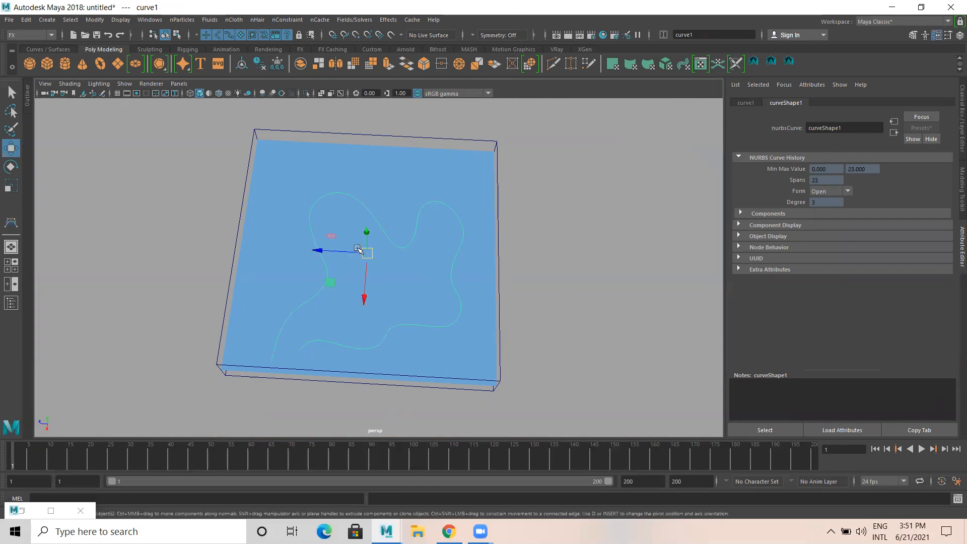
# Create a small polygon sphere on the pond surface beside the starting end of the winding curve
pyautogui.keyDown('alt'); pyautogui.moveTo(367, 298); pyautogui.dragTo(260, 280); pyautogui.keyUp('alt')
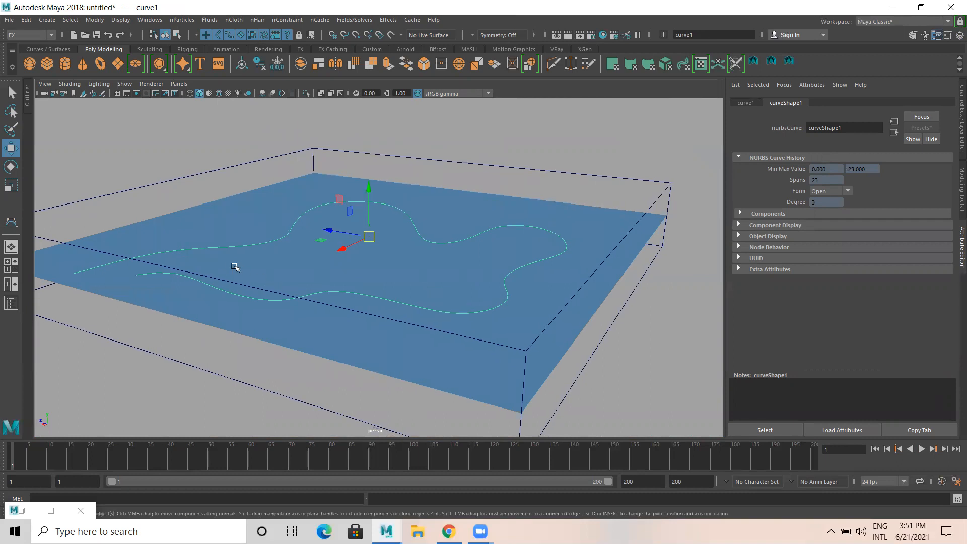
pyautogui.keyDown('alt'); pyautogui.moveTo(163, 119); pyautogui.dragTo(72, 100, button='right'); pyautogui.keyUp('alt')
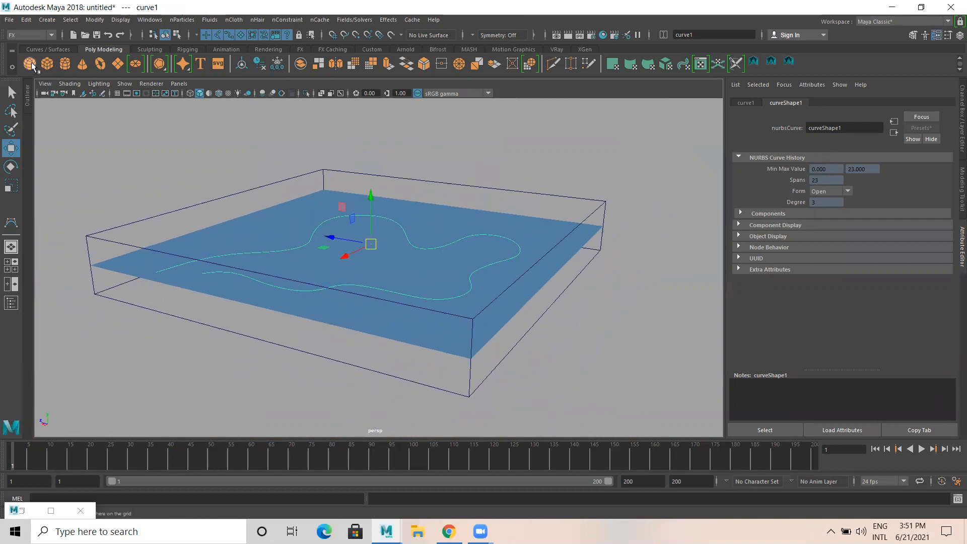
pyautogui.click(34, 63)
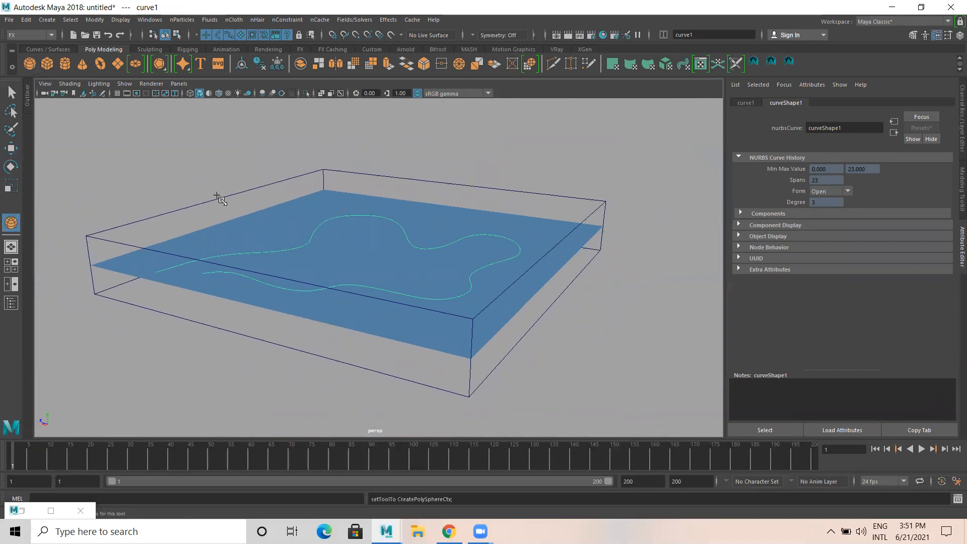
pyautogui.keyDown('alt'); pyautogui.moveTo(183, 239); pyautogui.dragTo(179, 302, button='right'); pyautogui.keyUp('alt')
pyautogui.click(150, 315)
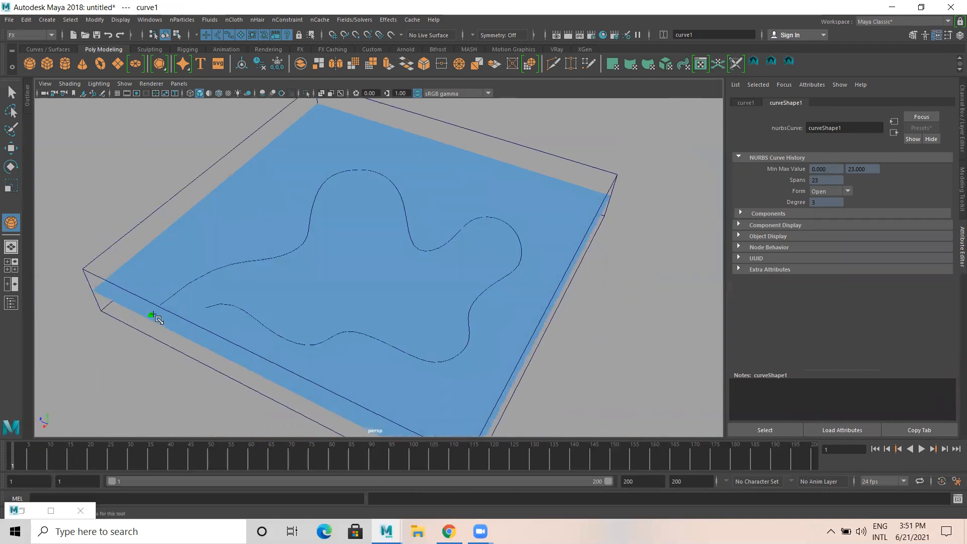
pyautogui.moveTo(155, 314); pyautogui.dragTo(157, 315)
pyautogui.keyDown('alt'); pyautogui.moveTo(136, 276); pyautogui.dragTo(119, 254); pyautogui.keyUp('alt')
pyautogui.keyDown('alt'); pyautogui.moveTo(119, 254); pyautogui.dragTo(229, 286, button='right'); pyautogui.keyUp('alt')
pyautogui.keyDown('alt'); pyautogui.moveTo(151, 274); pyautogui.dragTo(270, 269, button='right'); pyautogui.keyUp('alt')
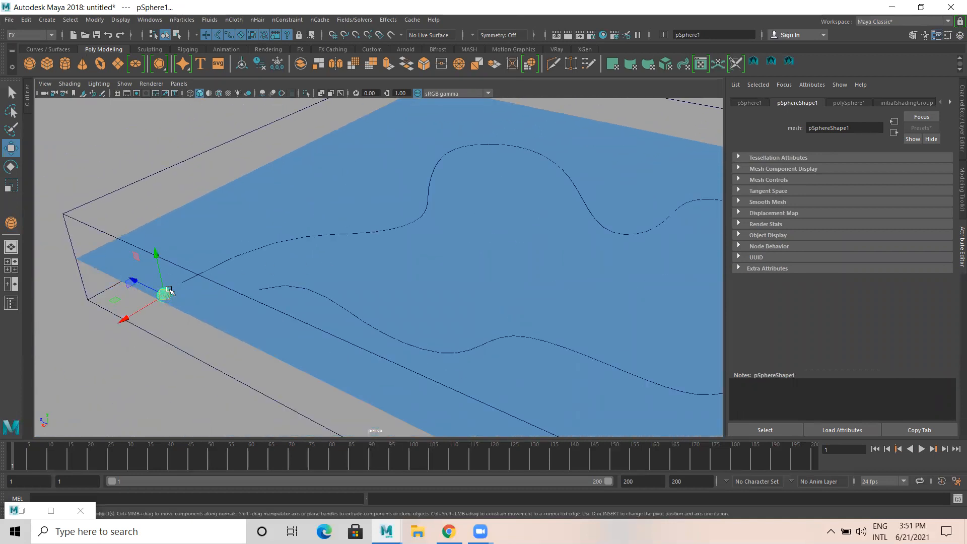
# Try Make Motion Field with the small sphere and the winding curve selected
pyautogui.click(209, 270)
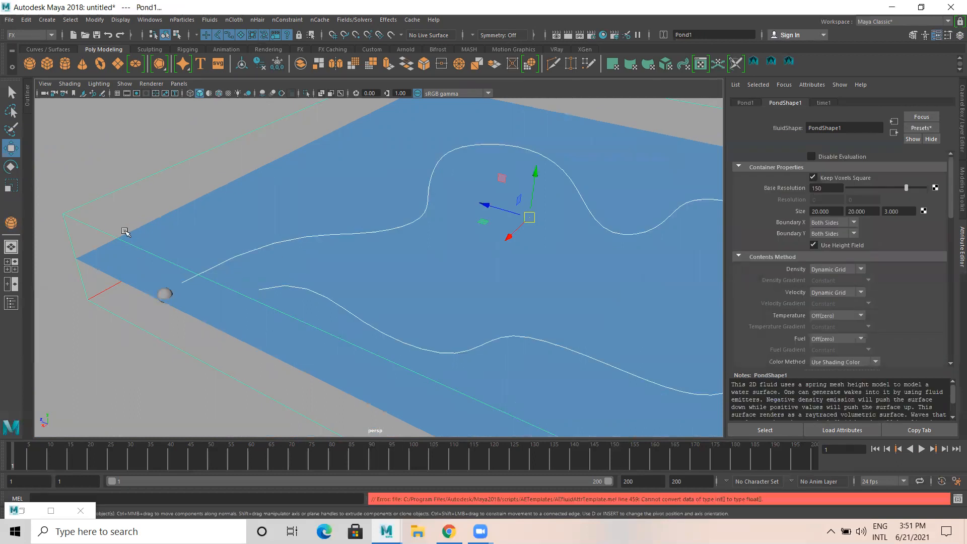
pyautogui.click(90, 175)
pyautogui.click(172, 291)
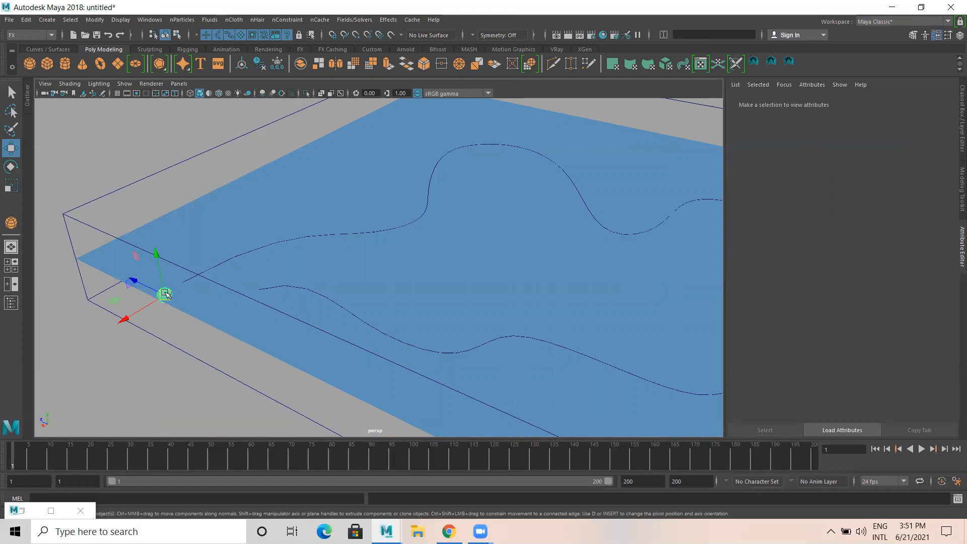
pyautogui.click(210, 266)
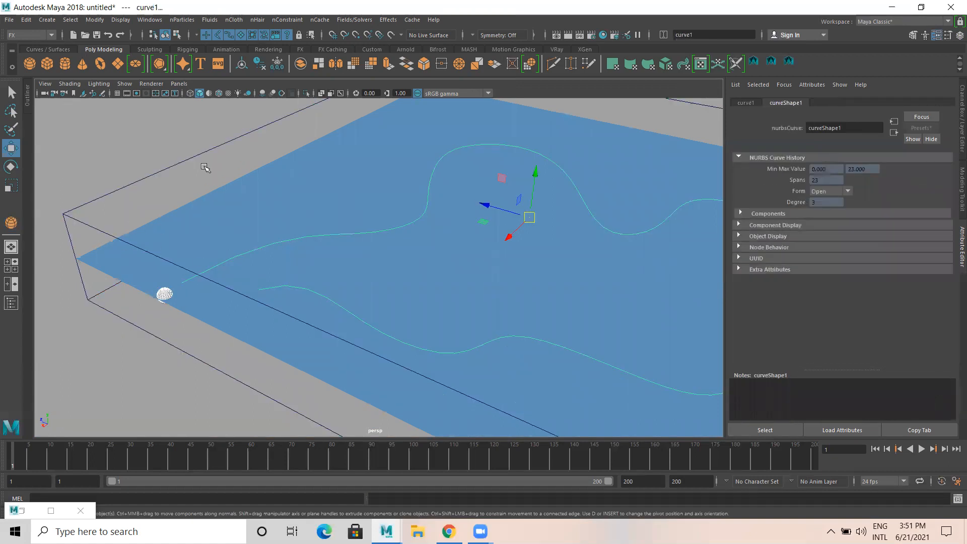
pyautogui.click(210, 20)
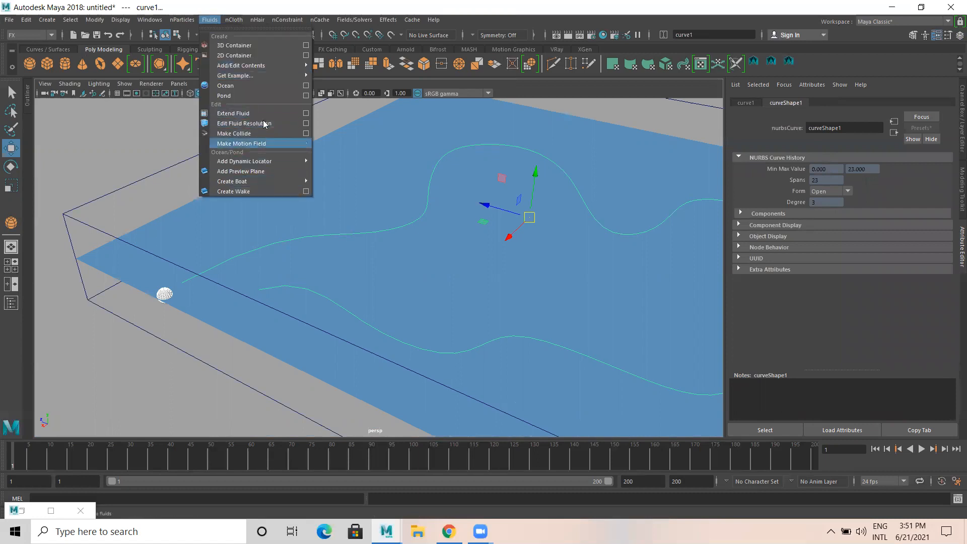
pyautogui.click(258, 146)
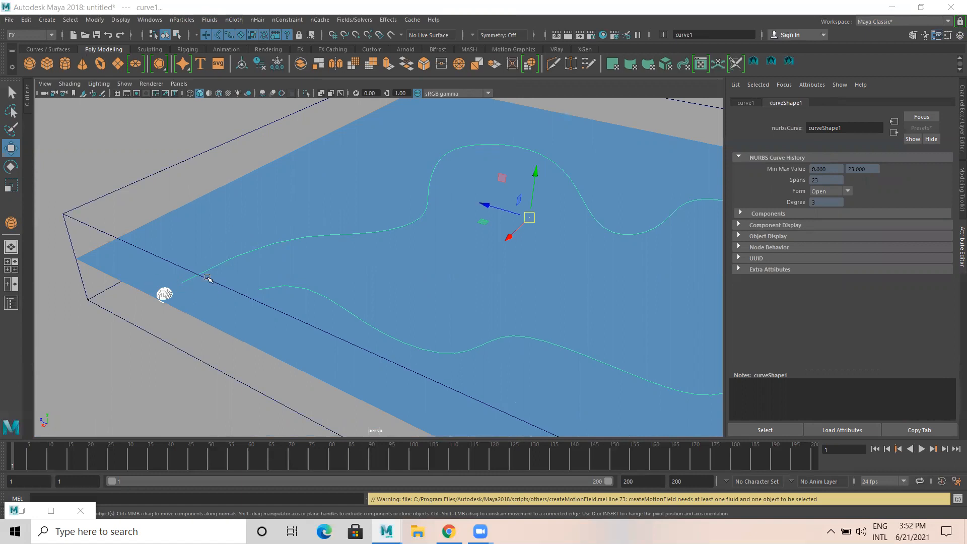
# Add the pond to the selection, apply Make Motion Field and test the playback from the first frame
pyautogui.moveTo(129, 144); pyautogui.dragTo(147, 191)
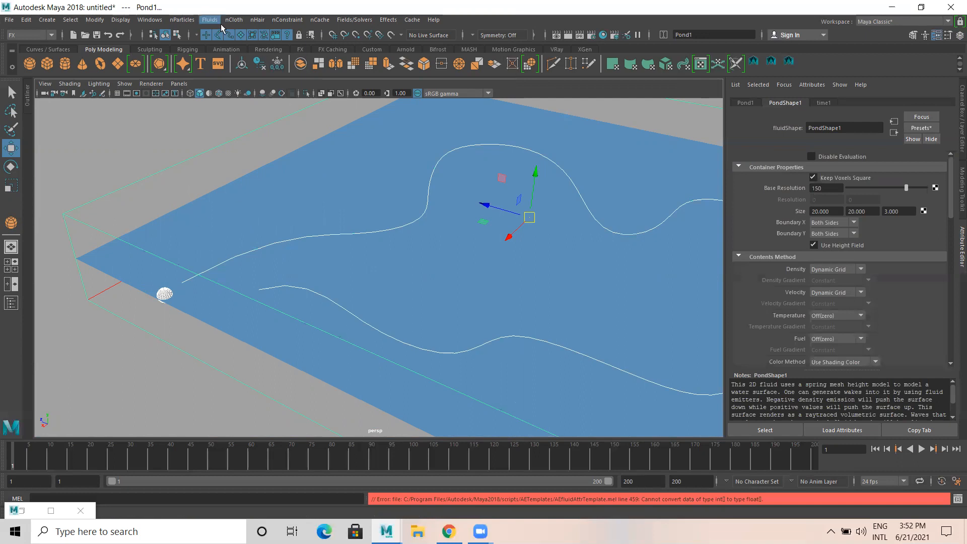
pyautogui.click(207, 20)
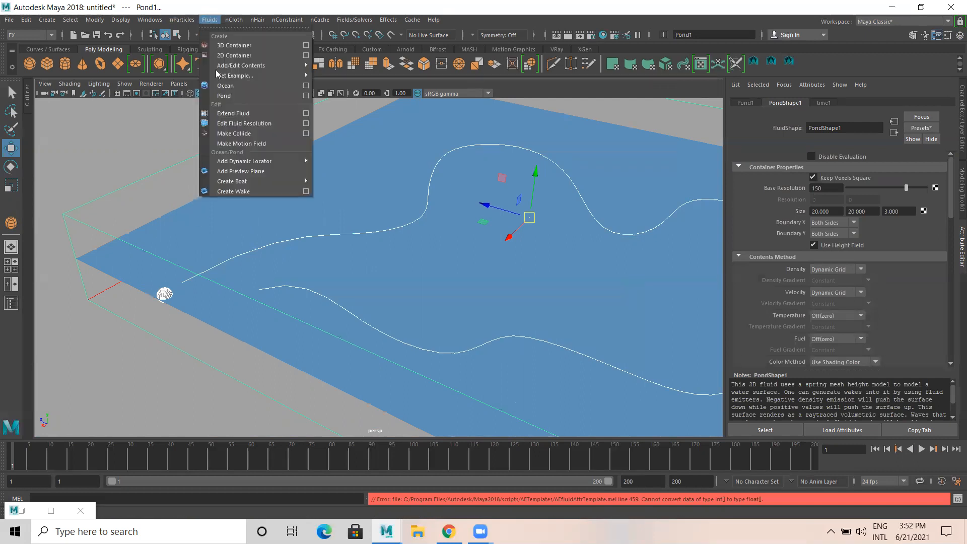
pyautogui.click(247, 144)
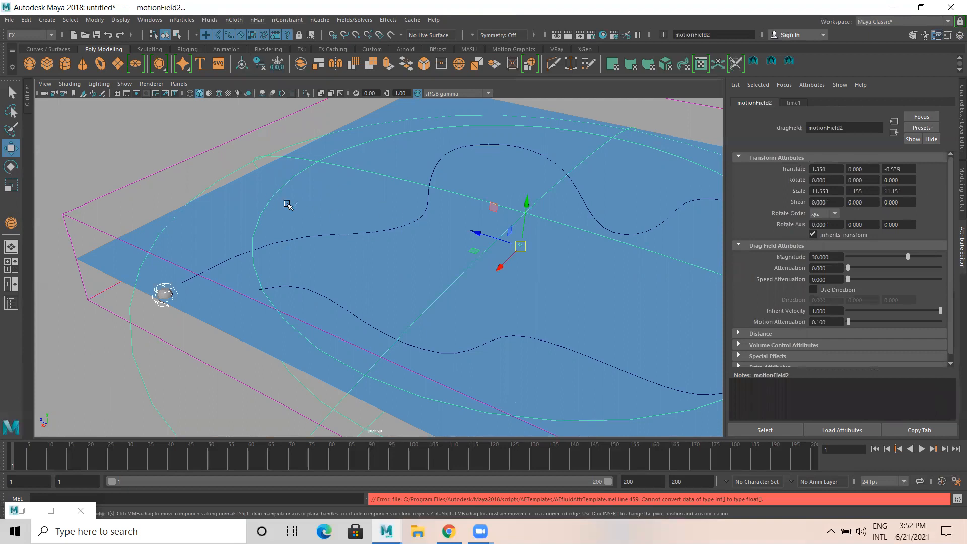
pyautogui.press('f')
pyautogui.moveTo(325, 222)
pyautogui.keyDown('alt'); pyautogui.mouseDown()
pyautogui.moveTo(242, 218)
pyautogui.moveTo(299, 217)
pyautogui.moveTo(309, 198)
pyautogui.moveTo(322, 224)
pyautogui.mouseUp(); pyautogui.keyUp('alt')
pyautogui.click(921, 449)
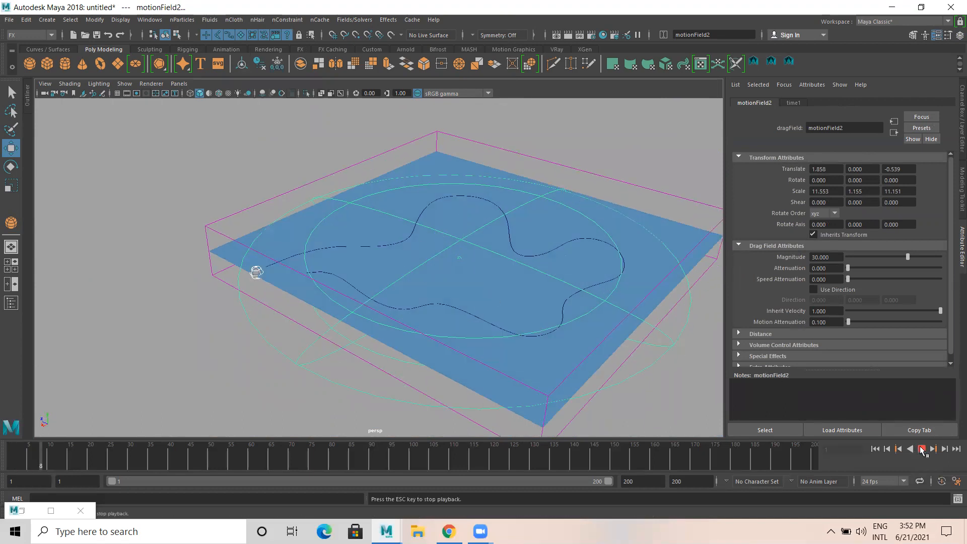
pyautogui.click(921, 448)
pyautogui.click(875, 449)
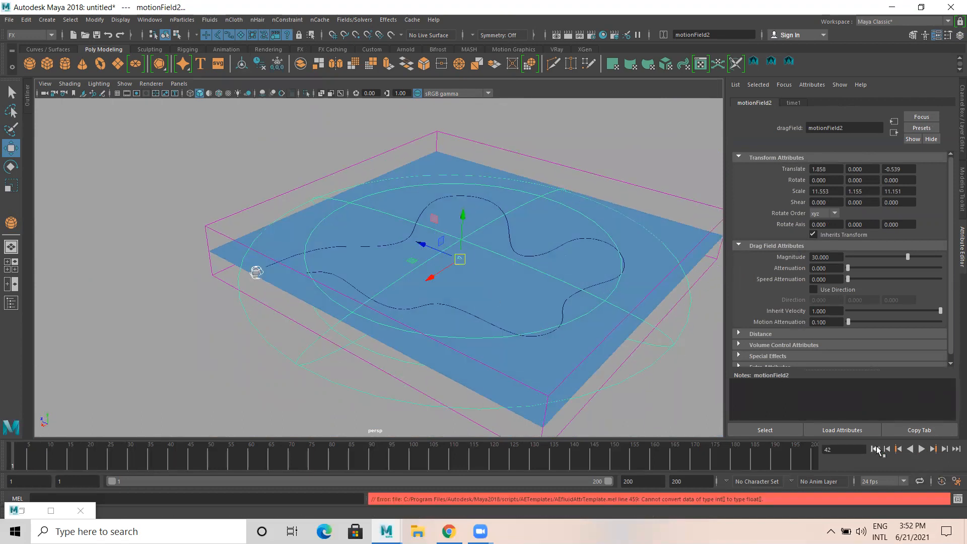
# Attach the small sphere to the winding curve with Attach to Motion Path from the Animation menu set
pyautogui.click(424, 222)
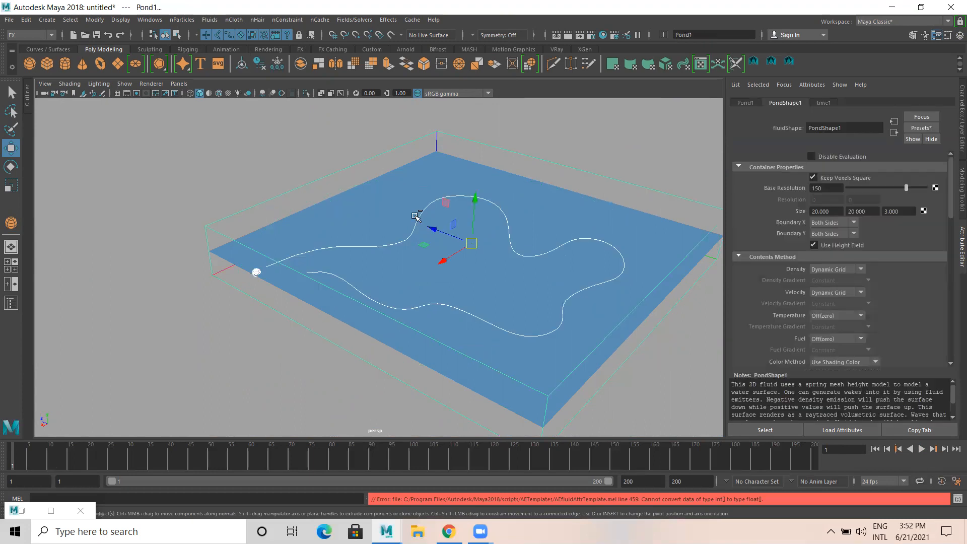
pyautogui.click(238, 175)
pyautogui.click(251, 272)
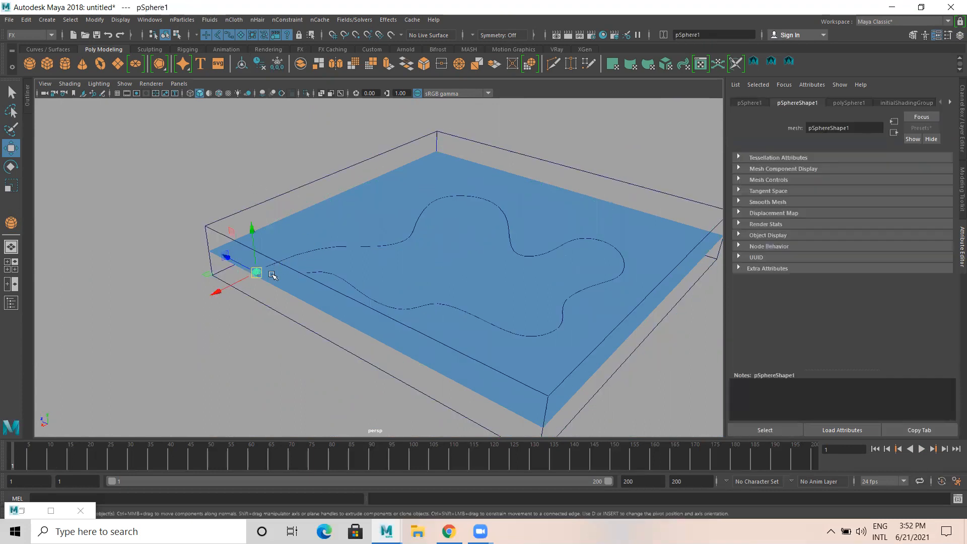
pyautogui.click(300, 254)
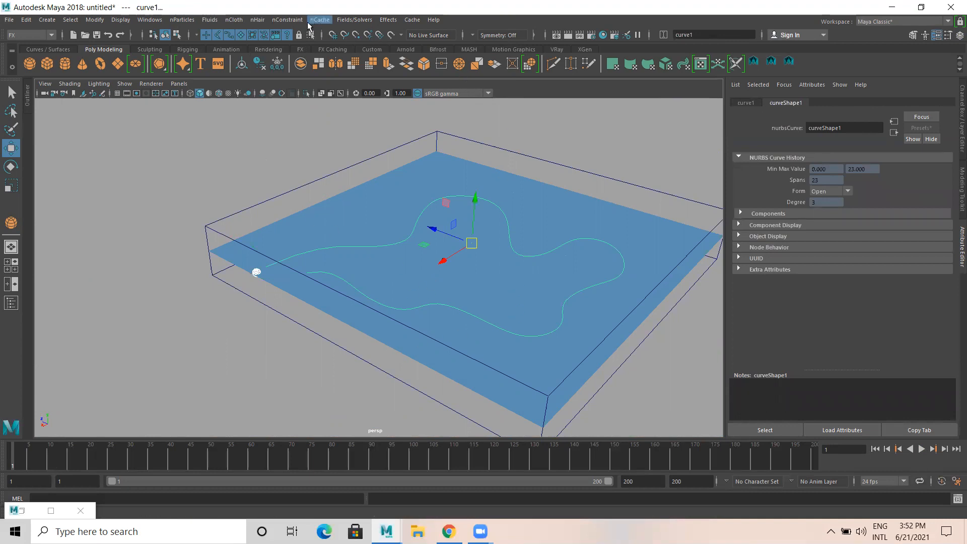
pyautogui.click(37, 34)
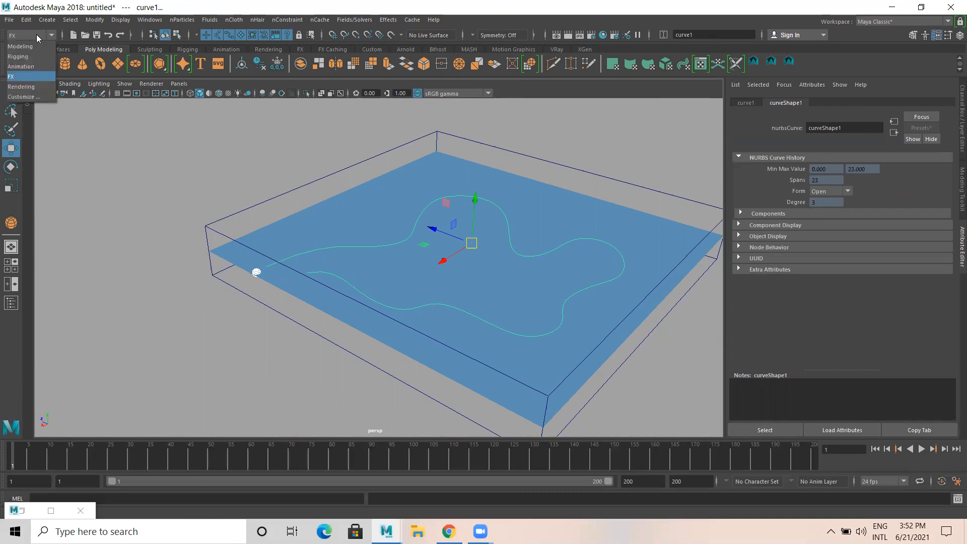
pyautogui.click(22, 66)
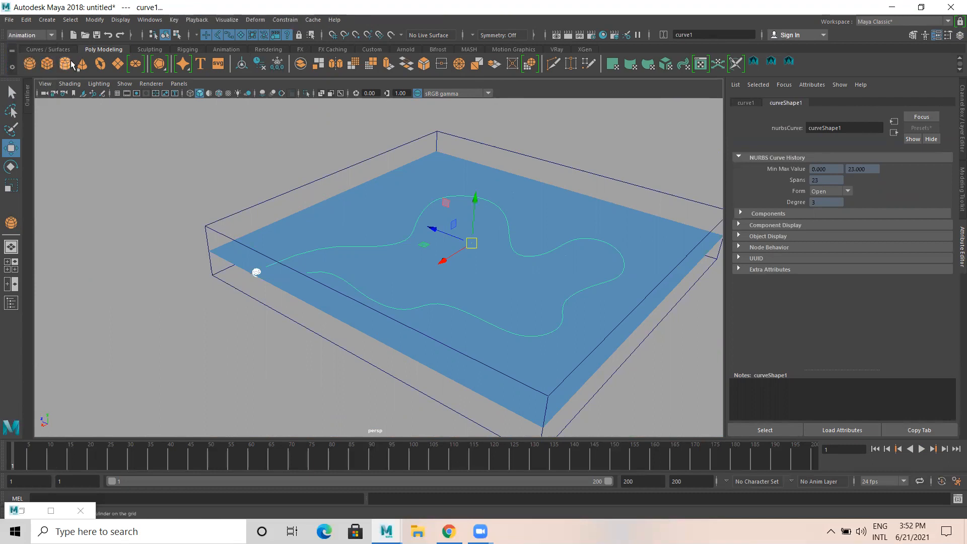
pyautogui.click(282, 20)
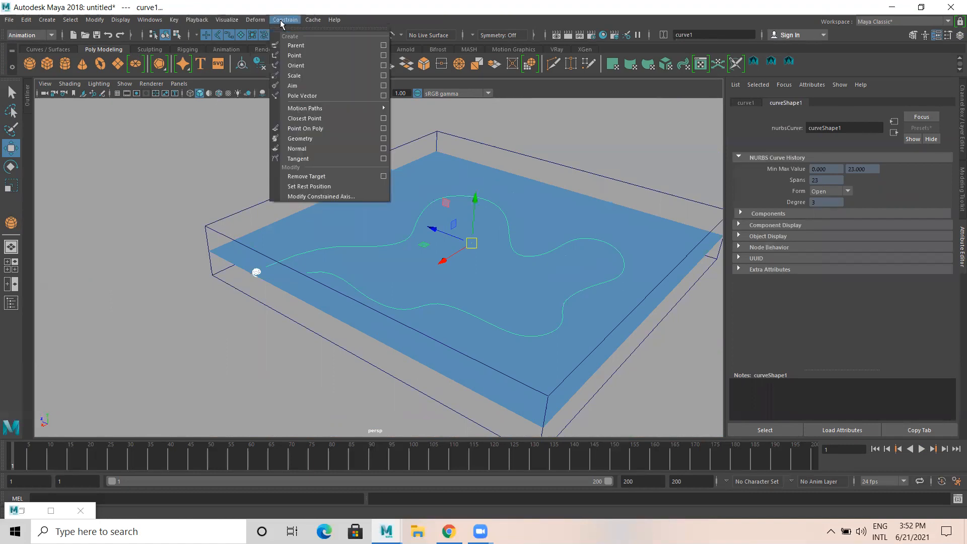
pyautogui.moveTo(352, 104)
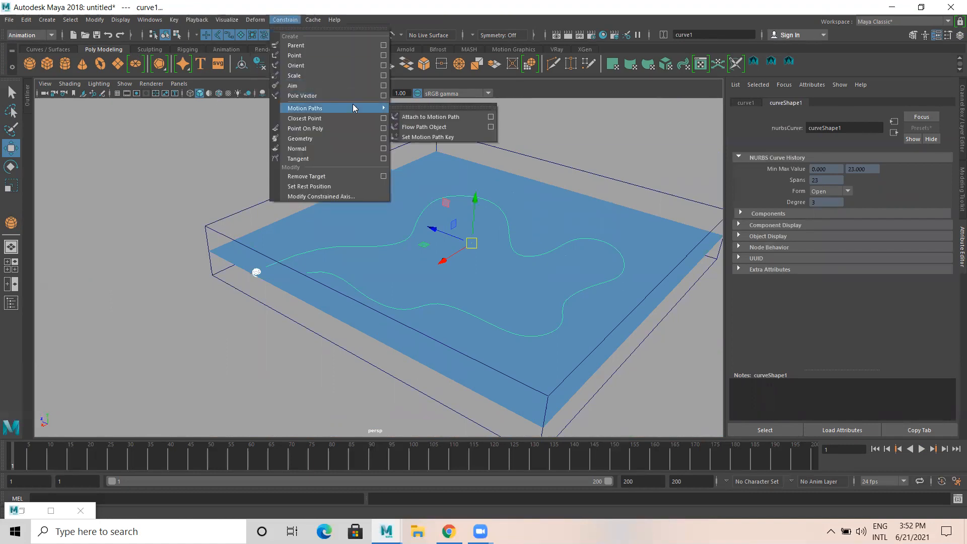
pyautogui.click(446, 118)
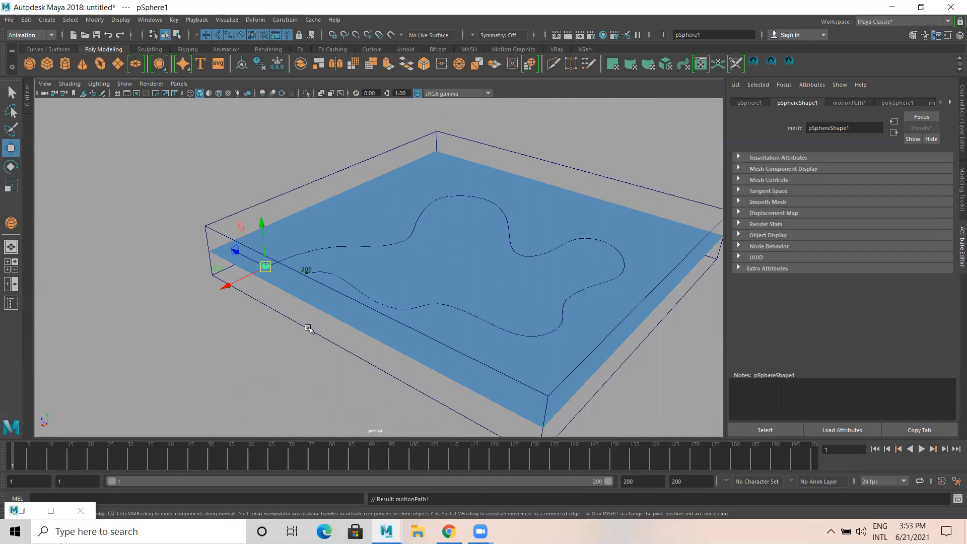
# Play the animation to check the sphere's travel along the curve and return to the first frame
pyautogui.click(921, 449)
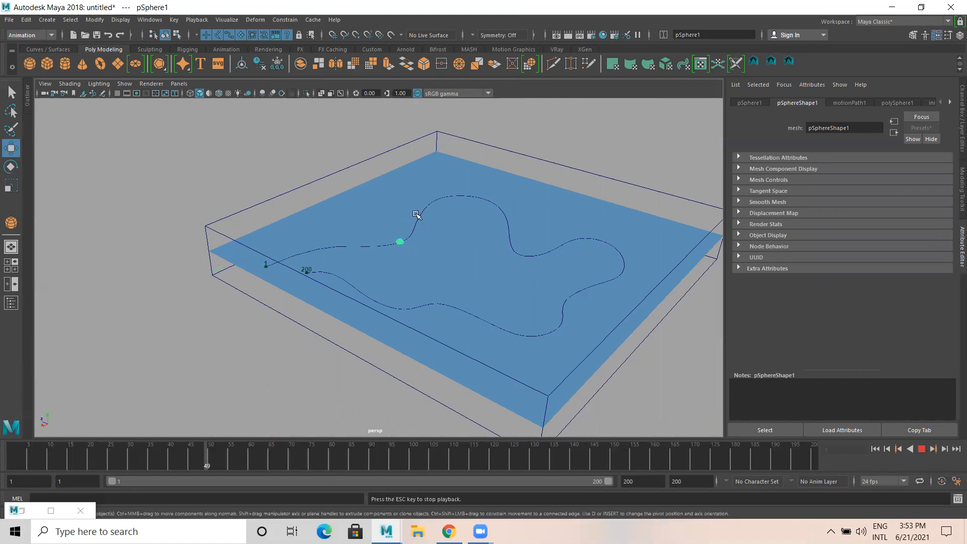
pyautogui.click(920, 449)
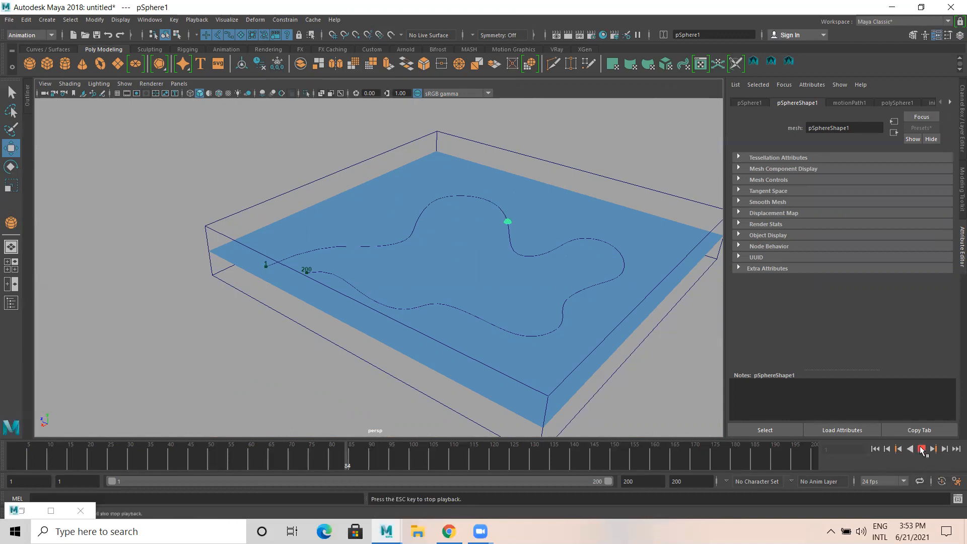
pyautogui.click(876, 449)
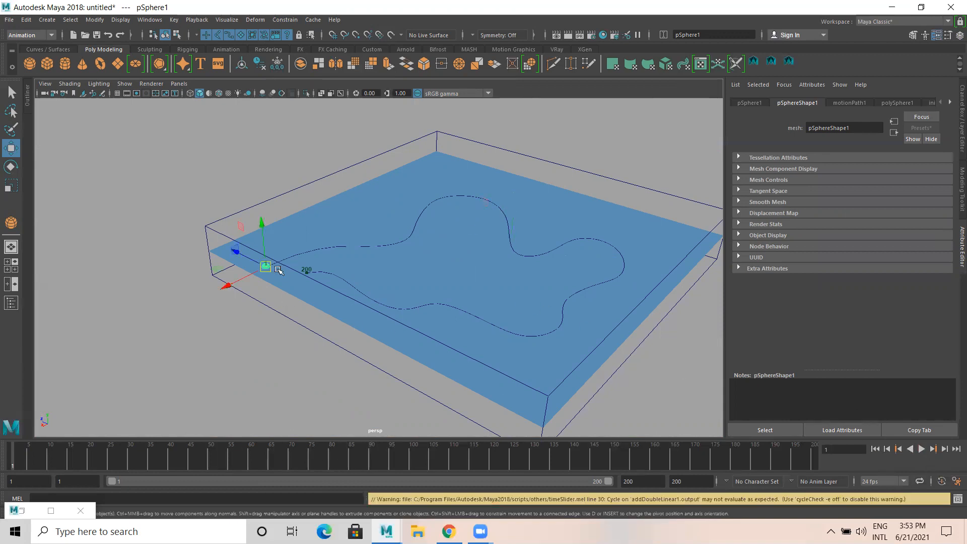
# Make the sphere collide with the pond using the FX command Make Collide and set its Tessellation Factor to 1000
pyautogui.click(292, 190)
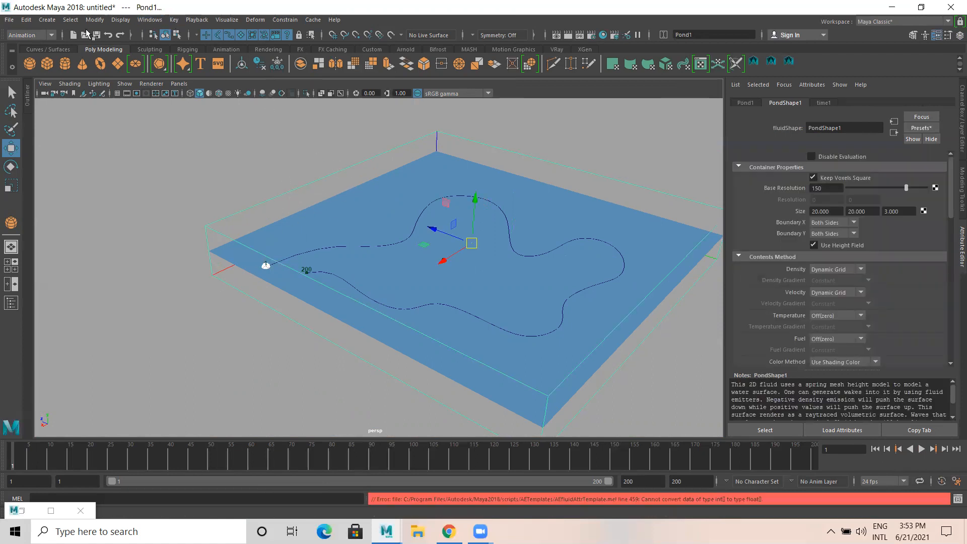
pyautogui.click(23, 35)
pyautogui.click(23, 76)
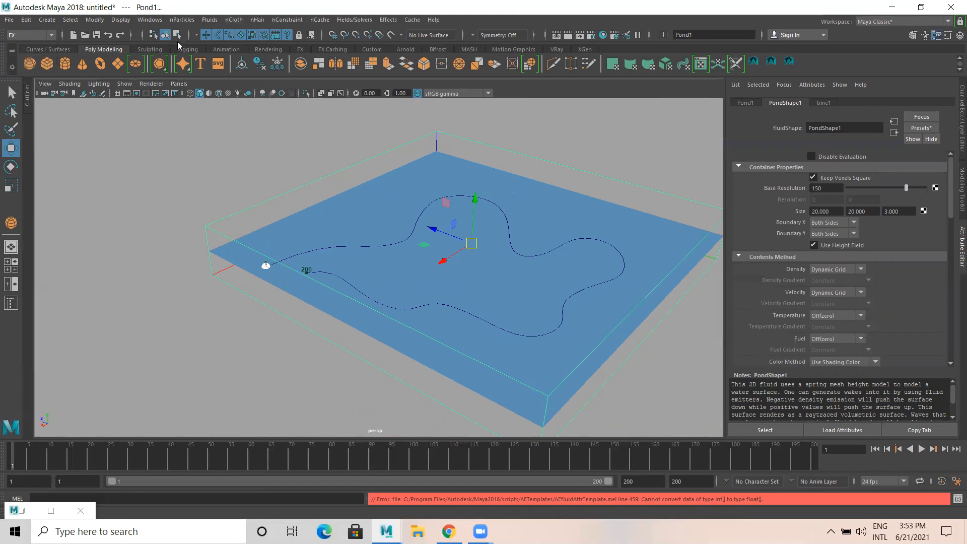
pyautogui.click(208, 19)
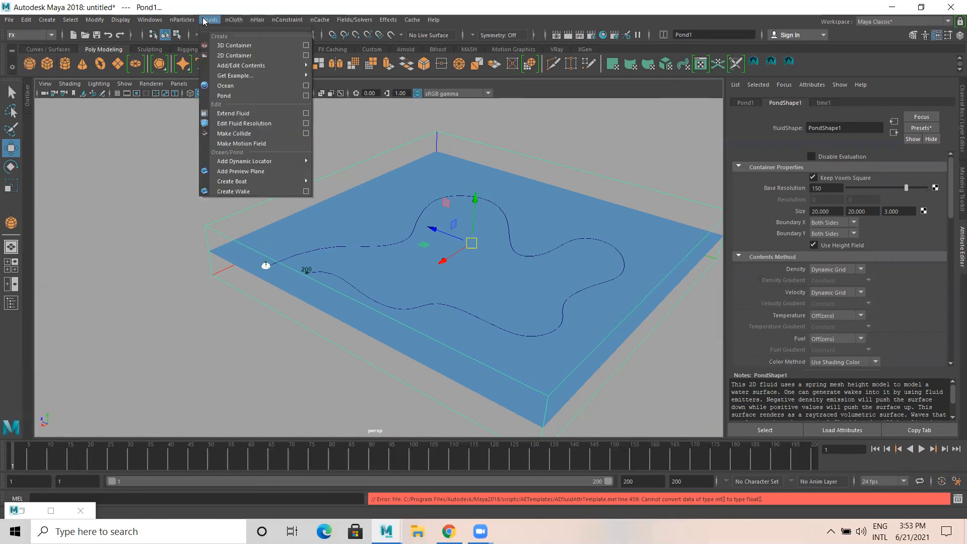
pyautogui.click(239, 135)
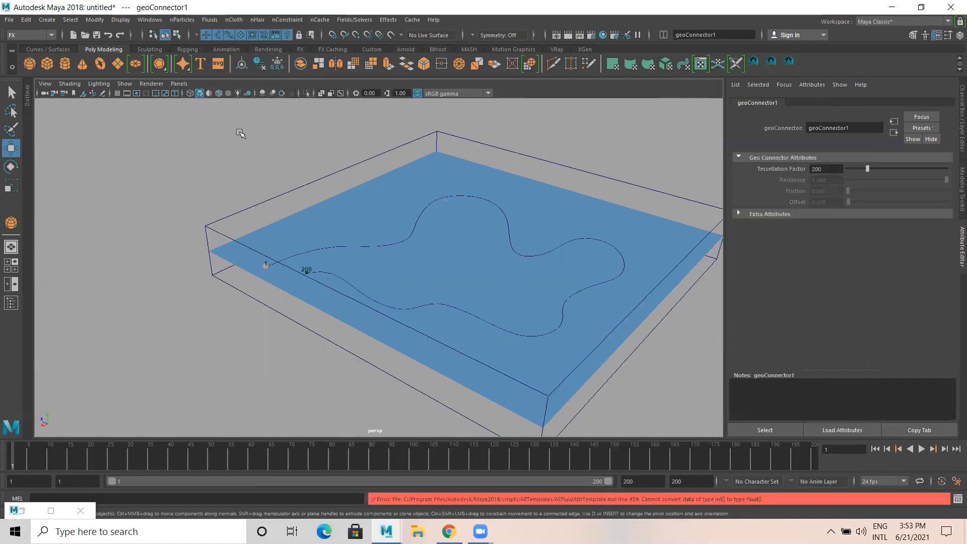
pyautogui.click(829, 169)
pyautogui.write('1000')
pyautogui.press('Return')
pyautogui.click(665, 164)
# Show the Channel Box, play the simulation to check the sphere's collision with the water and return to the first frame
pyautogui.click(959, 35)
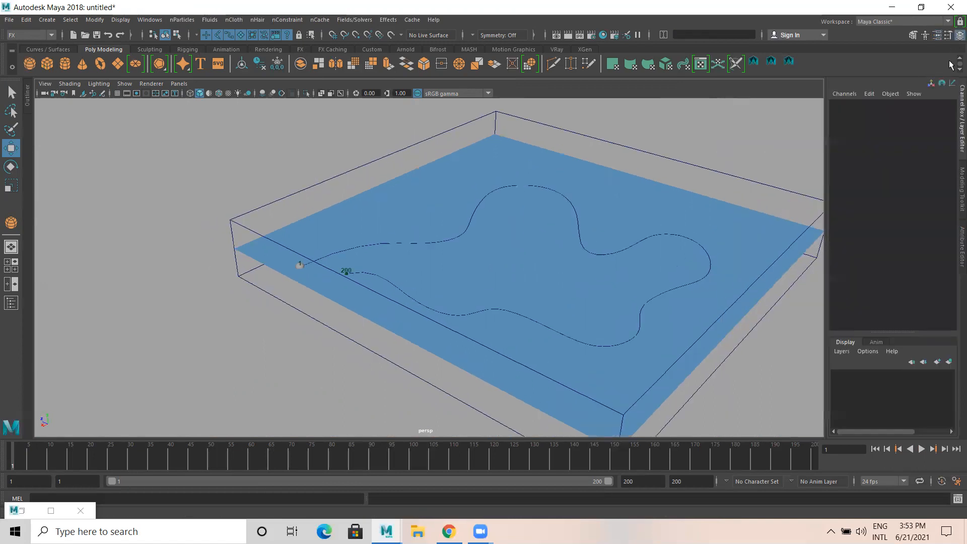
pyautogui.click(921, 448)
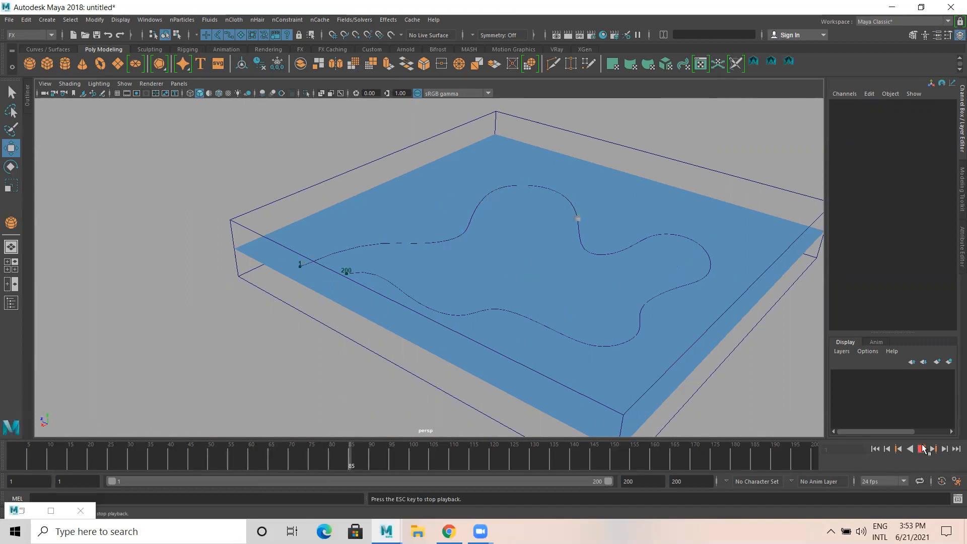
pyautogui.click(922, 448)
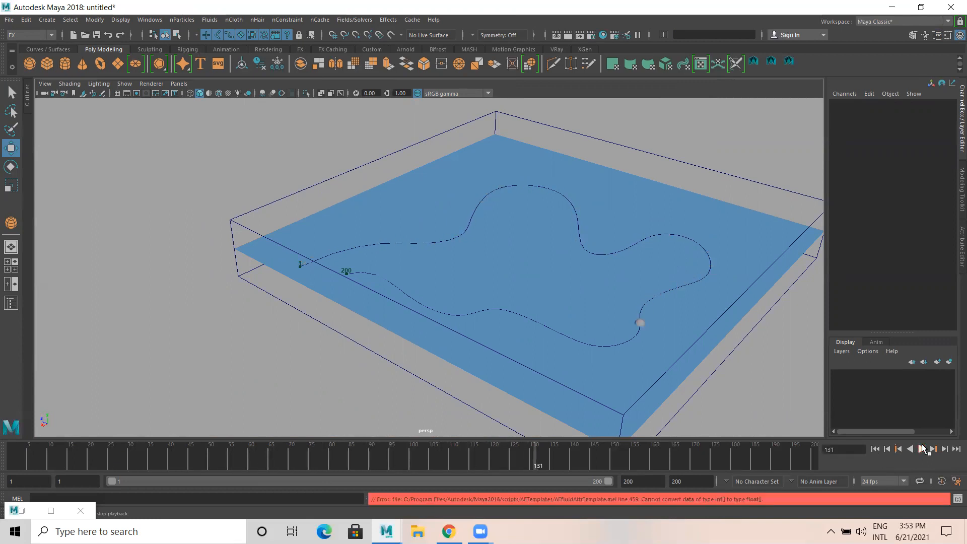
pyautogui.click(875, 448)
# Open the small sphere's geoConnector1 attributes in the Attribute Editor and set the Tessellation Factor to 200
pyautogui.keyDown('alt'); pyautogui.moveTo(470, 266); pyautogui.dragTo(408, 270); pyautogui.keyUp('alt')
pyautogui.click(489, 280)
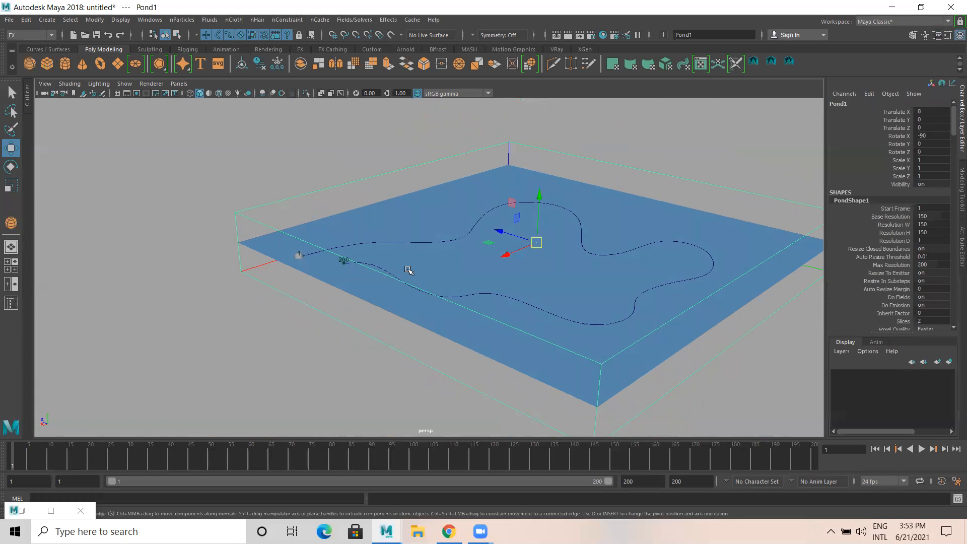
pyautogui.click(299, 257)
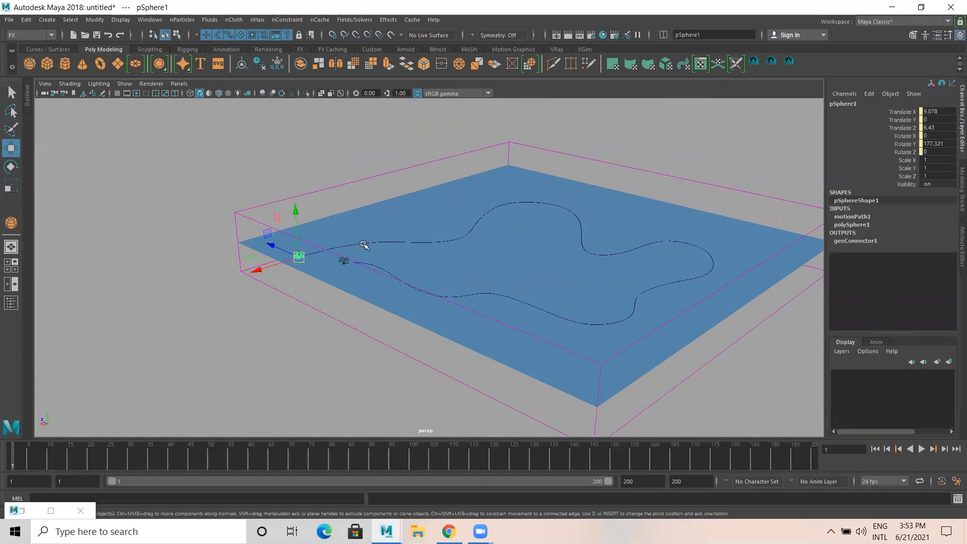
pyautogui.click(936, 36)
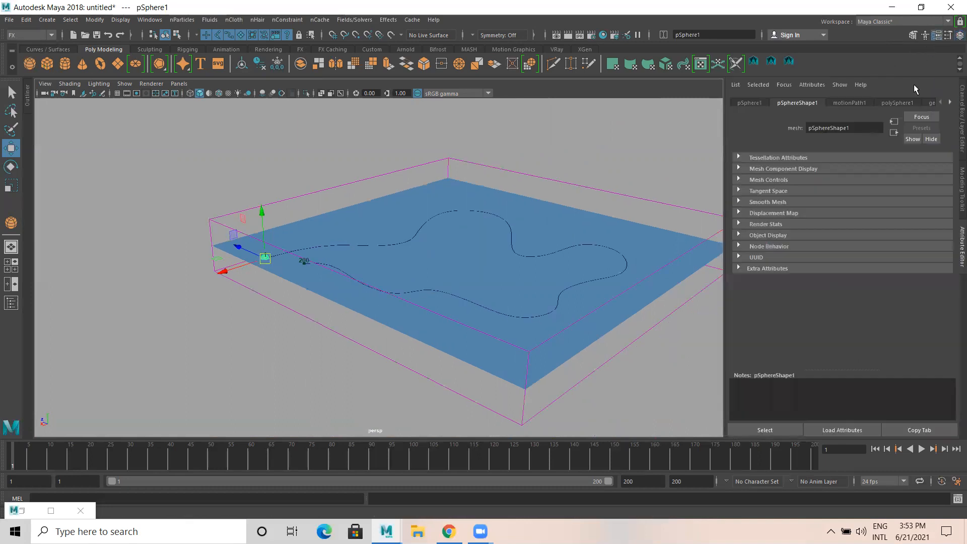
pyautogui.click(884, 103)
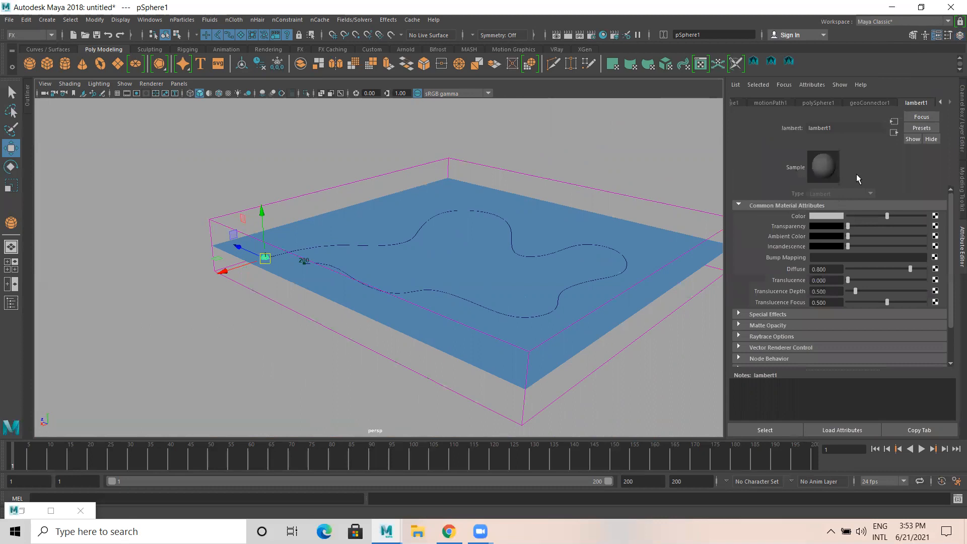
pyautogui.click(872, 104)
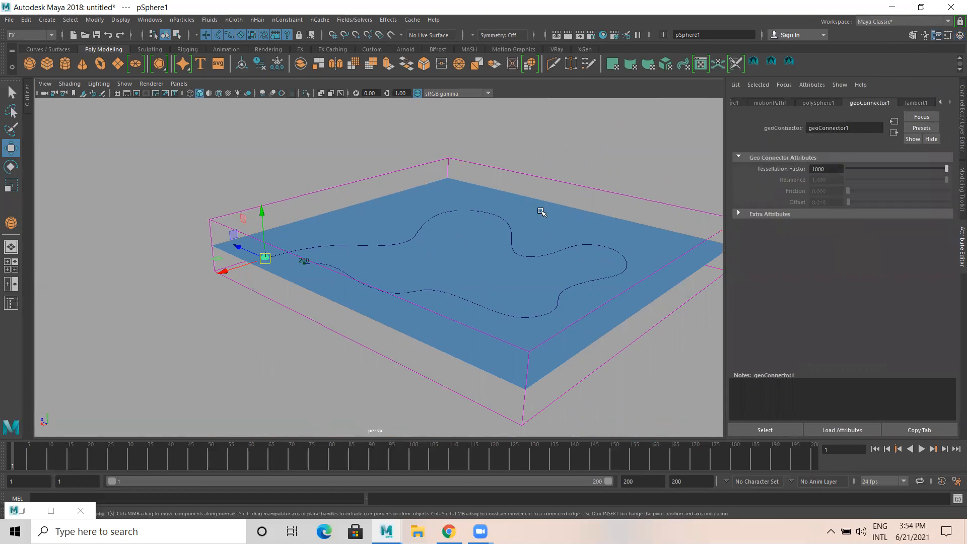
pyautogui.doubleClick(825, 168)
pyautogui.write('200')
pyautogui.press('Return')
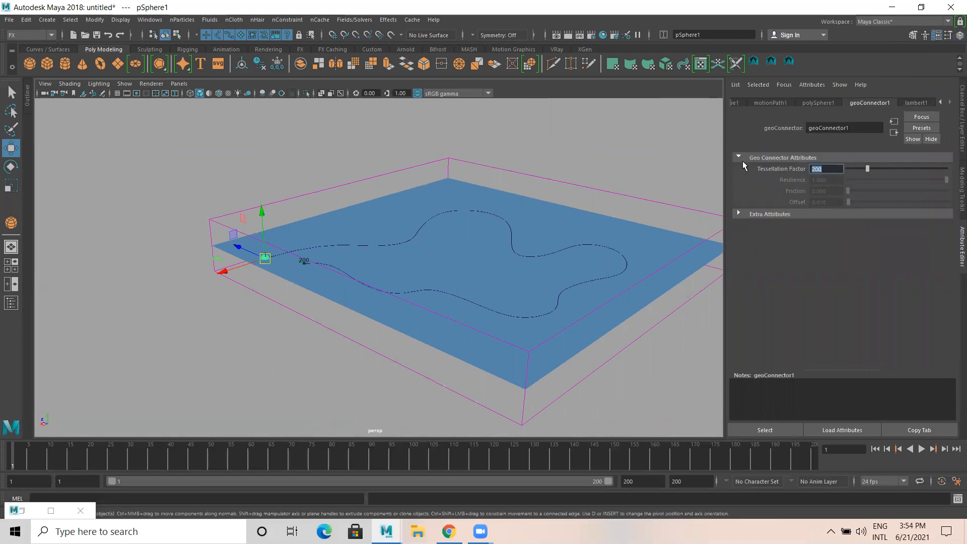
# Play the simulation, first partway and again from the first frame, to check how the sphere disturbs the water
pyautogui.click(921, 448)
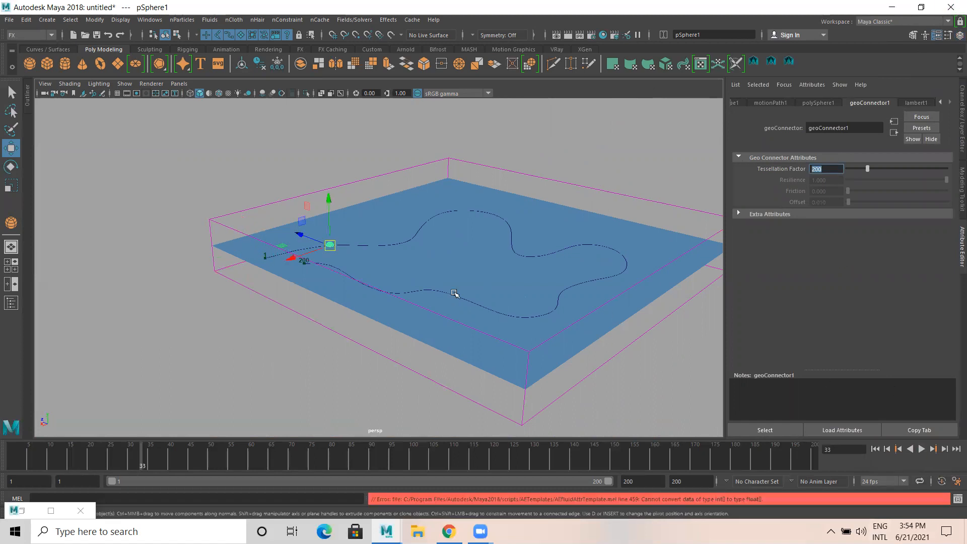
pyautogui.scroll(8, 318, 296)
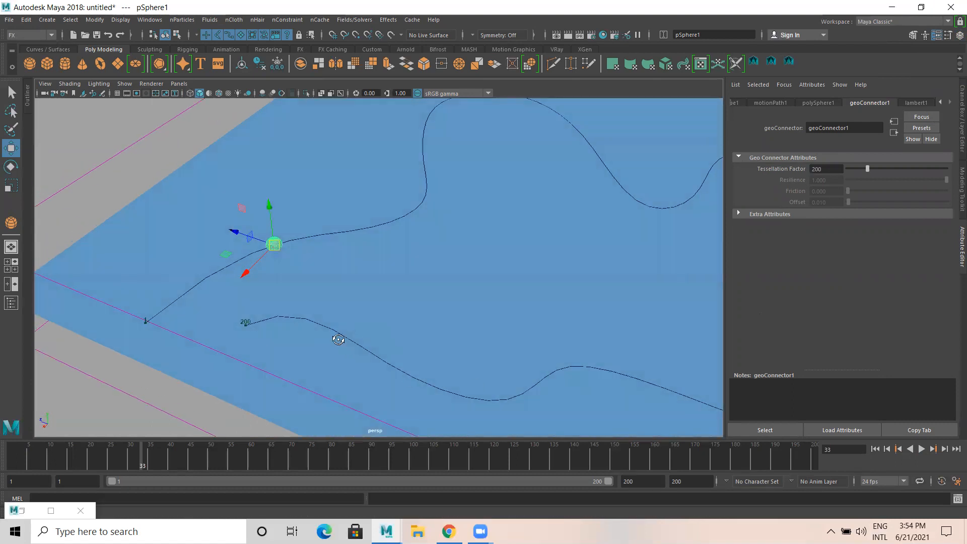
pyautogui.scroll(-8, 342, 338)
pyautogui.click(897, 451)
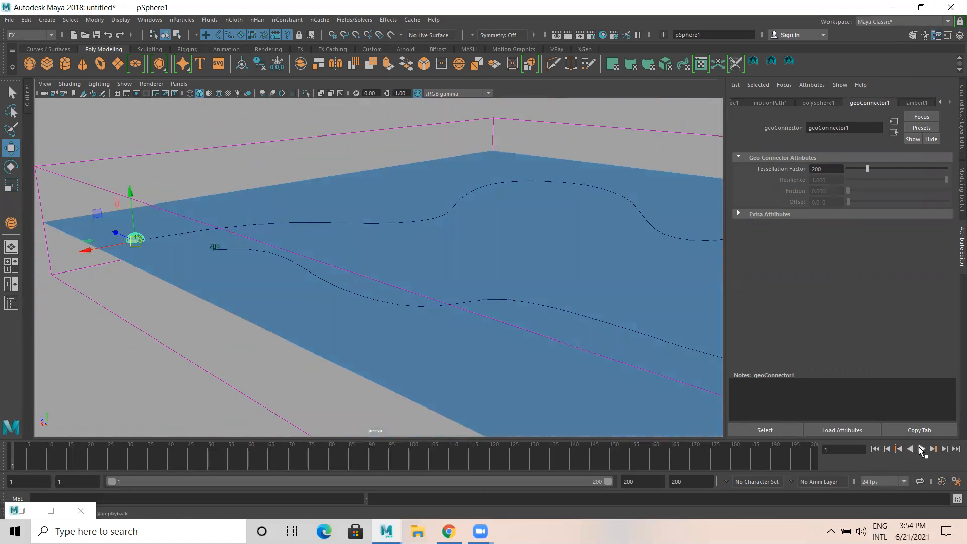
pyautogui.click(921, 449)
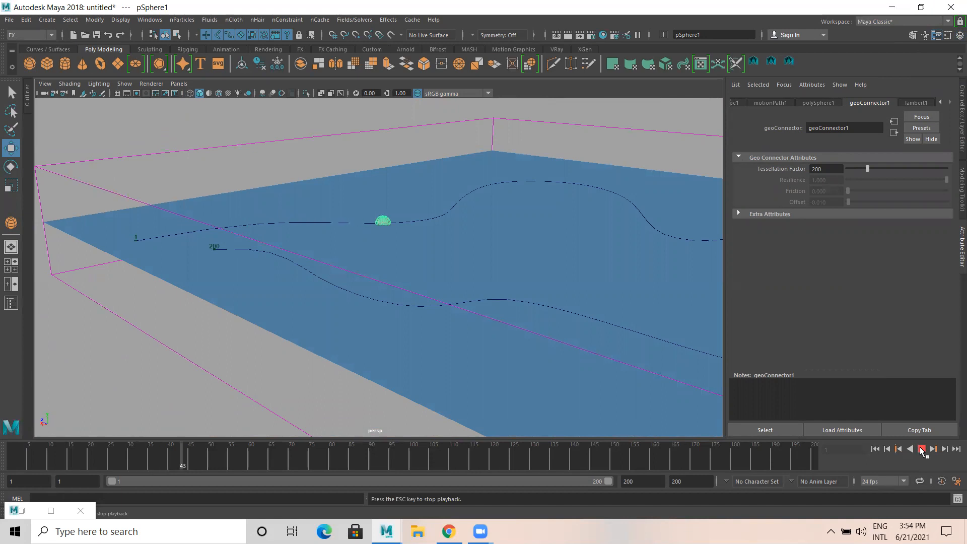
pyautogui.click(923, 448)
# Set the sphere's geoConnector1 Tessellation Factor to 1000
pyautogui.keyDown('alt'); pyautogui.moveTo(556, 270); pyautogui.dragTo(579, 247); pyautogui.keyUp('alt')
pyautogui.doubleClick(818, 170)
pyautogui.write('1000')
pyautogui.press('Return')
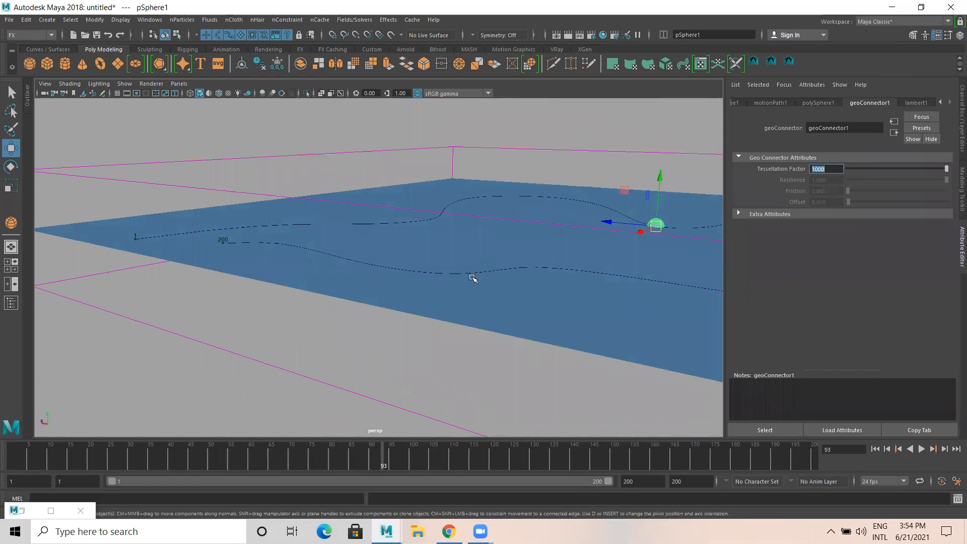
# Select the pond and set Damp to 0.02 in the Dynamic Simulation attributes of PondShape1
pyautogui.scroll(-5, 472, 279)
pyautogui.keyDown('alt'); pyautogui.moveTo(459, 304); pyautogui.dragTo(456, 323); pyautogui.keyUp('alt')
pyautogui.click(442, 261)
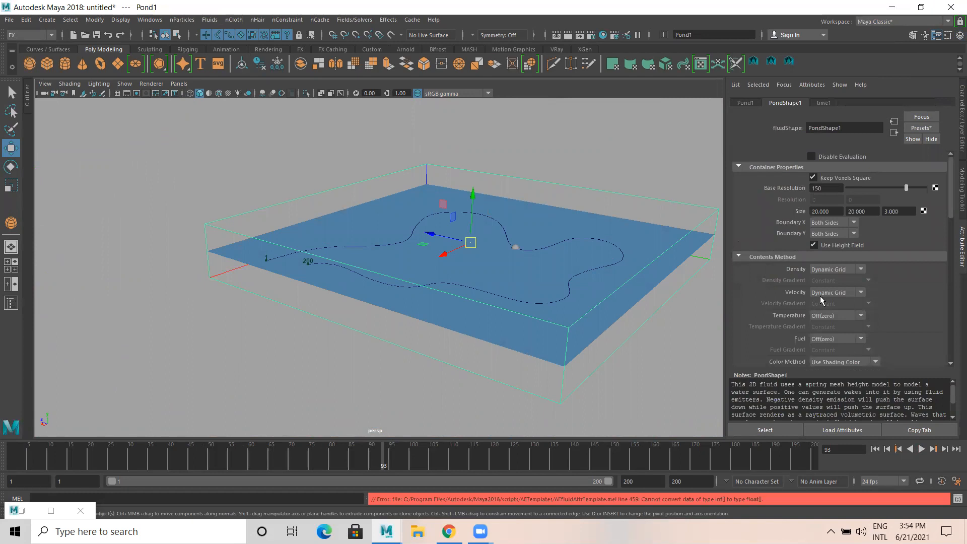
pyautogui.scroll(-10, 822, 298)
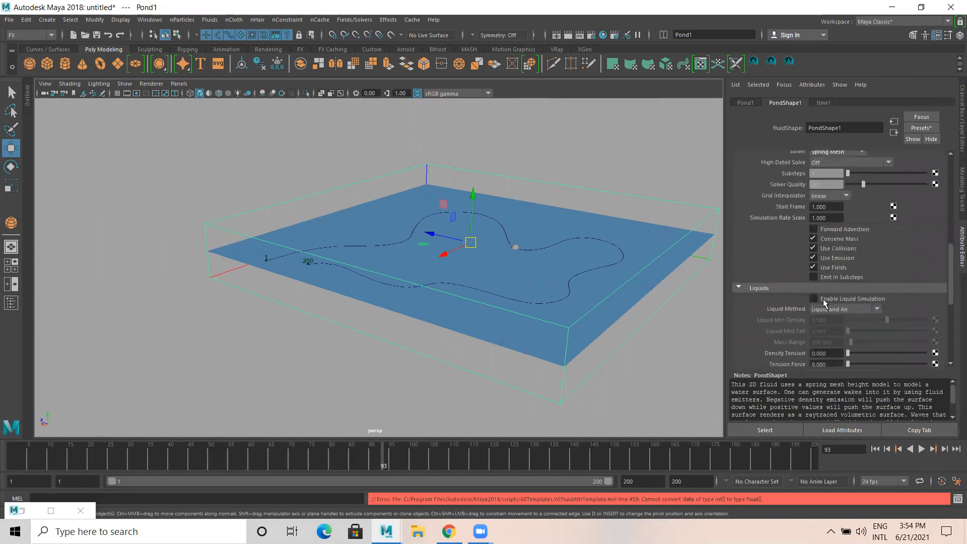
pyautogui.scroll(-5, 822, 300)
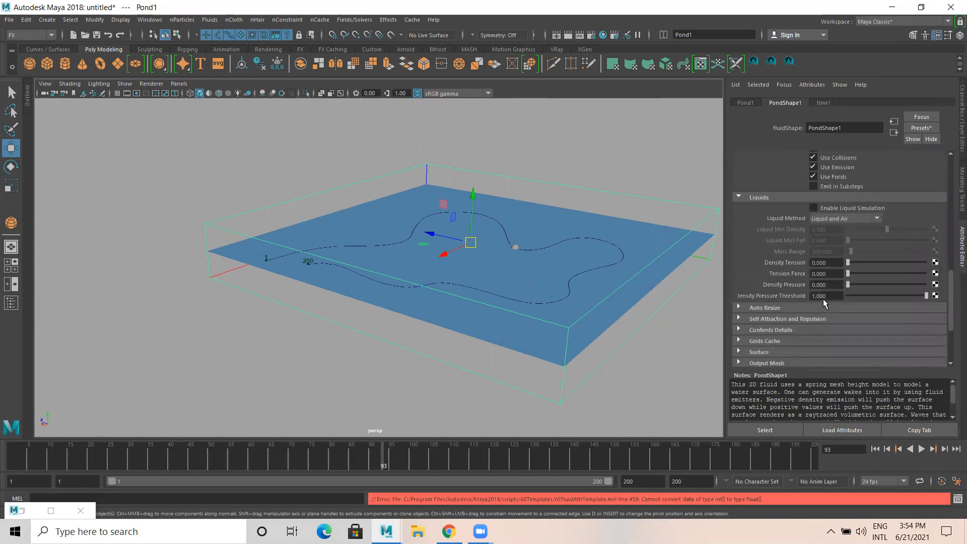
pyautogui.scroll(-5, 823, 298)
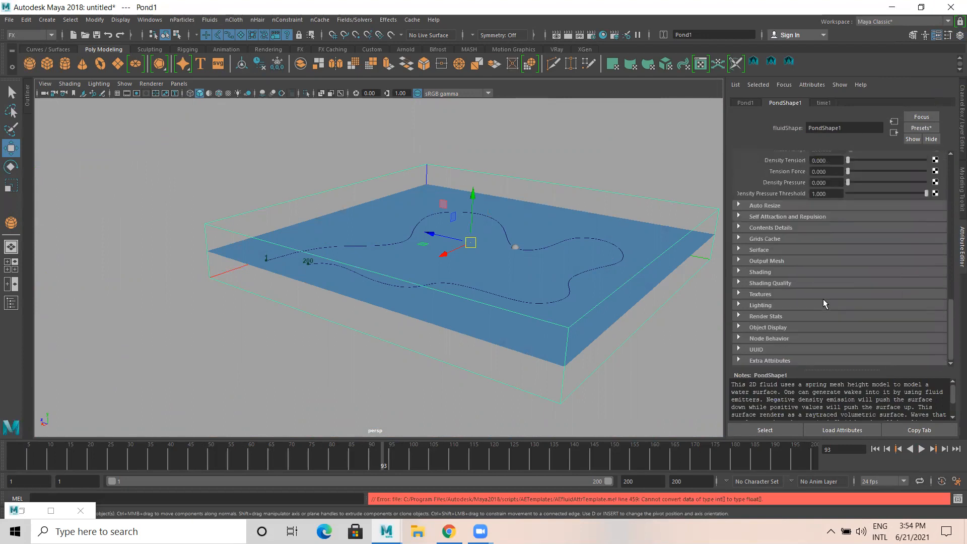
pyautogui.scroll(5, 806, 277)
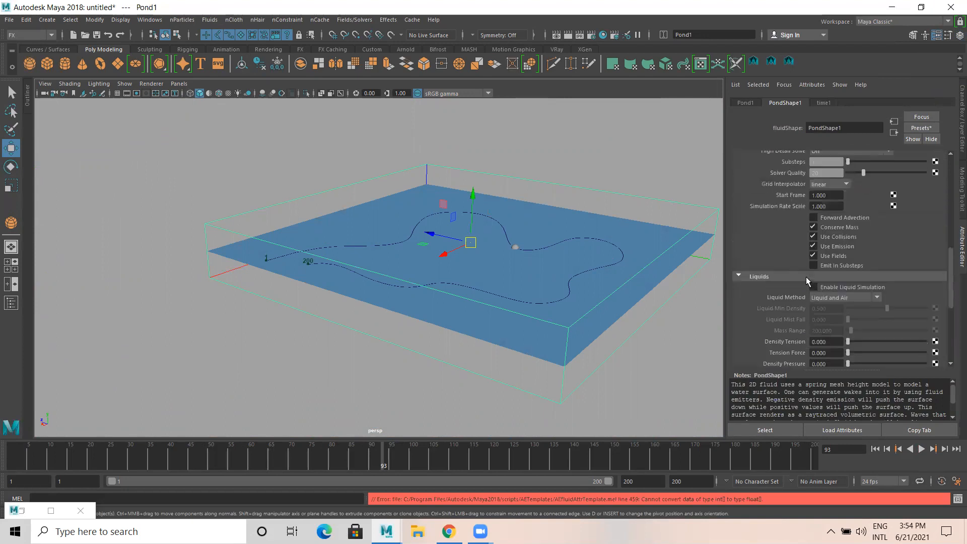
pyautogui.scroll(3, 805, 276)
pyautogui.doubleClick(834, 280)
pyautogui.write('0.02')
pyautogui.press('Return')
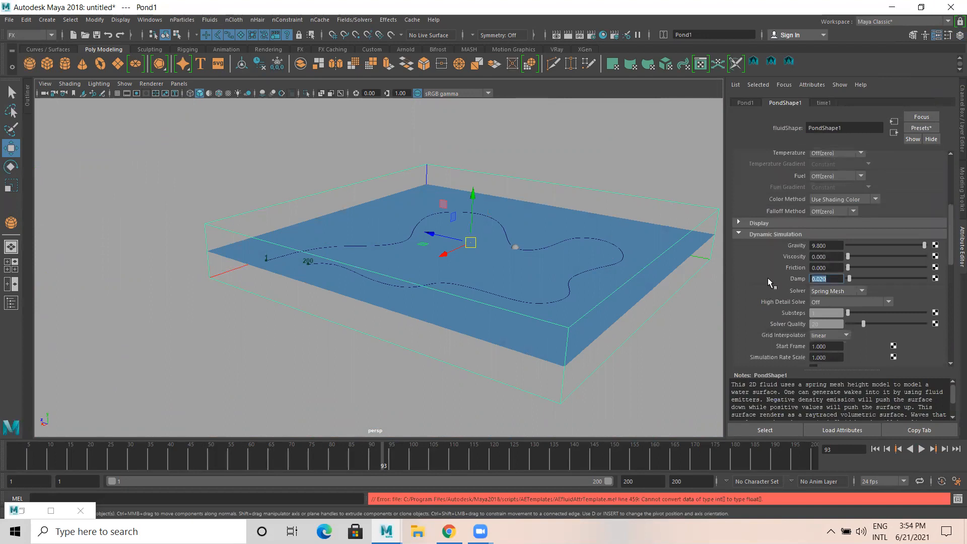
# Play the simulation from the first frame to check the sphere's effect on the pond, and return to the start
pyautogui.click(874, 449)
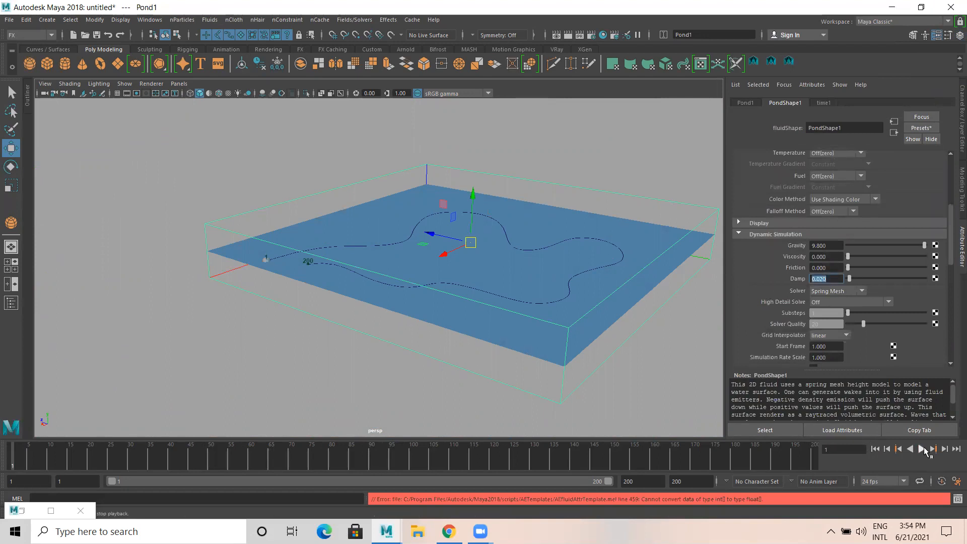
pyautogui.click(921, 448)
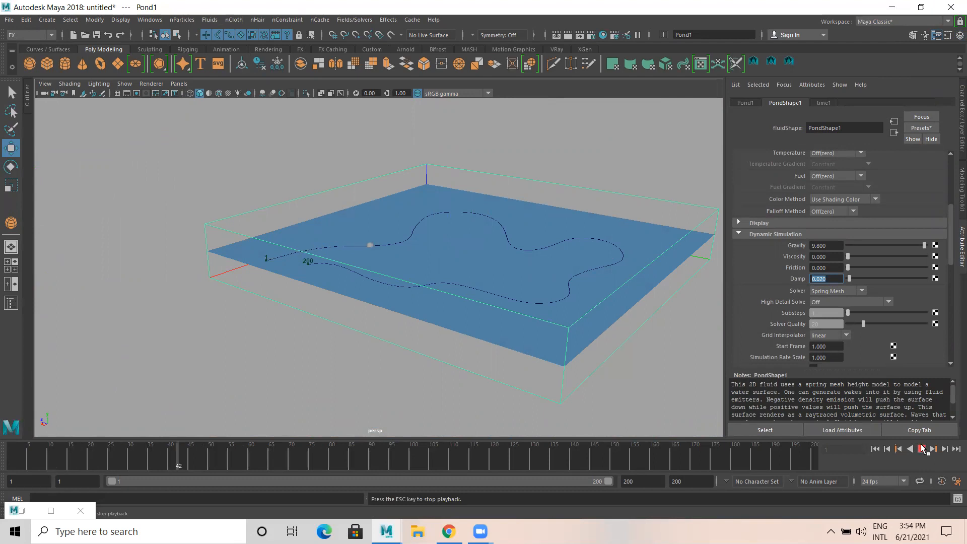
pyautogui.click(922, 449)
pyautogui.click(875, 449)
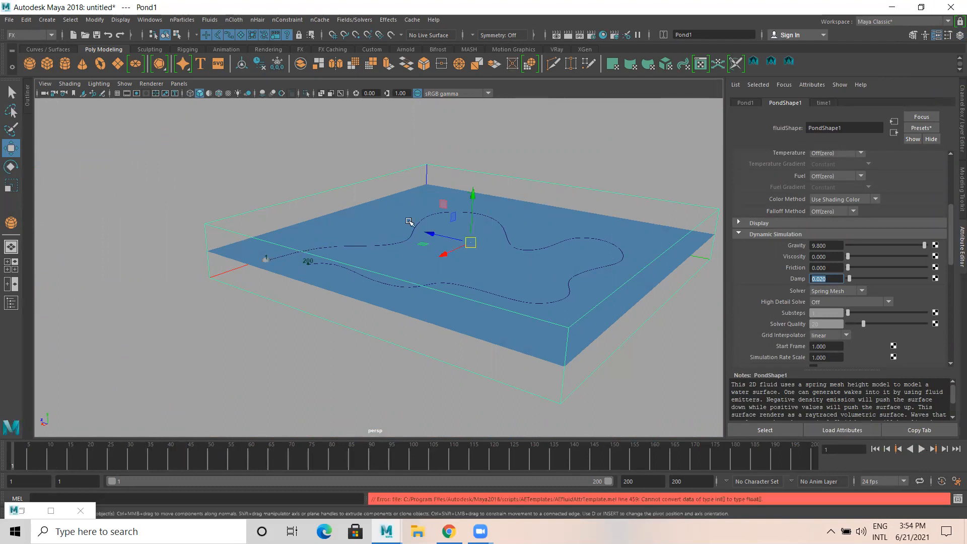
# Try raising the pond above the sphere's curve, and undo the move
pyautogui.moveTo(470, 194); pyautogui.dragTo(478, 167)
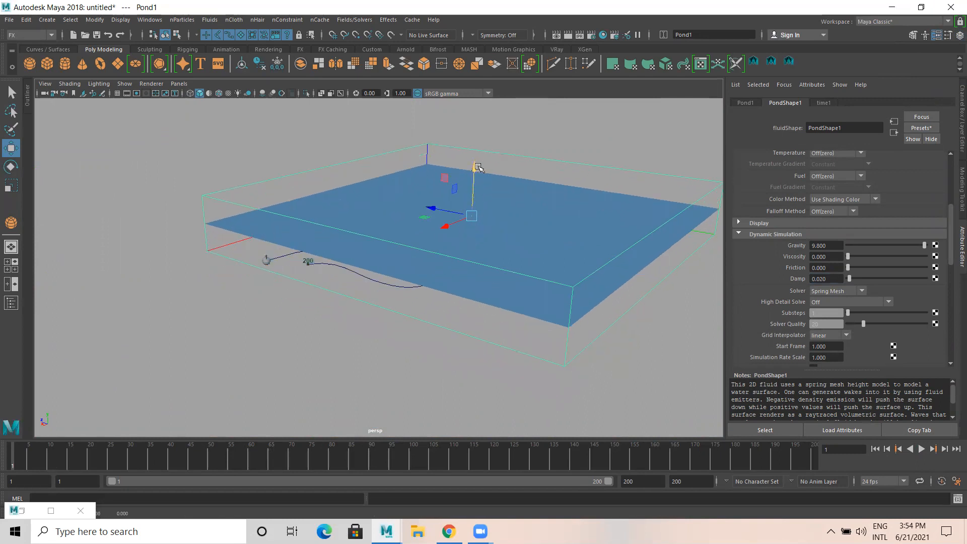
pyautogui.hotkey('ctrl', 'z')
# Try applying the Fluids command Make Collide again to the small sphere and the pond
pyautogui.keyDown('alt'); pyautogui.moveTo(395, 221); pyautogui.dragTo(339, 274); pyautogui.keyUp('alt')
pyautogui.scroll(-5, 338, 274)
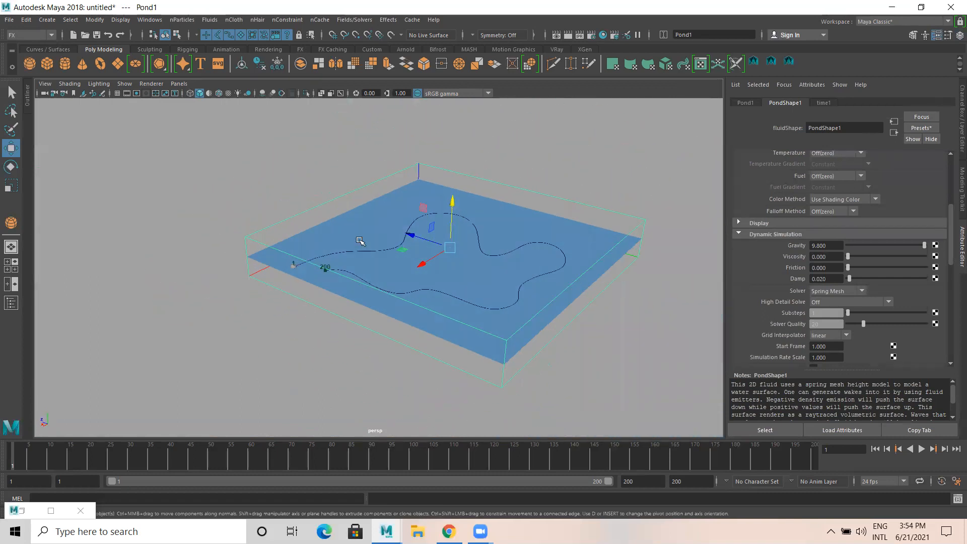
pyautogui.scroll(4, 294, 264)
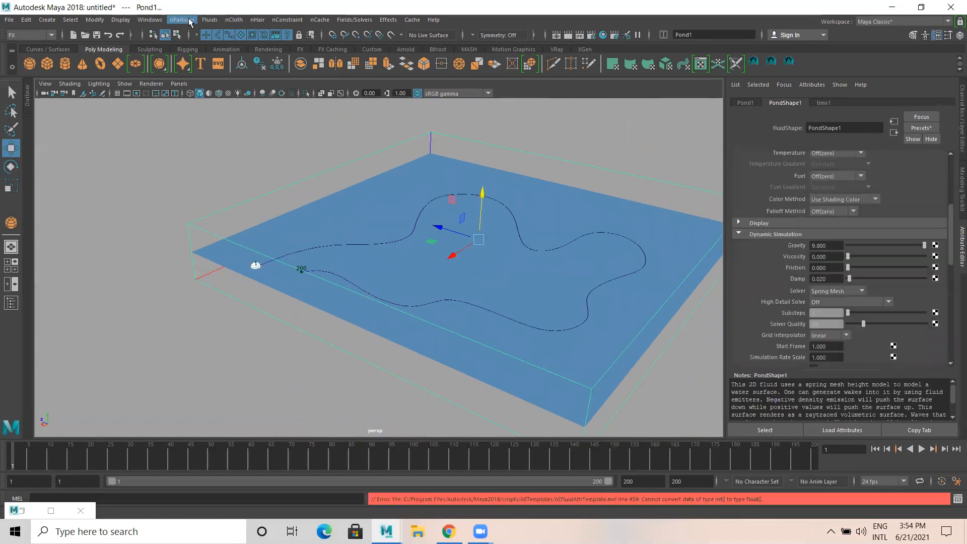
pyautogui.click(210, 20)
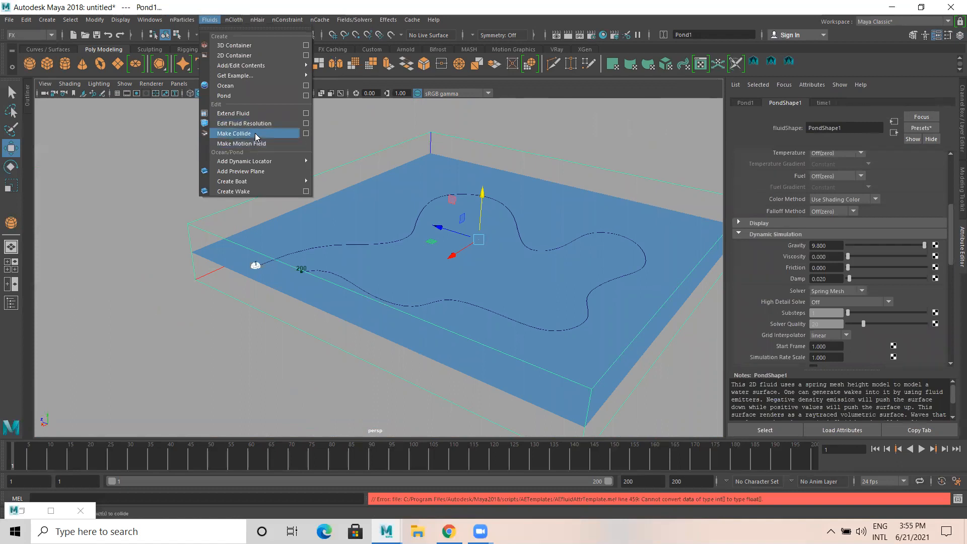
pyautogui.click(234, 134)
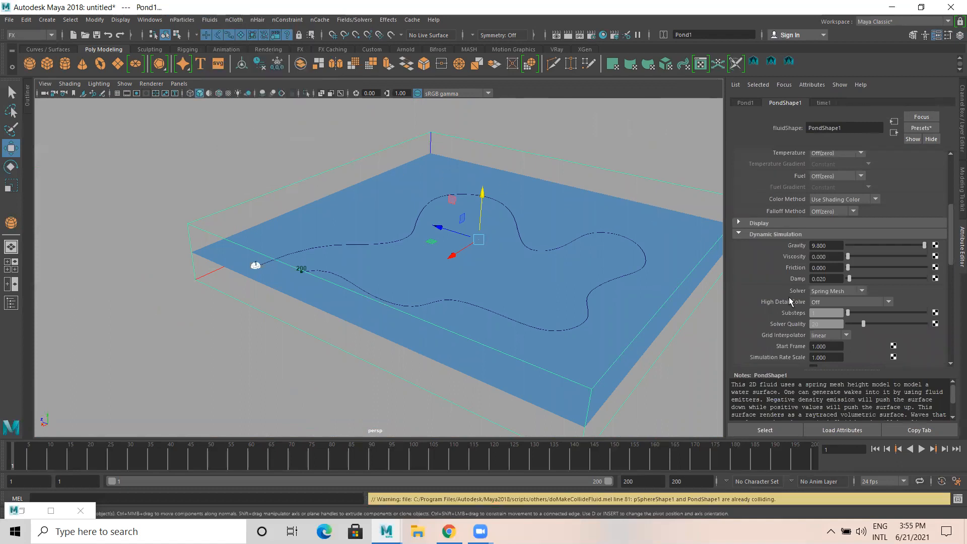
# Play a short stretch of the simulation to check the collision and return to the first frame
pyautogui.click(921, 448)
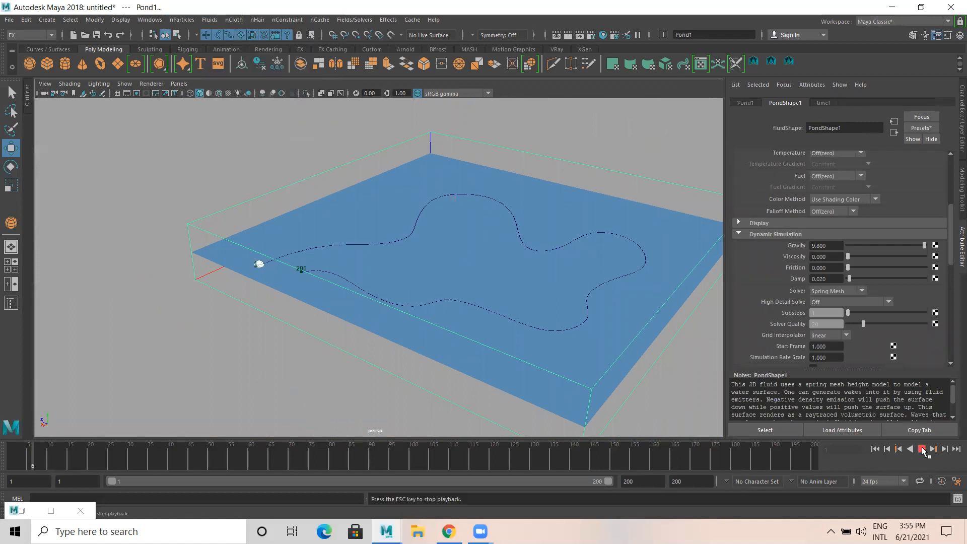
pyautogui.click(921, 449)
pyautogui.click(874, 449)
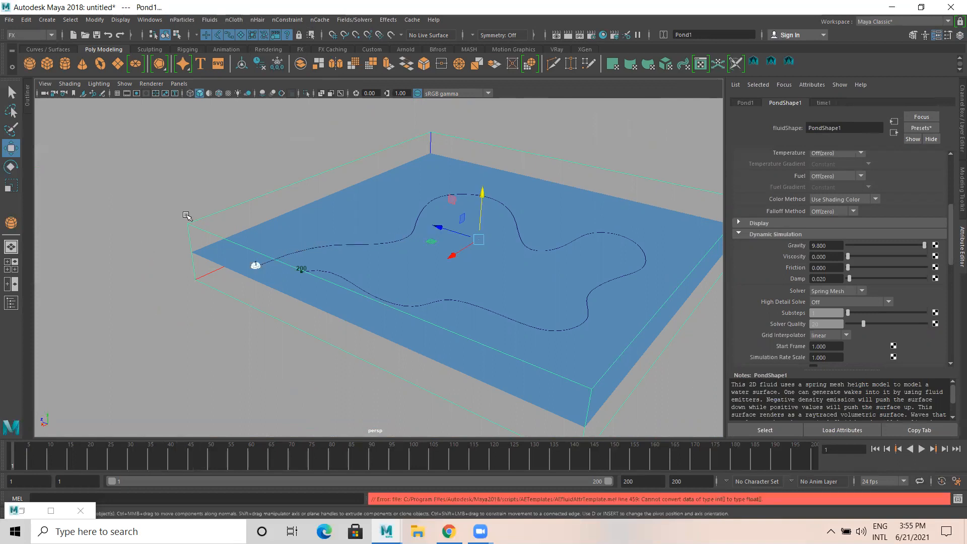
# Lower the pond slightly beneath the sphere's curve and play the simulation to check the collision
pyautogui.click(216, 234)
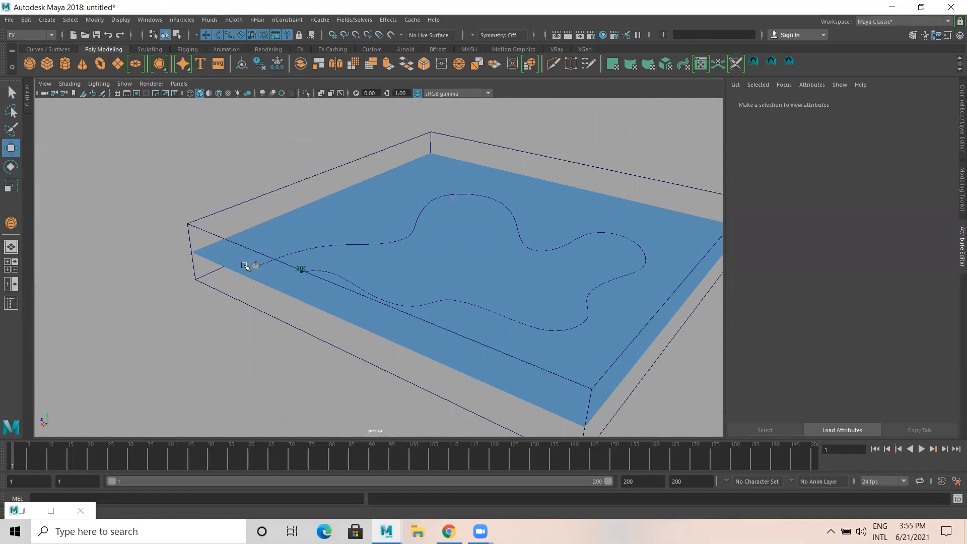
pyautogui.click(193, 218)
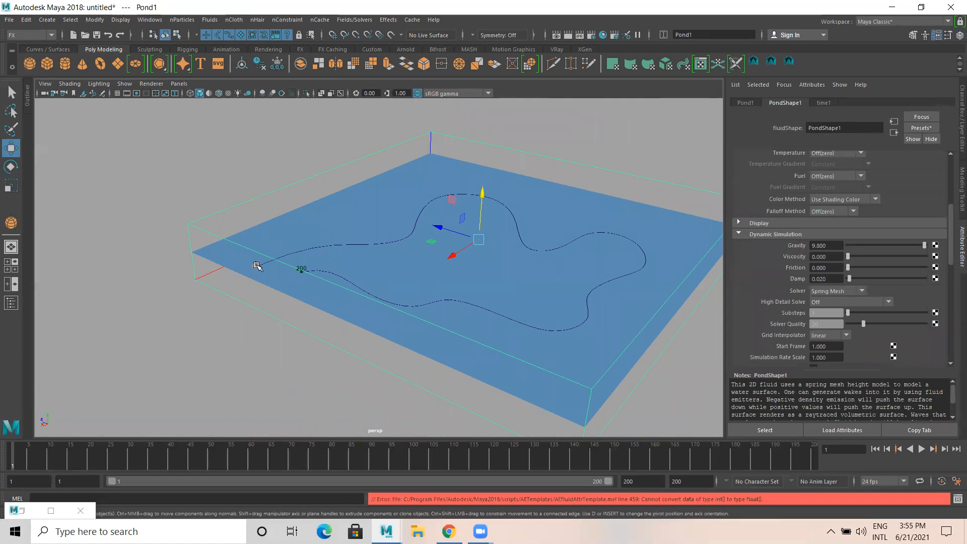
pyautogui.click(256, 266)
pyautogui.keyDown('alt'); pyautogui.moveTo(239, 204); pyautogui.dragTo(229, 246); pyautogui.keyUp('alt')
pyautogui.click(96, 135)
pyautogui.moveTo(586, 147); pyautogui.dragTo(586, 152)
pyautogui.click(920, 448)
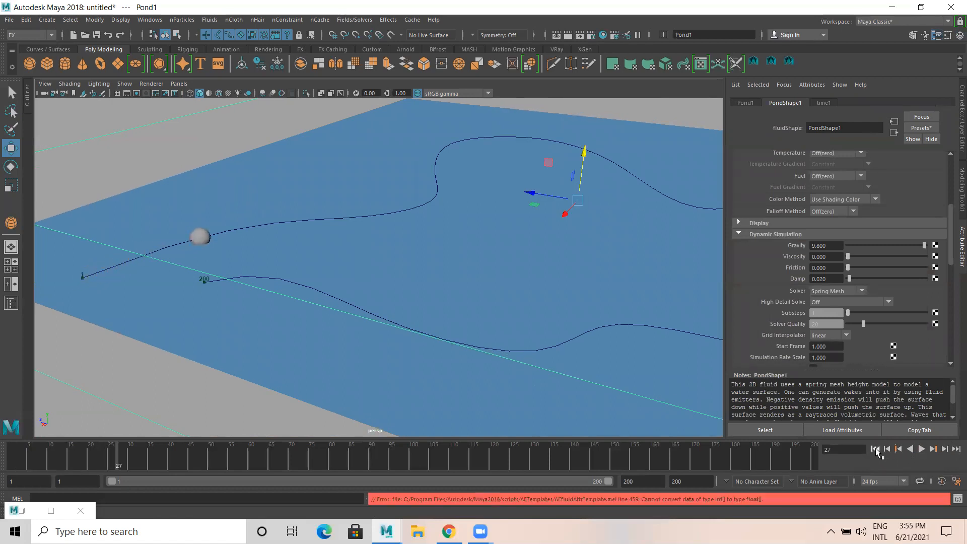
# Raise the pond on the first frame so the water covers the curve and most of the sphere, and play the simulation
pyautogui.click(875, 449)
pyautogui.moveTo(584, 157); pyautogui.dragTo(583, 147)
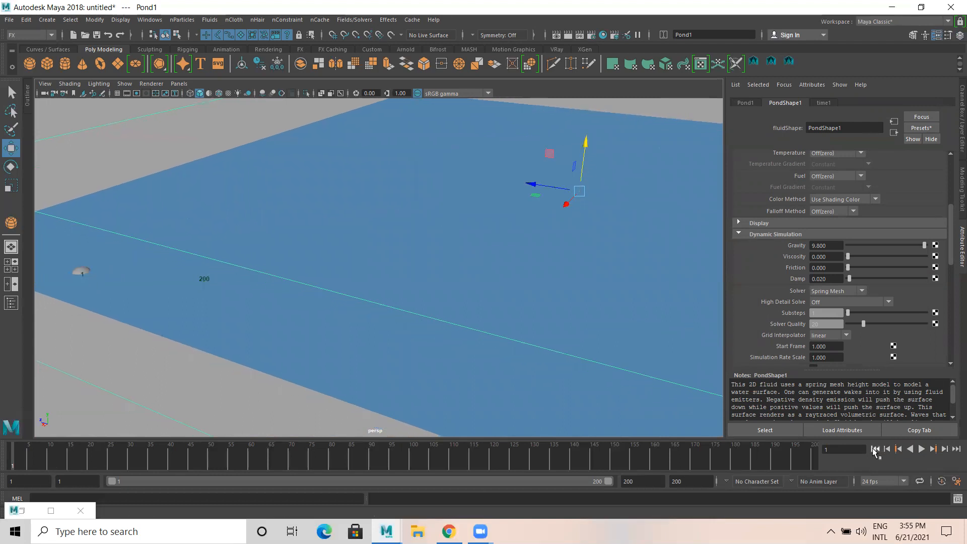
pyautogui.click(920, 448)
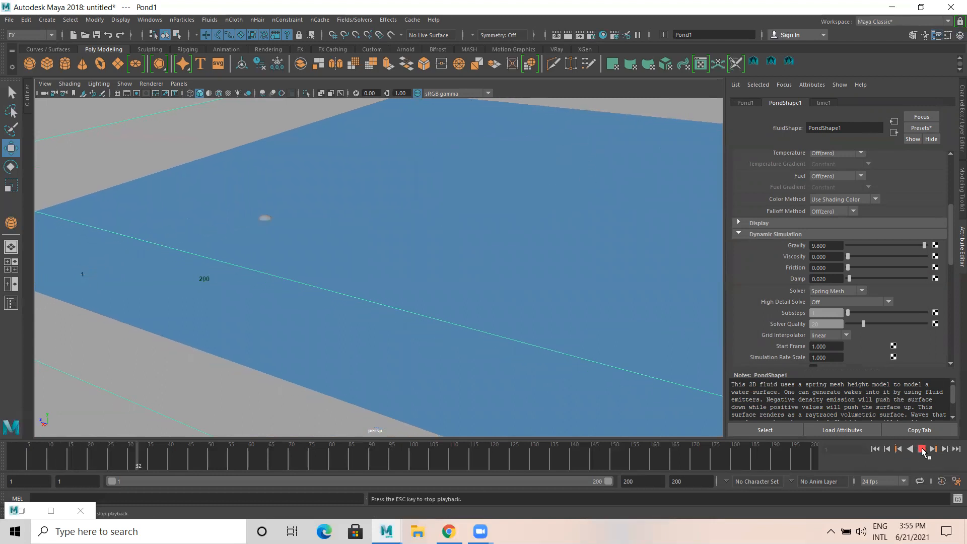
pyautogui.click(920, 449)
# Raise the pond on frame 1 until the water fully covers the sphere, and set a keyframe on it
pyautogui.click(875, 448)
pyautogui.moveTo(586, 142); pyautogui.dragTo(586, 136)
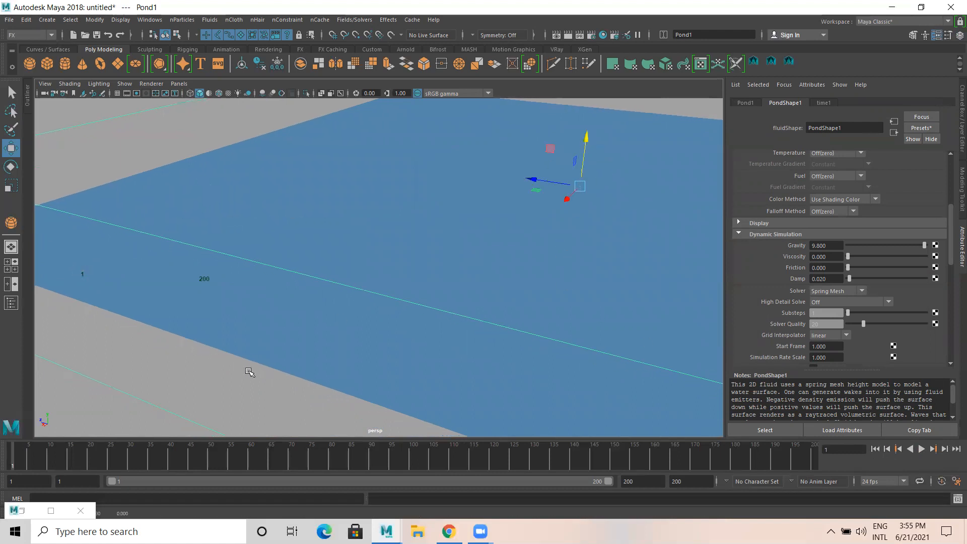
pyautogui.press('s')
# Lower the pond slightly so the small sphere pokes out of the water, and play the simulation from the first frame
pyautogui.hotkey('alt', 'v')
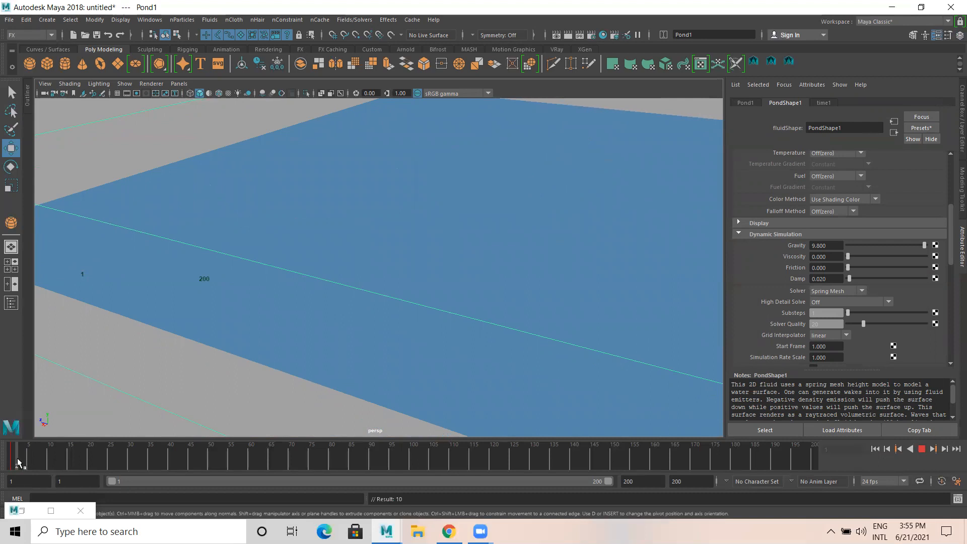
pyautogui.hotkey('alt', 'v')
pyautogui.scroll(-3, 495, 237)
pyautogui.moveTo(527, 164); pyautogui.dragTo(524, 168)
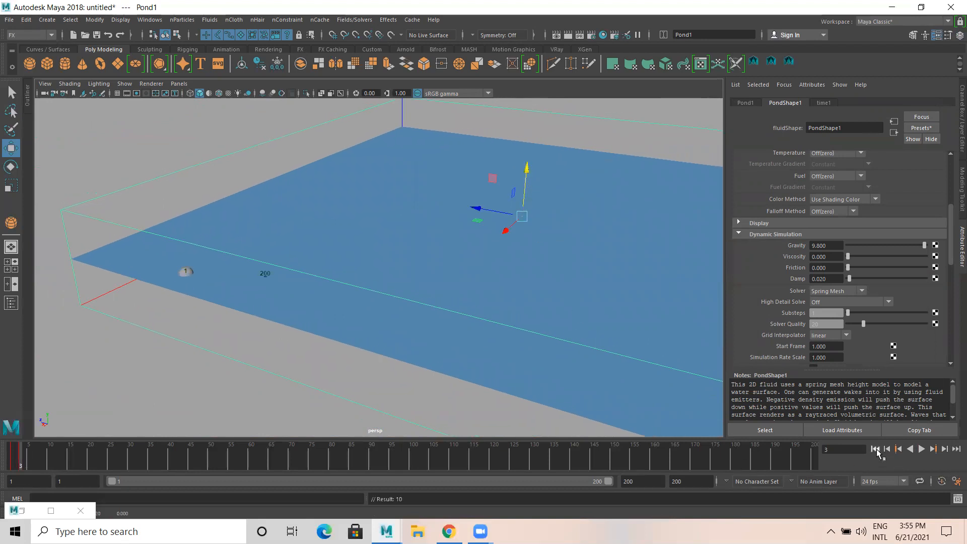
pyautogui.click(875, 449)
pyautogui.click(921, 449)
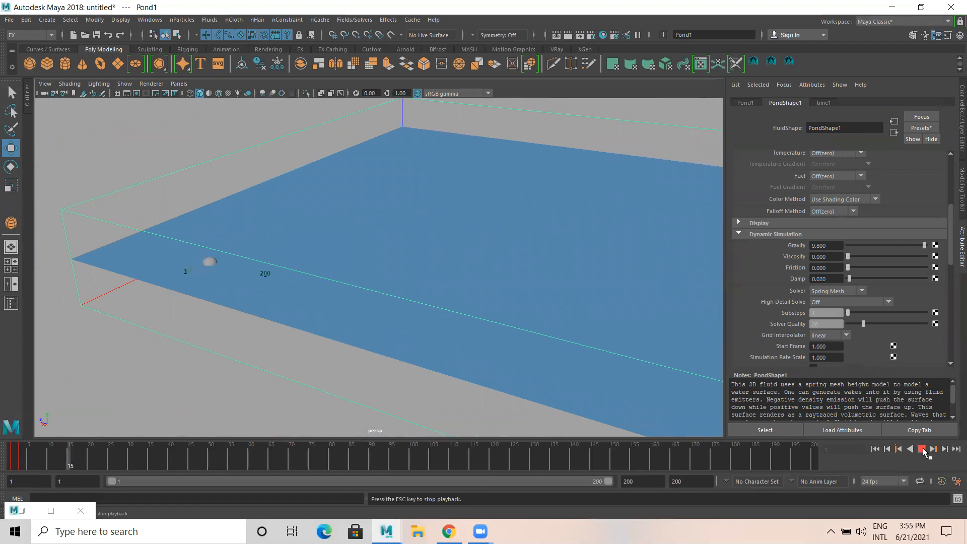
pyautogui.click(921, 449)
pyautogui.click(875, 449)
# Delete the existing pond and create a new one around the sphere's curve
pyautogui.keyDown('alt'); pyautogui.moveTo(317, 292); pyautogui.dragTo(346, 274); pyautogui.keyUp('alt')
pyautogui.keyDown('alt'); pyautogui.moveTo(494, 275); pyautogui.dragTo(440, 288); pyautogui.keyUp('alt')
pyautogui.keyDown('alt'); pyautogui.moveTo(440, 287); pyautogui.dragTo(452, 300, button='right'); pyautogui.keyUp('alt')
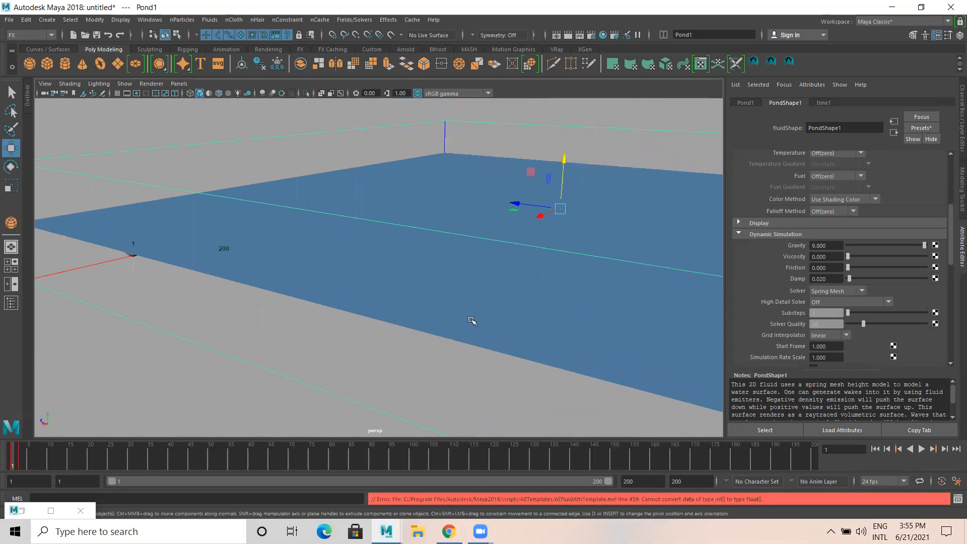
pyautogui.press('Delete')
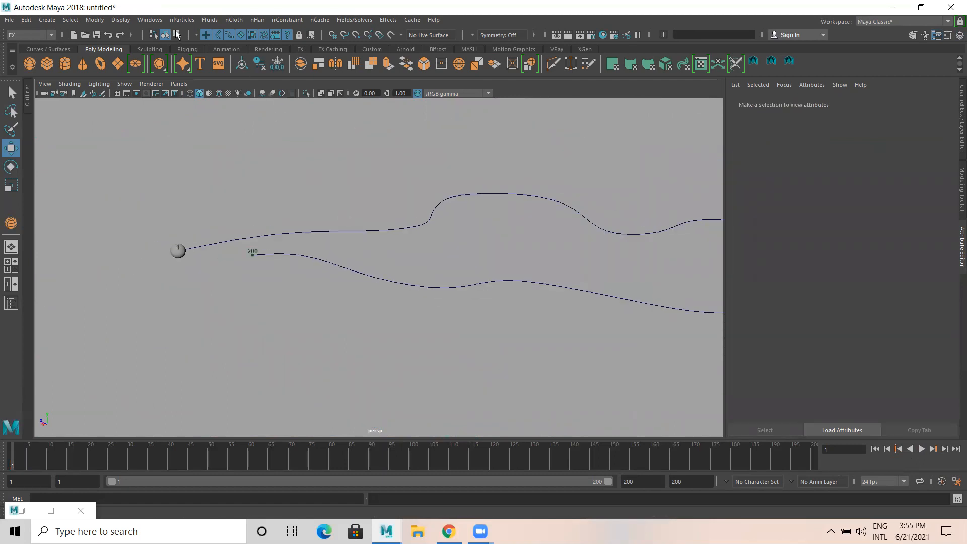
pyautogui.click(210, 19)
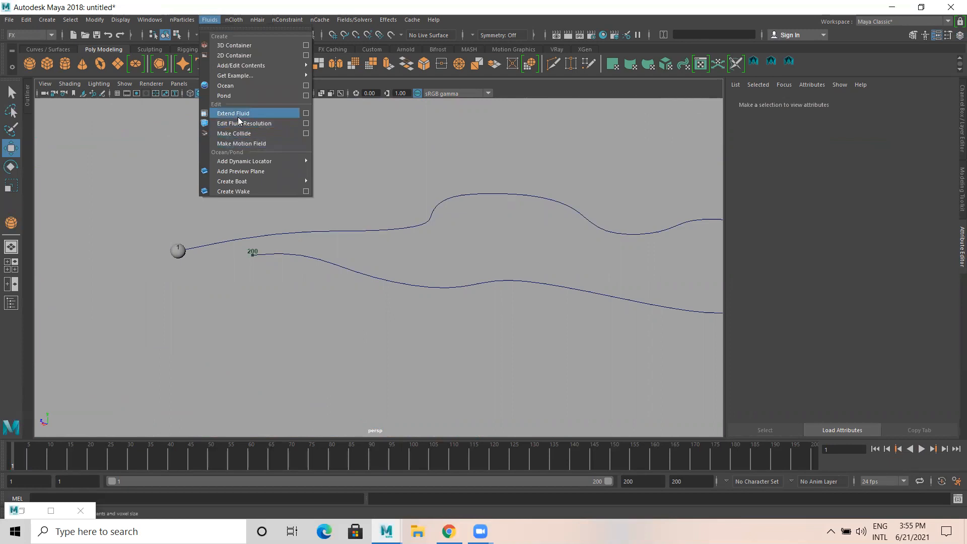
pyautogui.click(235, 93)
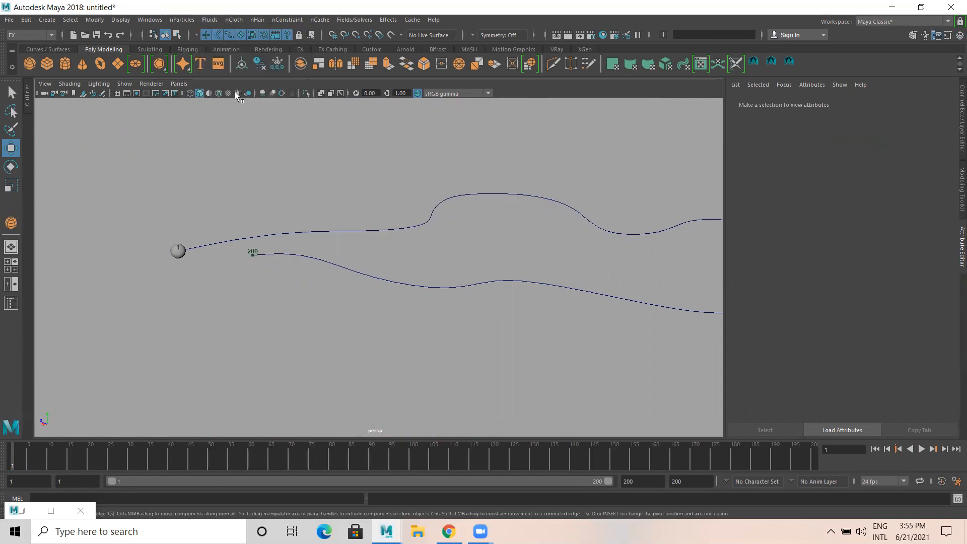
# Make the small sphere collide with the new pond and play the simulation to check it
pyautogui.click(175, 250)
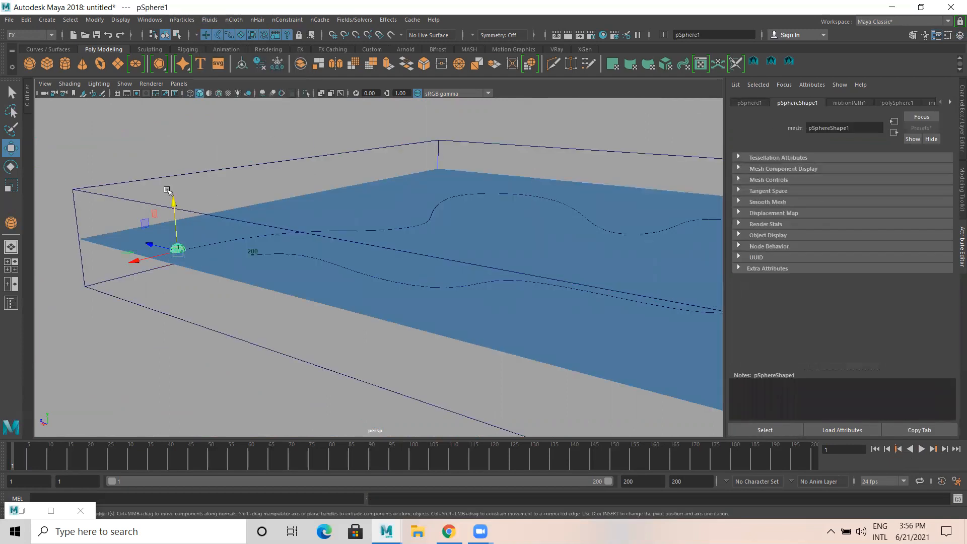
pyautogui.keyDown('shift'); pyautogui.click(95, 194); pyautogui.keyUp('shift')
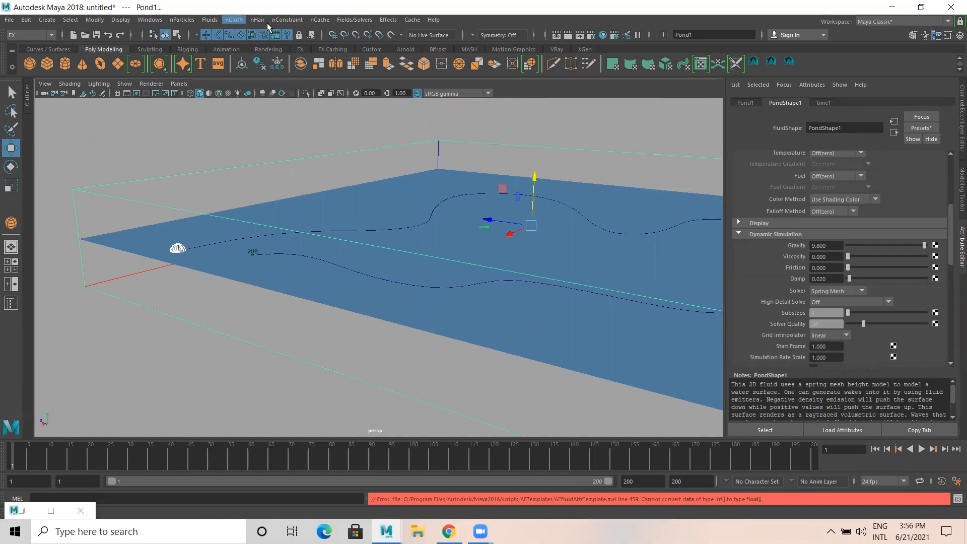
pyautogui.click(208, 20)
pyautogui.moveTo(240, 181)
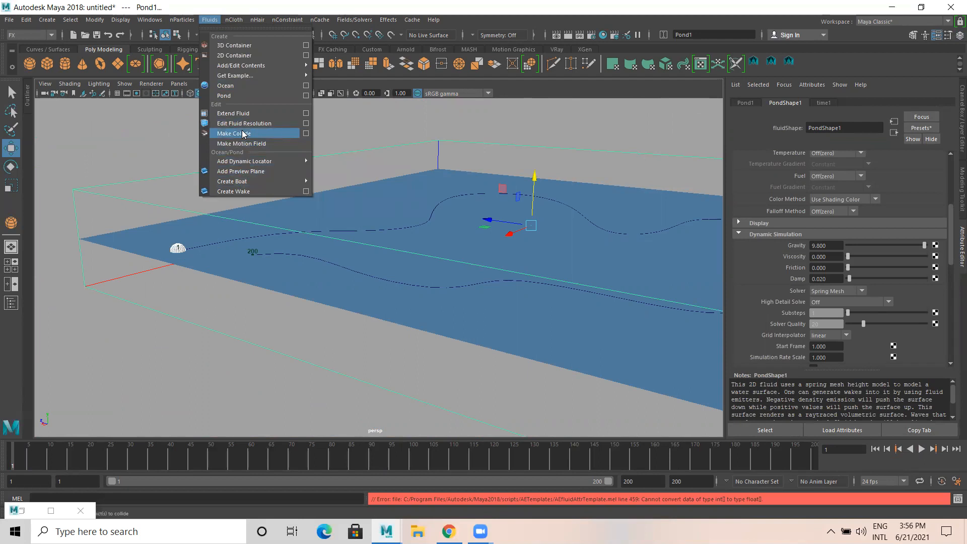
pyautogui.click(243, 133)
pyautogui.click(920, 448)
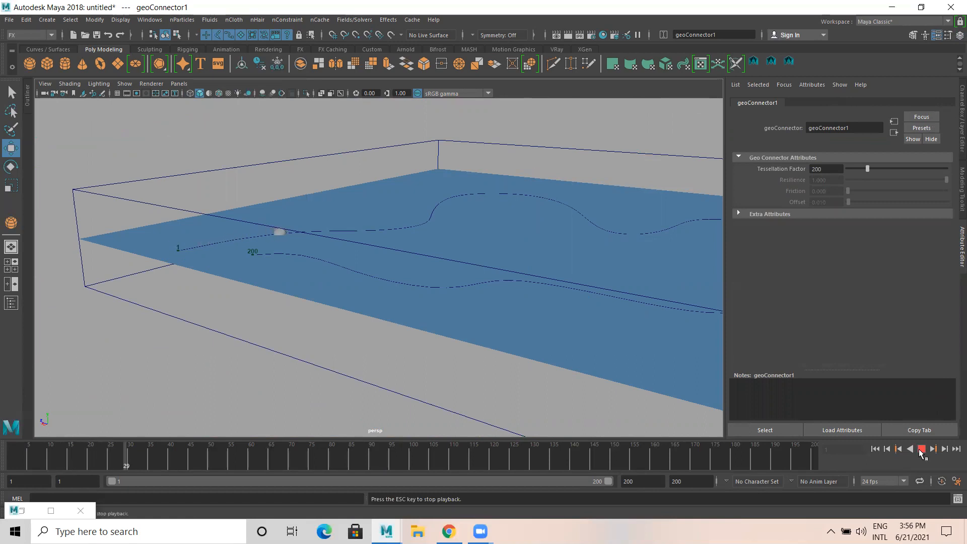
pyautogui.press('Escape')
# Create a second, larger polygon sphere beside the pond and move it over the water
pyautogui.keyDown('alt'); pyautogui.moveTo(248, 147); pyautogui.dragTo(267, 216); pyautogui.keyUp('alt')
pyautogui.click(26, 64)
pyautogui.click(170, 195)
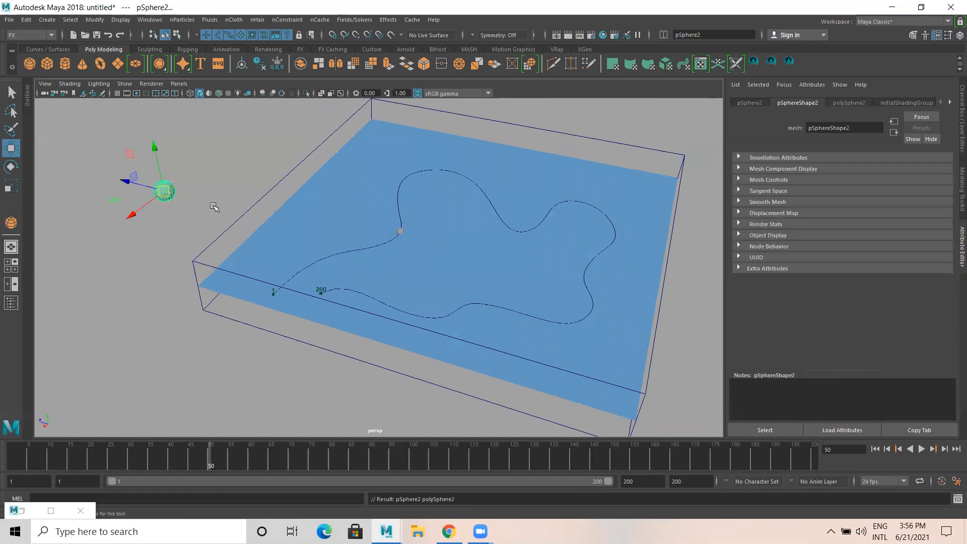
pyautogui.moveTo(130, 179); pyautogui.dragTo(434, 147)
# Keyframe the larger sphere's height on frame 1, about frame 12, and frames 31 and 52, so it dips, rises and dips again
pyautogui.click(14, 456)
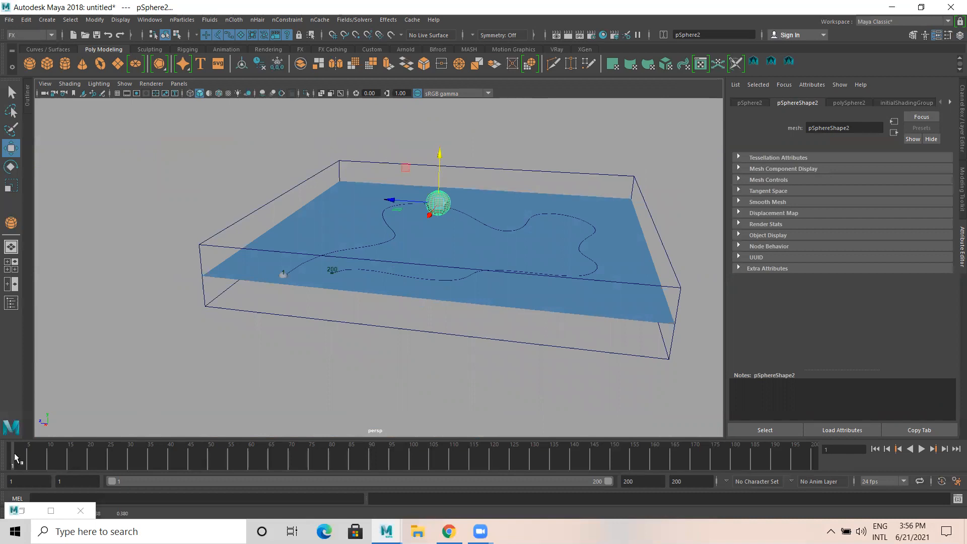
pyautogui.click(56, 455)
pyautogui.moveTo(442, 146); pyautogui.dragTo(443, 209)
pyautogui.click(133, 456)
pyautogui.moveTo(440, 216); pyautogui.dragTo(434, 137)
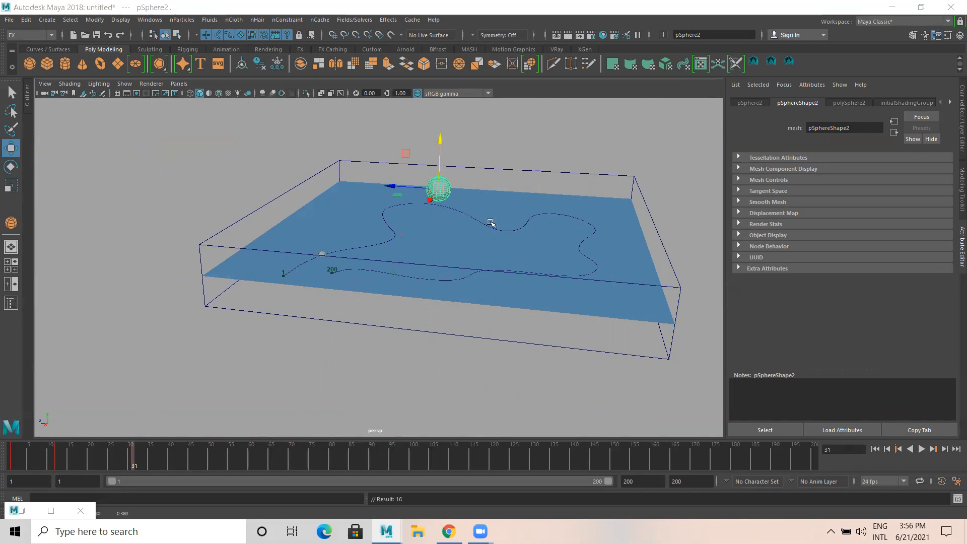
pyautogui.click(216, 460)
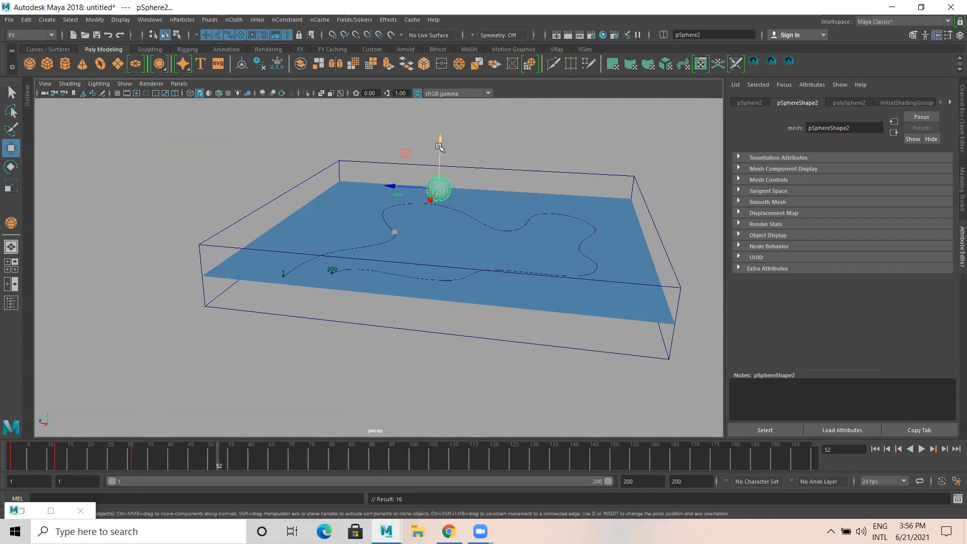
# Play the larger sphere's dipping animation twice from the first frame to check the water's reaction, and return to the start
pyautogui.click(875, 449)
pyautogui.click(921, 449)
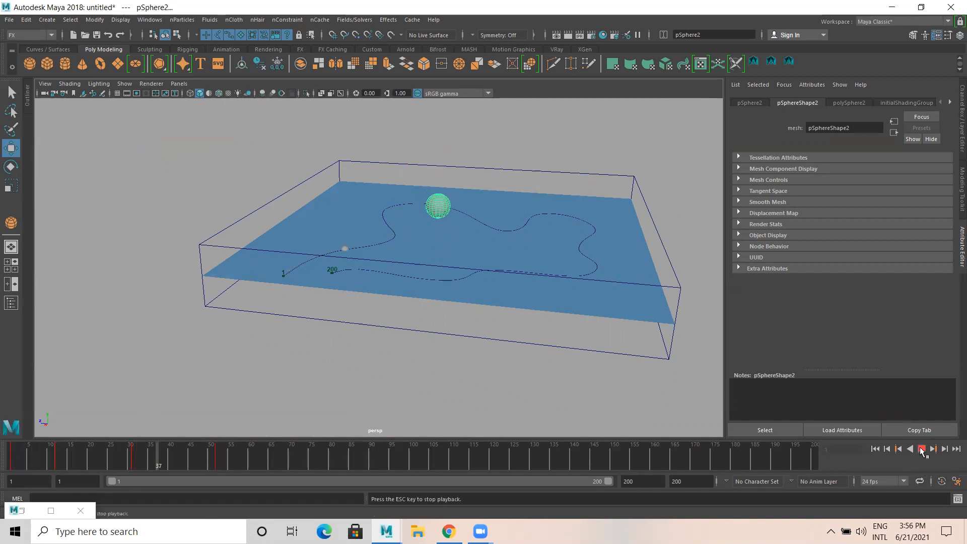
pyautogui.click(920, 449)
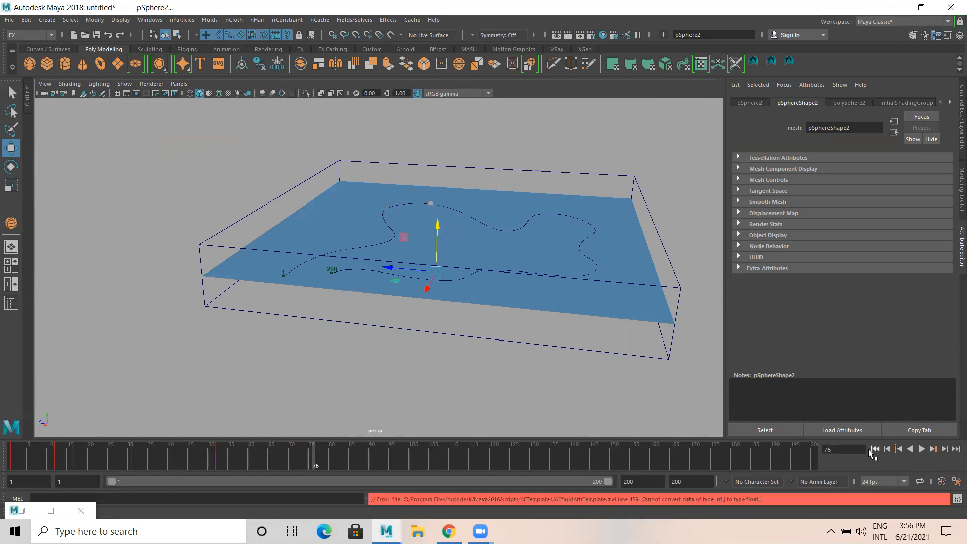
pyautogui.click(871, 450)
pyautogui.click(922, 448)
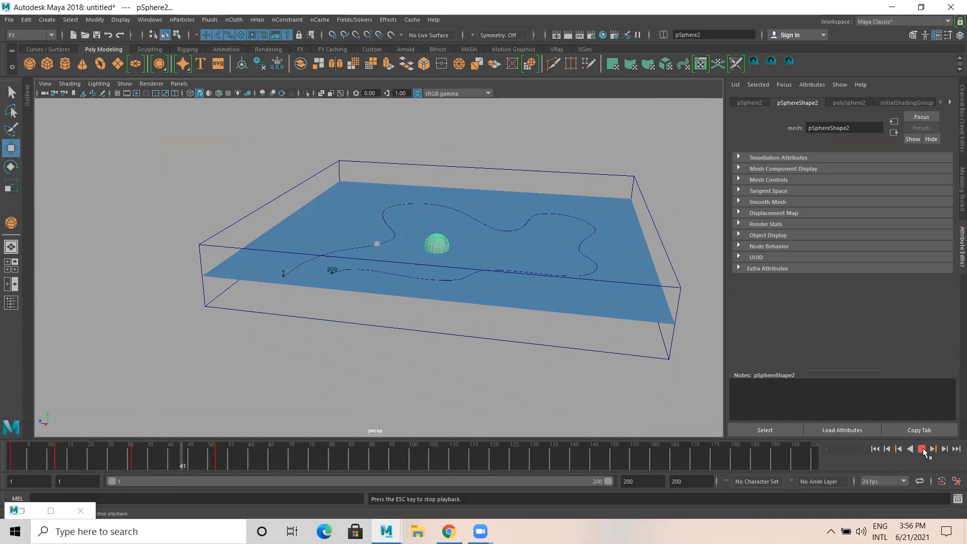
pyautogui.click(921, 449)
pyautogui.click(875, 449)
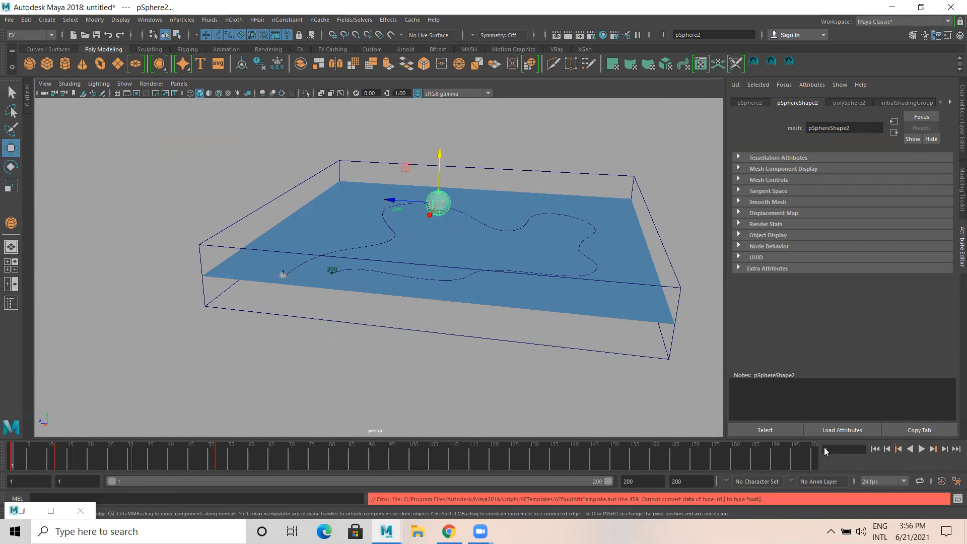
# Examine the pond's container properties and contents method settings
pyautogui.keyDown('alt'); pyautogui.moveTo(327, 317); pyautogui.dragTo(302, 354); pyautogui.keyUp('alt')
pyautogui.scroll(3, 302, 354)
pyautogui.keyDown('alt'); pyautogui.moveTo(196, 347); pyautogui.dragTo(197, 311); pyautogui.keyUp('alt')
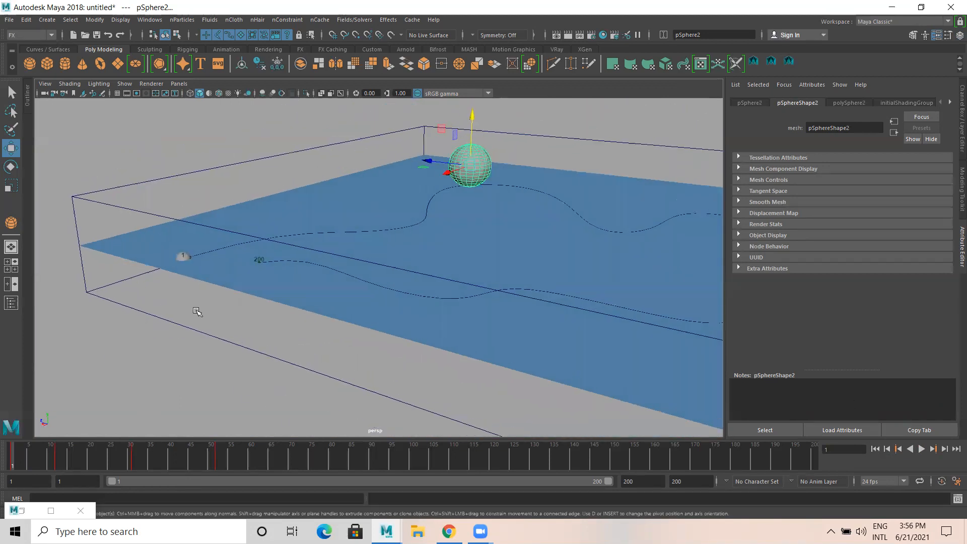
pyautogui.click(169, 189)
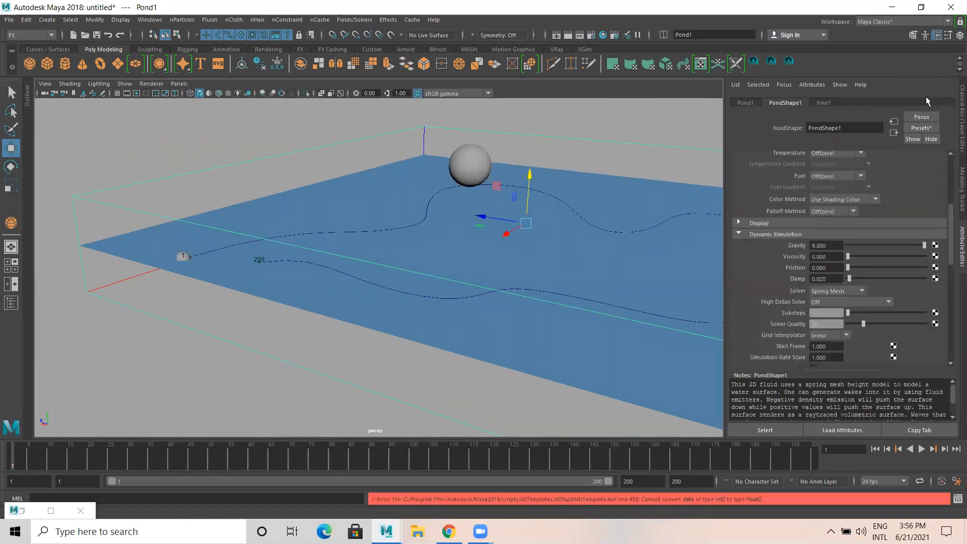
pyautogui.scroll(4, 849, 266)
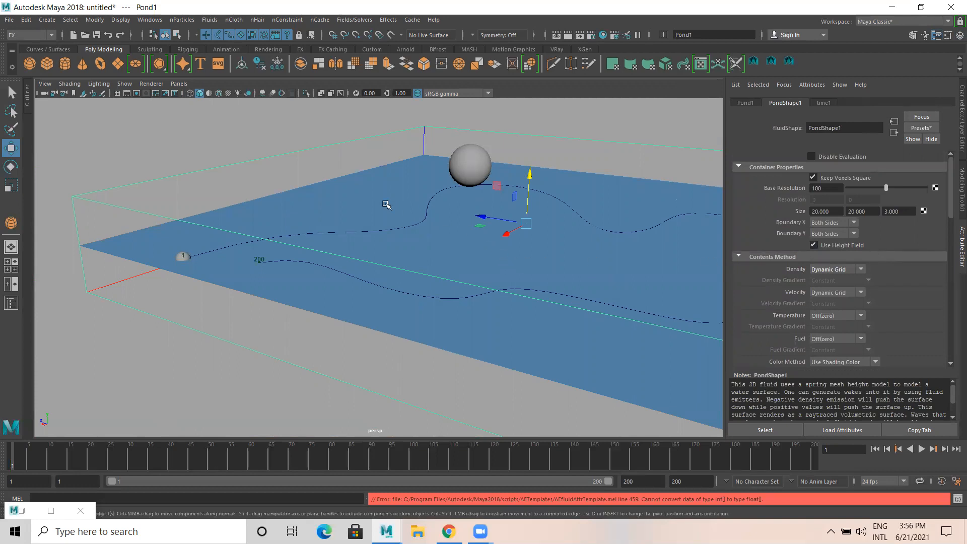
# Start a new scene without saving the current one and create a default pond in it
pyautogui.hotkey('ctrl', 'n')
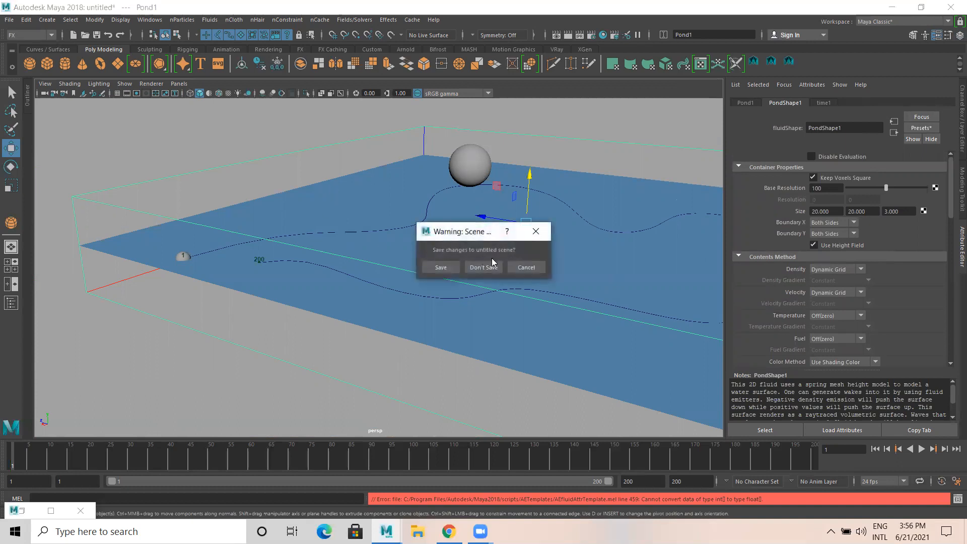
pyautogui.click(488, 259)
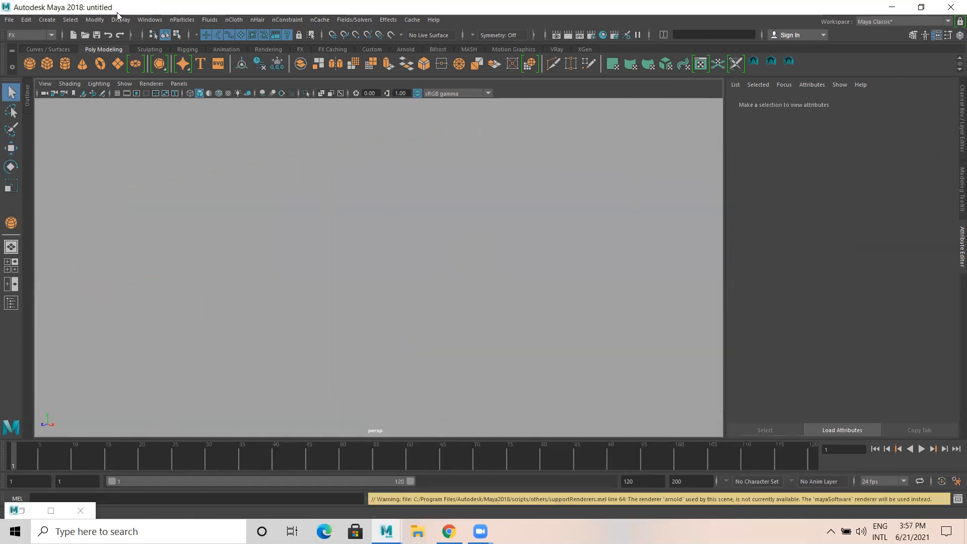
pyautogui.click(208, 19)
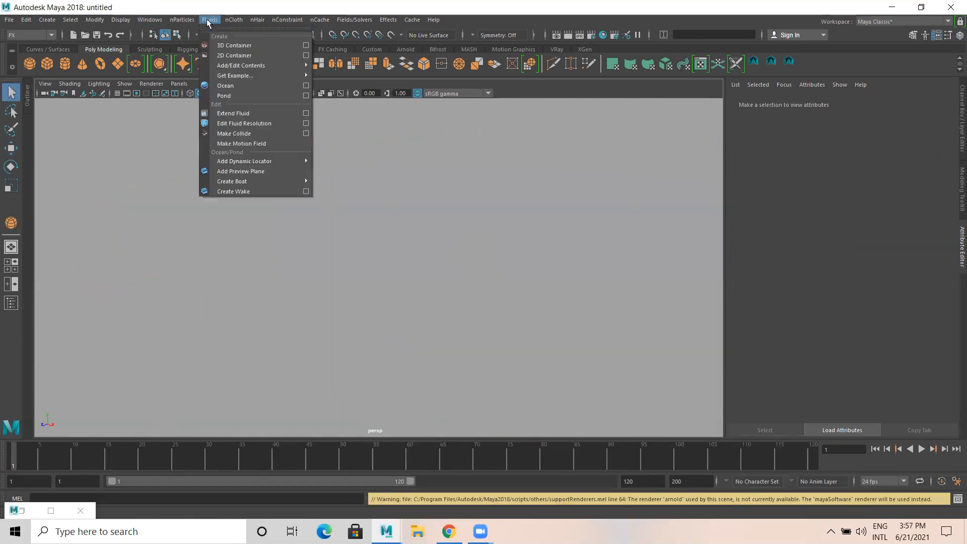
pyautogui.click(232, 96)
pyautogui.keyDown('alt'); pyautogui.moveTo(228, 146); pyautogui.dragTo(61, 77); pyautogui.keyUp('alt')
# Create a small polygon sphere over the far part of the pond and raise it above the water
pyautogui.click(30, 63)
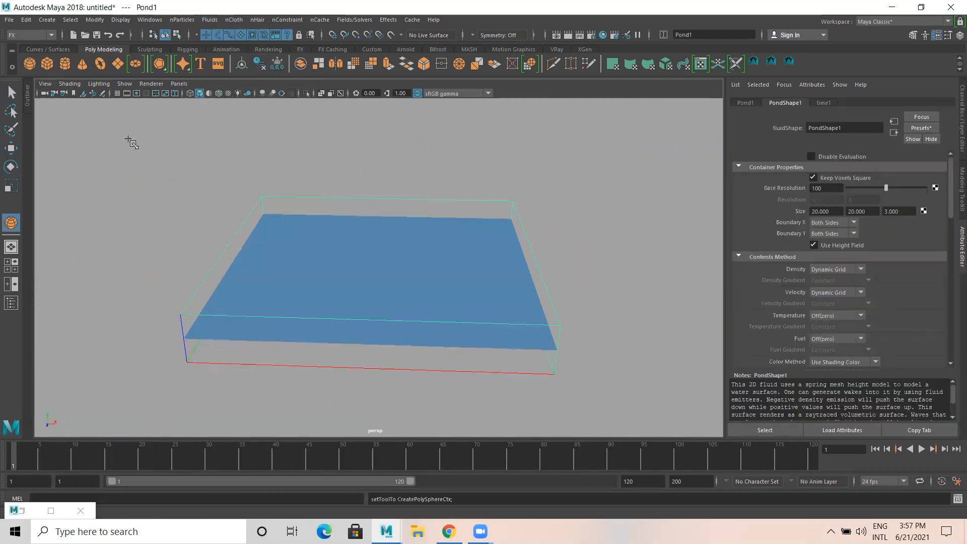
pyautogui.click(304, 247)
pyautogui.press('w')
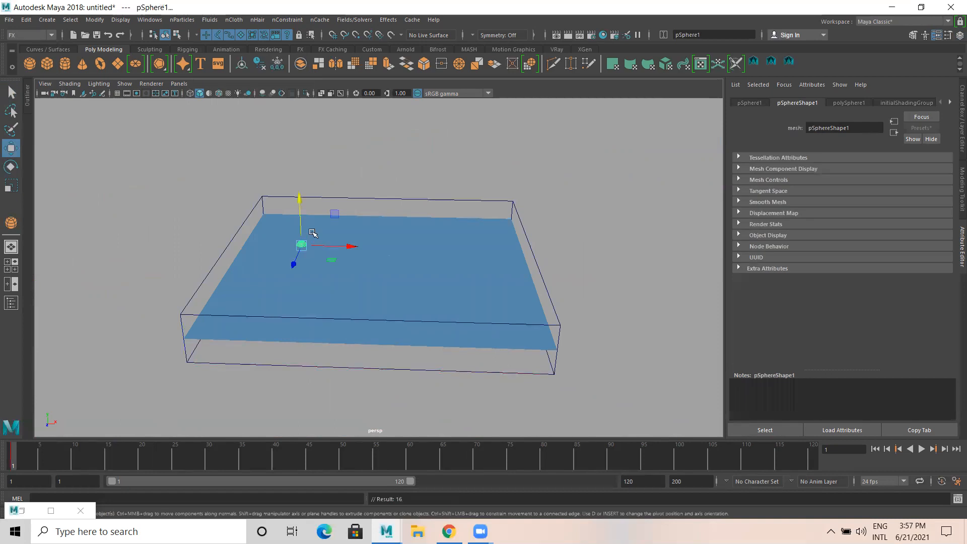
pyautogui.moveTo(298, 199); pyautogui.dragTo(297, 144)
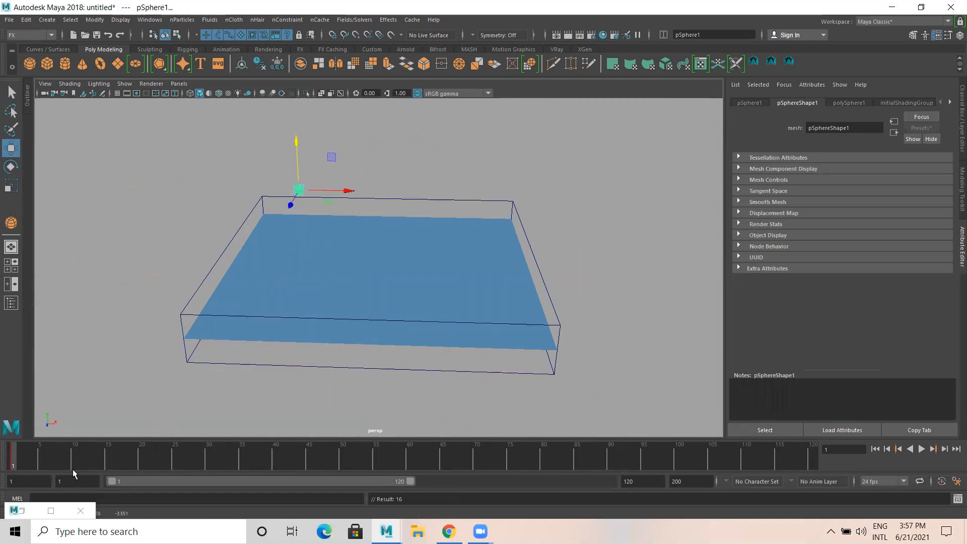
# Keyframe the sphere's height at about frame 9, frame 24 and about frame 34, ending with it lowered into the pond
pyautogui.moveTo(44, 460); pyautogui.dragTo(66, 459)
pyautogui.moveTo(297, 133); pyautogui.dragTo(298, 159)
pyautogui.click(171, 455)
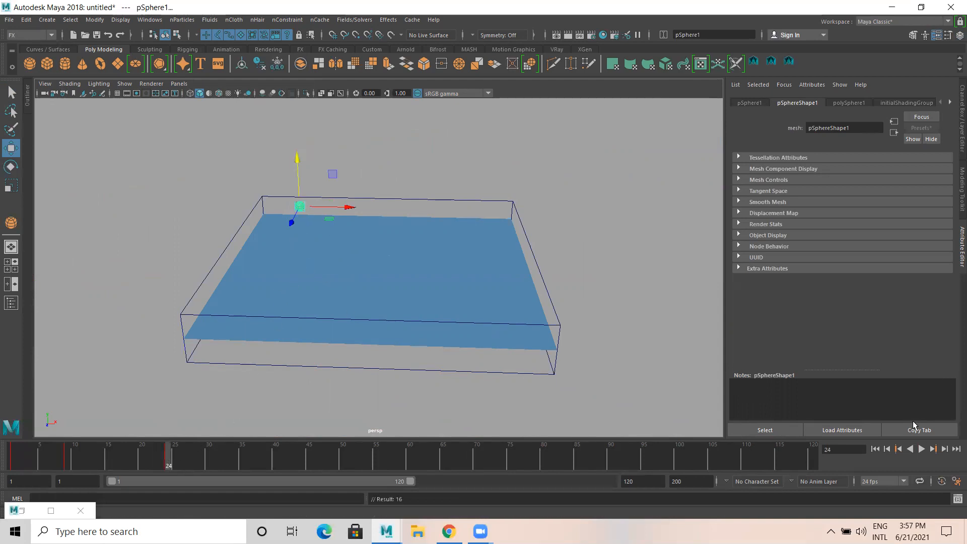
pyautogui.click(235, 458)
pyautogui.moveTo(302, 166); pyautogui.dragTo(320, 256)
# Play the sphere's falling animation from the first frame and return to the start
pyautogui.click(875, 448)
pyautogui.click(921, 449)
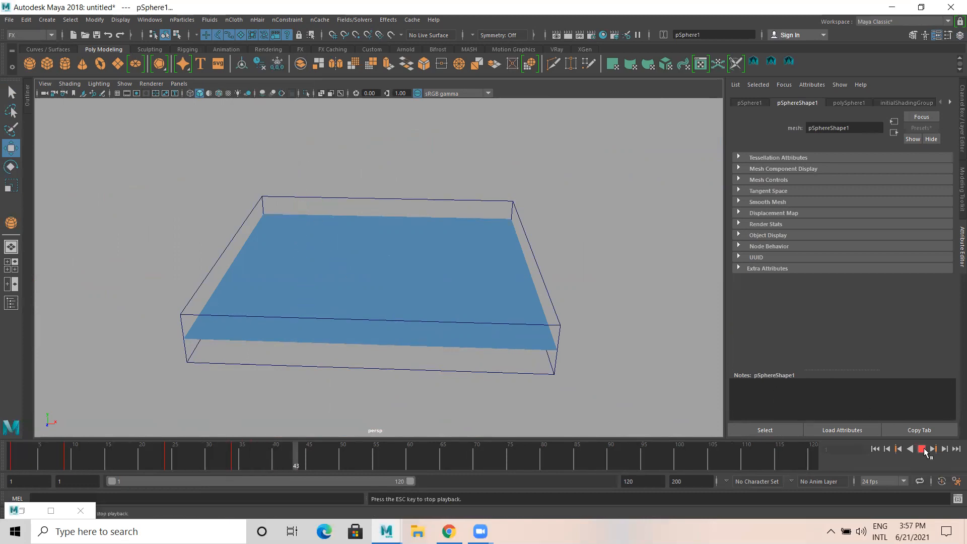
pyautogui.click(921, 448)
pyautogui.click(874, 448)
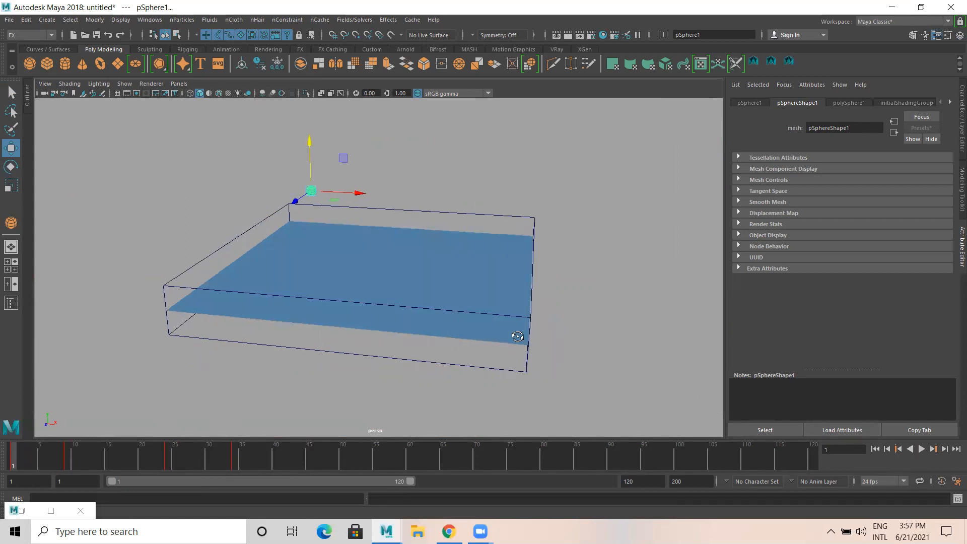
# Make the sphere collide with the pond and play the simulation up to frame 54
pyautogui.click(254, 221)
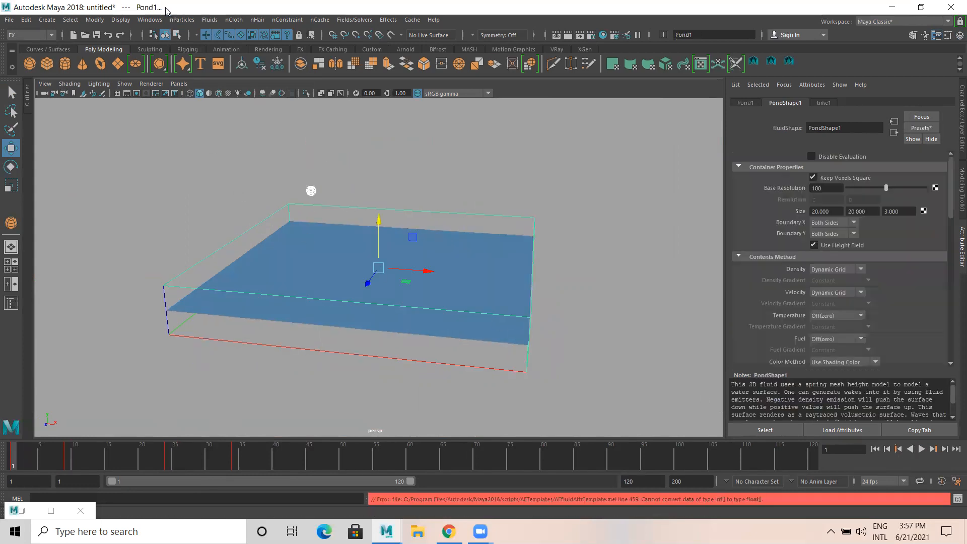
pyautogui.click(209, 20)
pyautogui.click(236, 133)
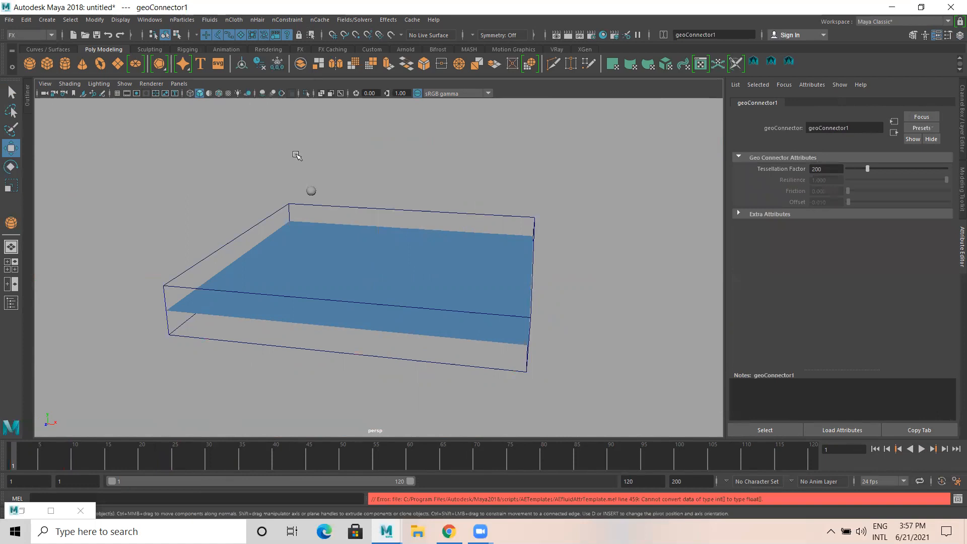
pyautogui.click(921, 448)
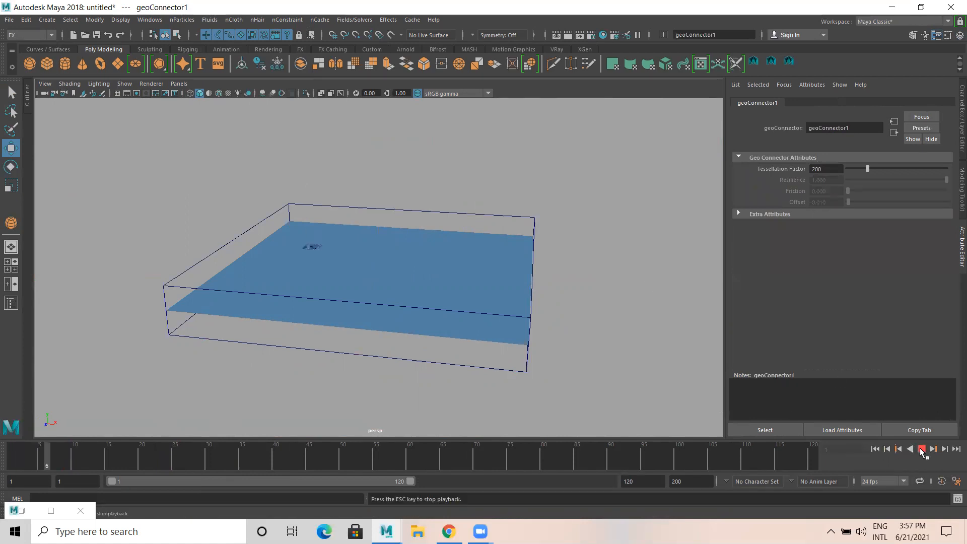
pyautogui.click(920, 449)
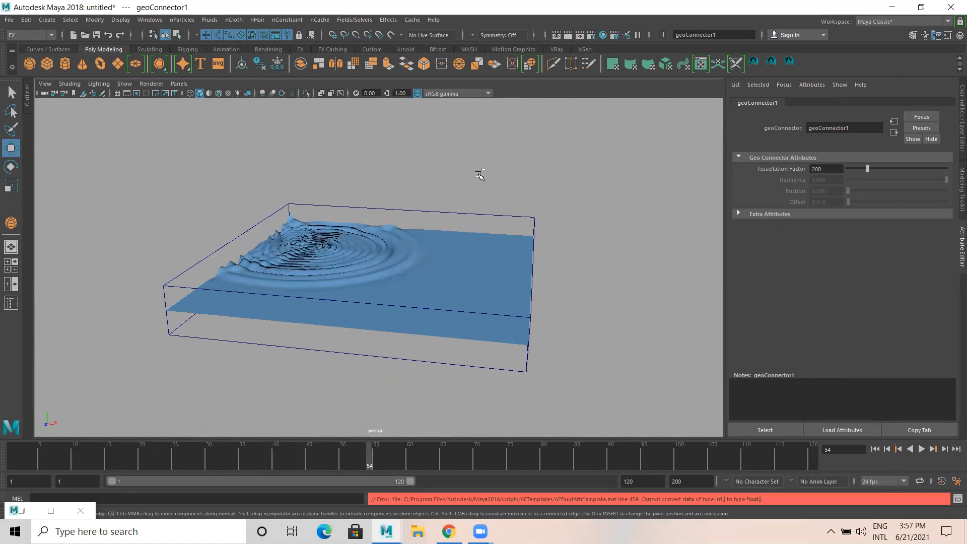
# Replace the current scene with a new one and create a pond fluid
pyautogui.hotkey('ctrl', 'n')
pyautogui.click(486, 269)
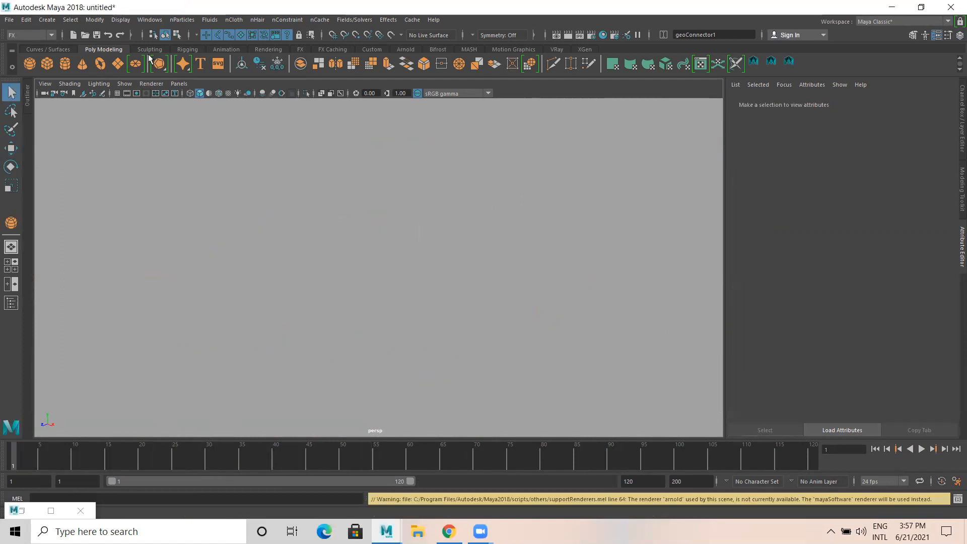
pyautogui.click(210, 20)
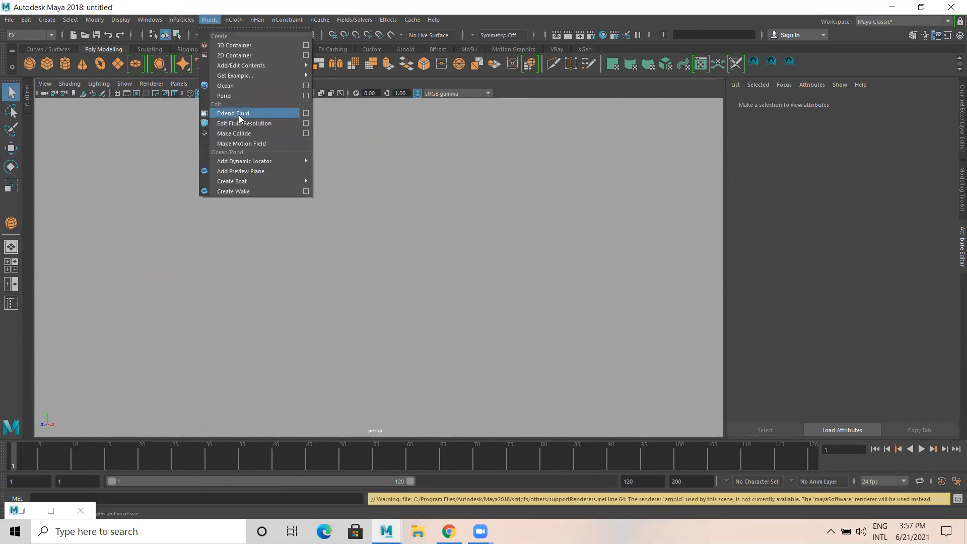
pyautogui.click(235, 95)
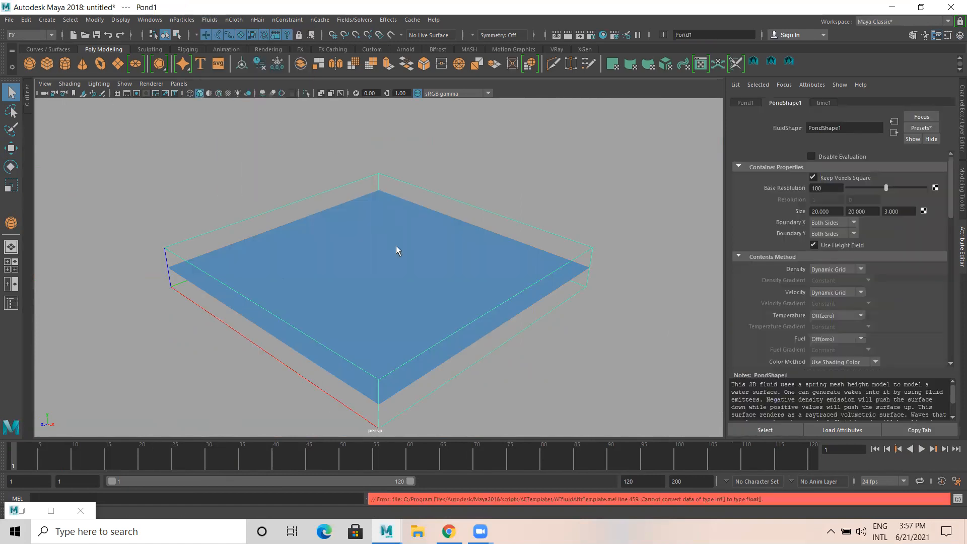
# Create a small polygon sphere just outside the pond's far edge
pyautogui.click(29, 63)
pyautogui.click(217, 192)
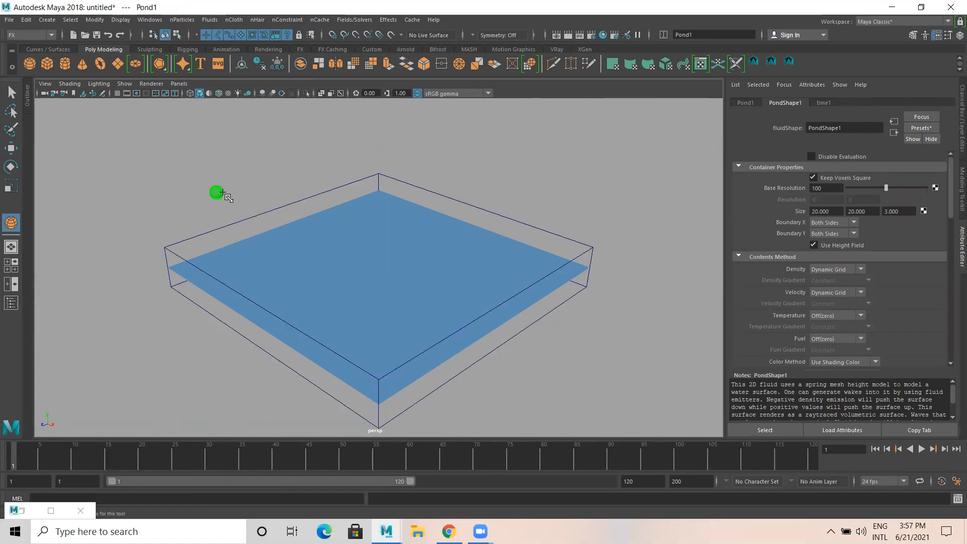
pyautogui.press('r')
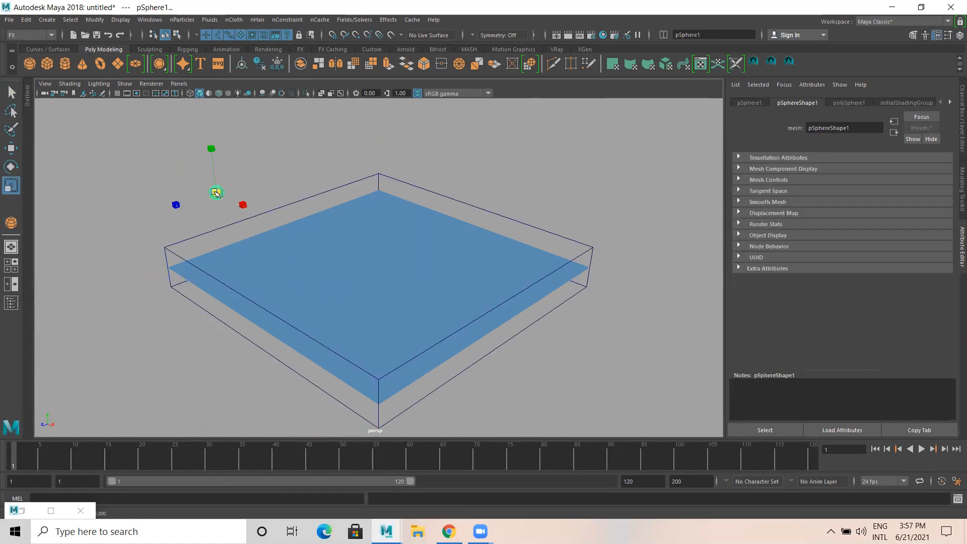
pyautogui.press('w')
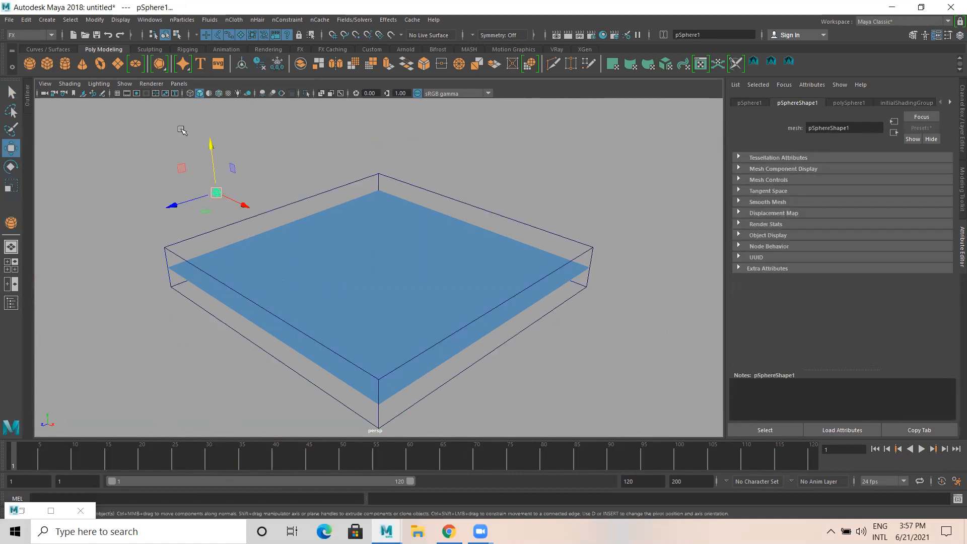
# Draw a wavy CV curve across the pond that loops around and ends close to its starting point
pyautogui.click(47, 19)
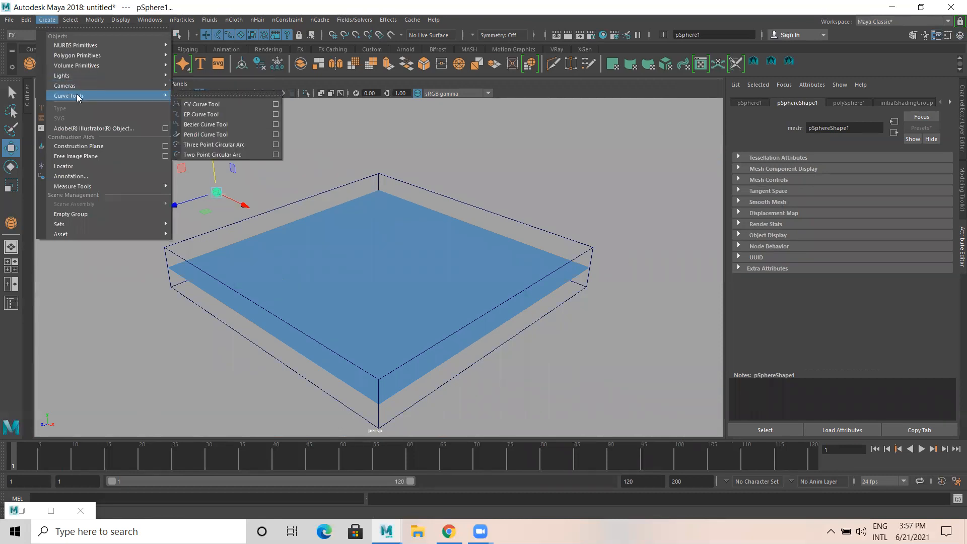
pyautogui.click(207, 103)
pyautogui.keyDown('alt'); pyautogui.moveTo(300, 220); pyautogui.dragTo(287, 308); pyautogui.keyUp('alt')
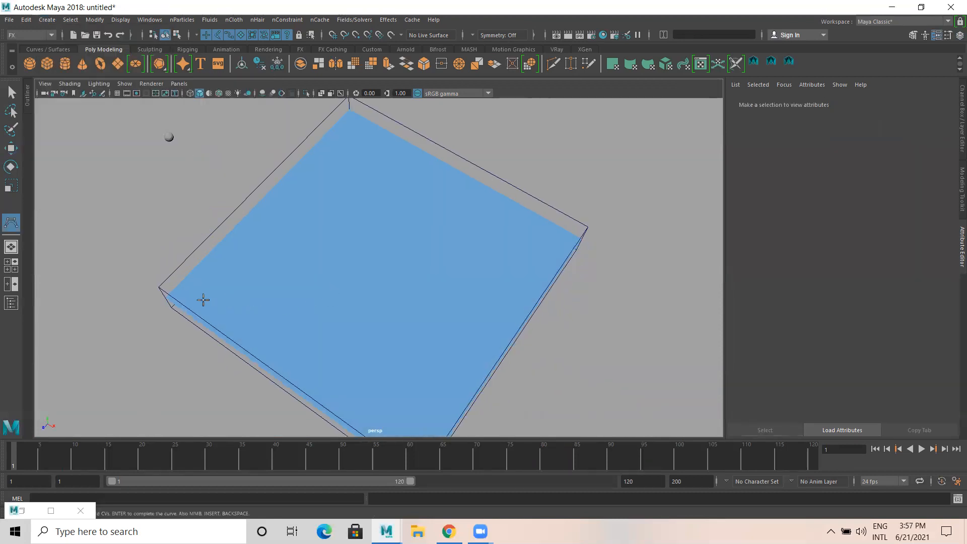
pyautogui.click(203, 300)
pyautogui.click(222, 292)
pyautogui.click(239, 269)
pyautogui.click(248, 261)
pyautogui.click(257, 272)
pyautogui.click(260, 262)
pyautogui.click(271, 250)
pyautogui.click(278, 257)
pyautogui.click(283, 243)
pyautogui.click(304, 243)
pyautogui.click(310, 255)
pyautogui.click(319, 249)
pyautogui.click(331, 240)
pyautogui.click(349, 252)
pyautogui.click(366, 258)
pyautogui.click(371, 240)
pyautogui.click(392, 244)
pyautogui.click(411, 253)
pyautogui.click(440, 242)
pyautogui.click(455, 246)
pyautogui.click(461, 256)
pyautogui.click(504, 252)
pyautogui.click(525, 243)
pyautogui.click(530, 264)
pyautogui.click(522, 280)
pyautogui.click(496, 285)
pyautogui.click(494, 299)
pyautogui.click(472, 294)
pyautogui.click(464, 305)
pyautogui.click(447, 298)
pyautogui.click(446, 311)
pyautogui.click(416, 304)
pyautogui.click(409, 323)
pyautogui.click(371, 319)
pyautogui.click(379, 336)
pyautogui.click(346, 341)
pyautogui.click(335, 329)
pyautogui.click(310, 345)
pyautogui.click(295, 327)
pyautogui.click(272, 330)
pyautogui.click(246, 324)
pyautogui.click(225, 323)
pyautogui.click(230, 312)
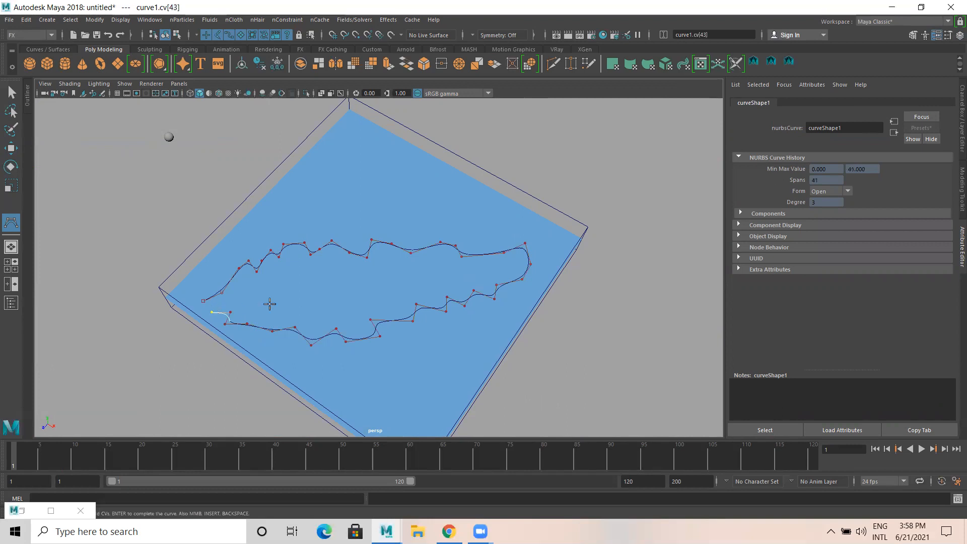
pyautogui.press('w')
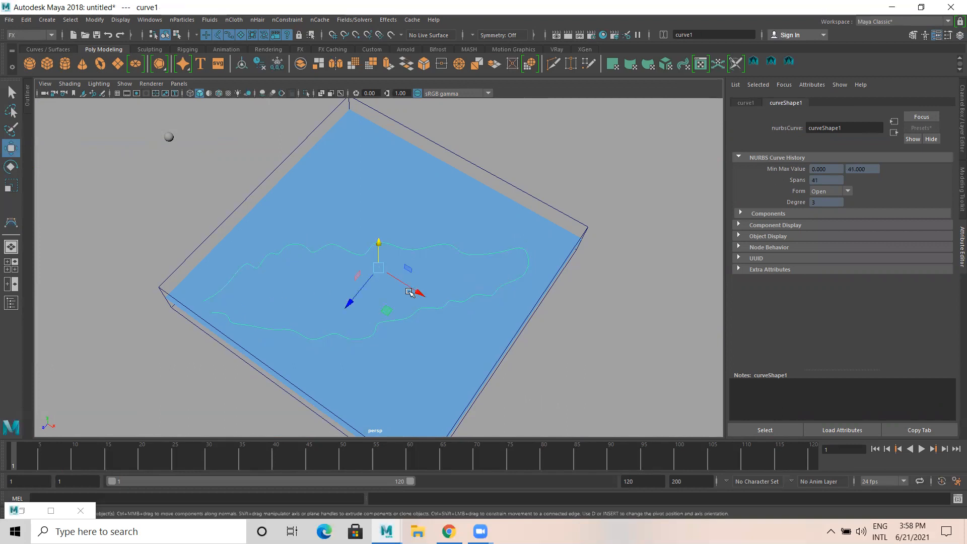
# Select the sphere and the curve, and extend the playback range to frame 500
pyautogui.click(171, 136)
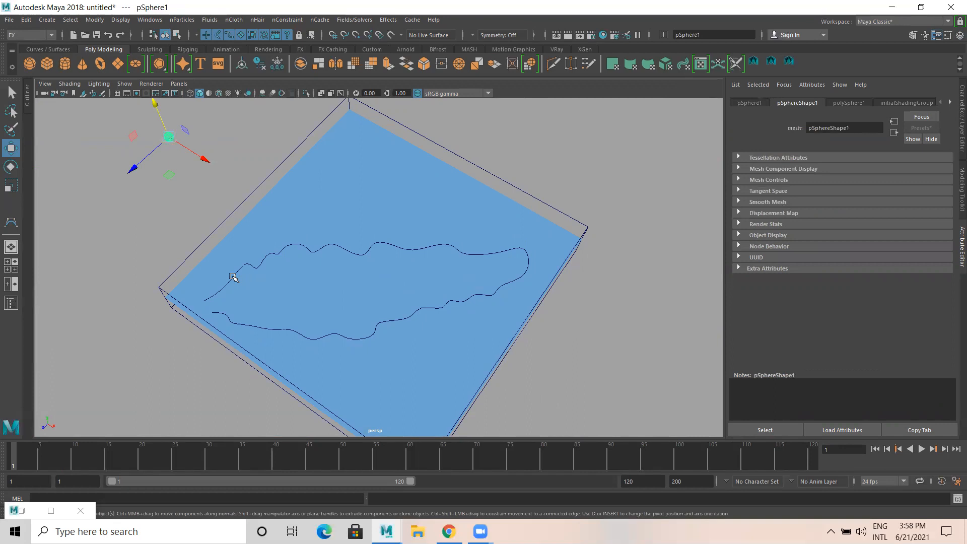
pyautogui.click(233, 276)
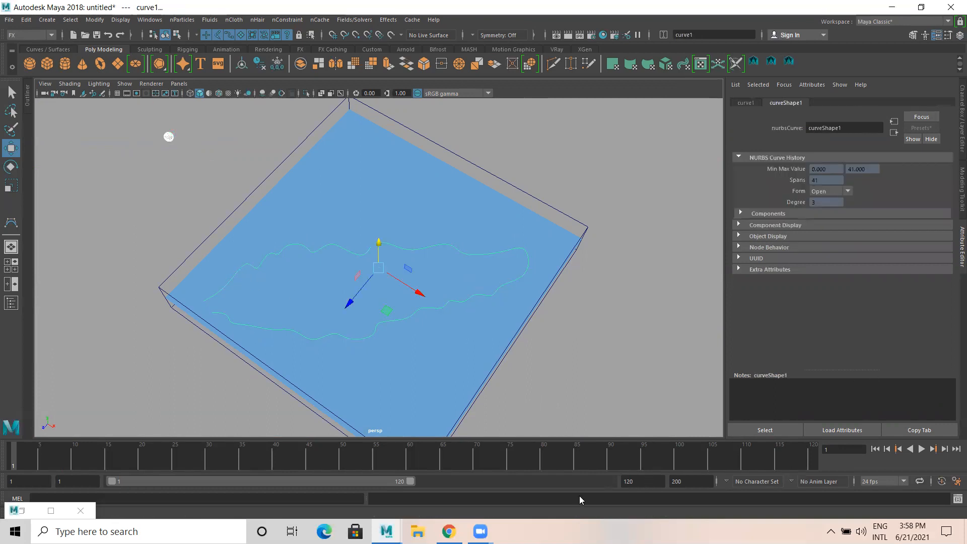
pyautogui.moveTo(415, 484); pyautogui.dragTo(609, 482)
pyautogui.click(642, 480)
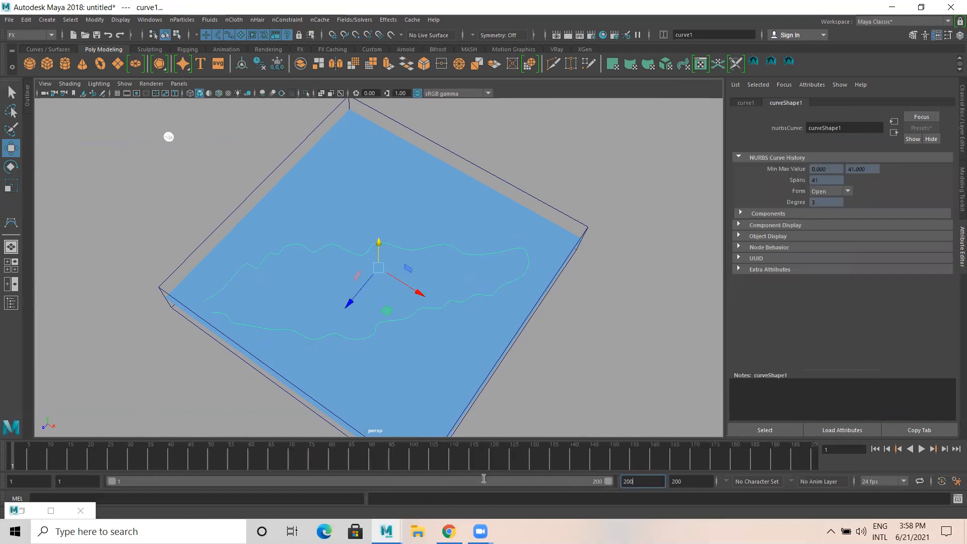
pyautogui.write('500')
pyautogui.press('Return')
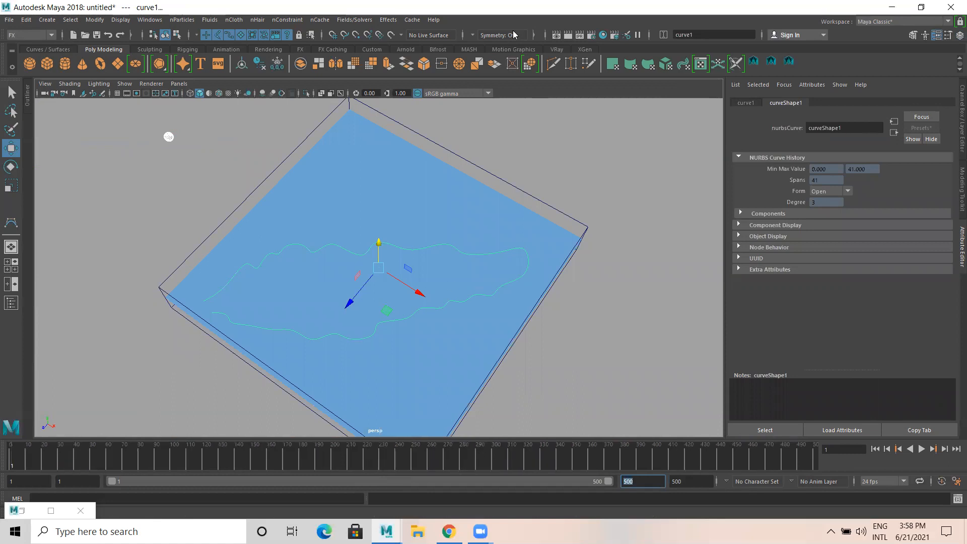
# Attach the selected sphere to the curve as a motion path with the Animation tools
pyautogui.click(30, 34)
pyautogui.click(23, 66)
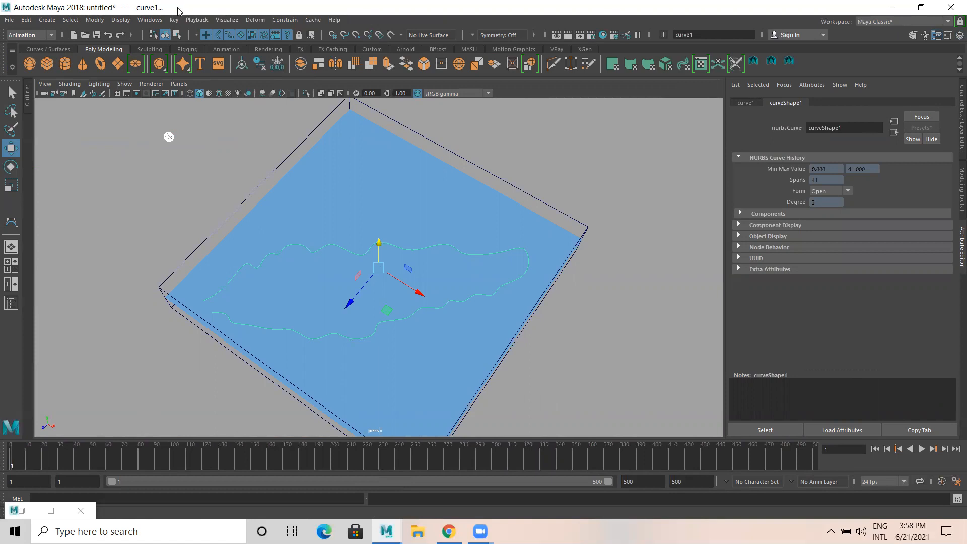
pyautogui.click(285, 20)
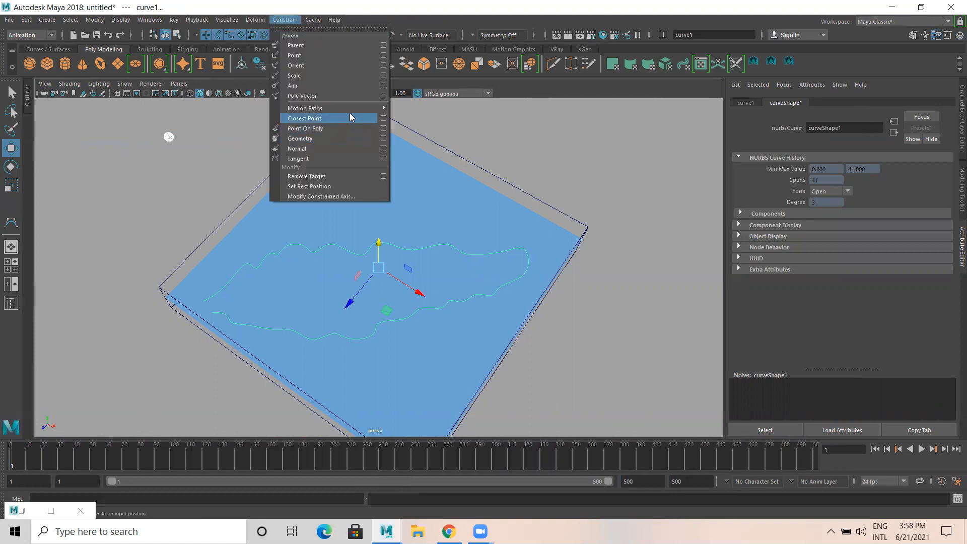
pyautogui.moveTo(356, 113)
pyautogui.click(437, 116)
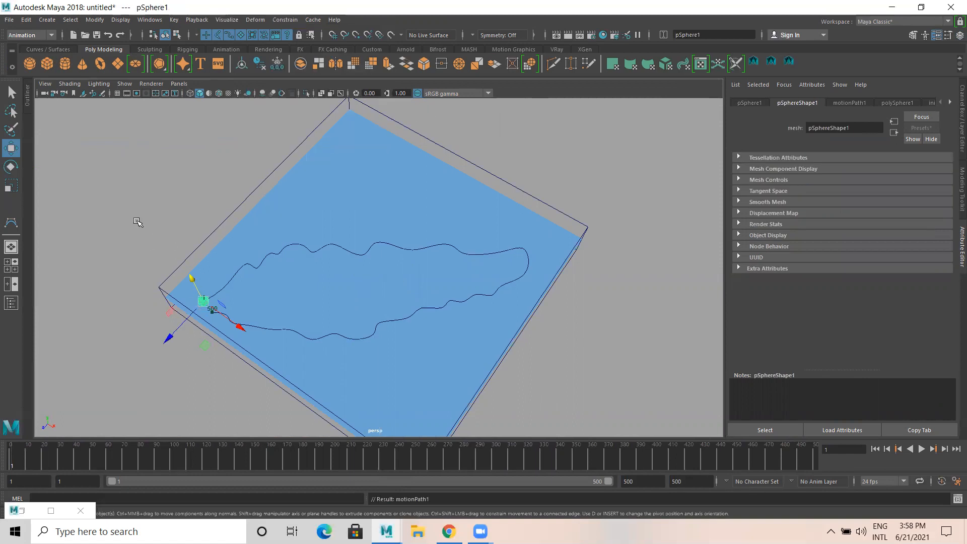
# Make the sphere at the start of the path collide with the pond using the FX tools
pyautogui.click(163, 207)
pyautogui.keyDown('alt'); pyautogui.moveTo(168, 267); pyautogui.dragTo(194, 216); pyautogui.keyUp('alt')
pyautogui.scroll(5, 240, 276)
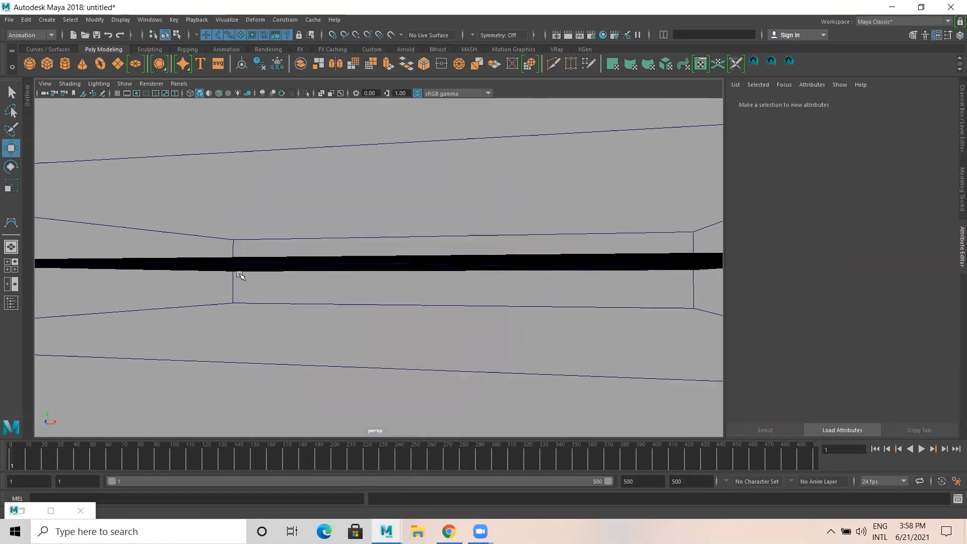
pyautogui.keyDown('alt'); pyautogui.moveTo(240, 276); pyautogui.dragTo(162, 248); pyautogui.keyUp('alt')
pyautogui.keyDown('alt'); pyautogui.moveTo(161, 248); pyautogui.dragTo(276, 276, button='middle'); pyautogui.keyUp('alt')
pyautogui.click(219, 267)
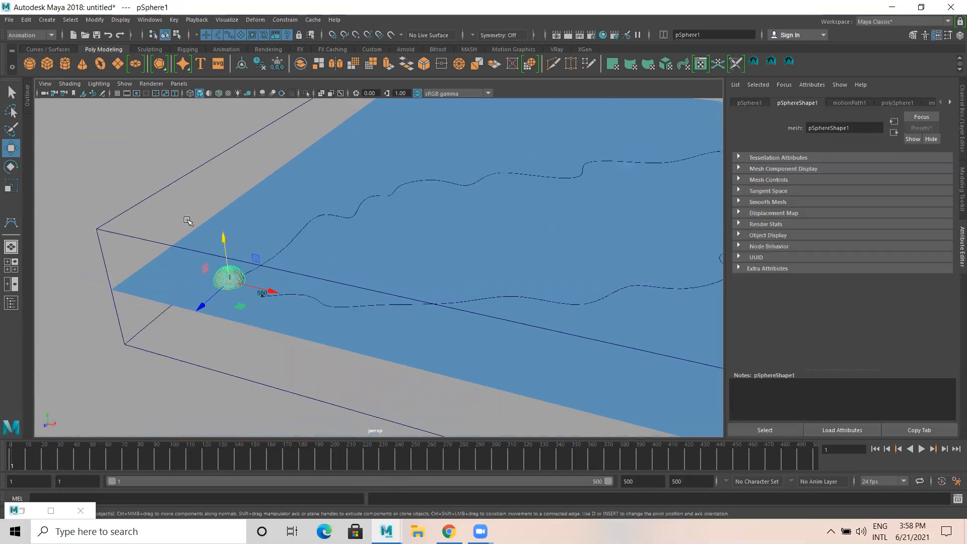
pyautogui.click(170, 198)
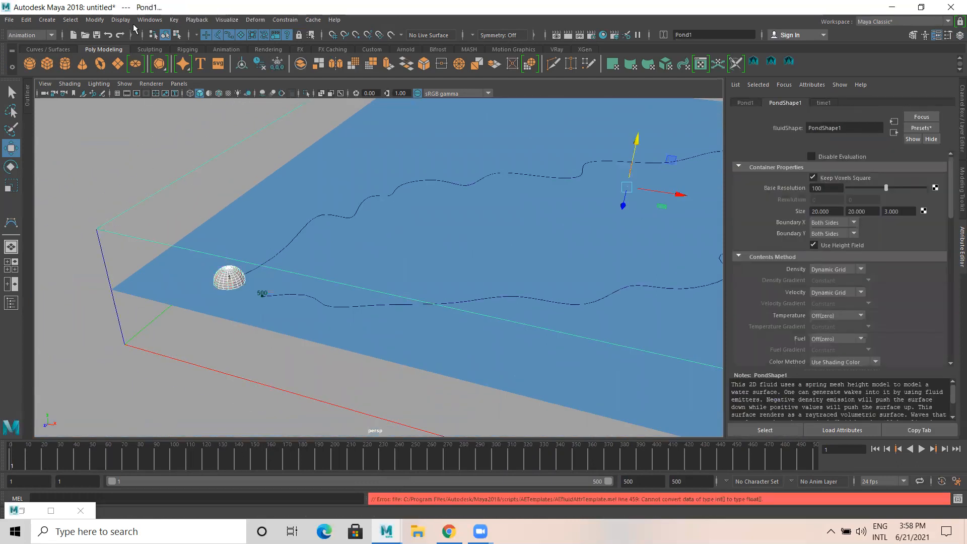
pyautogui.click(30, 35)
pyautogui.click(27, 75)
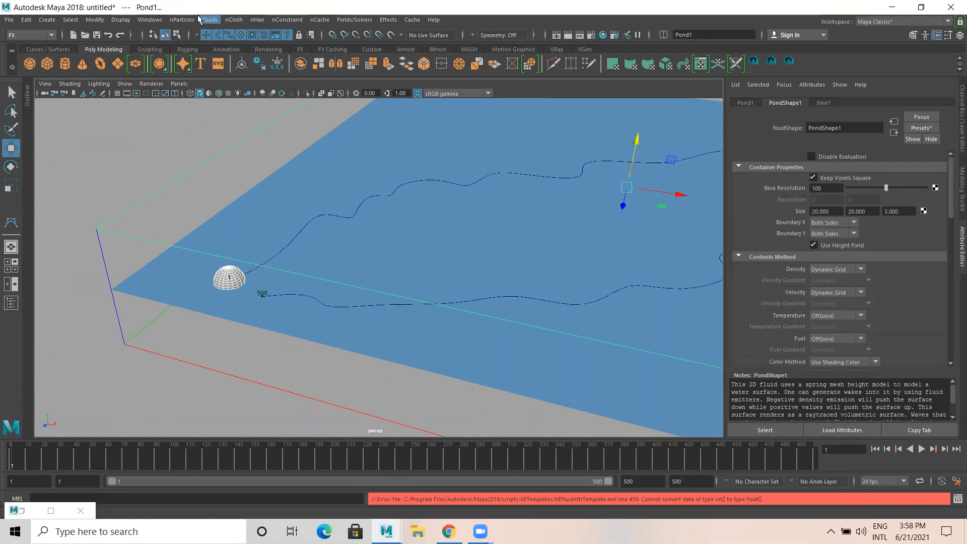
pyautogui.click(210, 20)
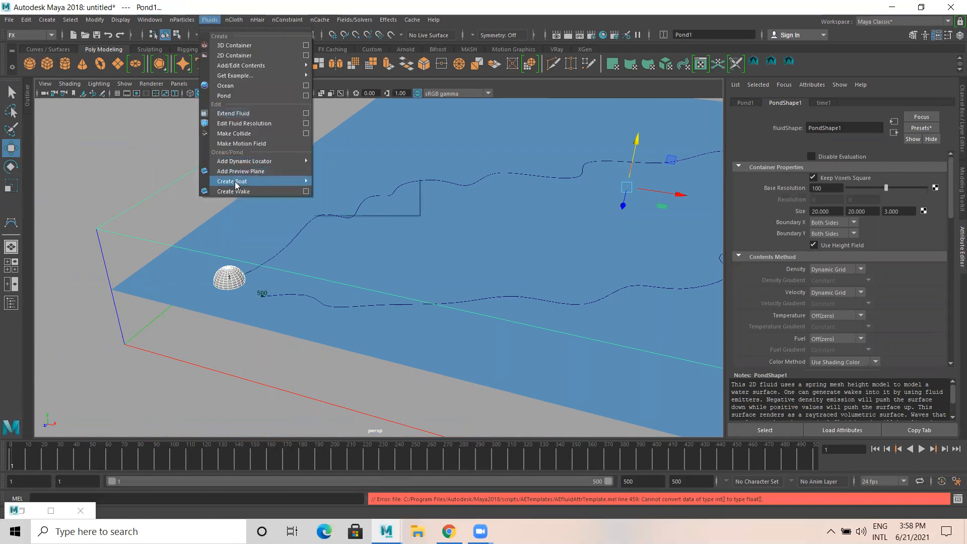
pyautogui.click(237, 134)
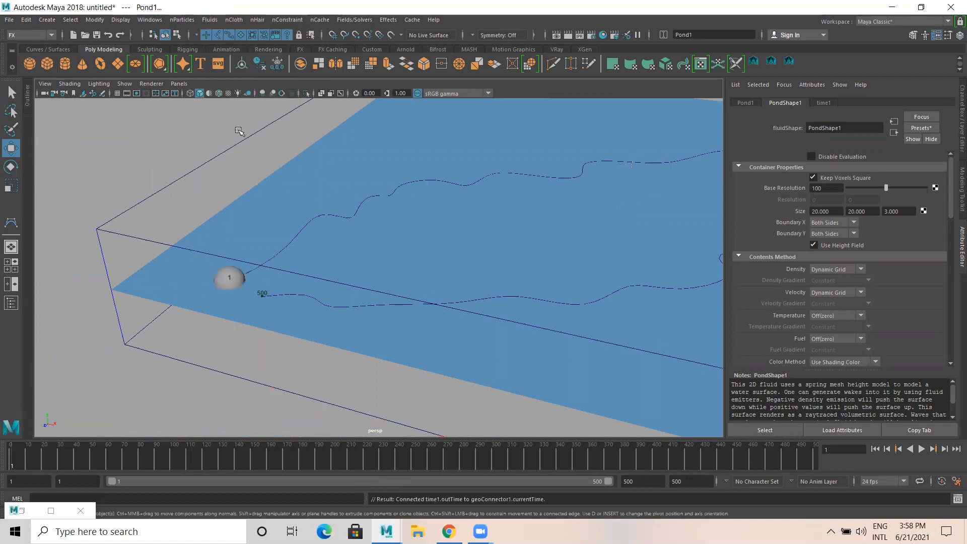
# Play the sphere's motion along the path up to frame 57 and return to the first frame
pyautogui.click(151, 159)
pyautogui.click(921, 449)
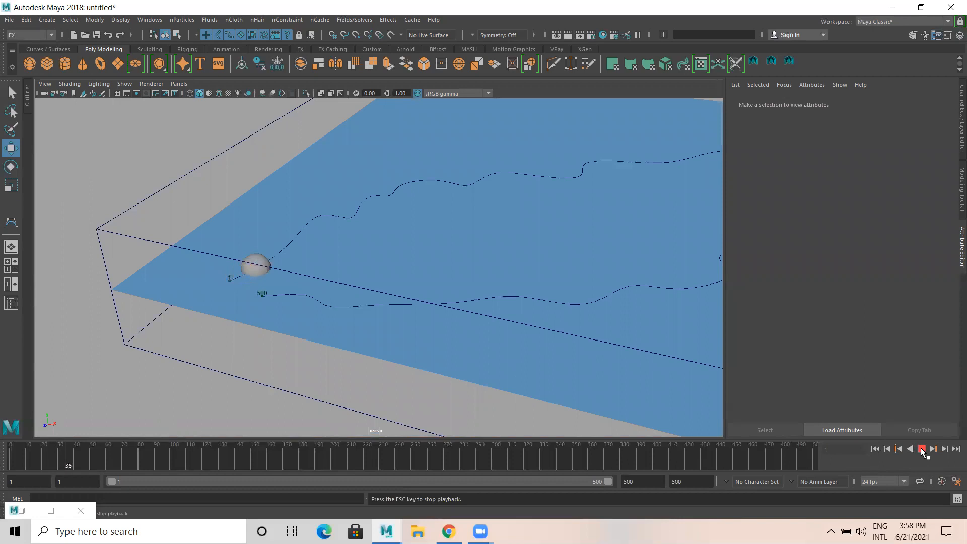
pyautogui.click(921, 450)
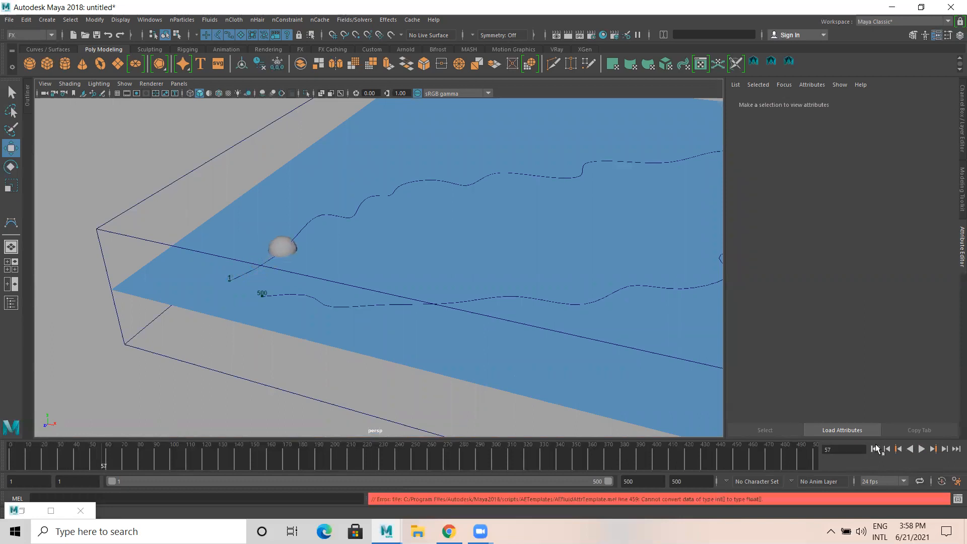
pyautogui.moveTo(520, 499); pyautogui.dragTo(675, 494)
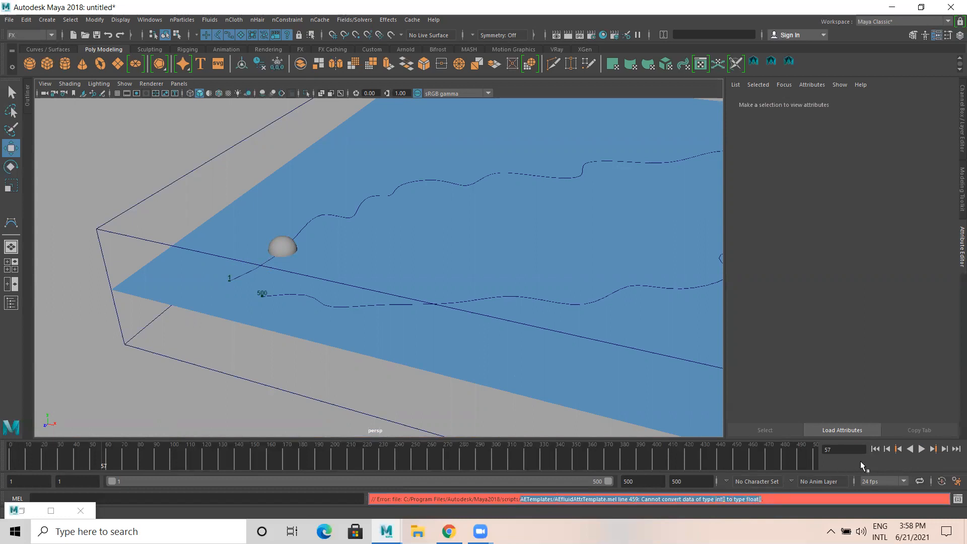
pyautogui.click(875, 449)
# Try to apply Make Collide to the sphere and the pond again through its options
pyautogui.click(221, 279)
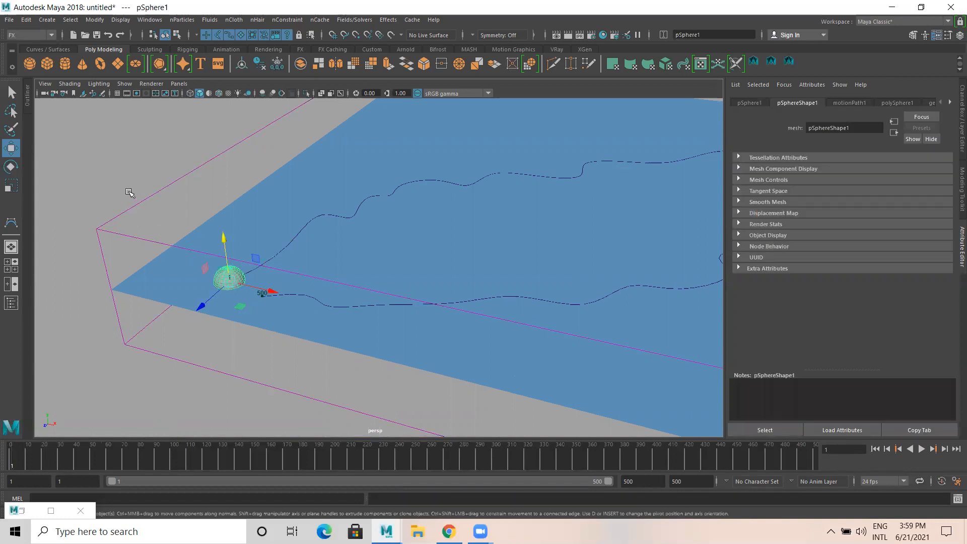
pyautogui.click(192, 171)
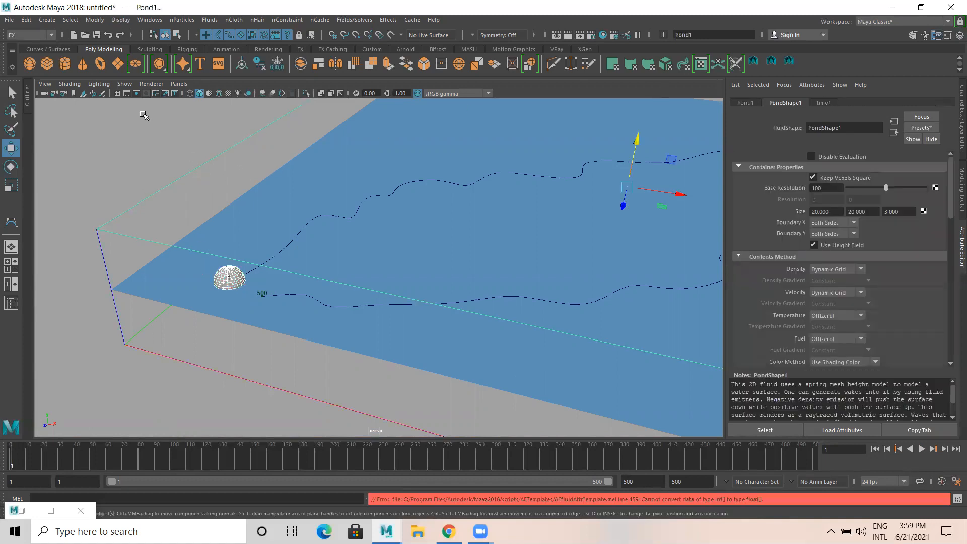
pyautogui.click(209, 20)
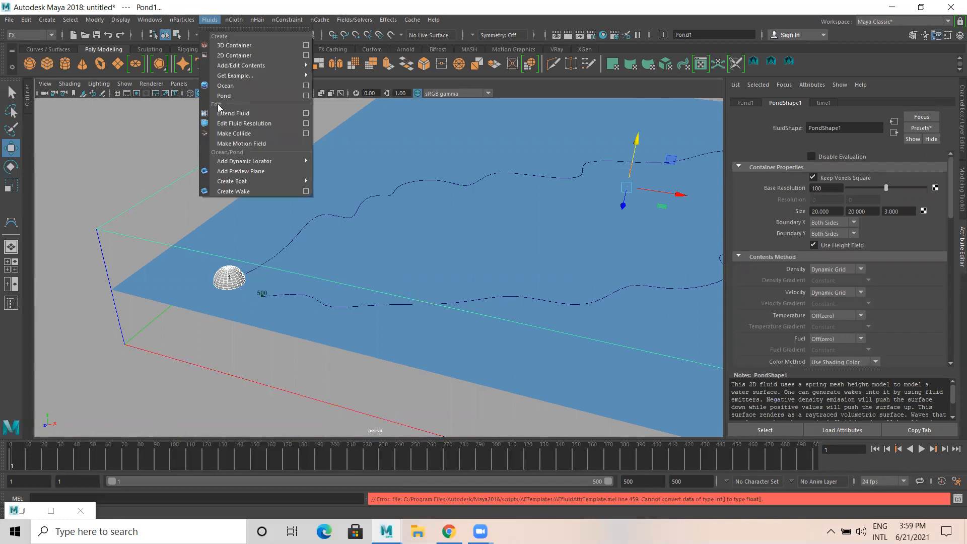
pyautogui.click(306, 134)
pyautogui.click(388, 353)
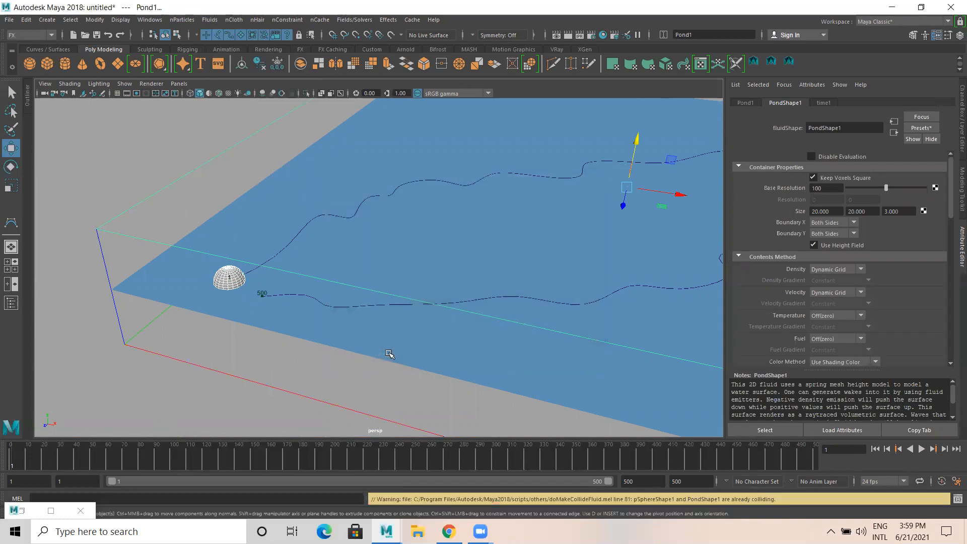
pyautogui.moveTo(577, 499); pyautogui.dragTo(649, 502)
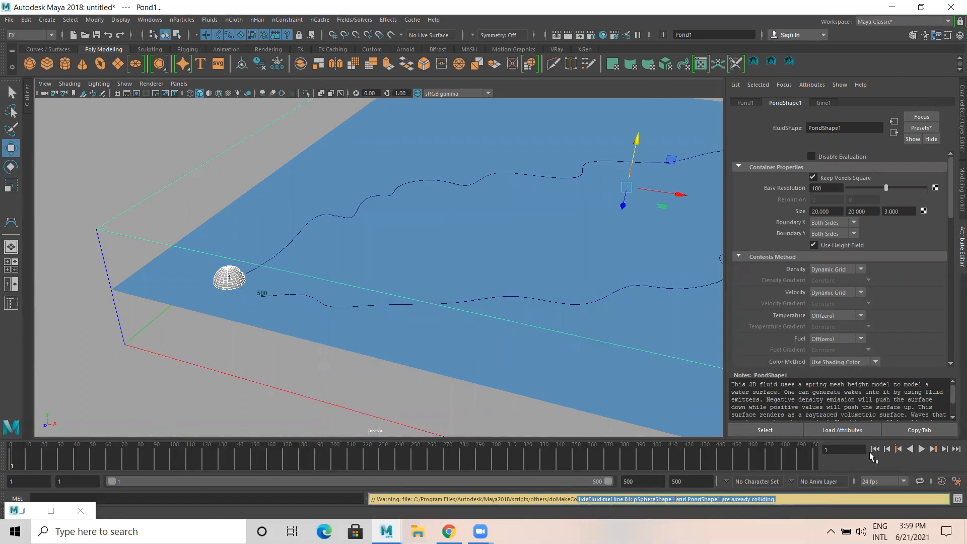
# Play the pond simulation to about frame 114 and return to the first frame
pyautogui.click(920, 449)
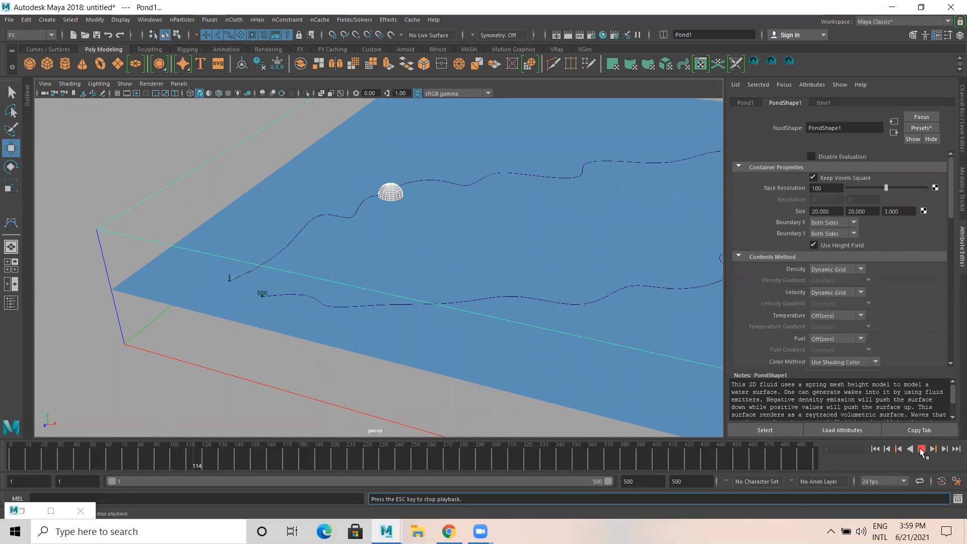
pyautogui.click(921, 450)
pyautogui.click(874, 449)
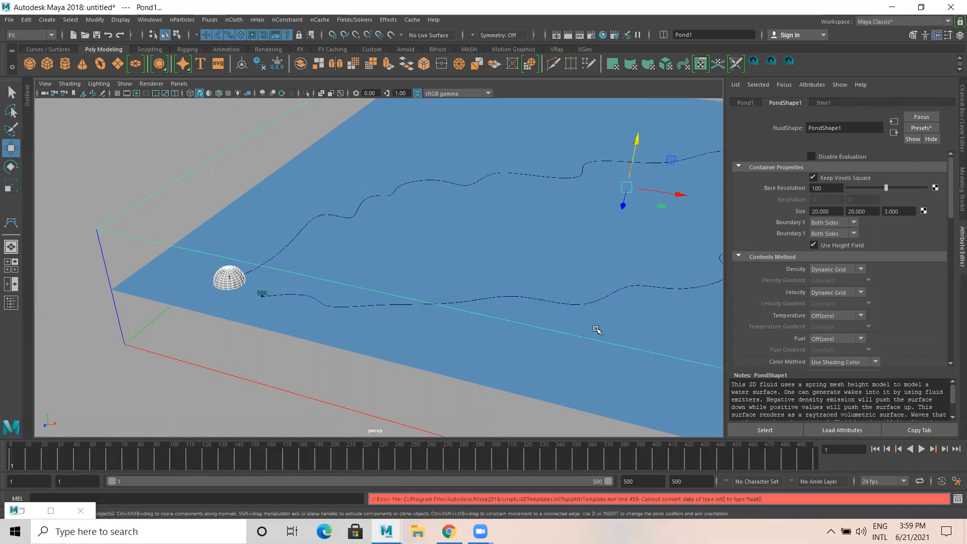
# Open the Graph Editor for the sphere at the start of the path and set its window aside
pyautogui.click(225, 279)
pyautogui.keyDown('alt'); pyautogui.moveTo(371, 213); pyautogui.dragTo(269, 194); pyautogui.keyUp('alt')
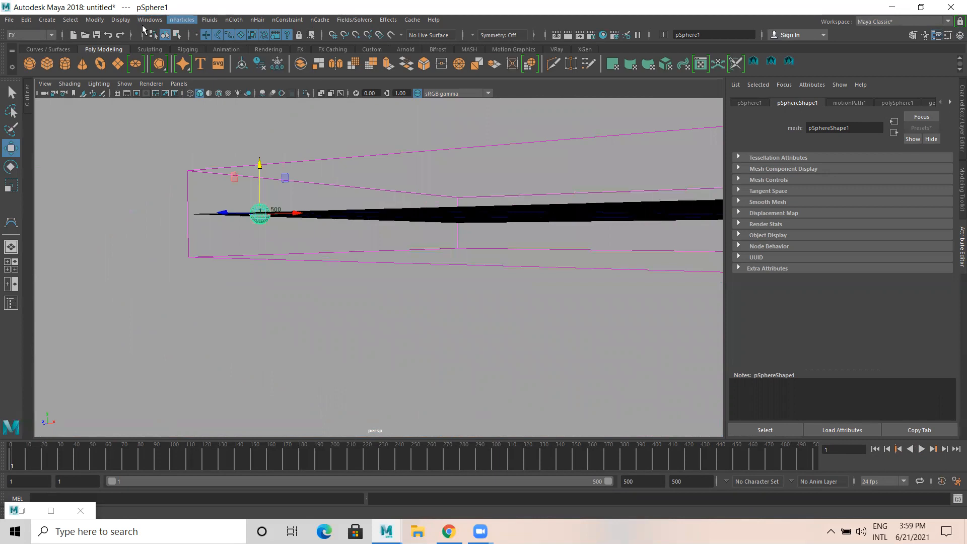
pyautogui.click(43, 36)
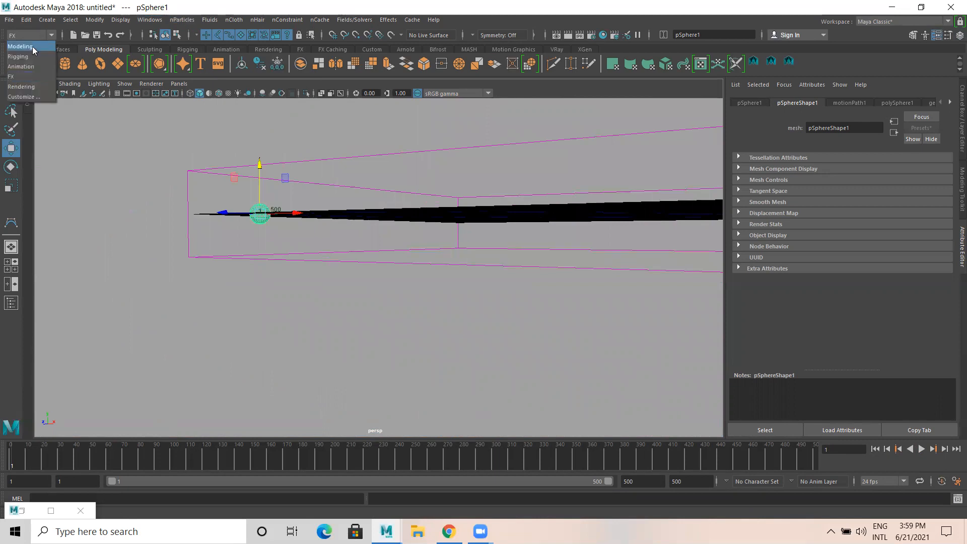
pyautogui.click(144, 19)
pyautogui.moveTo(191, 80)
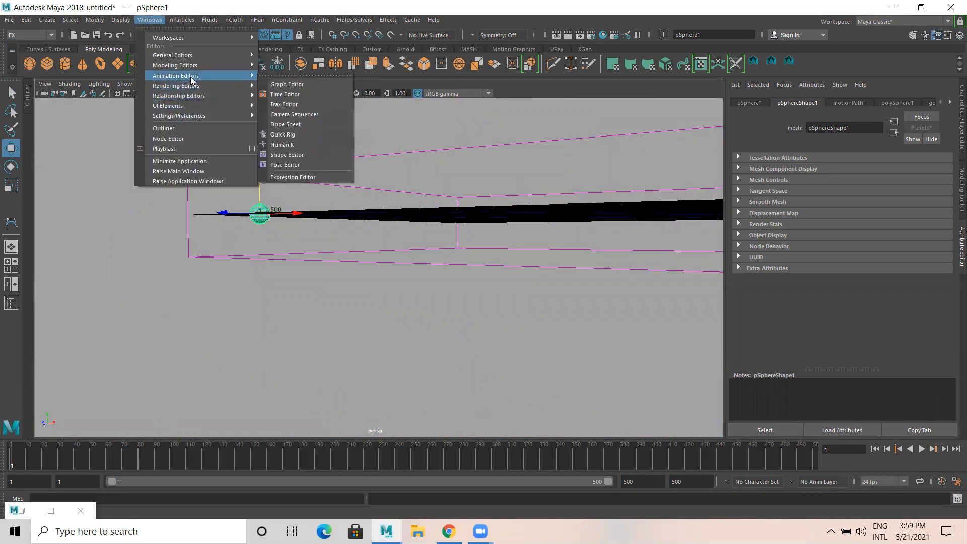
pyautogui.click(300, 83)
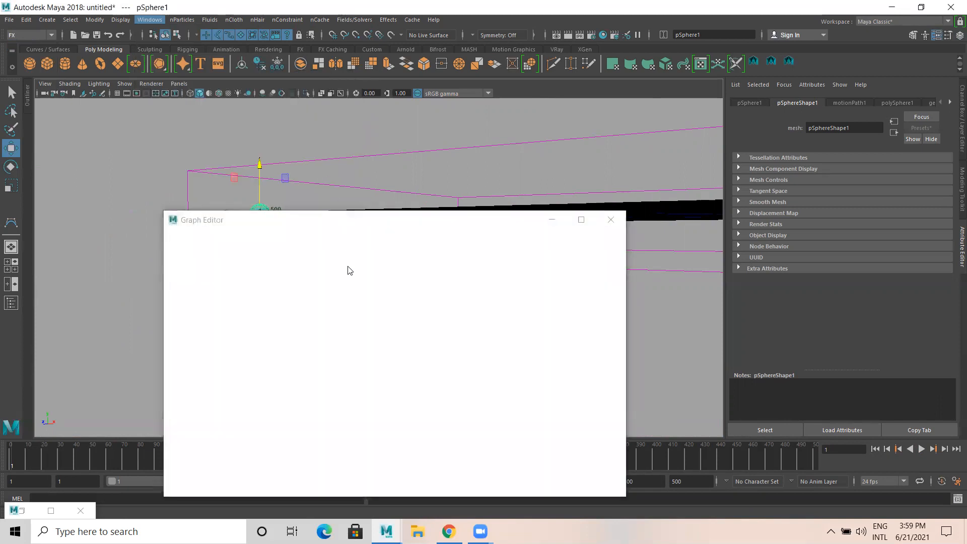
pyautogui.moveTo(326, 225); pyautogui.dragTo(711, 161)
# Bake the sphere's motion path channels into keyframes with Bake Channel
pyautogui.keyDown('alt'); pyautogui.moveTo(373, 241); pyautogui.dragTo(380, 267); pyautogui.keyUp('alt')
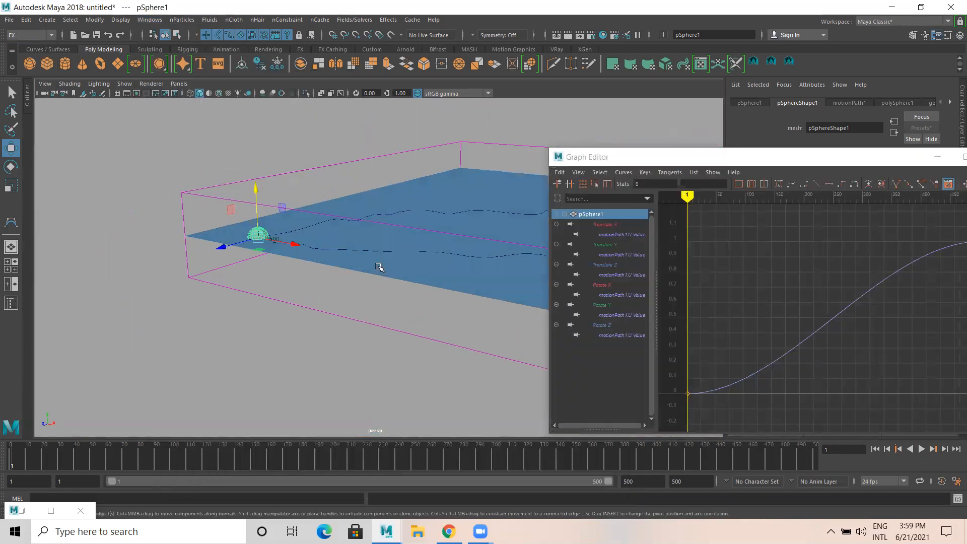
pyautogui.keyDown('alt'); pyautogui.moveTo(470, 274); pyautogui.dragTo(349, 297, button='middle'); pyautogui.keyUp('alt')
pyautogui.keyDown('alt'); pyautogui.moveTo(350, 297); pyautogui.dragTo(301, 296, button='right'); pyautogui.keyUp('alt')
pyautogui.keyDown('alt'); pyautogui.moveTo(301, 296); pyautogui.dragTo(313, 306); pyautogui.keyUp('alt')
pyautogui.moveTo(710, 161); pyautogui.dragTo(644, 139)
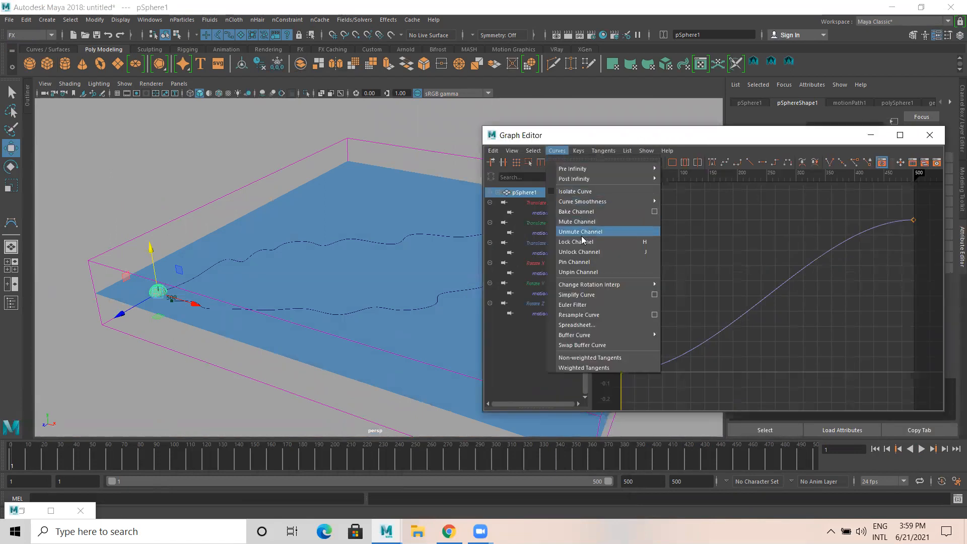
pyautogui.moveTo(584, 284)
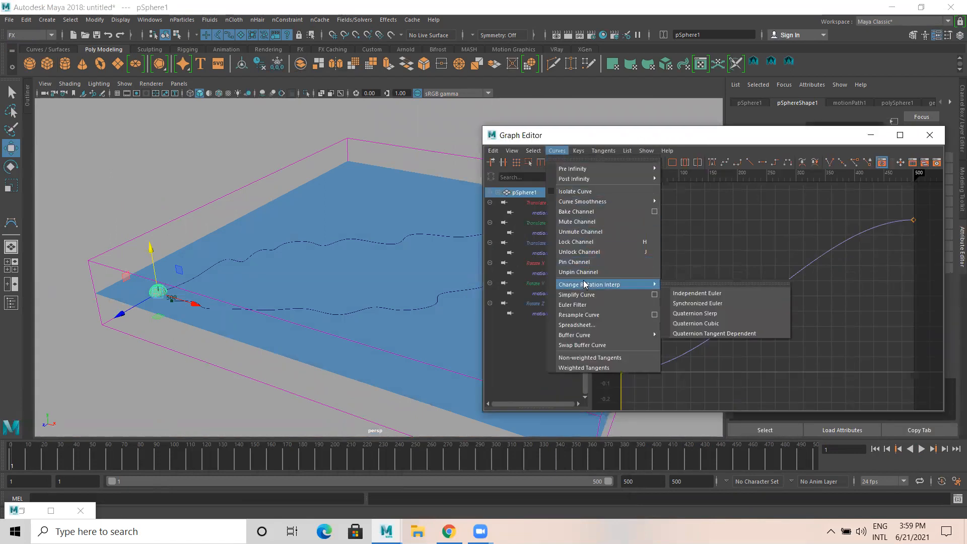
pyautogui.click(584, 214)
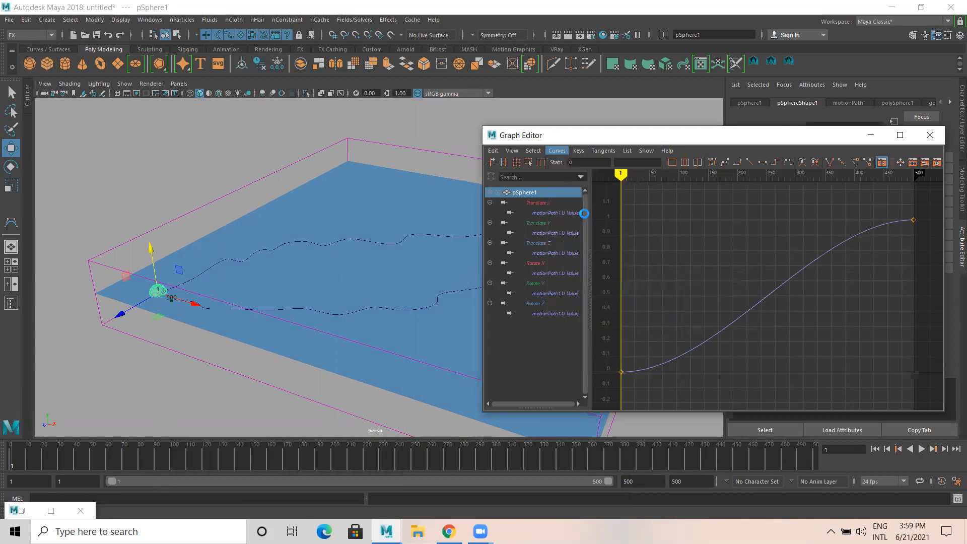
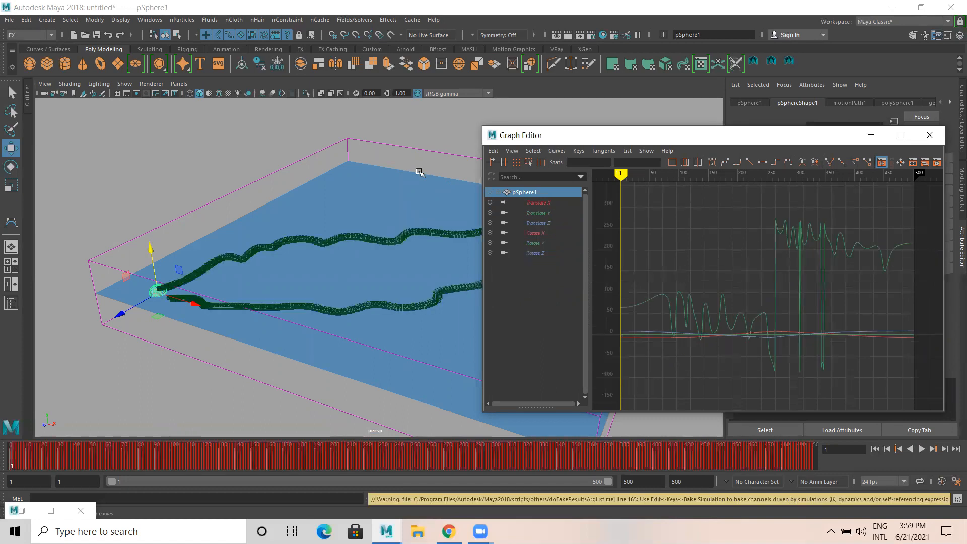
# Reduce the sphere's baked keys with Simplify Curve and close the Graph Editor
pyautogui.click(561, 152)
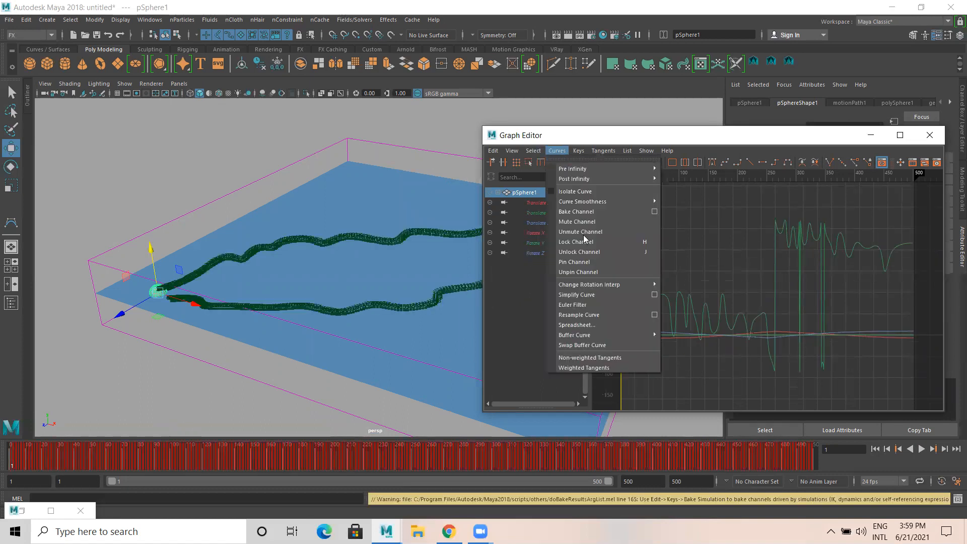
pyautogui.click(581, 295)
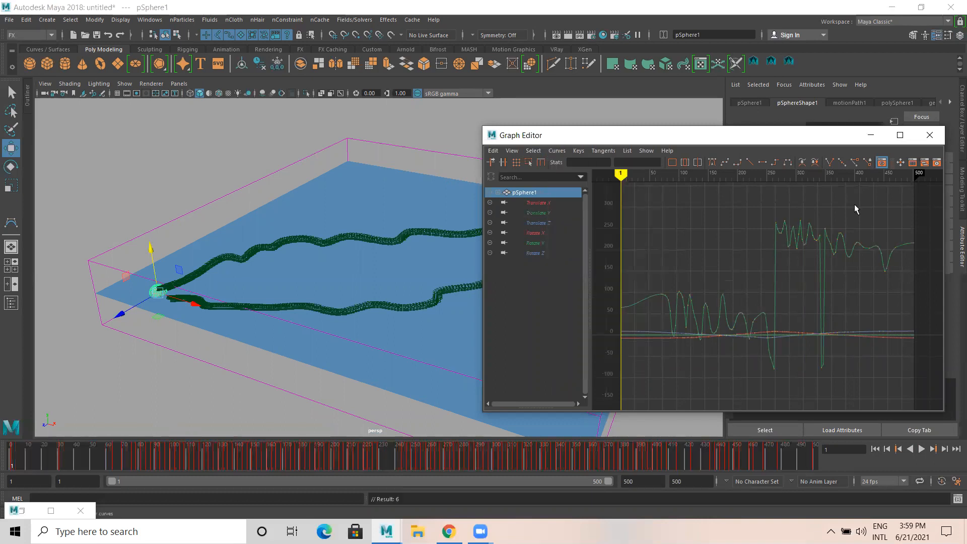
pyautogui.click(929, 135)
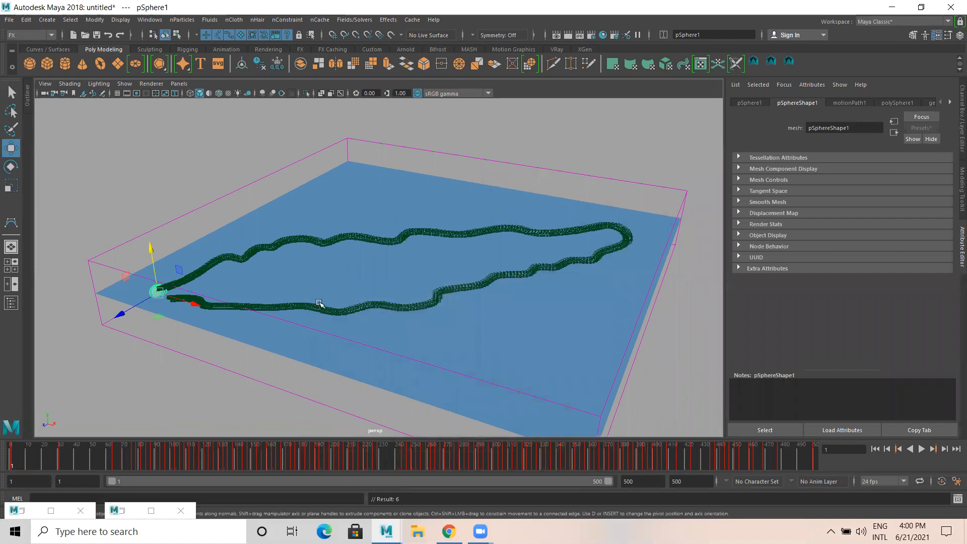
# Show the Outliner and delete the motion path curve1 from the scene
pyautogui.click(370, 301)
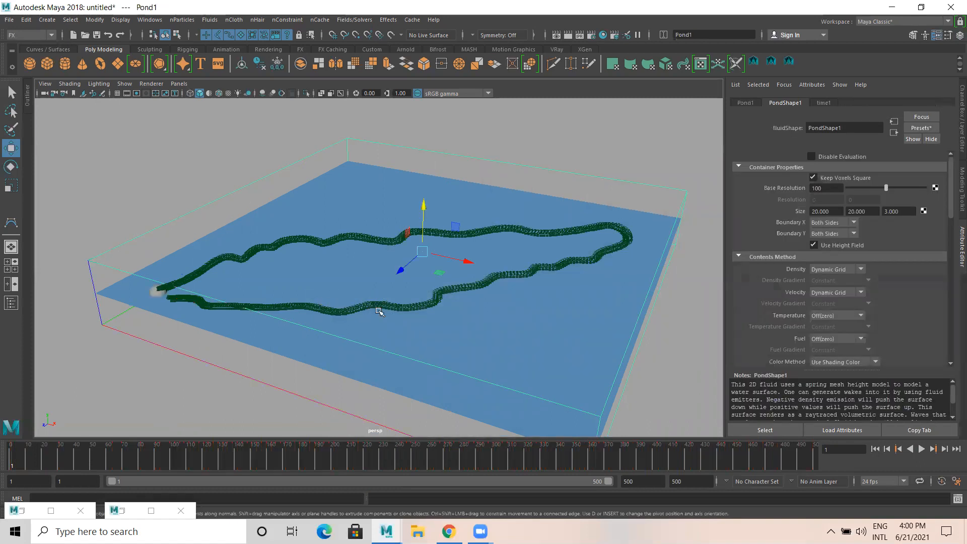
pyautogui.click(216, 218)
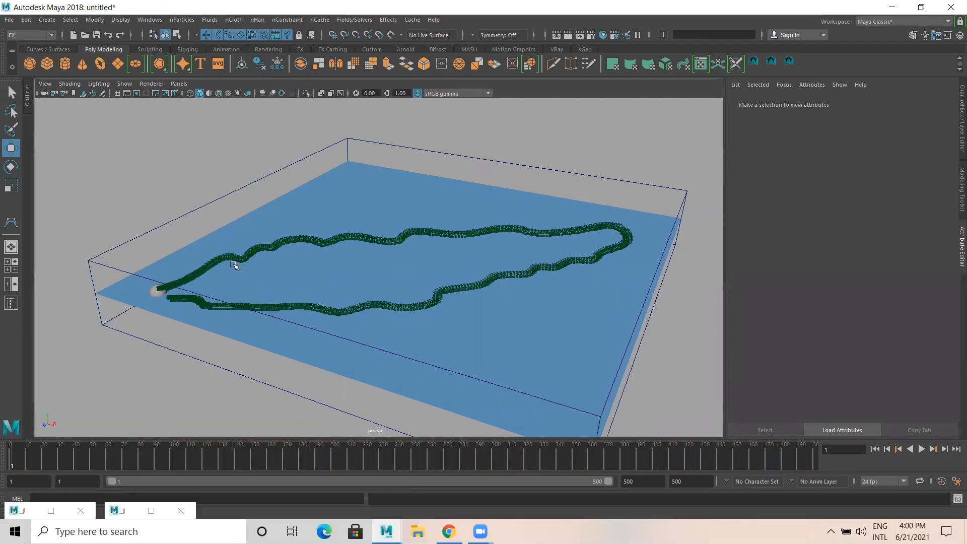
pyautogui.keyDown('alt'); pyautogui.moveTo(234, 275); pyautogui.dragTo(642, 295, button='right'); pyautogui.keyUp('alt')
pyautogui.keyDown('alt'); pyautogui.moveTo(303, 216); pyautogui.dragTo(129, 206, button='right'); pyautogui.keyUp('alt')
pyautogui.keyDown('alt'); pyautogui.moveTo(220, 216); pyautogui.dragTo(395, 221, button='middle'); pyautogui.keyUp('alt')
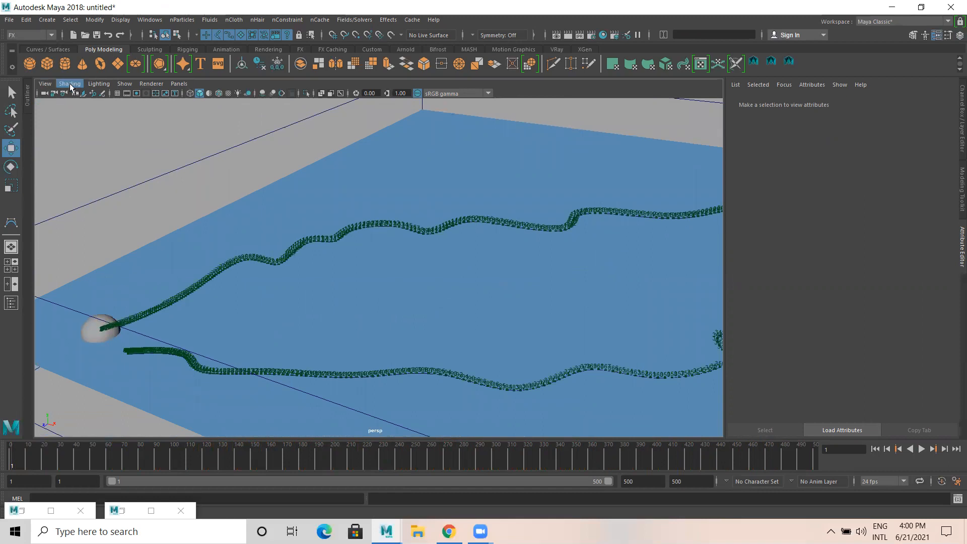
pyautogui.click(27, 97)
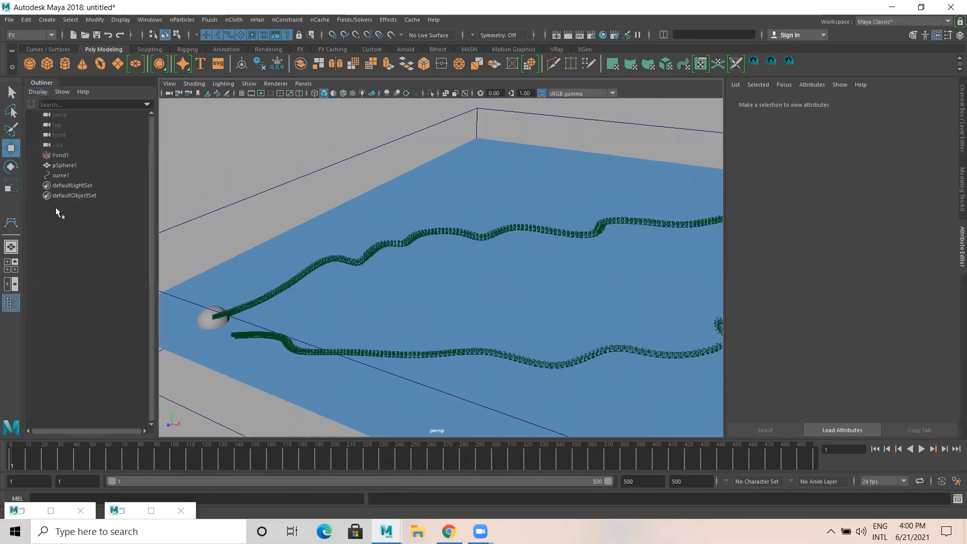
pyautogui.click(60, 175)
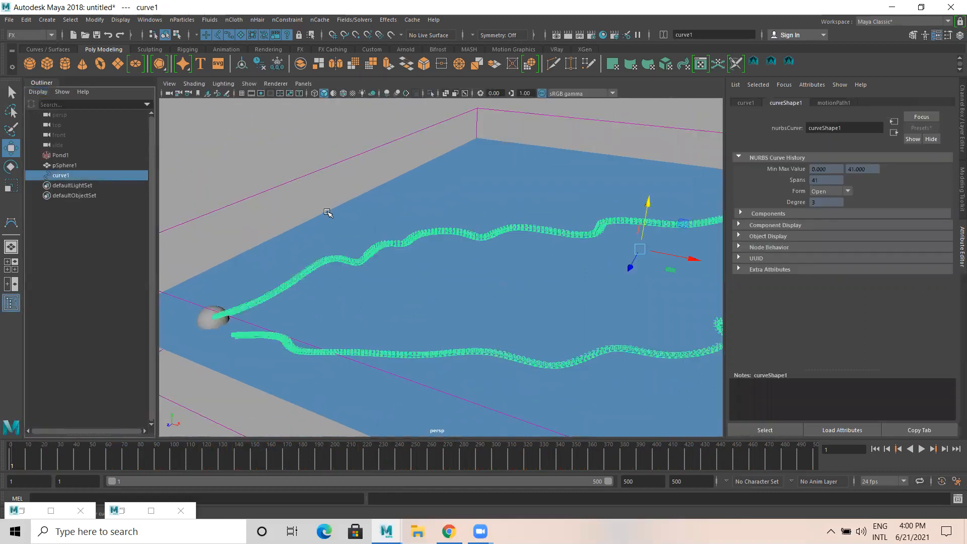
pyautogui.press('Delete')
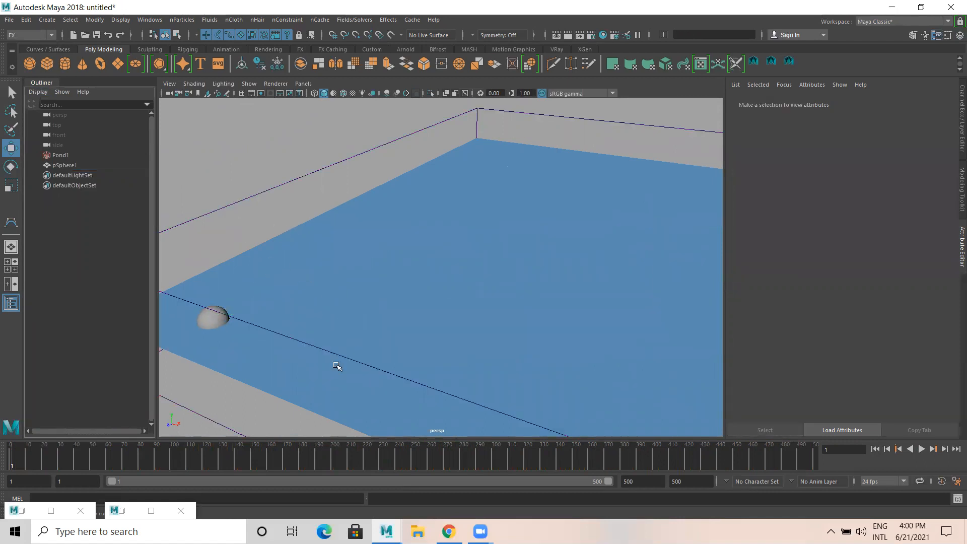
# Play the sphere's baked animation without the path, return to the first frame and select the sphere
pyautogui.hotkey('alt', 'v')
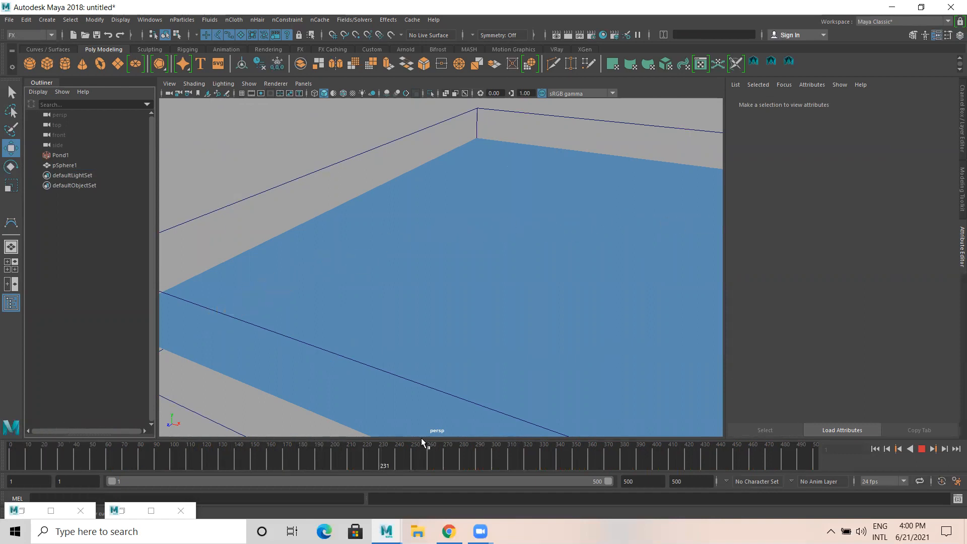
pyautogui.moveTo(301, 414); pyautogui.dragTo(4, 384)
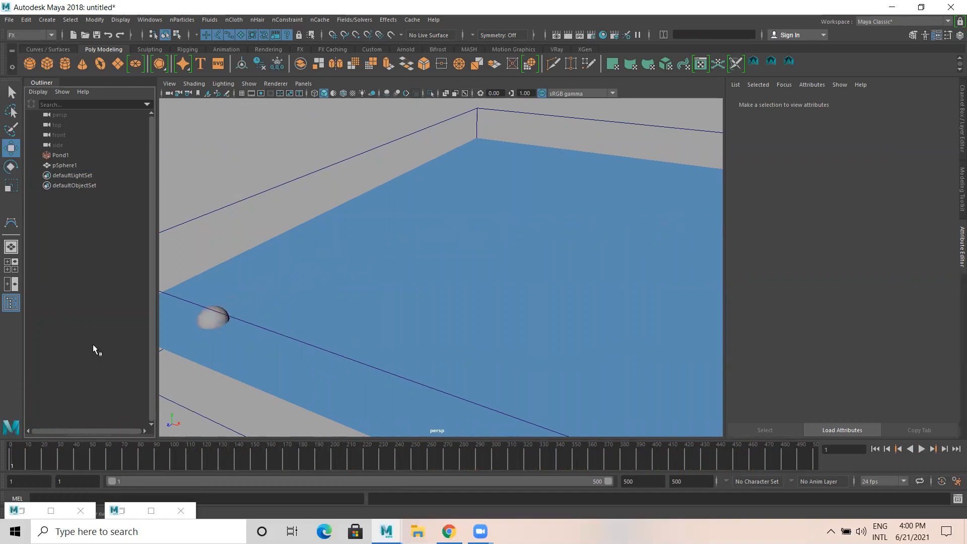
pyautogui.click(213, 317)
pyautogui.hotkey('alt', 'v')
pyautogui.moveTo(6, 466)
pyautogui.mouseDown()
pyautogui.moveTo(74, 460)
pyautogui.moveTo(8, 468)
pyautogui.mouseUp()
# Key the sphere raised above the pond at frame 1 and lowered to the water surface at frame 8
pyautogui.moveTo(205, 276); pyautogui.dragTo(190, 223)
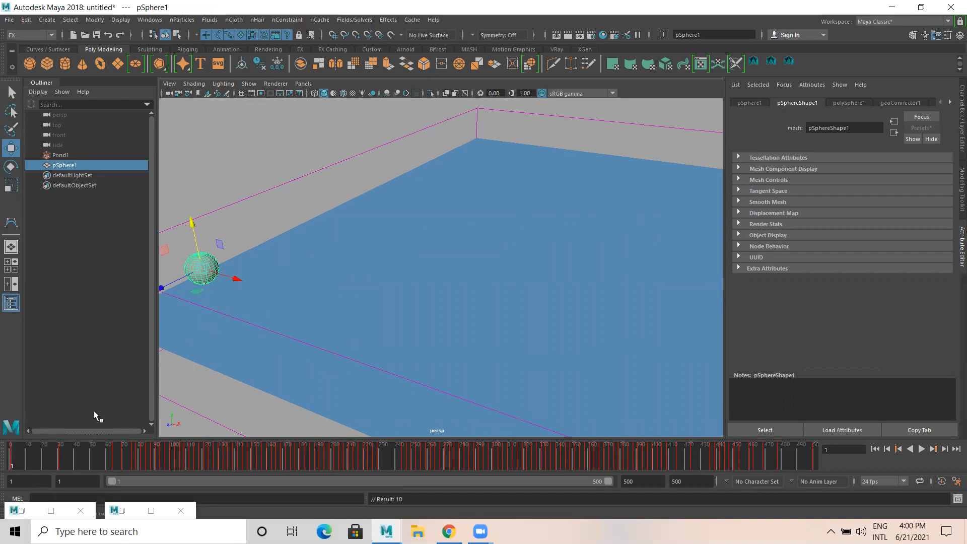
pyautogui.click(23, 454)
pyautogui.moveTo(192, 217); pyautogui.dragTo(200, 273)
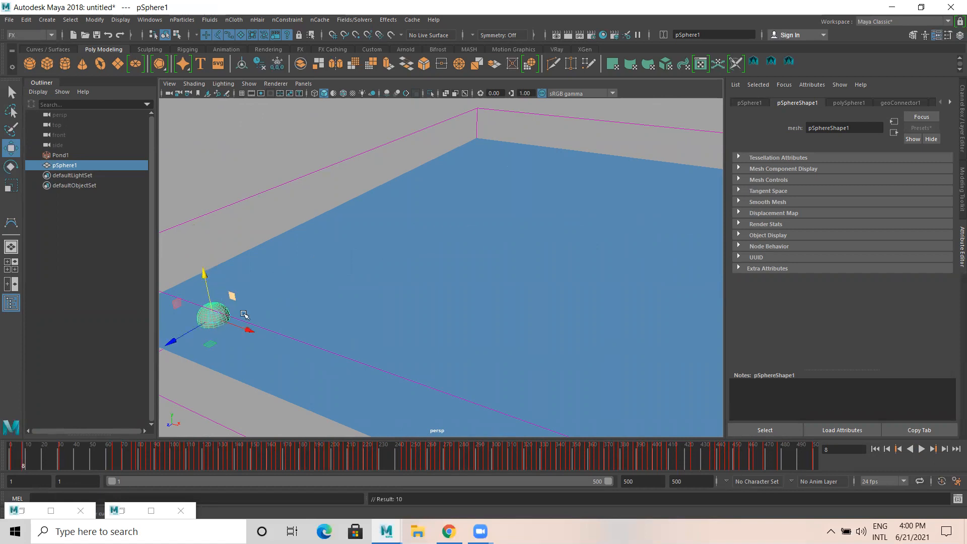
pyautogui.click(875, 449)
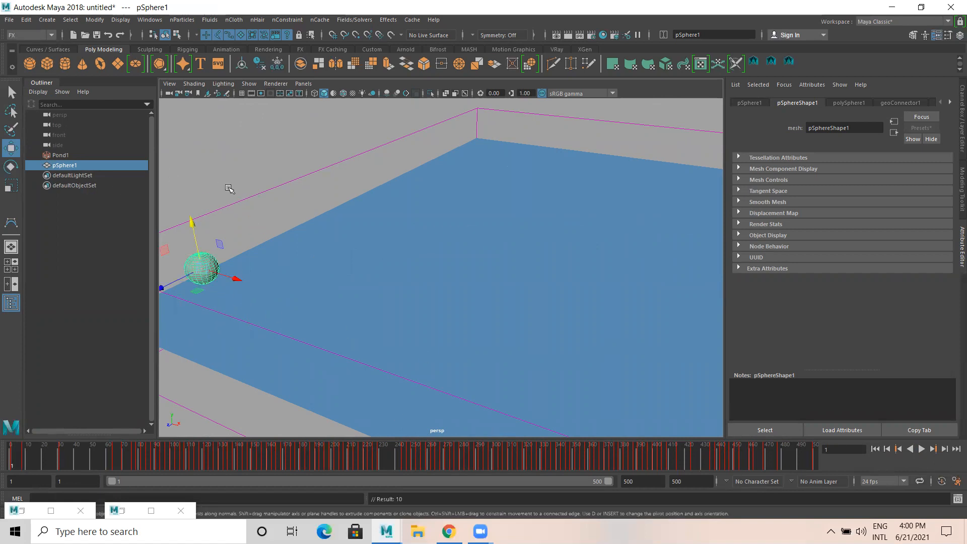
# Try to apply Make Collide to the pond and the raised sphere
pyautogui.click(227, 201)
pyautogui.click(215, 222)
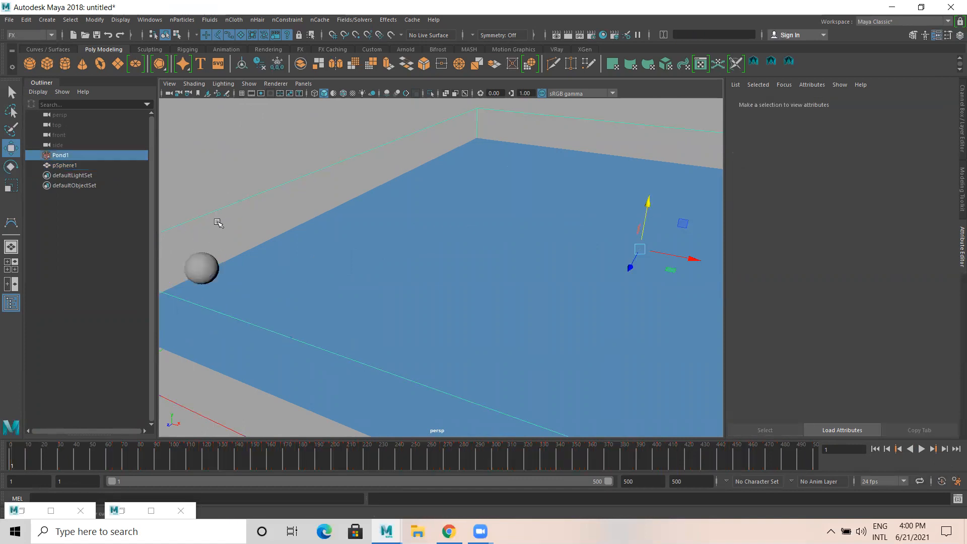
pyautogui.keyDown('shift'); pyautogui.click(206, 262); pyautogui.keyUp('shift')
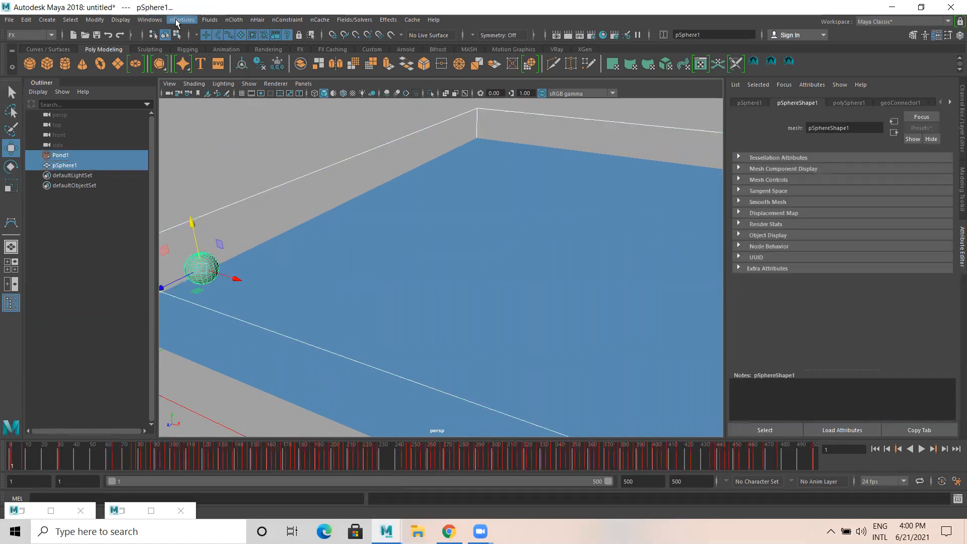
pyautogui.click(203, 19)
pyautogui.click(252, 140)
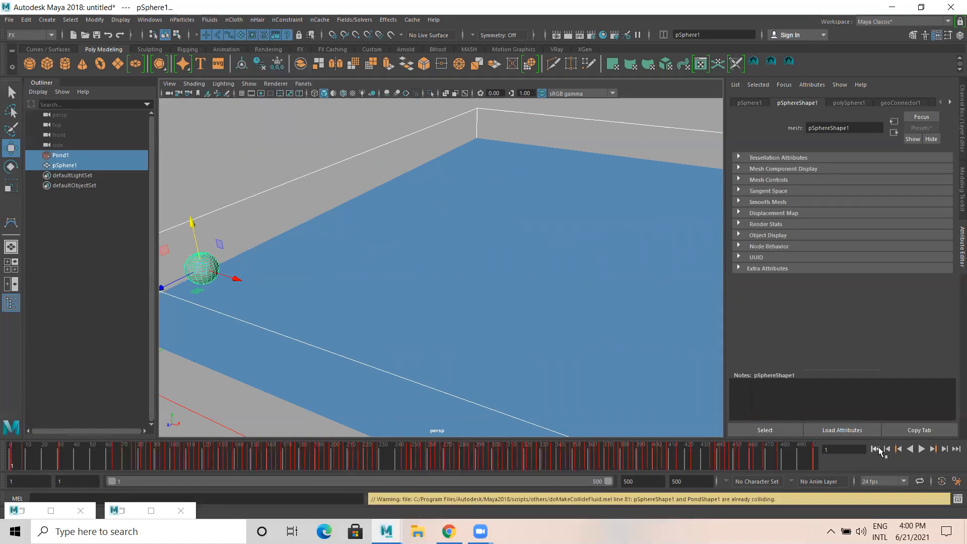
# Play the simulation up to frame 44 and examine how the sphere disturbs the pond's corner
pyautogui.click(922, 449)
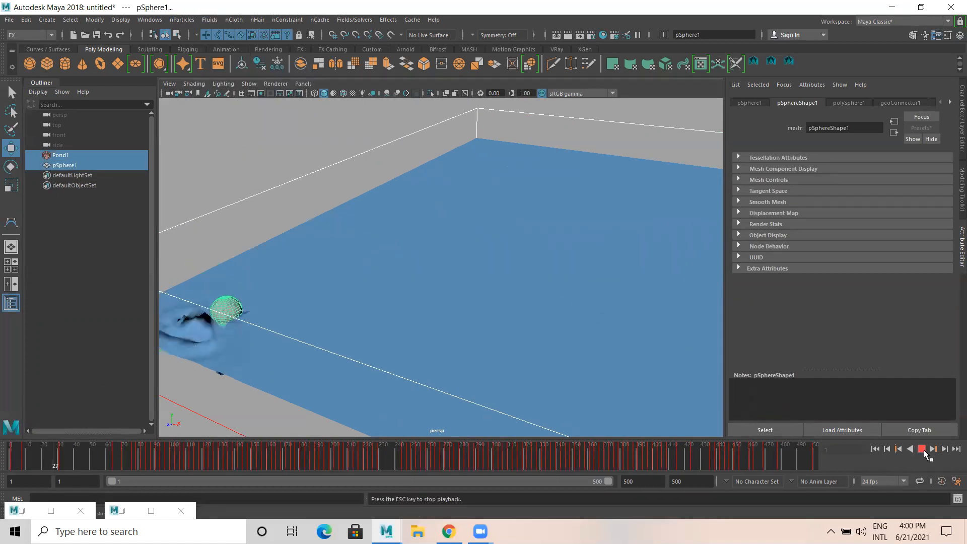
pyautogui.click(921, 449)
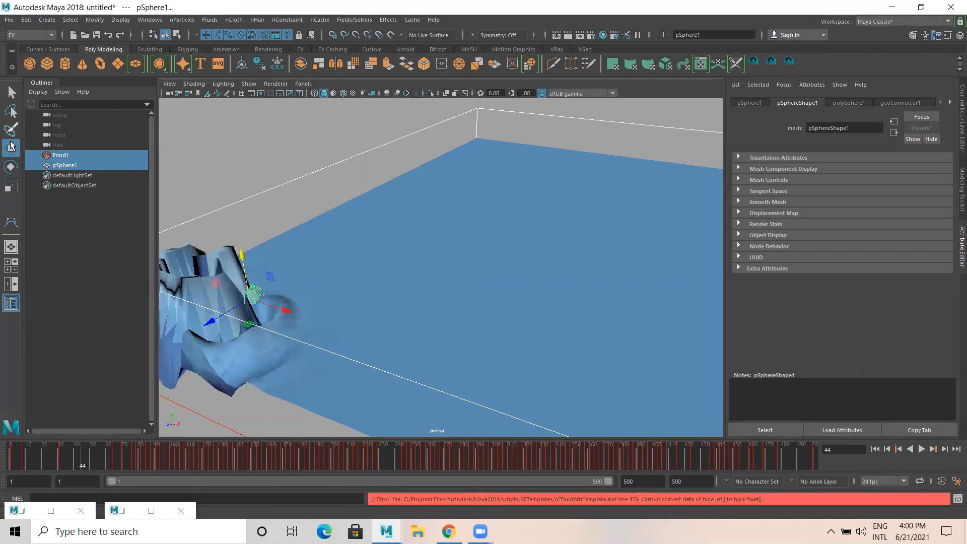
pyautogui.click(187, 130)
pyautogui.scroll(-5, 315, 206)
pyautogui.keyDown('alt'); pyautogui.moveTo(319, 225); pyautogui.dragTo(300, 217); pyautogui.keyUp('alt')
pyautogui.keyDown('alt'); pyautogui.moveTo(300, 217); pyautogui.dragTo(355, 269, button='right'); pyautogui.keyUp('alt')
pyautogui.keyDown('alt'); pyautogui.moveTo(356, 269); pyautogui.dragTo(360, 275); pyautogui.keyUp('alt')
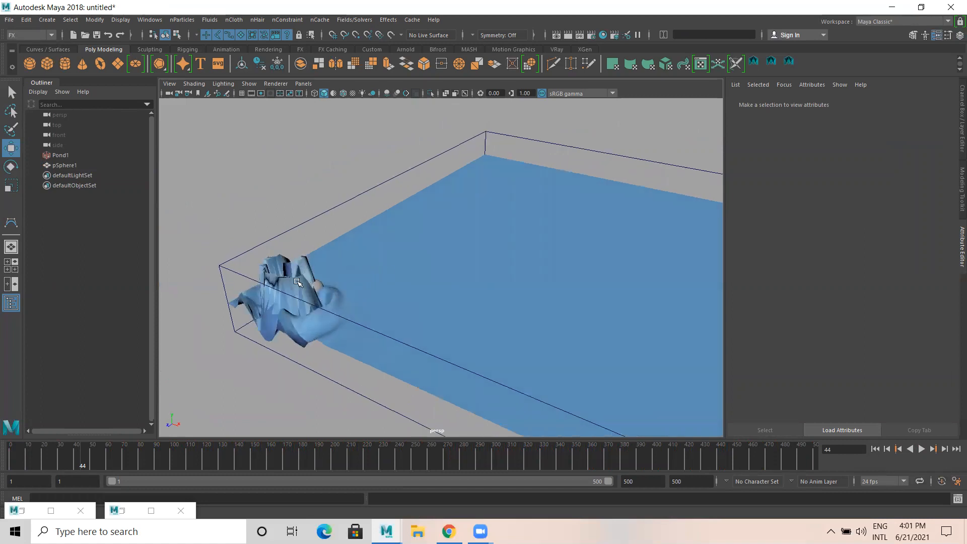
# Replay the simulation from the first frame to about frame 85 and return to the first frame
pyautogui.click(874, 448)
pyautogui.click(921, 449)
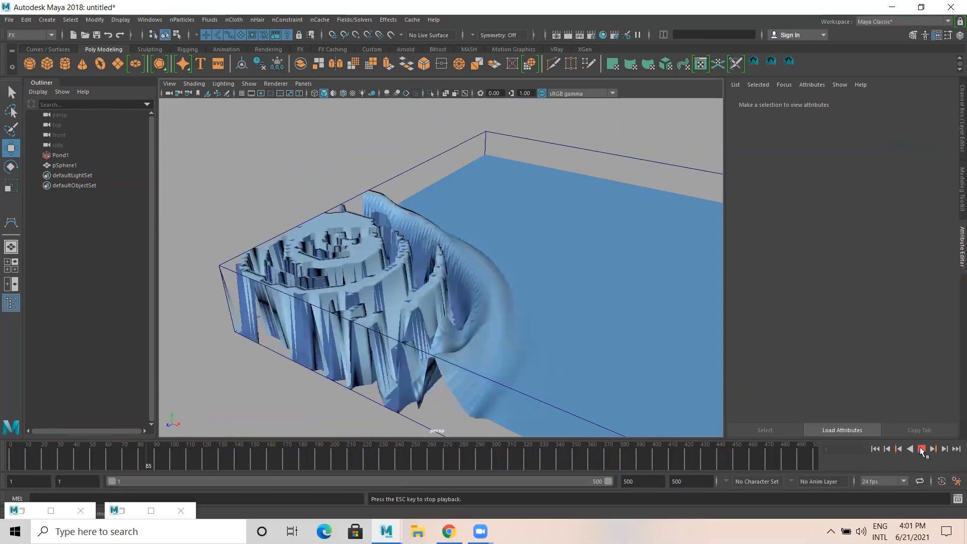
pyautogui.click(921, 449)
pyautogui.click(874, 448)
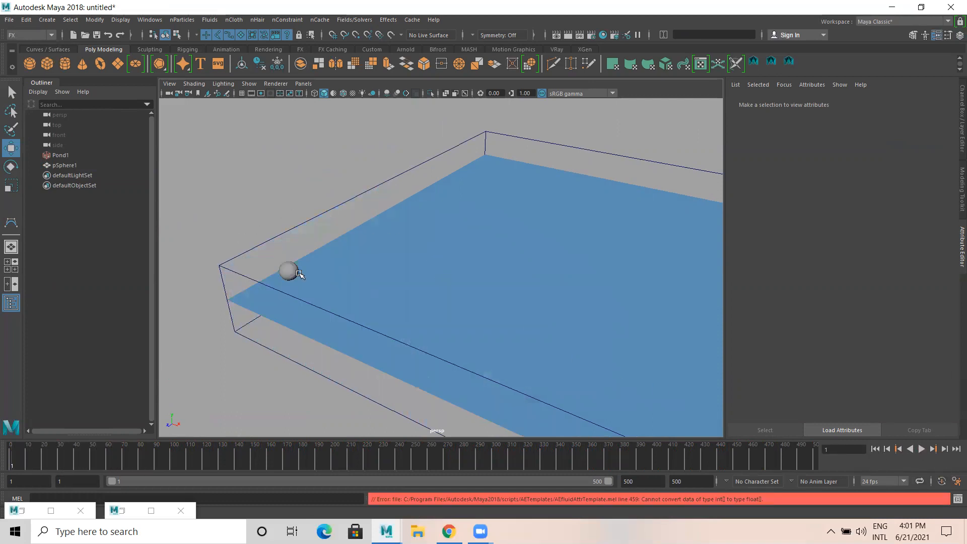
pyautogui.keyDown('alt'); pyautogui.moveTo(369, 292); pyautogui.dragTo(346, 312); pyautogui.keyUp('alt')
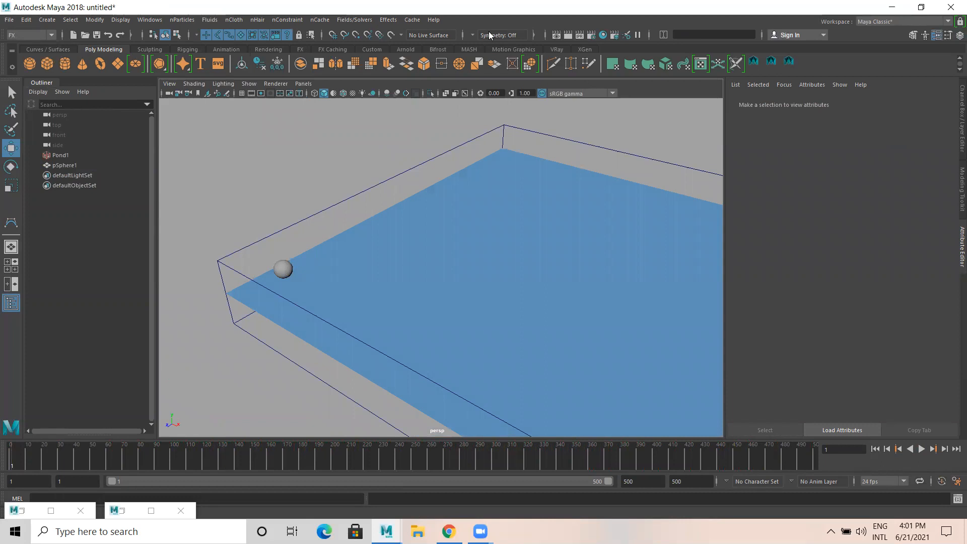
pyautogui.click(602, 257)
pyautogui.keyDown('alt'); pyautogui.moveTo(420, 259); pyautogui.dragTo(473, 263); pyautogui.keyUp('alt')
pyautogui.keyDown('alt'); pyautogui.moveTo(511, 264); pyautogui.dragTo(439, 283, button='middle'); pyautogui.keyUp('alt')
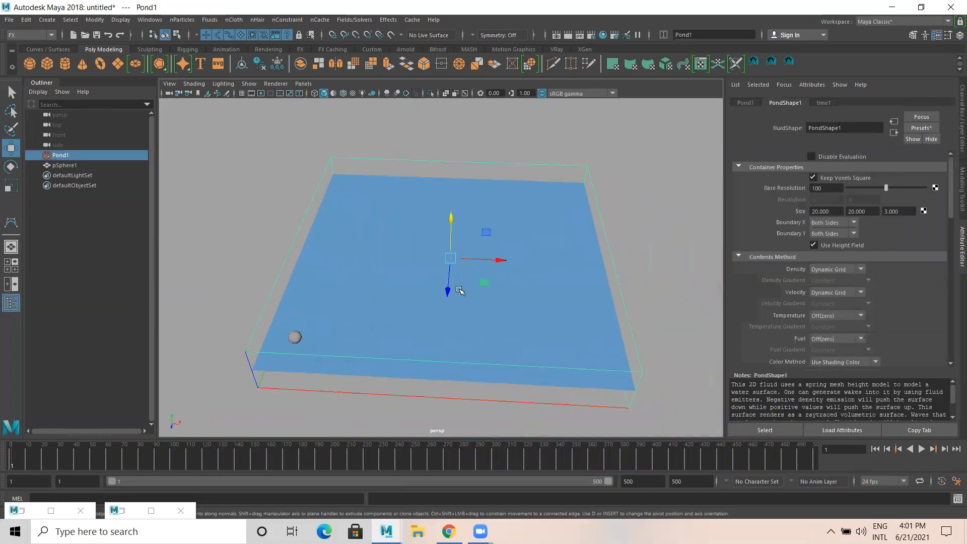
pyautogui.keyDown('alt'); pyautogui.moveTo(460, 290); pyautogui.dragTo(352, 251); pyautogui.keyUp('alt')
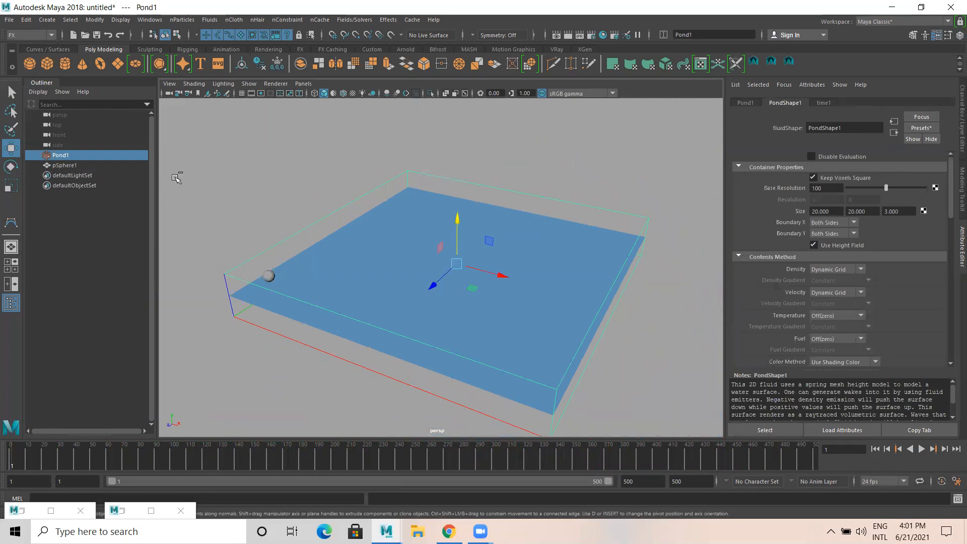
# Start a new empty scene without saving the current pond scene
pyautogui.hotkey('ctrl', 'n')
pyautogui.click(484, 269)
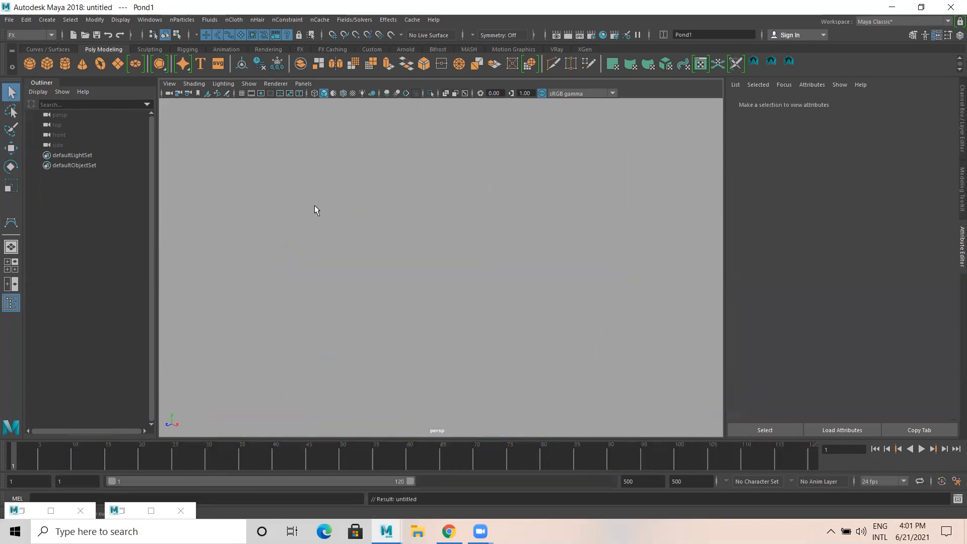
# Create a pond fluid in the empty scene with the viewport grid hidden
pyautogui.click(241, 93)
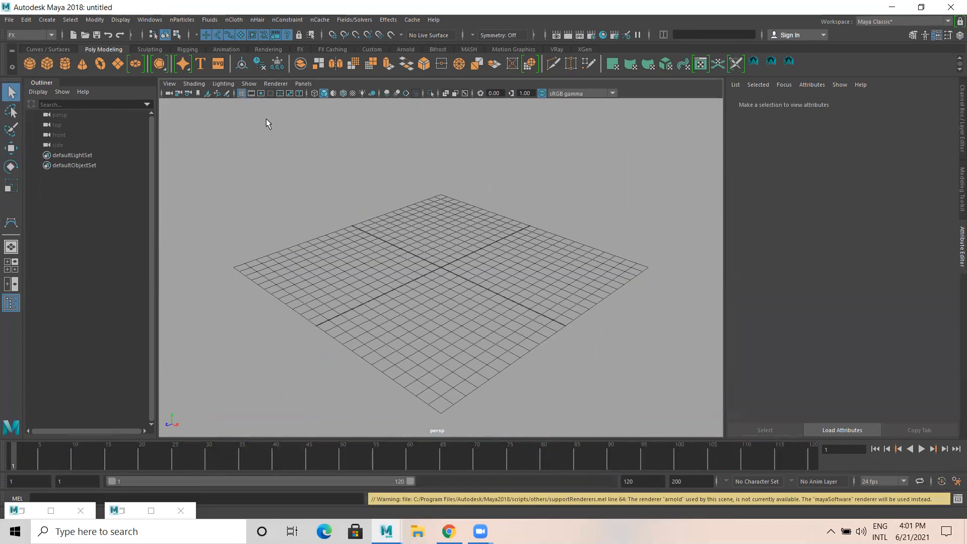
pyautogui.click(241, 93)
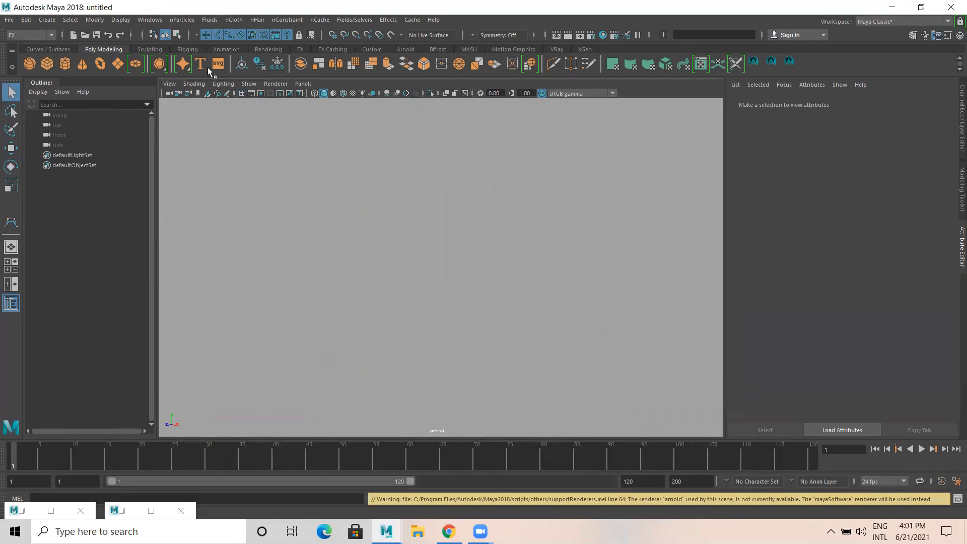
pyautogui.click(209, 19)
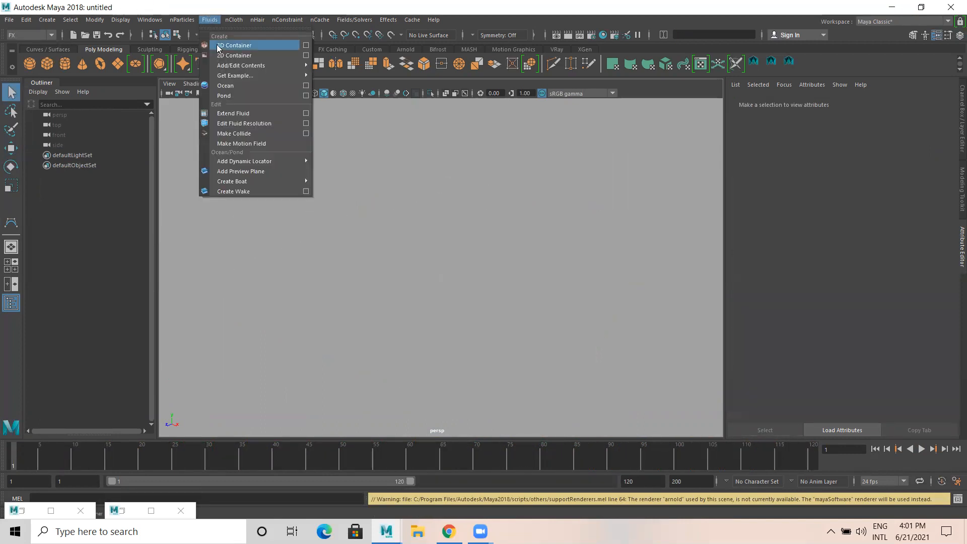
pyautogui.click(241, 96)
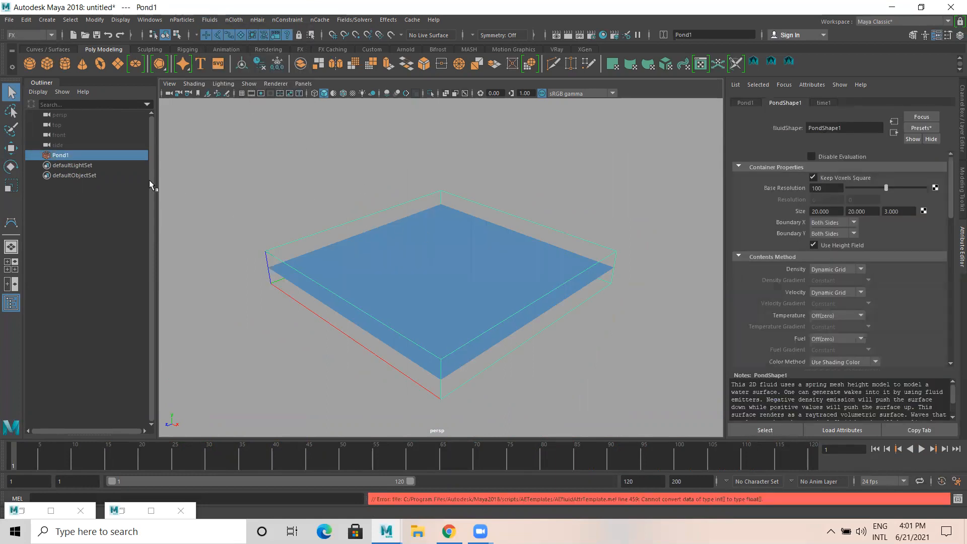
# Add a default polygon sphere just outside the pond
pyautogui.keyDown('alt'); pyautogui.moveTo(259, 161); pyautogui.dragTo(288, 218, button='right'); pyautogui.keyUp('alt')
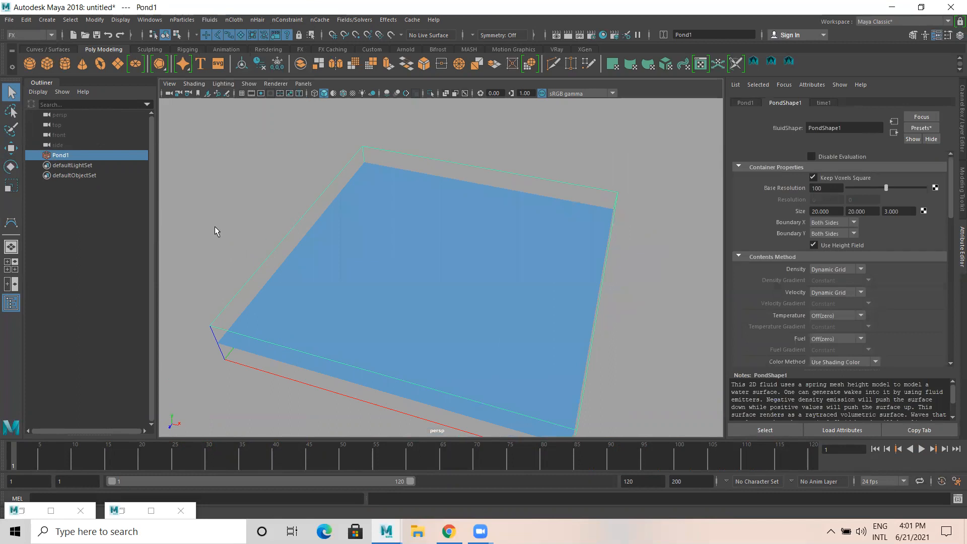
pyautogui.click(29, 63)
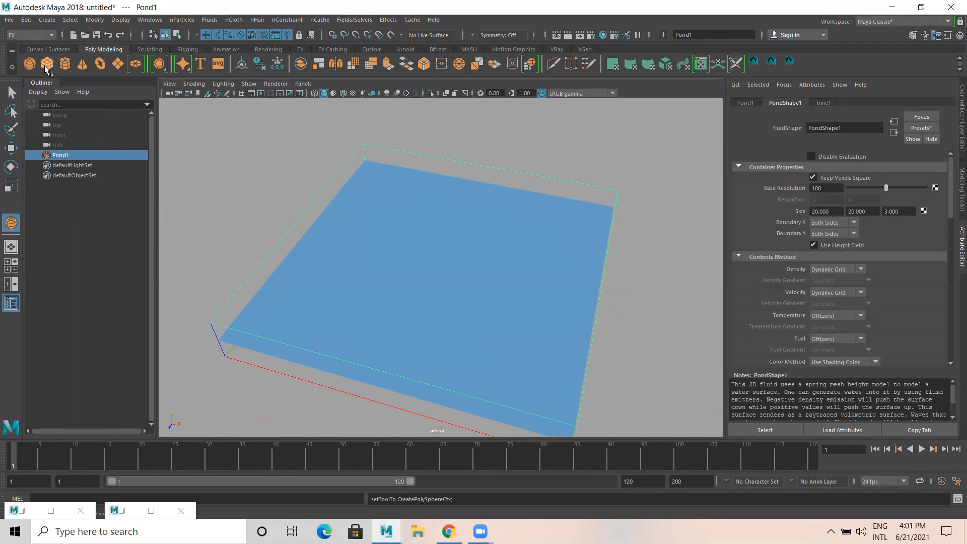
pyautogui.click(226, 211)
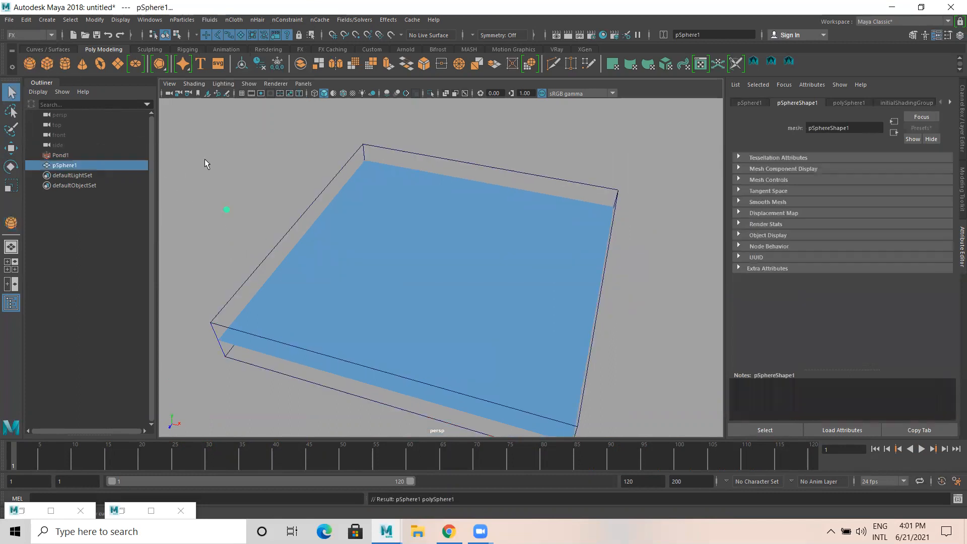
# Draw a wavy CV curve over the pond, starting near one corner and looping back beside its starting point
pyautogui.click(47, 20)
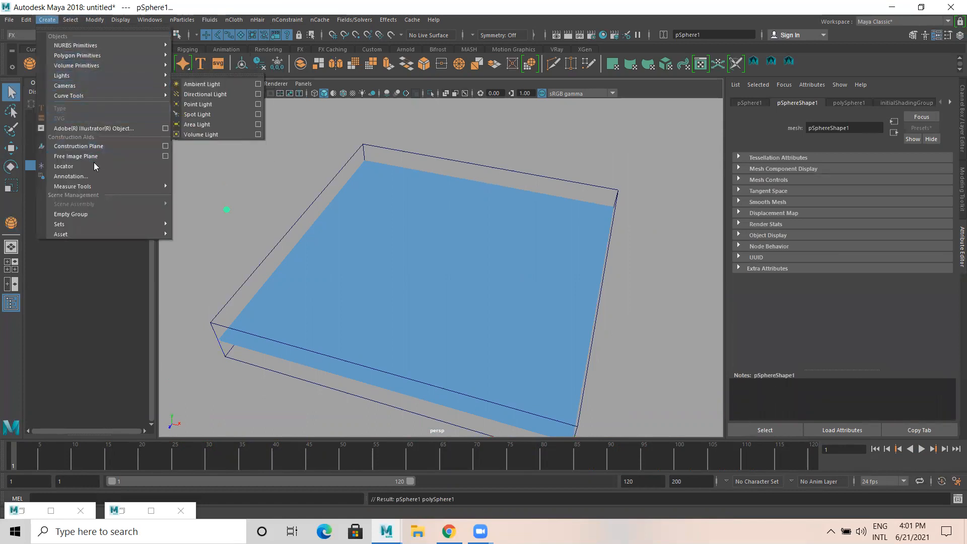
pyautogui.moveTo(76, 94)
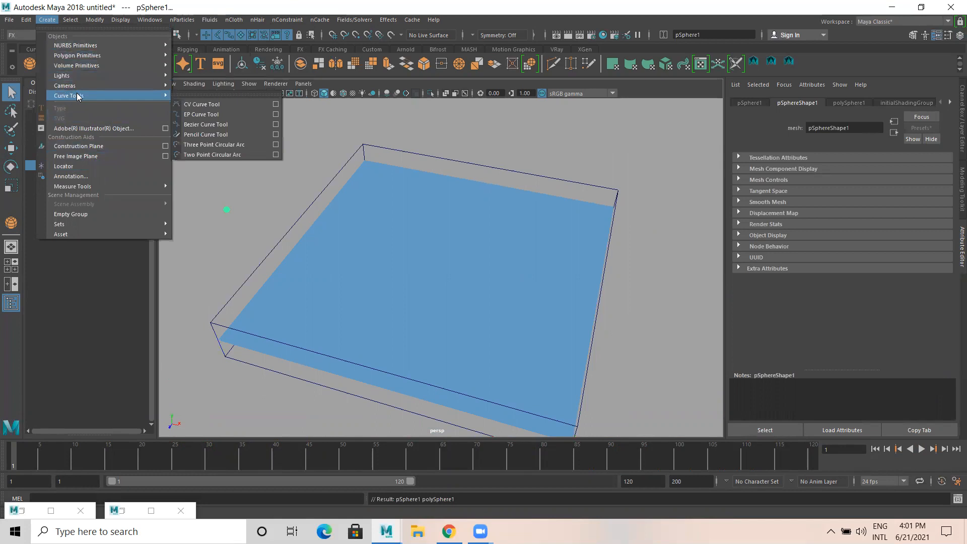
pyautogui.click(217, 100)
pyautogui.keyDown('alt'); pyautogui.moveTo(235, 140); pyautogui.dragTo(341, 395); pyautogui.keyUp('alt')
pyautogui.click(341, 397)
pyautogui.click(342, 367)
pyautogui.click(306, 344)
pyautogui.click(321, 321)
pyautogui.click(325, 298)
pyautogui.click(306, 278)
pyautogui.click(333, 267)
pyautogui.click(317, 242)
pyautogui.click(351, 229)
pyautogui.click(332, 199)
pyautogui.click(353, 186)
pyautogui.click(342, 161)
pyautogui.click(369, 151)
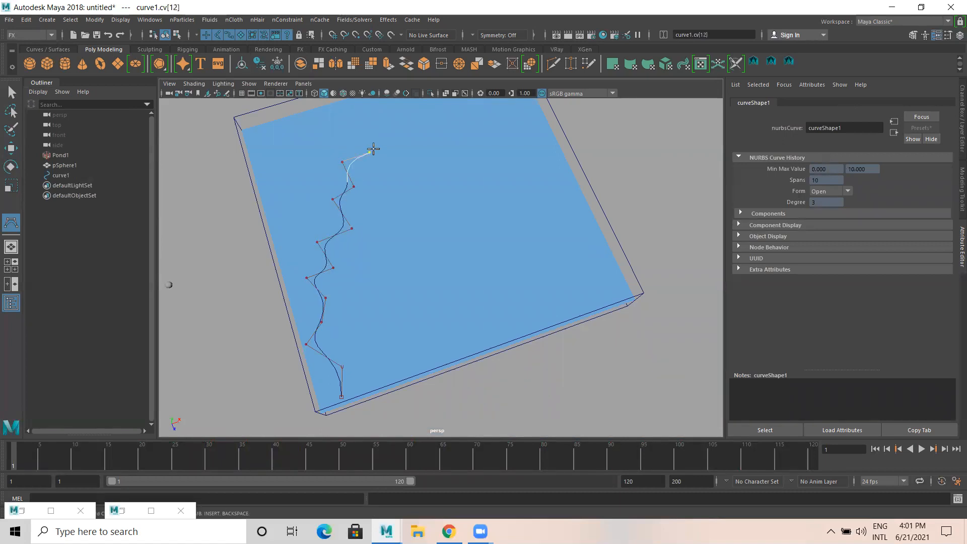
pyautogui.keyDown('alt'); pyautogui.moveTo(394, 152); pyautogui.dragTo(379, 182, button='middle'); pyautogui.keyUp('alt')
pyautogui.click(361, 154)
pyautogui.click(391, 164)
pyautogui.click(404, 146)
pyautogui.click(428, 164)
pyautogui.click(477, 157)
pyautogui.click(493, 176)
pyautogui.click(486, 199)
pyautogui.click(504, 204)
pyautogui.click(479, 236)
pyautogui.click(513, 259)
pyautogui.click(457, 285)
pyautogui.click(491, 303)
pyautogui.click(436, 319)
pyautogui.click(450, 348)
pyautogui.click(397, 359)
pyautogui.click(361, 396)
pyautogui.click(349, 379)
pyautogui.click(343, 413)
pyautogui.press('Return')
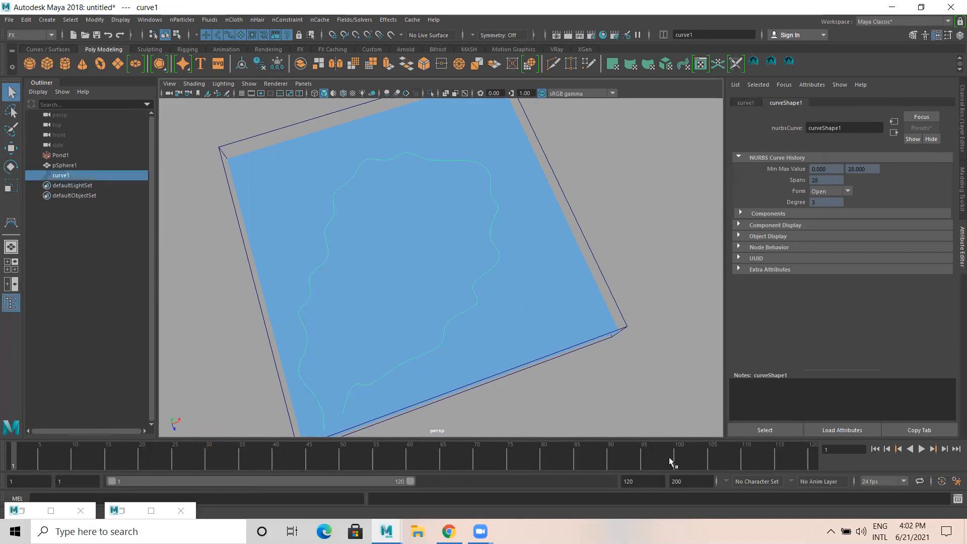
# Set the playback range to end at frame 300
pyautogui.click(617, 481)
pyautogui.write('300')
pyautogui.press('Return')
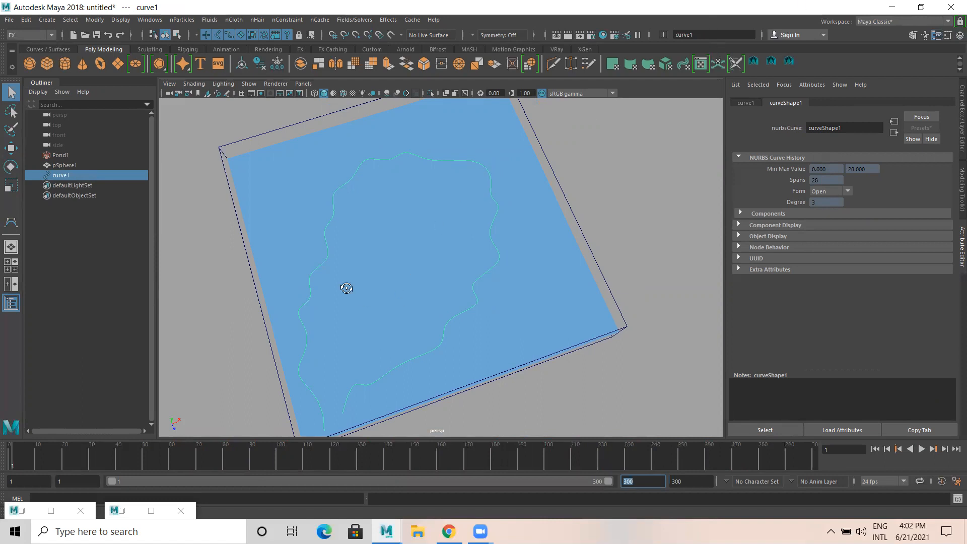
# Attach the sphere to the wavy curve as a motion path
pyautogui.keyDown('alt'); pyautogui.moveTo(346, 288); pyautogui.dragTo(472, 258); pyautogui.keyUp('alt')
pyautogui.click(317, 202)
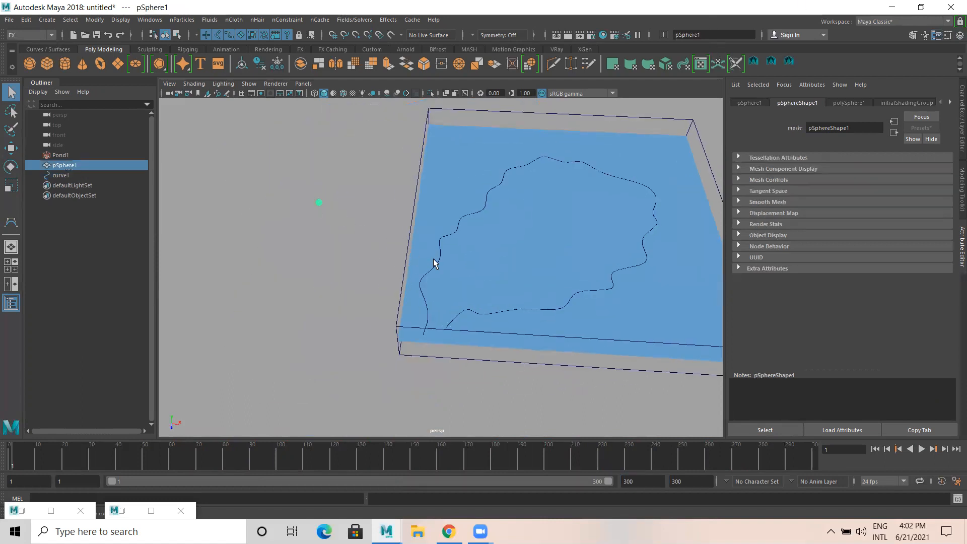
pyautogui.keyDown('shift'); pyautogui.click(433, 266); pyautogui.keyUp('shift')
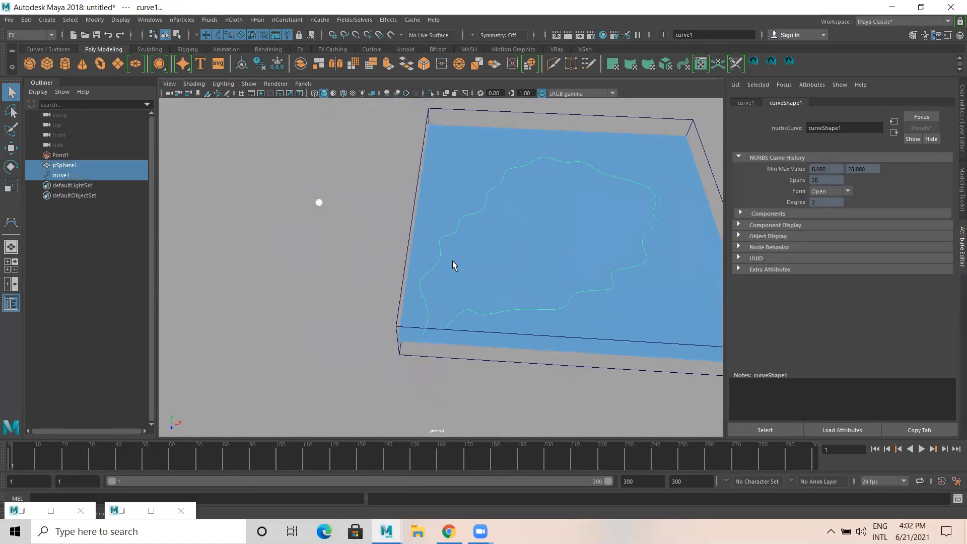
pyautogui.click(30, 35)
pyautogui.click(25, 64)
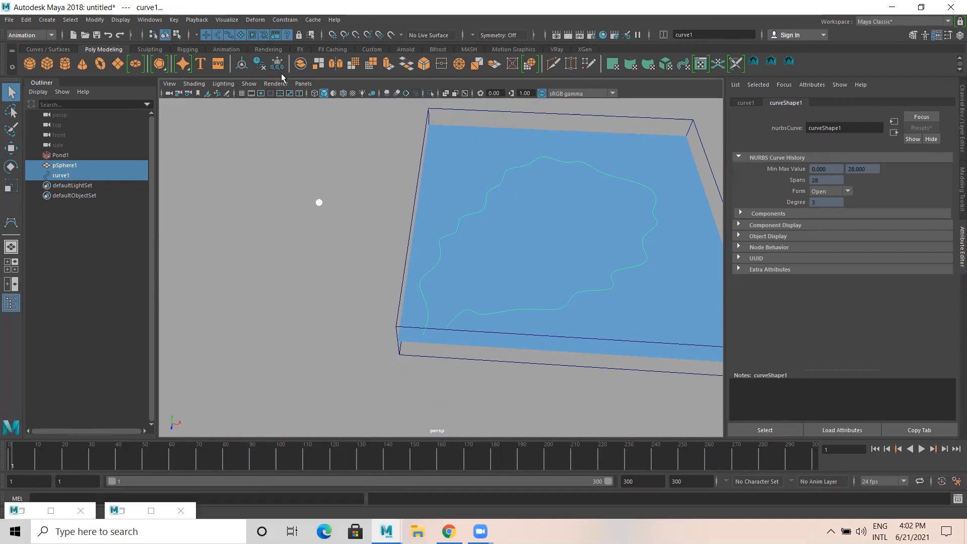
pyautogui.click(285, 20)
pyautogui.moveTo(340, 108)
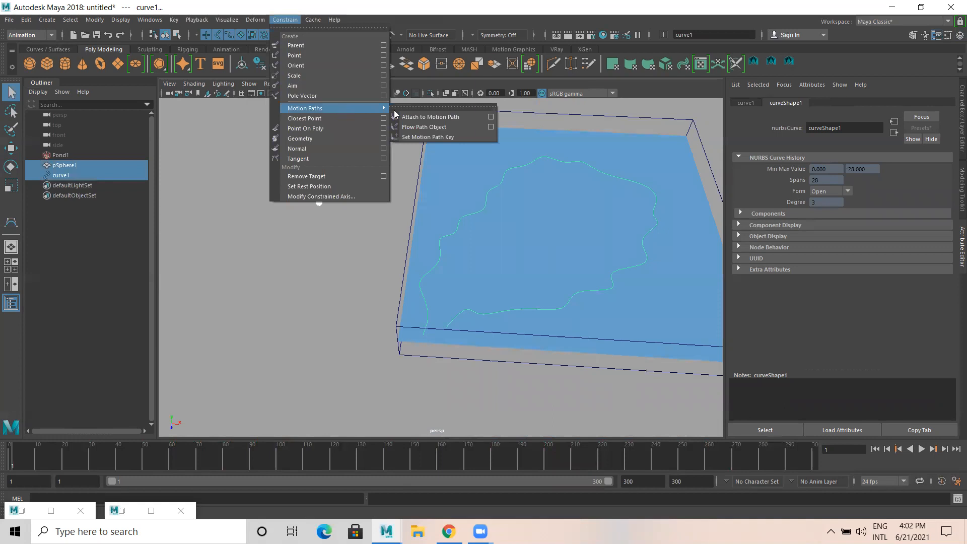
pyautogui.click(429, 118)
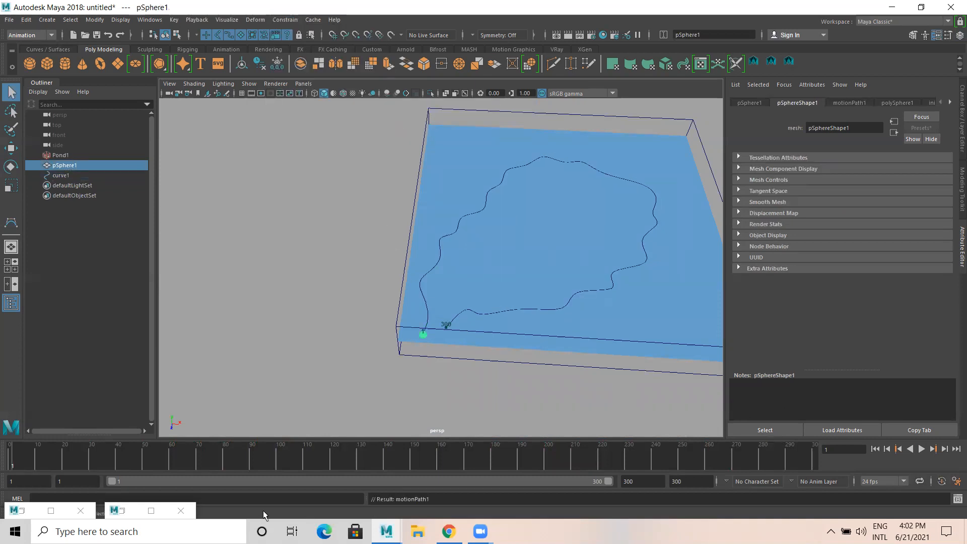
# Play the sphere's animation along the curve, examine its path over the pond, and return to the first frame
pyautogui.moveTo(15, 458)
pyautogui.mouseDown()
pyautogui.moveTo(590, 452)
pyautogui.moveTo(21, 448)
pyautogui.mouseUp()
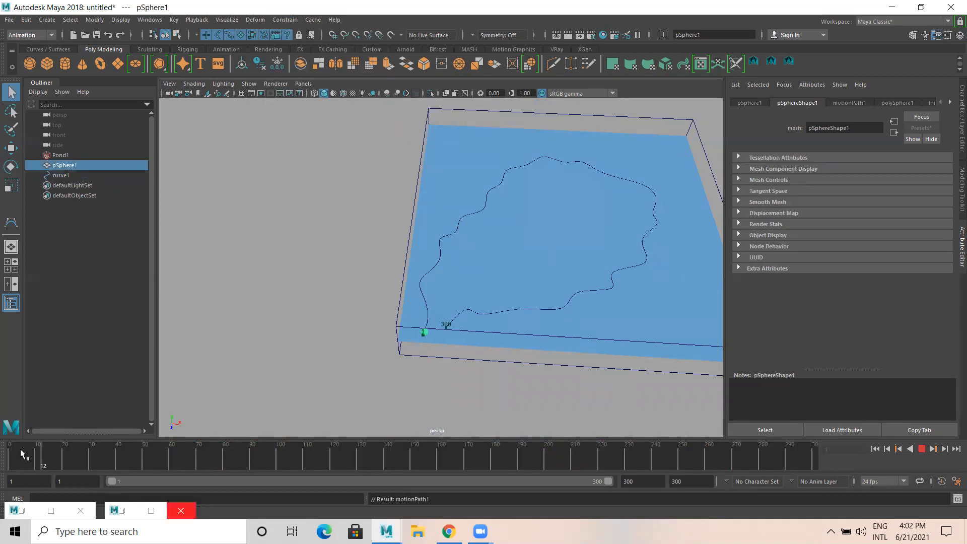
pyautogui.click(6, 444)
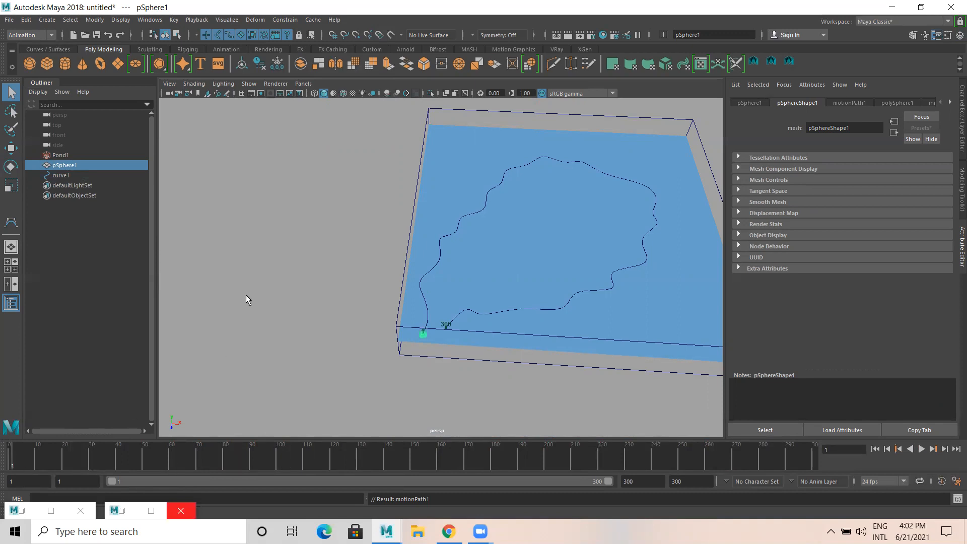
pyautogui.keyDown('alt'); pyautogui.moveTo(246, 294); pyautogui.dragTo(422, 300, button='right'); pyautogui.keyUp('alt')
pyautogui.keyDown('alt'); pyautogui.moveTo(422, 300); pyautogui.dragTo(322, 182, button='middle'); pyautogui.keyUp('alt')
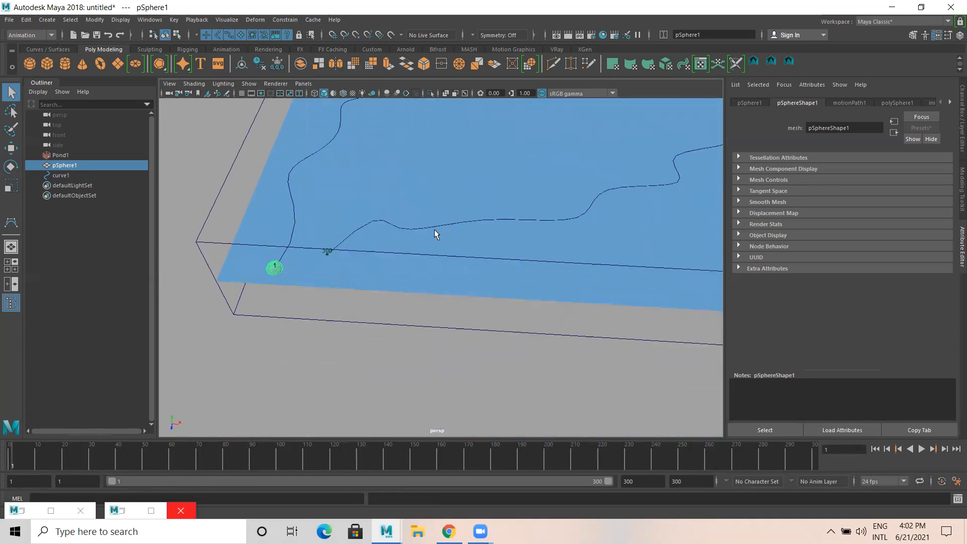
pyautogui.keyDown('alt'); pyautogui.moveTo(524, 293); pyautogui.dragTo(369, 298, button='right'); pyautogui.keyUp('alt')
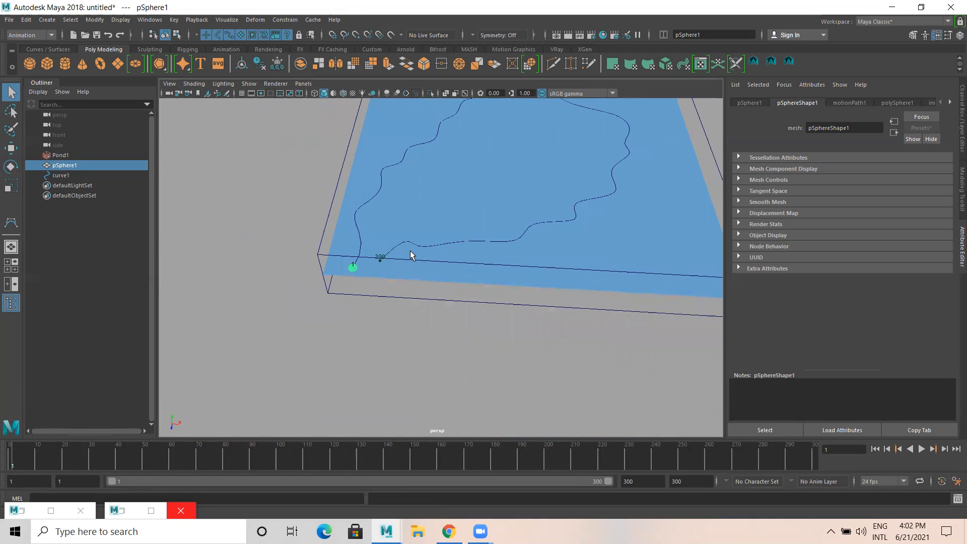
pyautogui.keyDown('alt'); pyautogui.moveTo(413, 255); pyautogui.dragTo(369, 357, button='middle'); pyautogui.keyUp('alt')
pyautogui.keyDown('alt'); pyautogui.moveTo(329, 326); pyautogui.dragTo(197, 375); pyautogui.keyUp('alt')
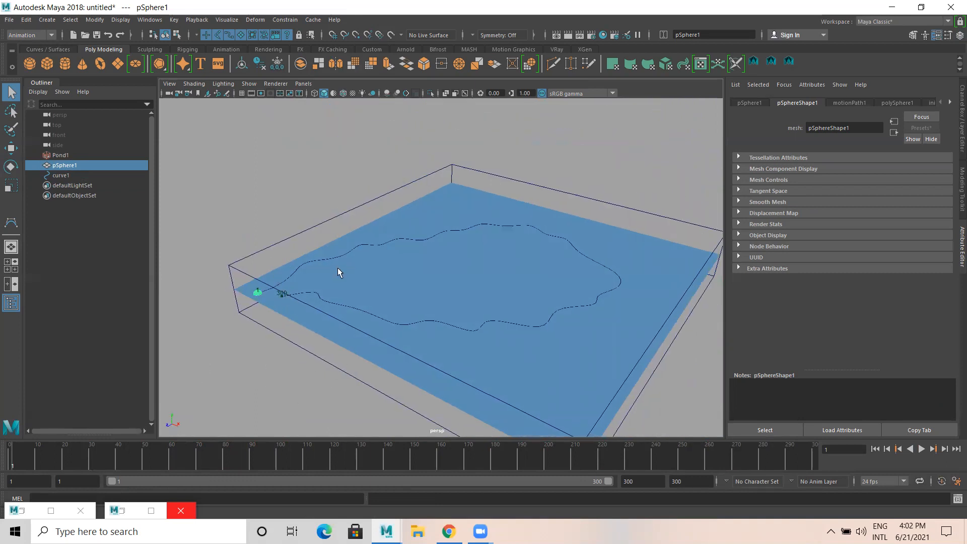
pyautogui.hotkey('alt', 'v')
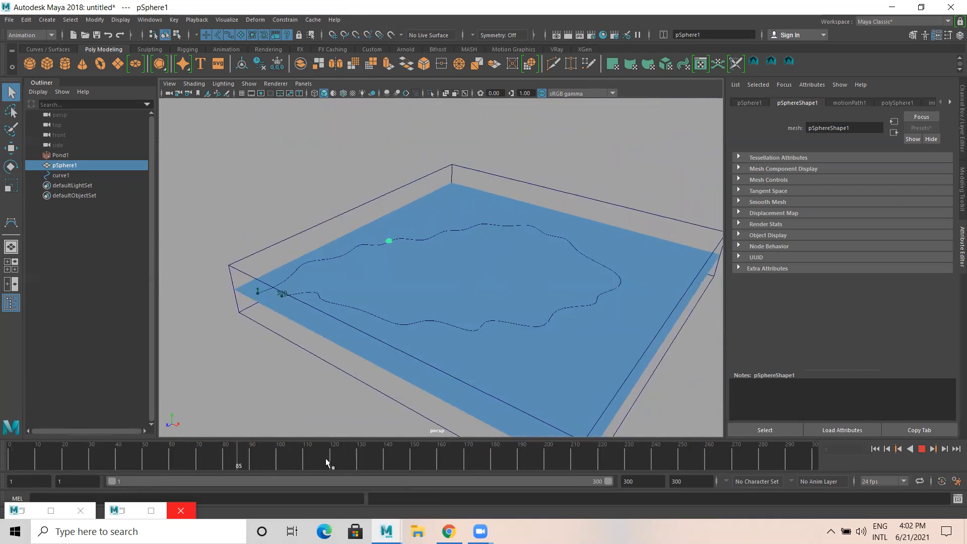
pyautogui.moveTo(53, 431); pyautogui.dragTo(4, 432)
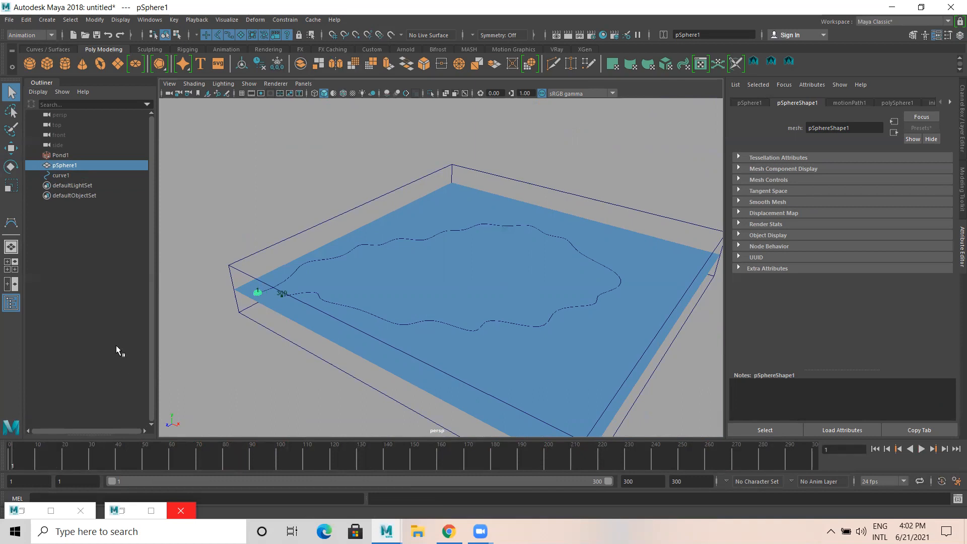
# Open the Graph Editor for the sphere's motion path animation and place it beside the sphere
pyautogui.keyDown('alt'); pyautogui.moveTo(433, 340); pyautogui.dragTo(584, 334, button='right'); pyautogui.keyUp('alt')
pyautogui.keyDown('alt'); pyautogui.moveTo(541, 300); pyautogui.dragTo(740, 252, button='middle'); pyautogui.keyUp('alt')
pyautogui.keyDown('alt'); pyautogui.moveTo(456, 279); pyautogui.dragTo(516, 274, button='right'); pyautogui.keyUp('alt')
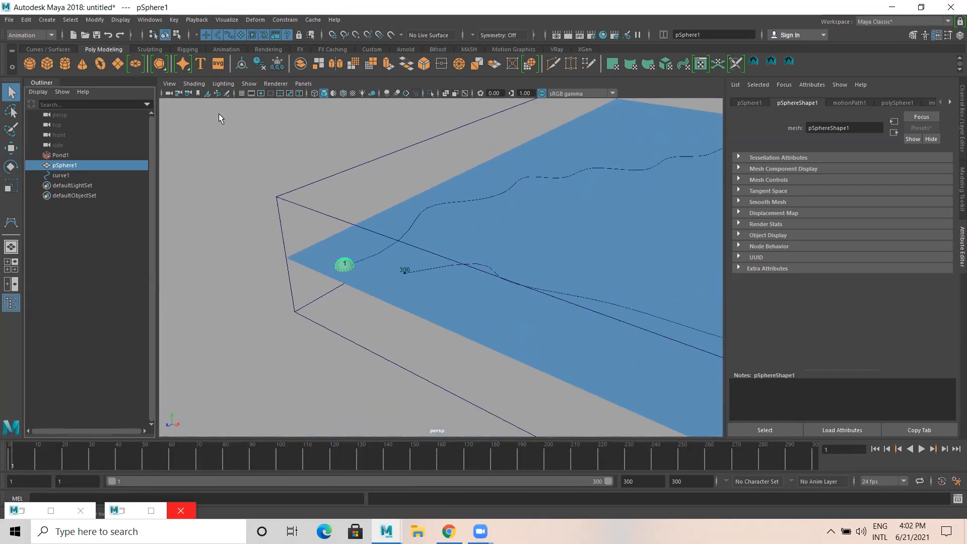
pyautogui.click(150, 19)
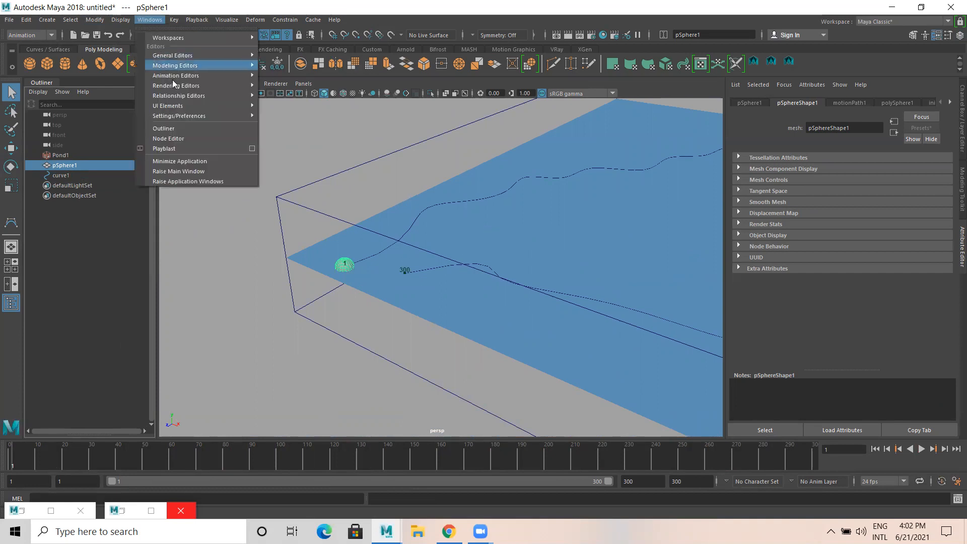
pyautogui.moveTo(184, 76)
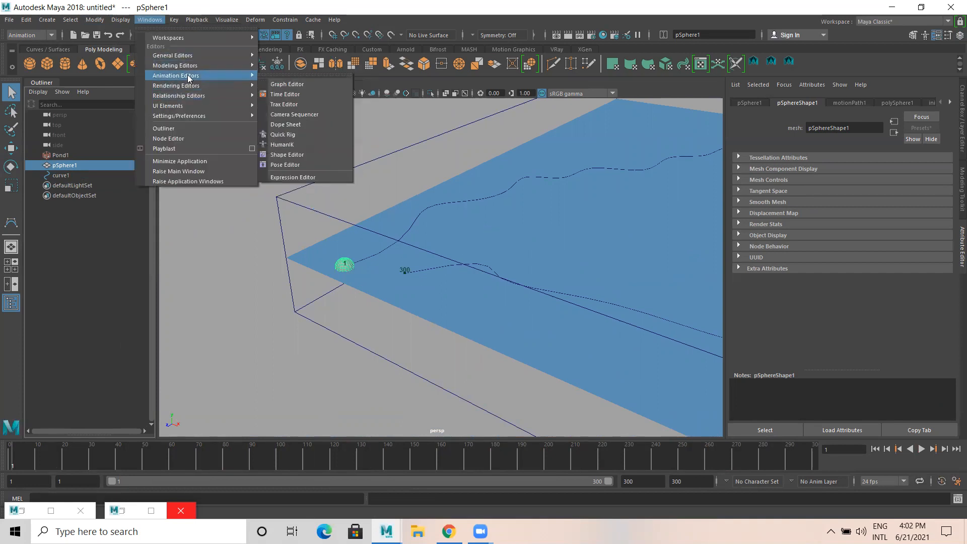
pyautogui.click(293, 85)
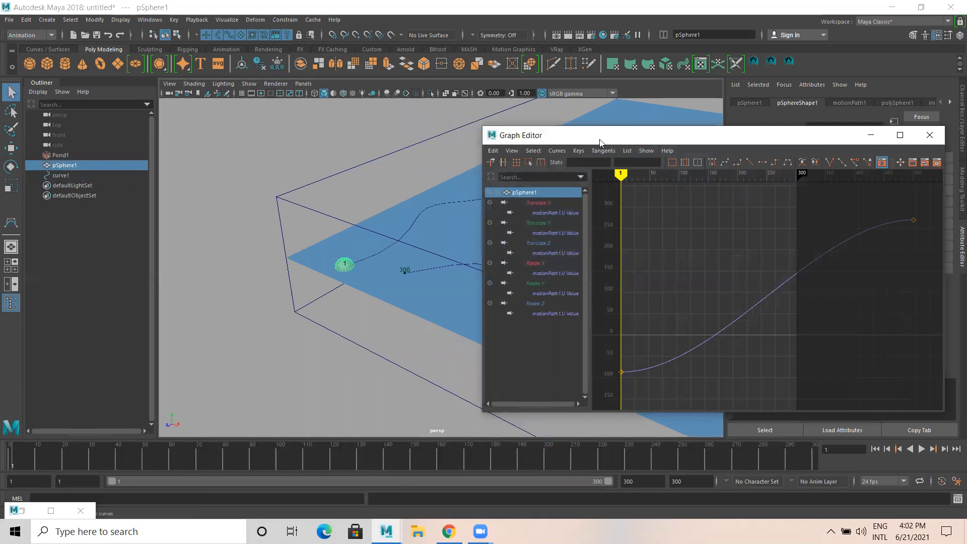
pyautogui.moveTo(599, 139); pyautogui.dragTo(513, 118)
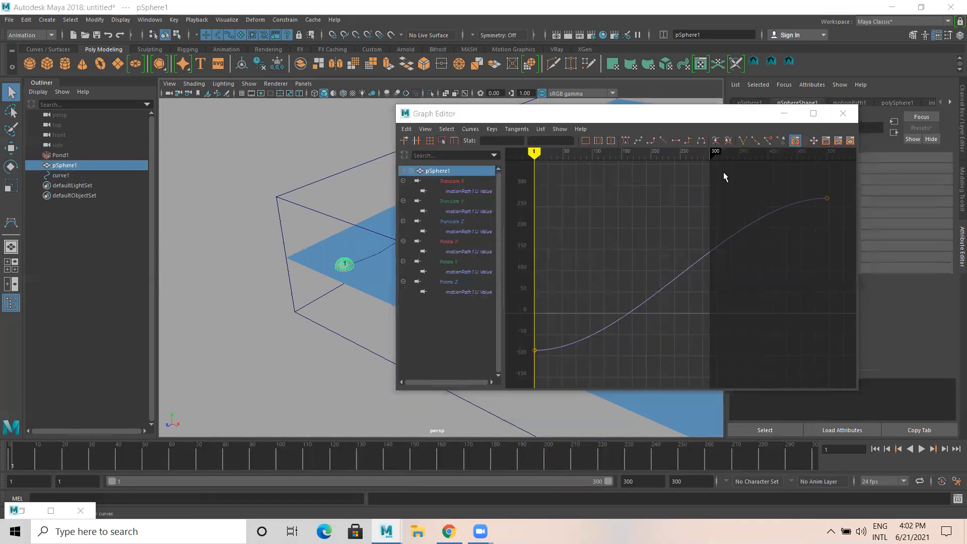
# Bake the sphere's motion path channels into keyframes from frame 1 and simplify the baked curves
pyautogui.click(470, 129)
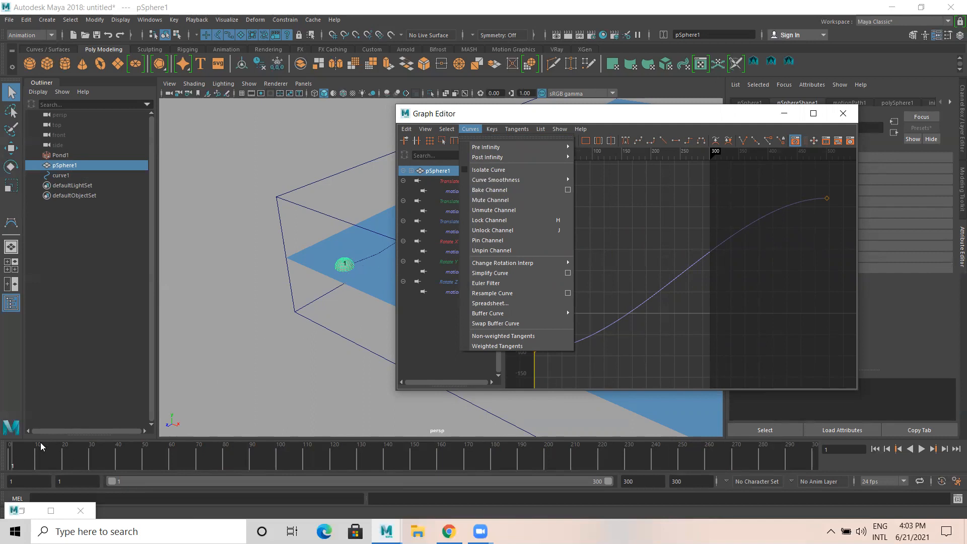
pyautogui.moveTo(24, 455); pyautogui.dragTo(83, 463)
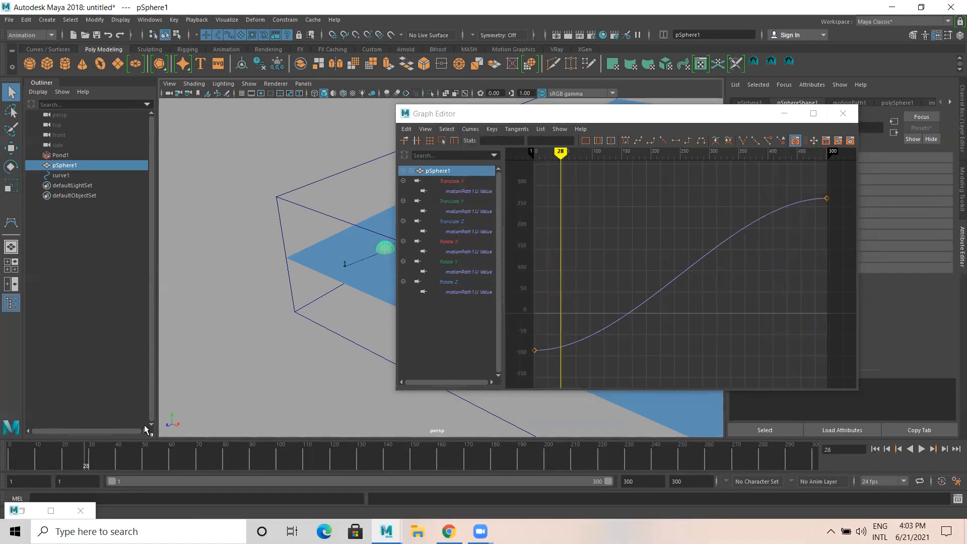
pyautogui.moveTo(42, 457); pyautogui.dragTo(11, 462)
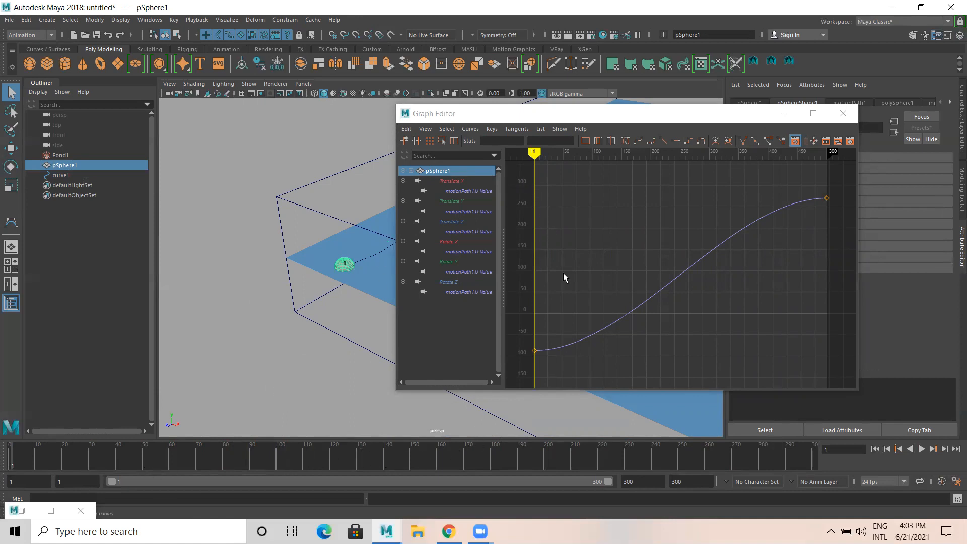
pyautogui.click(466, 131)
pyautogui.click(492, 188)
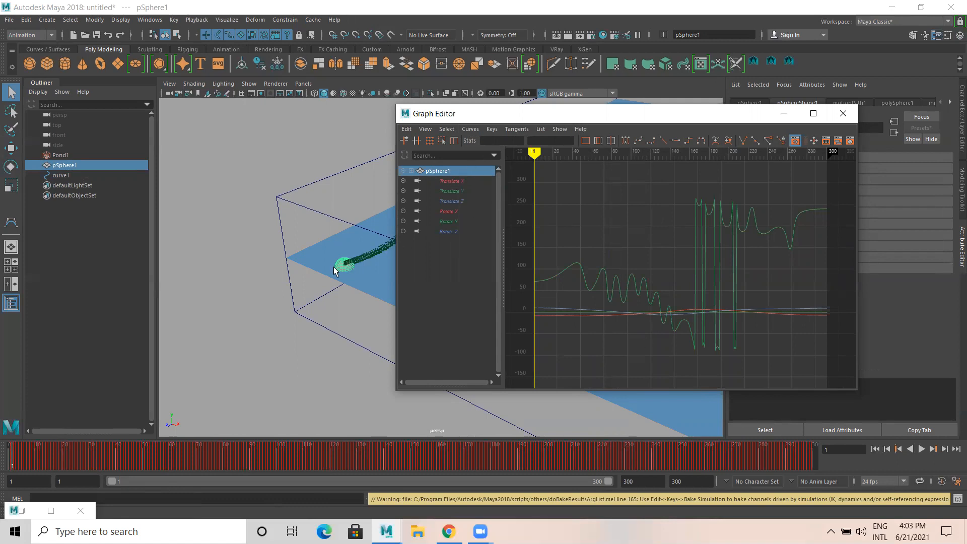
pyautogui.click(476, 131)
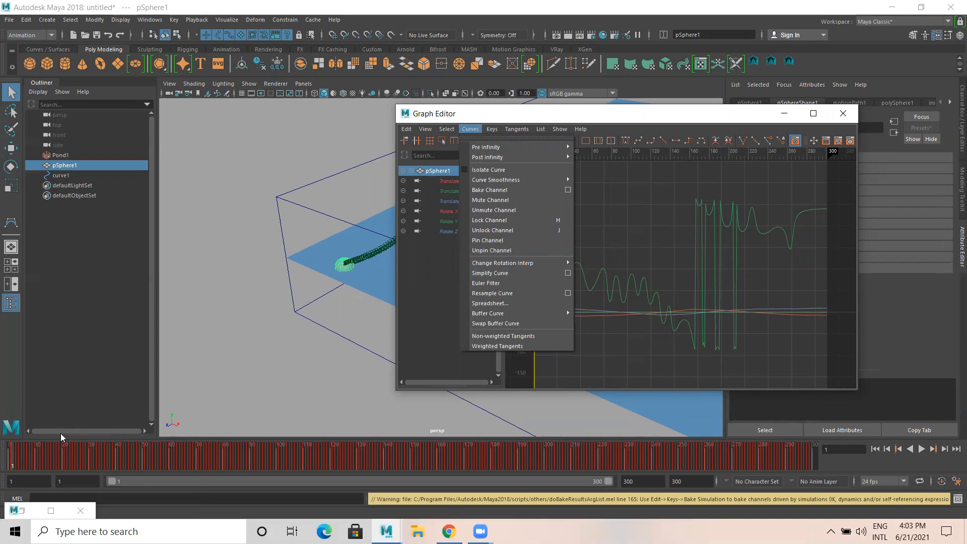
pyautogui.click(499, 273)
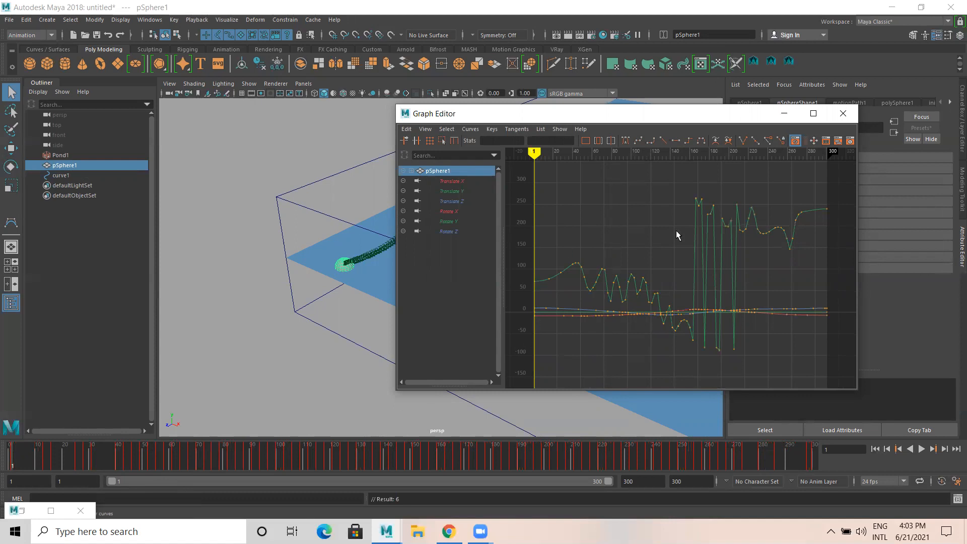
# Minimize the Graph Editor, delete the motion path curve, and play the sphere's baked animation before returning to the first frame
pyautogui.click(785, 114)
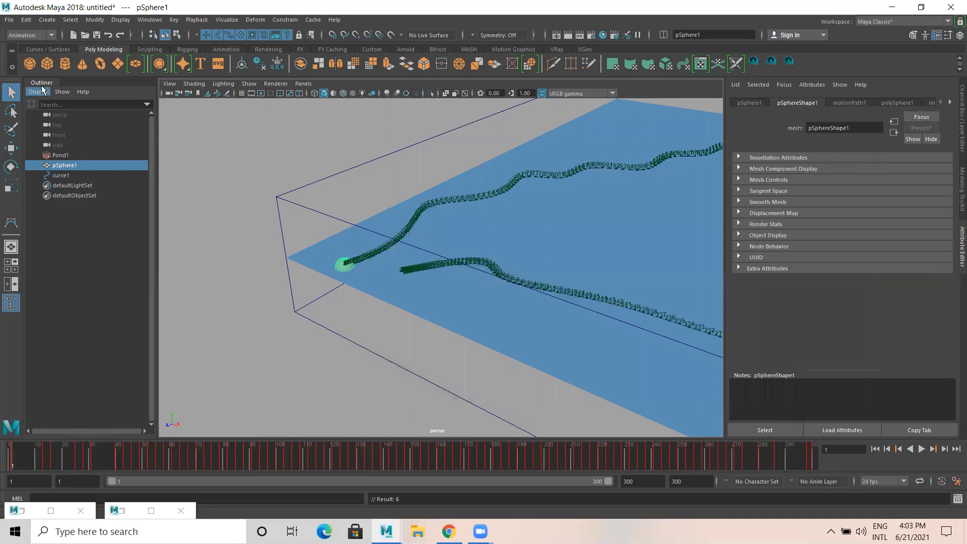
pyautogui.click(65, 176)
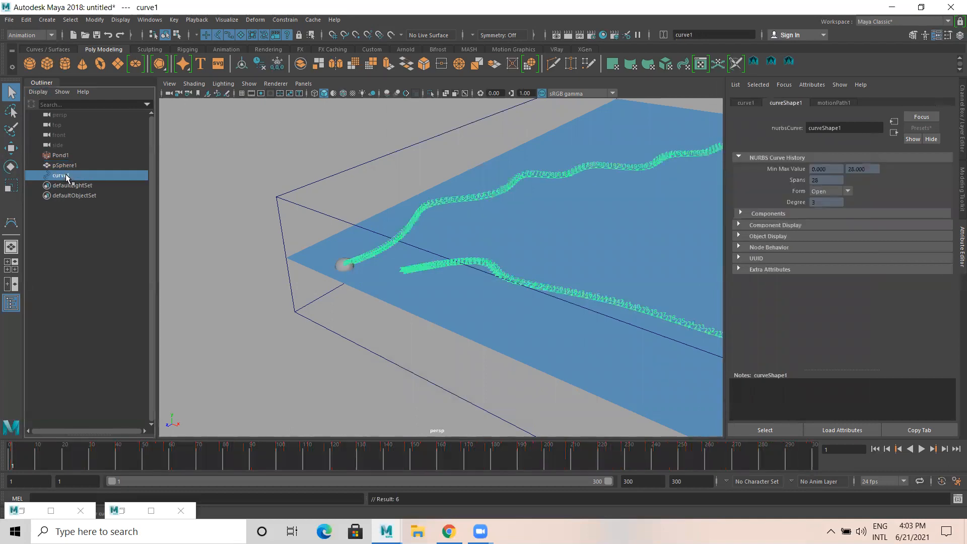
pyautogui.press('Delete')
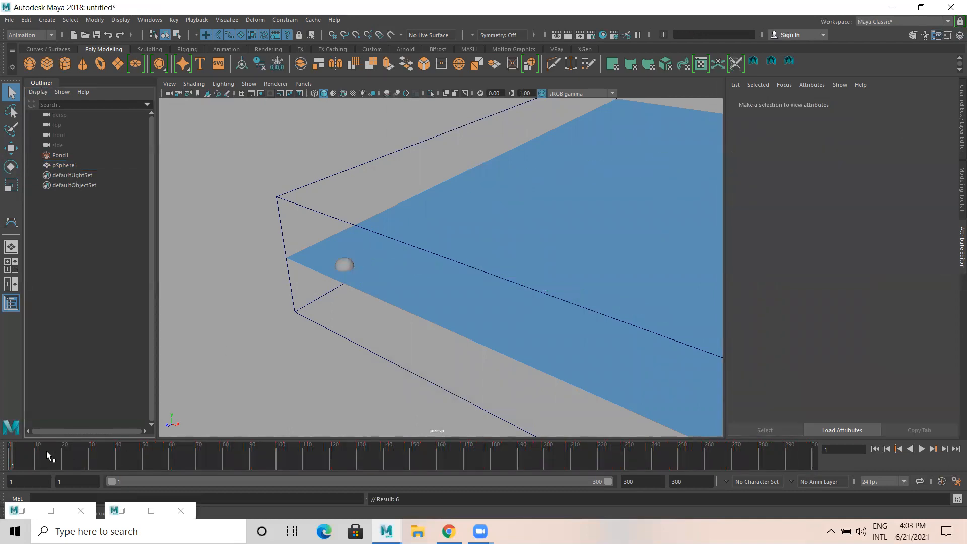
pyautogui.hotkey('alt', 'v')
pyautogui.moveTo(548, 445); pyautogui.dragTo(5, 462)
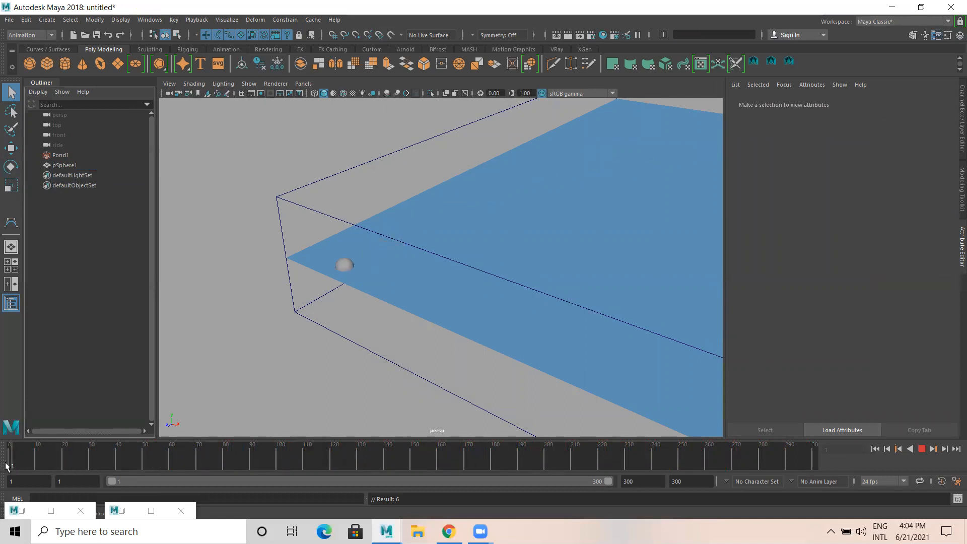
# Raise the sphere above the water surface and key that position at frame 1
pyautogui.click(343, 264)
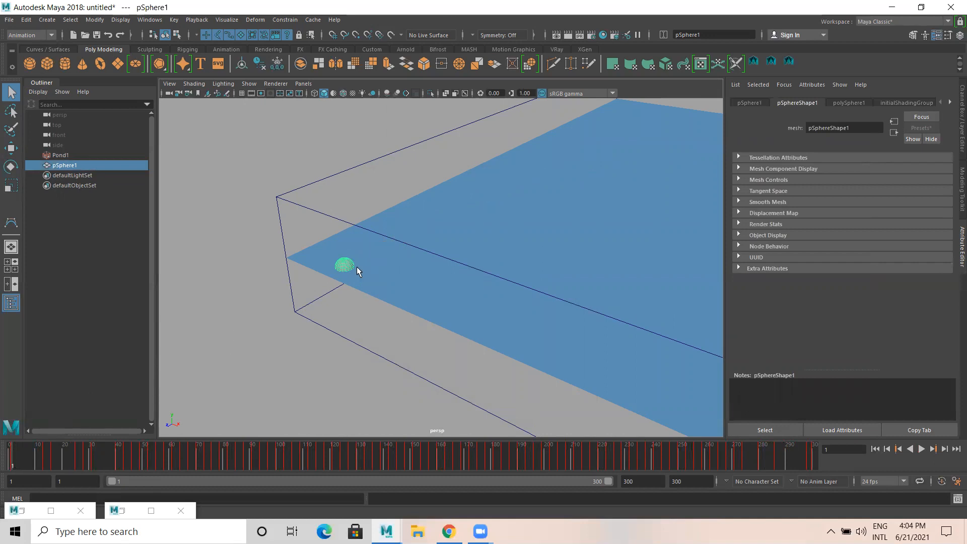
pyautogui.press('w')
pyautogui.moveTo(338, 221); pyautogui.dragTo(324, 196)
pyautogui.press('s')
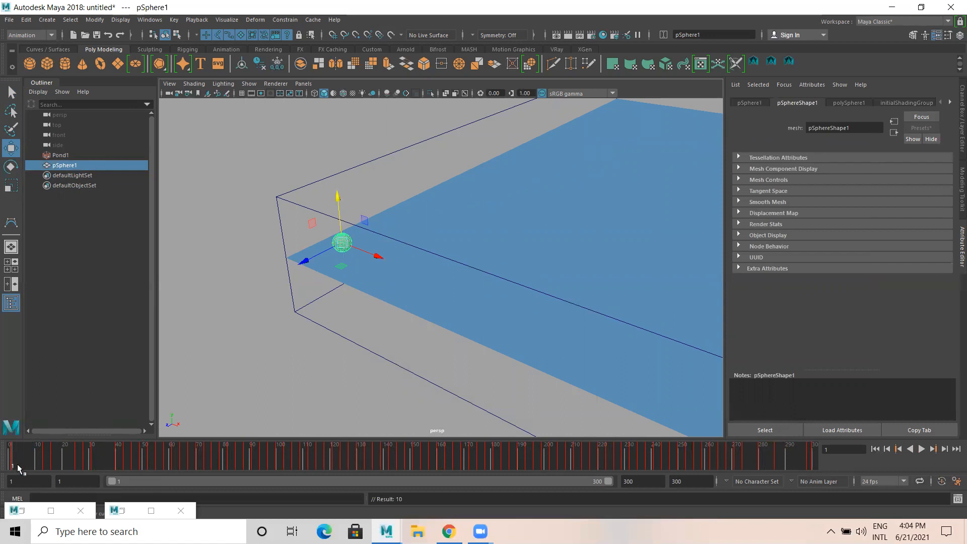
# Lower the sphere into the water with a key at frame 4, and play the drop before returning to the first frame
pyautogui.click(20, 461)
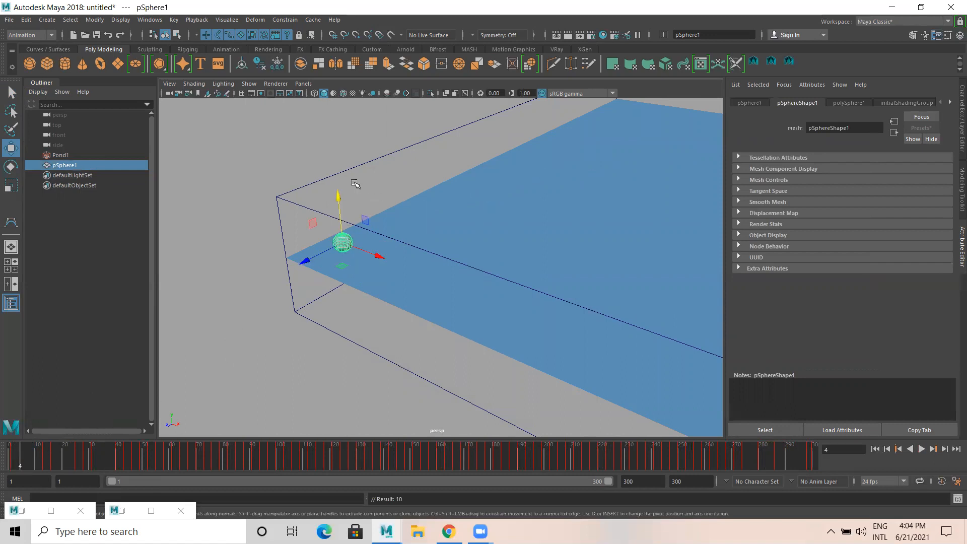
pyautogui.moveTo(340, 199); pyautogui.dragTo(343, 225)
pyautogui.press('s')
pyautogui.click(25, 458)
pyautogui.hotkey('alt', 'v')
pyautogui.moveTo(136, 460); pyautogui.dragTo(5, 462)
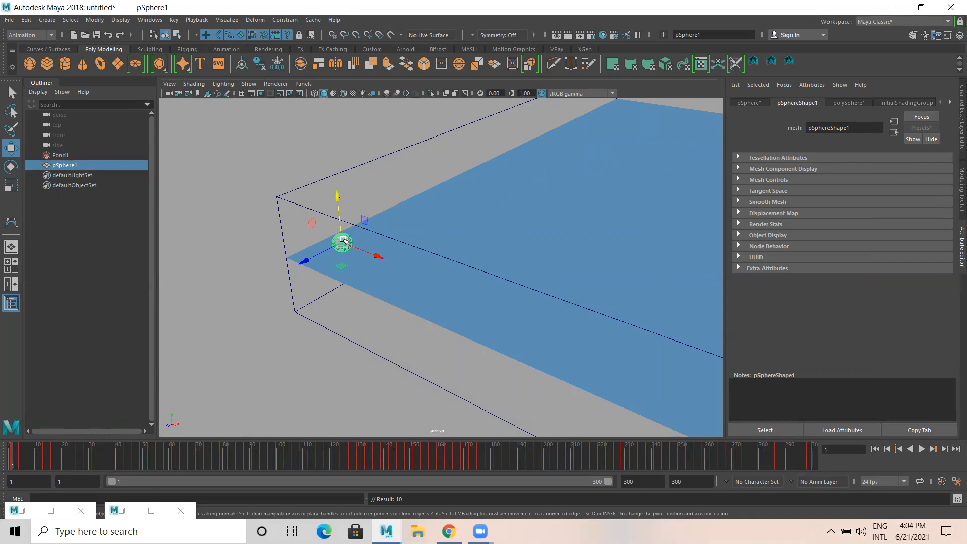
# Make the sphere collide with the pond fluid and play the simulation to check the ripples
pyautogui.keyDown('shift'); pyautogui.click(313, 194); pyautogui.keyUp('shift')
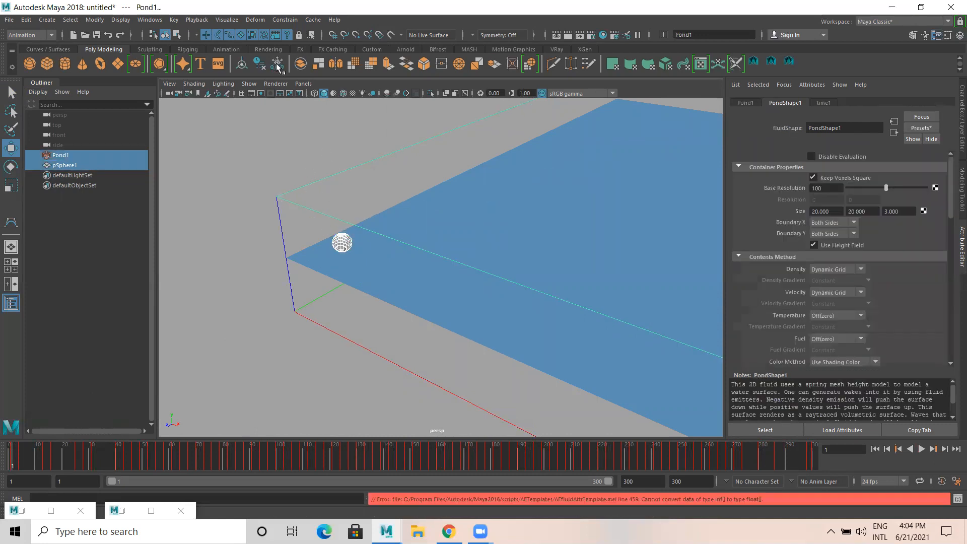
pyautogui.click(23, 34)
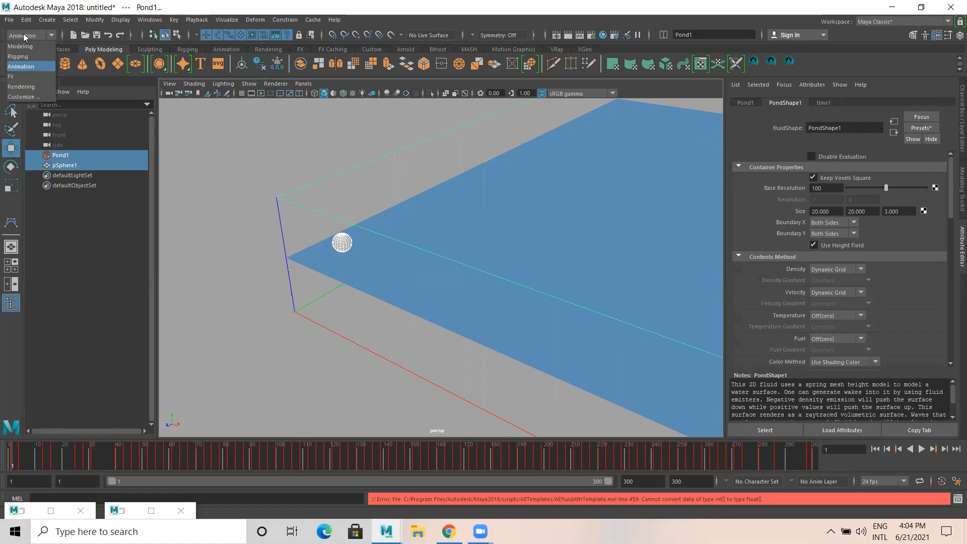
pyautogui.click(24, 76)
pyautogui.click(209, 19)
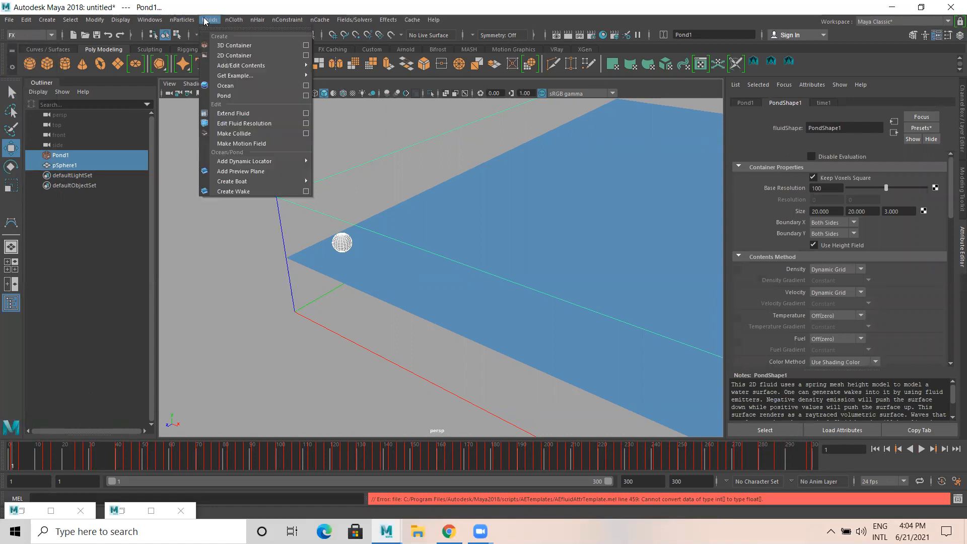
pyautogui.click(242, 134)
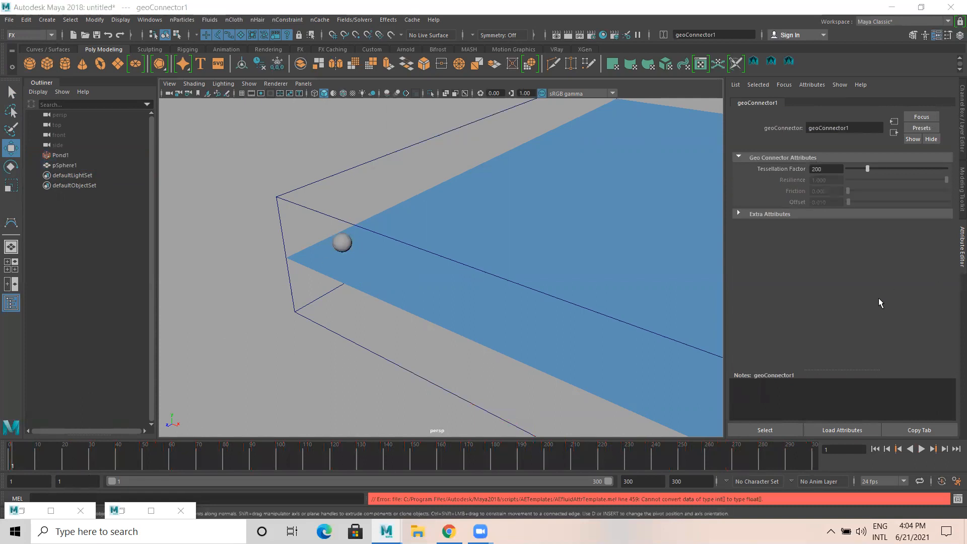
pyautogui.click(921, 449)
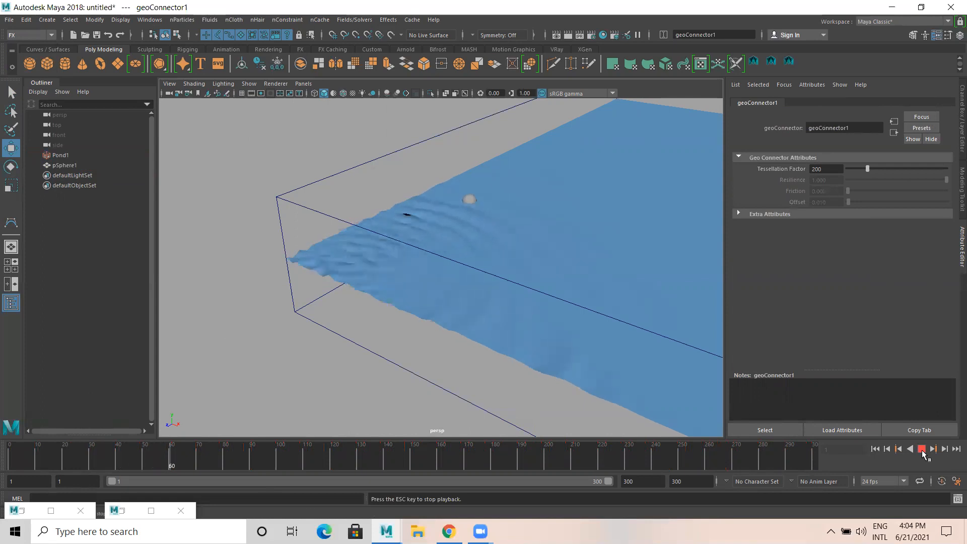
pyautogui.click(921, 448)
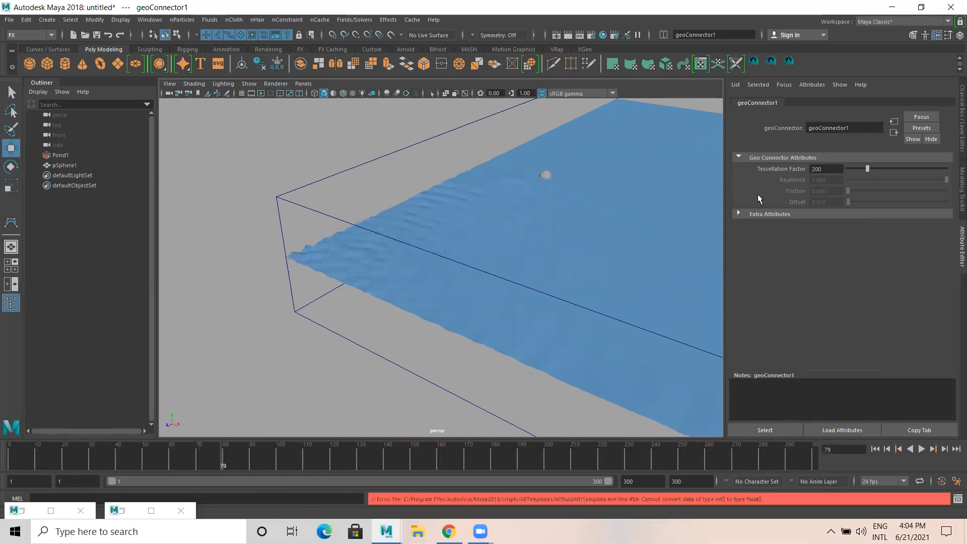
# Set the geo connector's Tessellation Factor to 1000 and replay the simulation from the first frame
pyautogui.moveTo(830, 169); pyautogui.dragTo(785, 170)
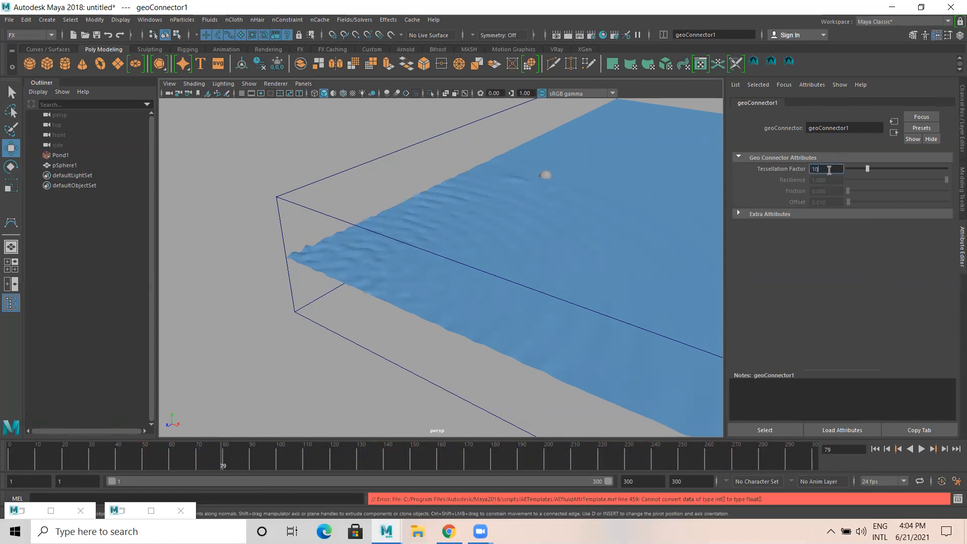
pyautogui.press('Return')
pyautogui.click(875, 449)
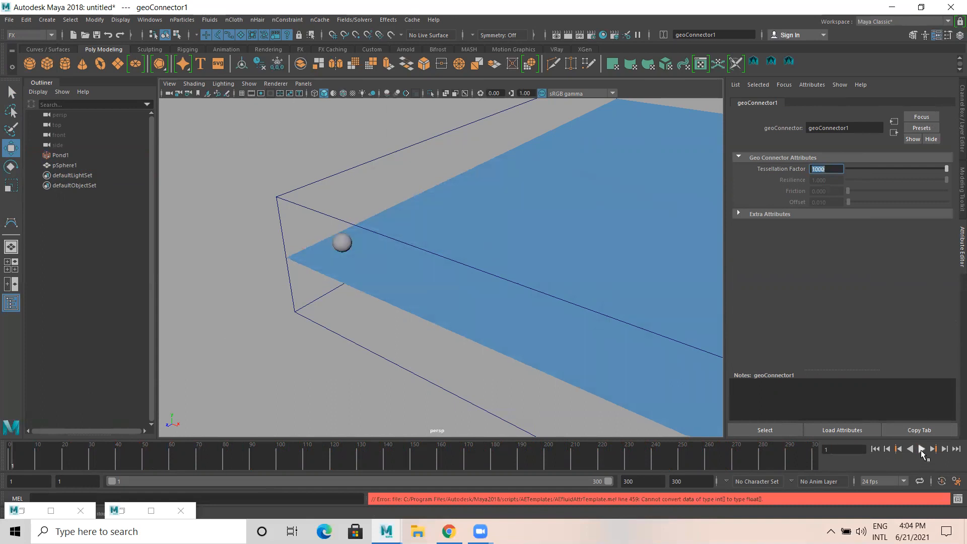
pyautogui.click(921, 449)
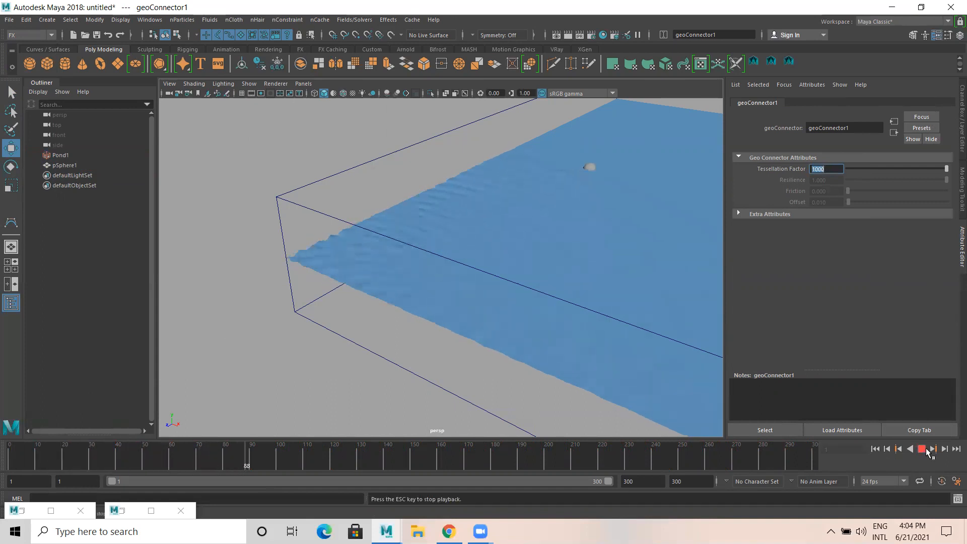
pyautogui.click(920, 448)
# Try a Base Resolution of 200 for the pond and replay the simulation from the first frame
pyautogui.click(454, 166)
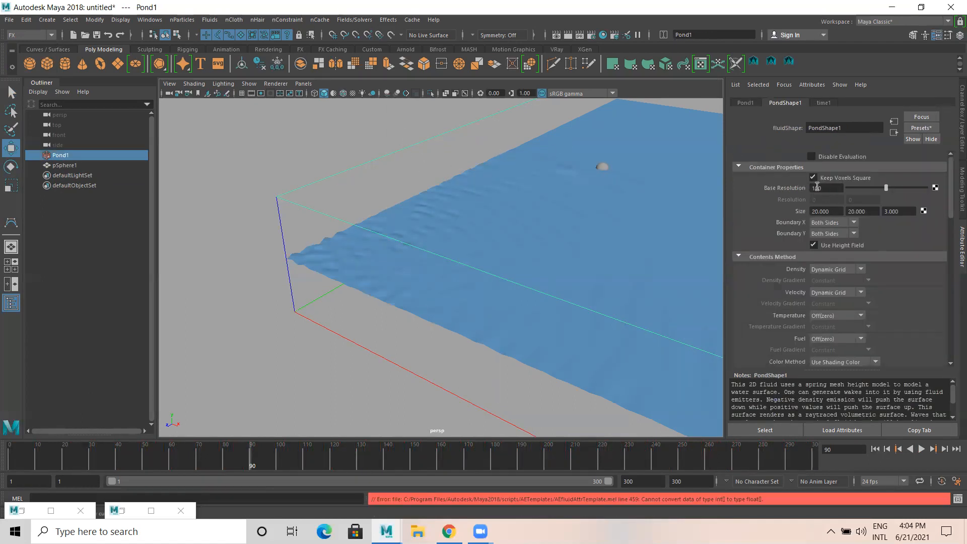
pyautogui.doubleClick(825, 187)
pyautogui.write('200')
pyautogui.press('Return')
pyautogui.click(899, 450)
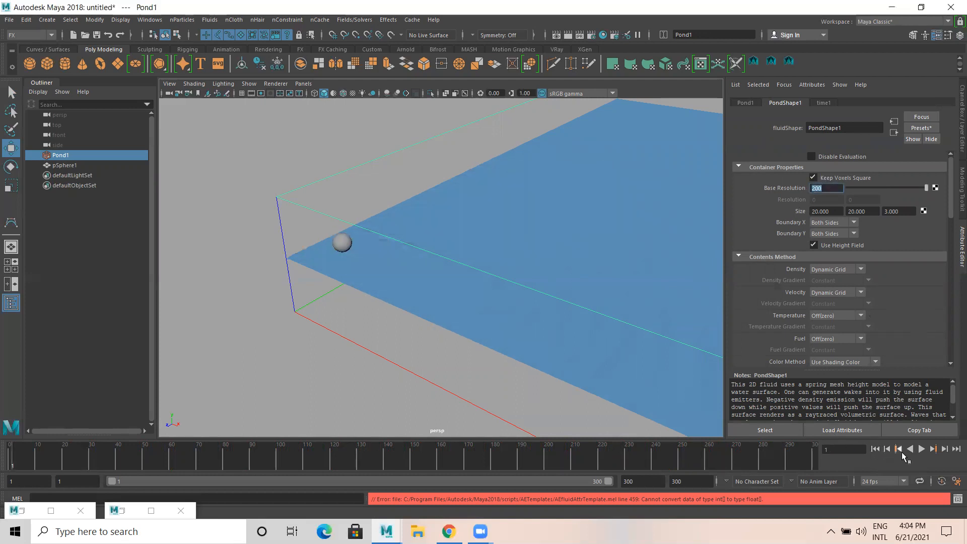
pyautogui.click(921, 449)
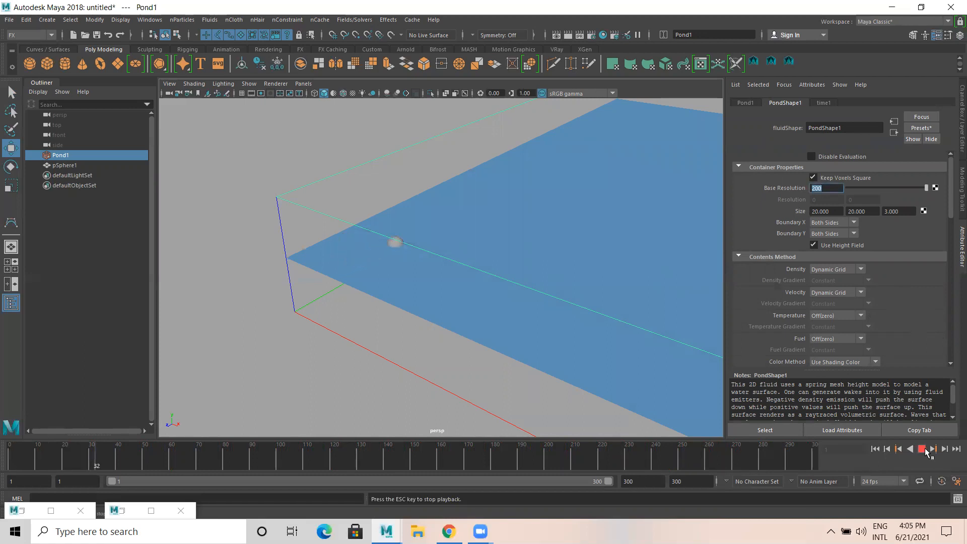
pyautogui.click(922, 449)
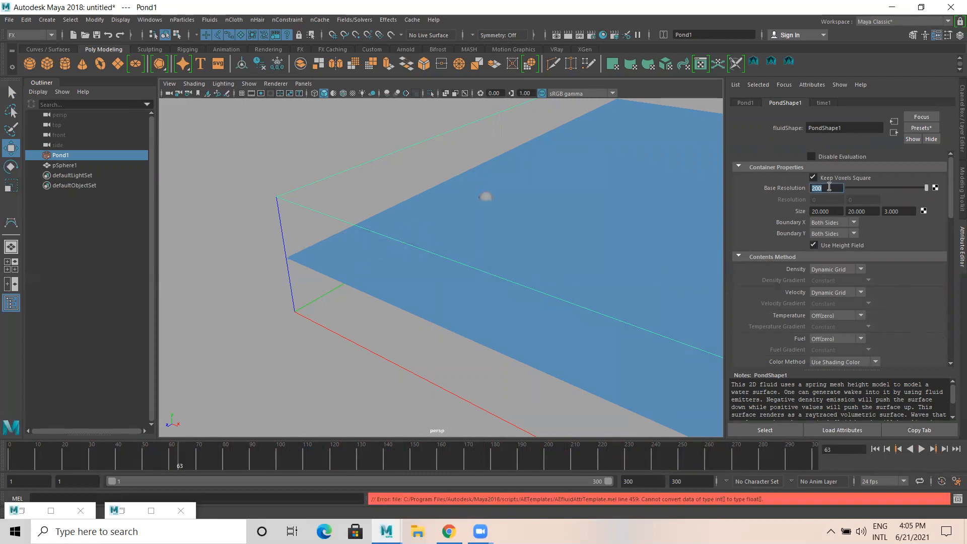
# Set the pond's Base Resolution back to 100 and replay the simulation from a higher view of the whole pond, returning to frame 1
pyautogui.press('Return')
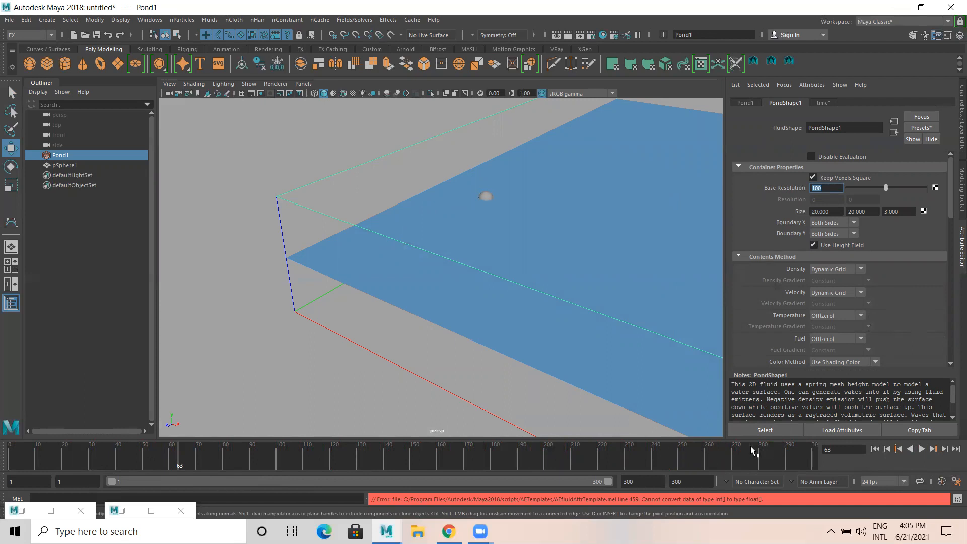
pyautogui.click(875, 448)
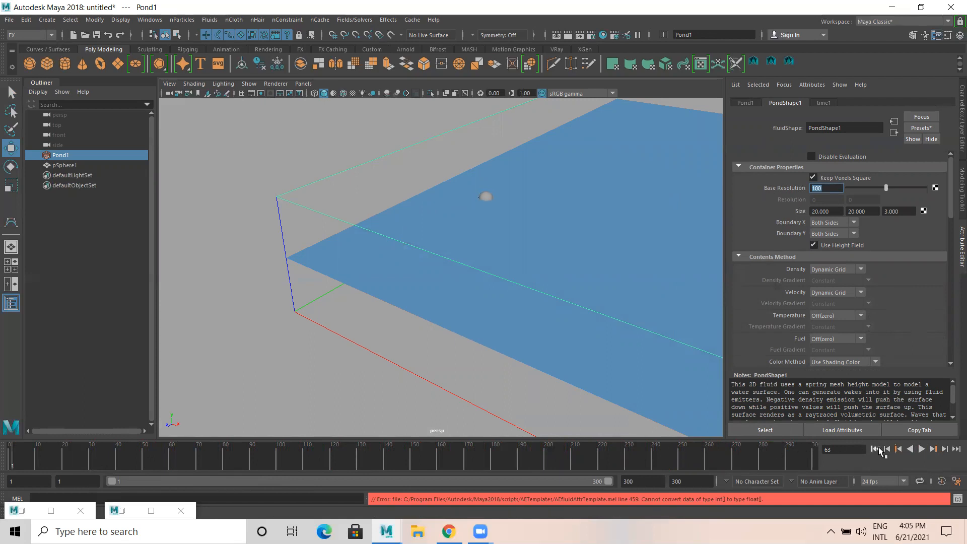
pyautogui.click(922, 448)
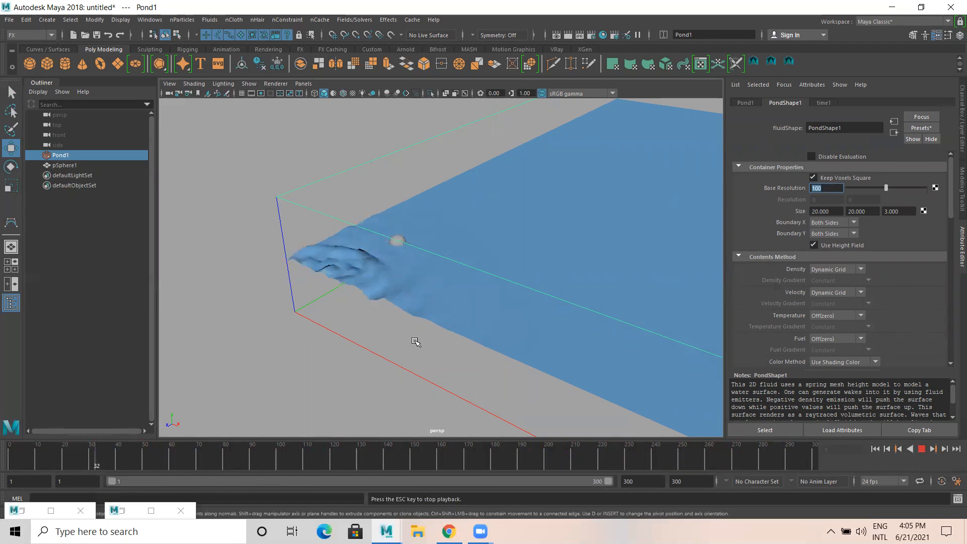
pyautogui.keyDown('alt'); pyautogui.moveTo(260, 343); pyautogui.dragTo(453, 265); pyautogui.keyUp('alt')
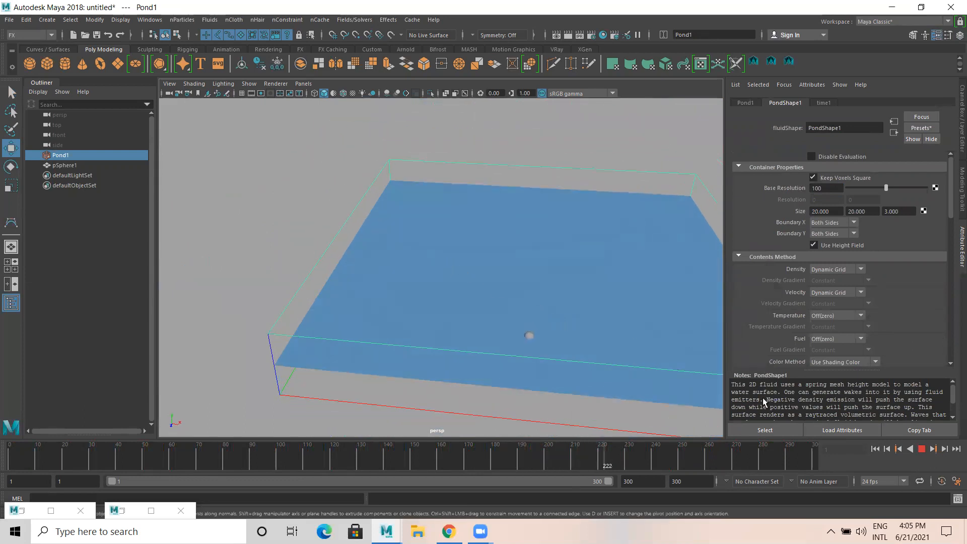
pyautogui.click(921, 450)
pyautogui.click(921, 450)
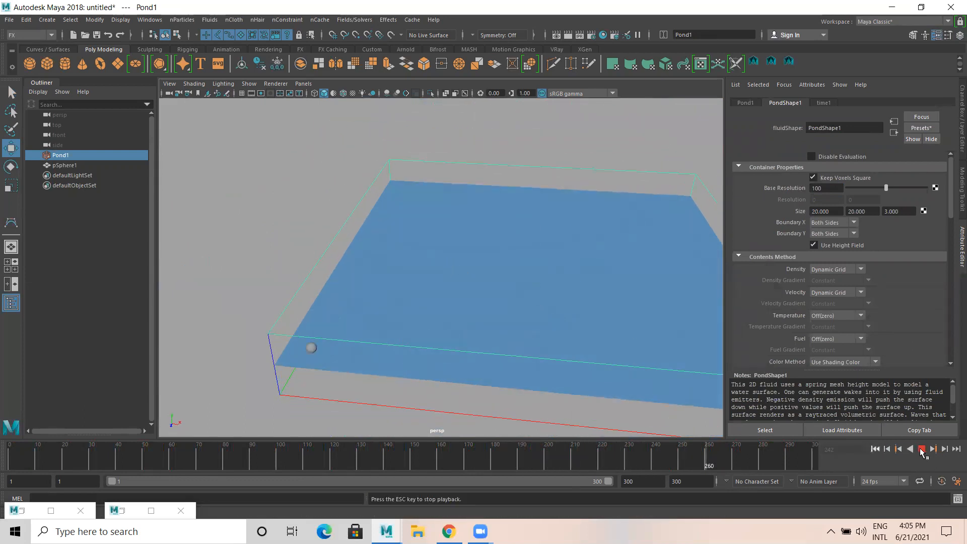
pyautogui.click(921, 449)
pyautogui.click(874, 449)
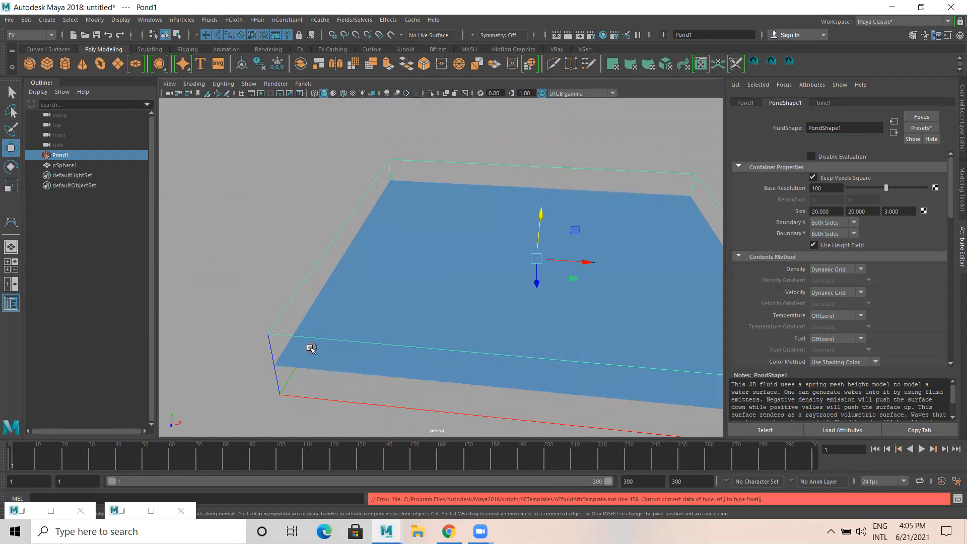
# Put the sphere on a new display layer and hide that layer
pyautogui.click(311, 348)
pyautogui.click(959, 34)
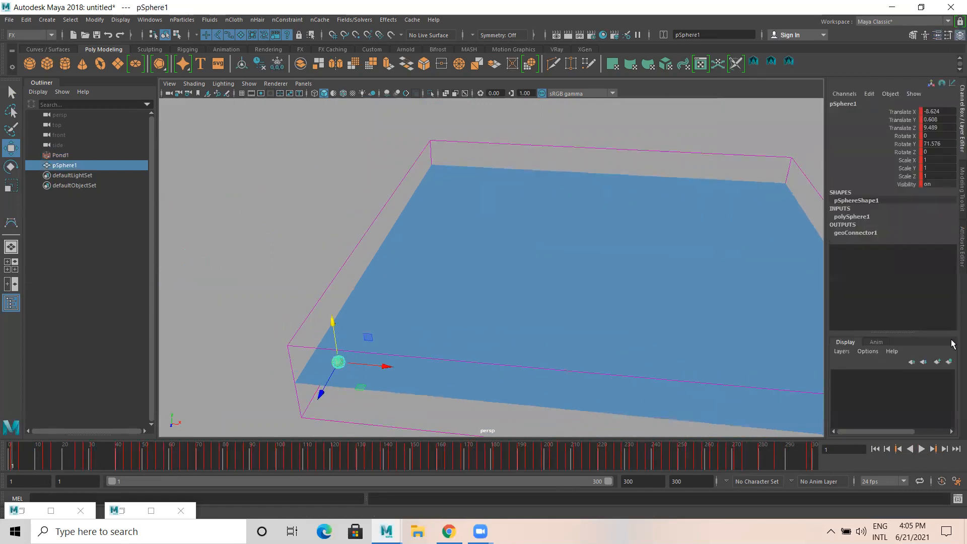
pyautogui.click(949, 361)
pyautogui.click(836, 376)
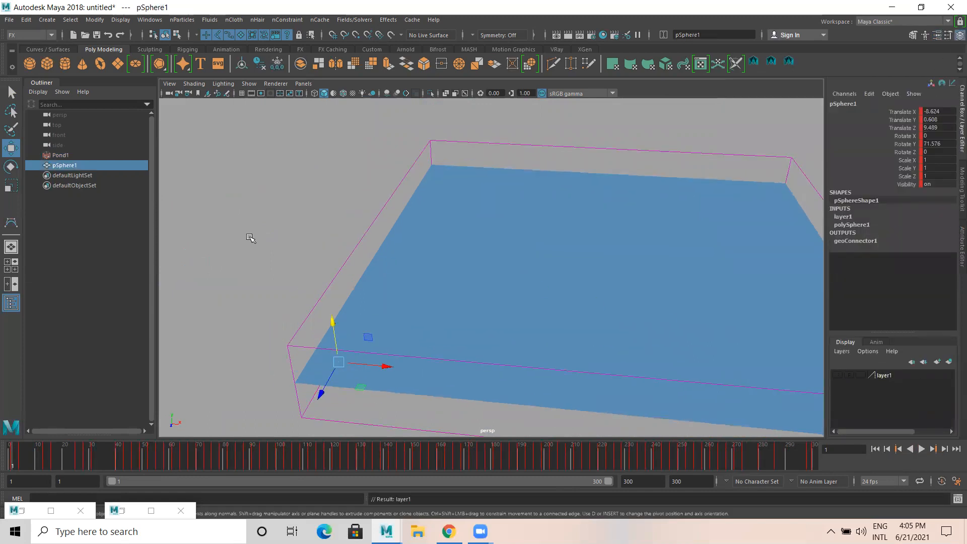
# Frame the whole pond with the Outliner collapsed, play the simulation to examine the water surface, and return to the first frame
pyautogui.click(251, 238)
pyautogui.keyDown('alt'); pyautogui.moveTo(335, 227); pyautogui.dragTo(339, 237); pyautogui.keyUp('alt')
pyautogui.keyDown('alt'); pyautogui.moveTo(548, 224); pyautogui.dragTo(521, 274); pyautogui.keyUp('alt')
pyautogui.click(43, 82)
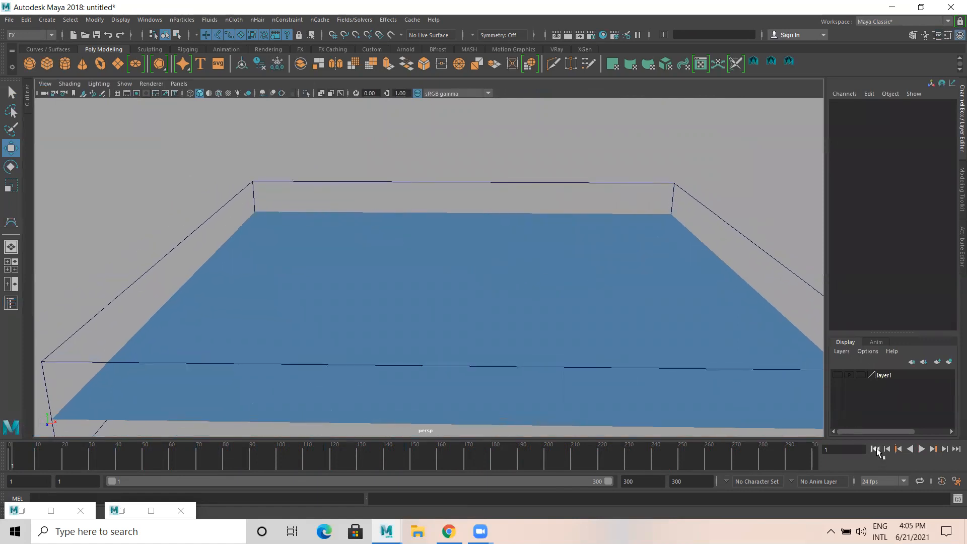
pyautogui.click(921, 449)
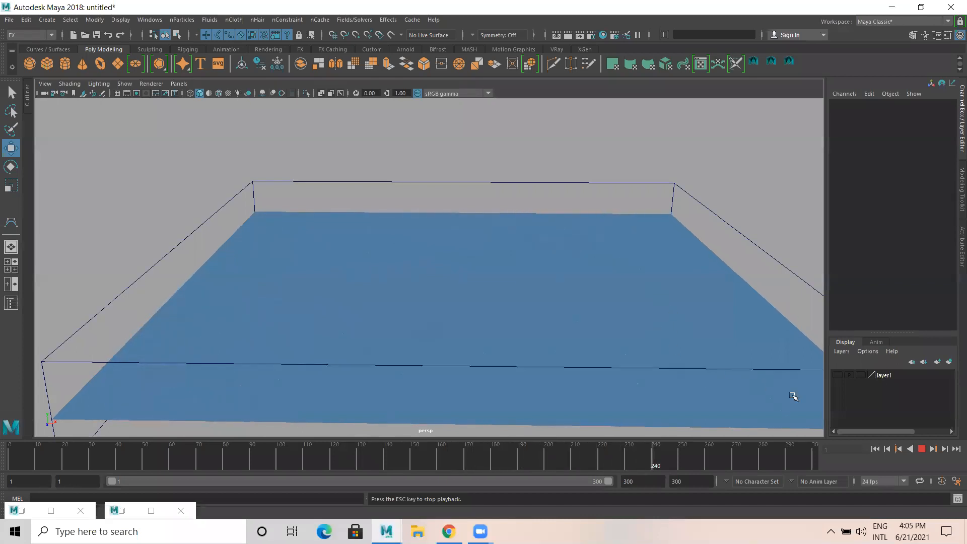
pyautogui.click(922, 449)
pyautogui.click(875, 449)
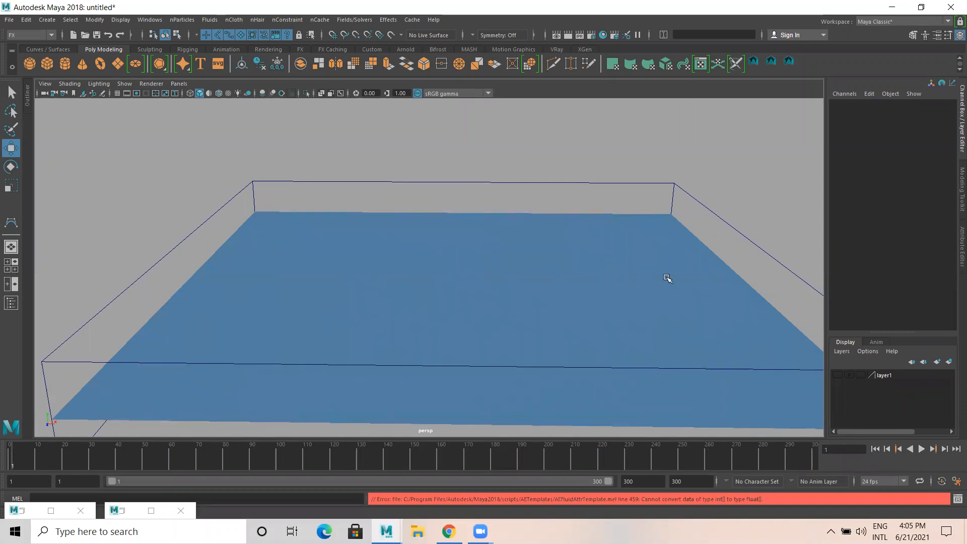
# Select the pond and review its fluid shape attributes from Container Properties down through Dynamic Simulation and Liquids, then return to the channel values
pyautogui.click(651, 227)
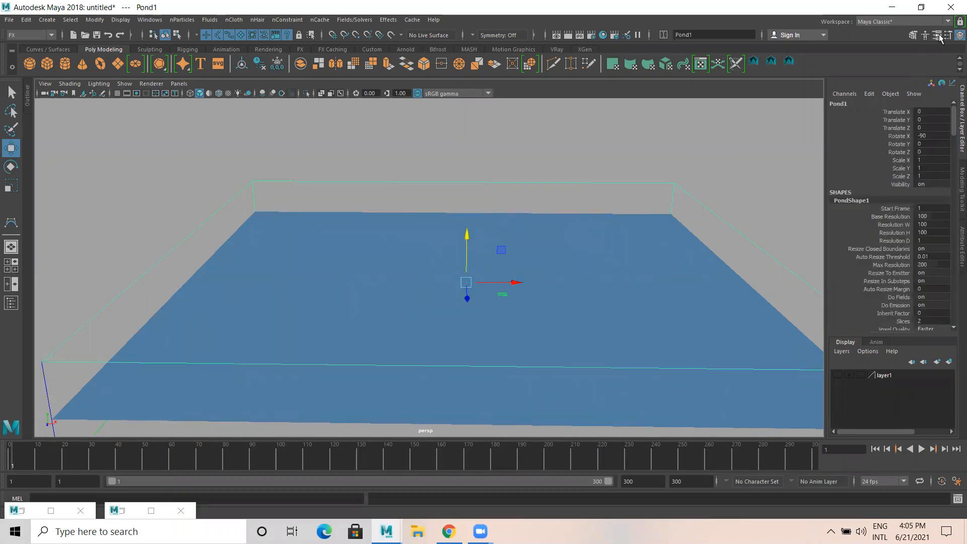
pyautogui.click(937, 35)
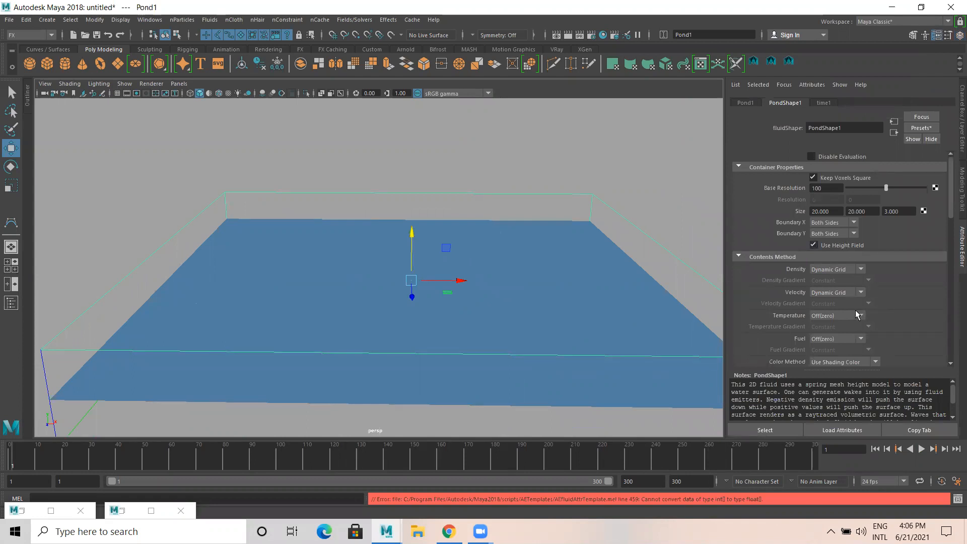
pyautogui.scroll(-5, 857, 317)
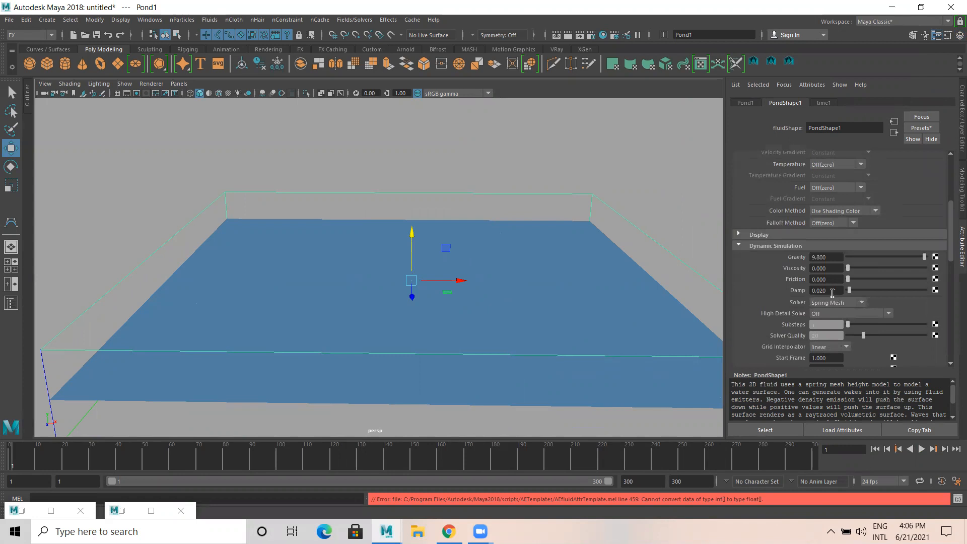
pyautogui.scroll(-4, 832, 288)
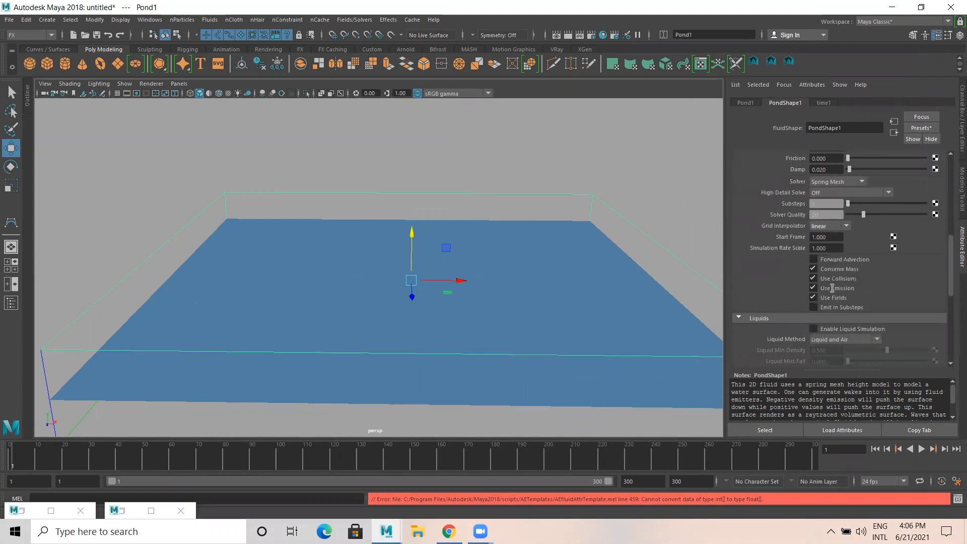
pyautogui.scroll(-4, 832, 288)
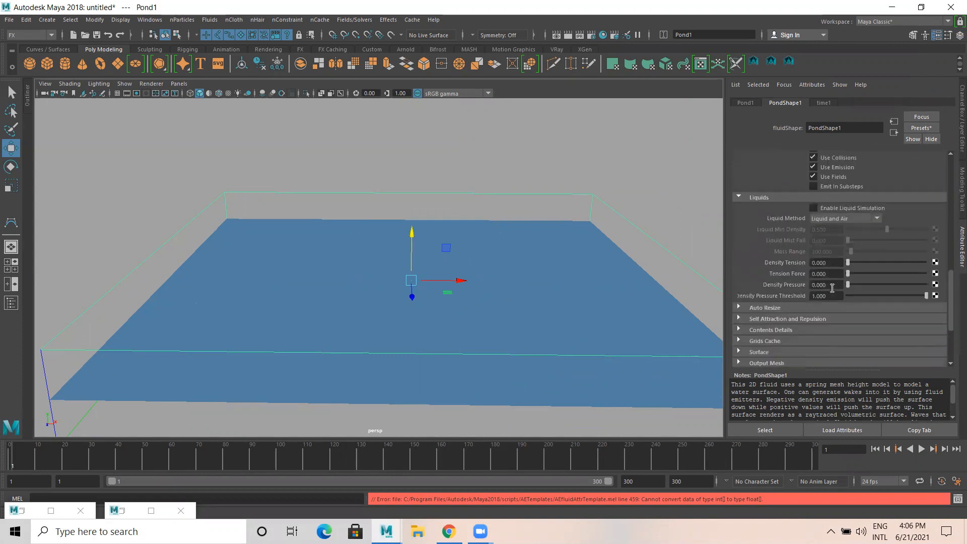
pyautogui.scroll(-3, 831, 286)
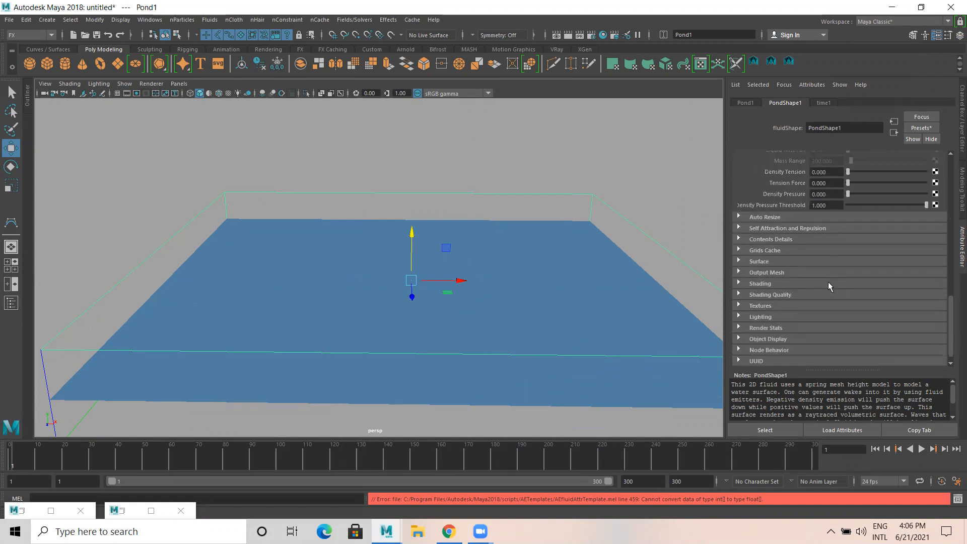
pyautogui.click(936, 35)
pyautogui.click(960, 35)
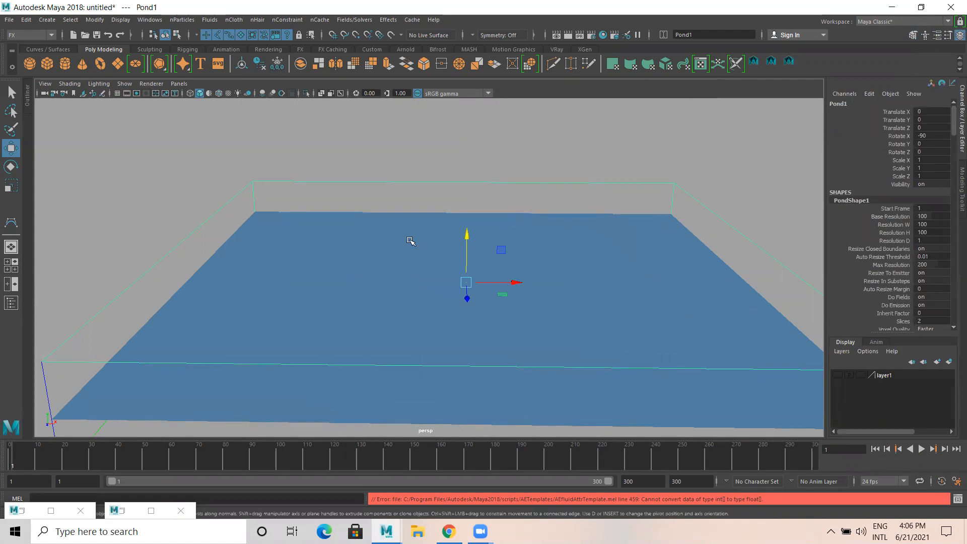
# Play the pond simulation from a closer, raised view to examine the ripples, then stop playback
pyautogui.scroll(3, 411, 241)
pyautogui.scroll(2, 428, 276)
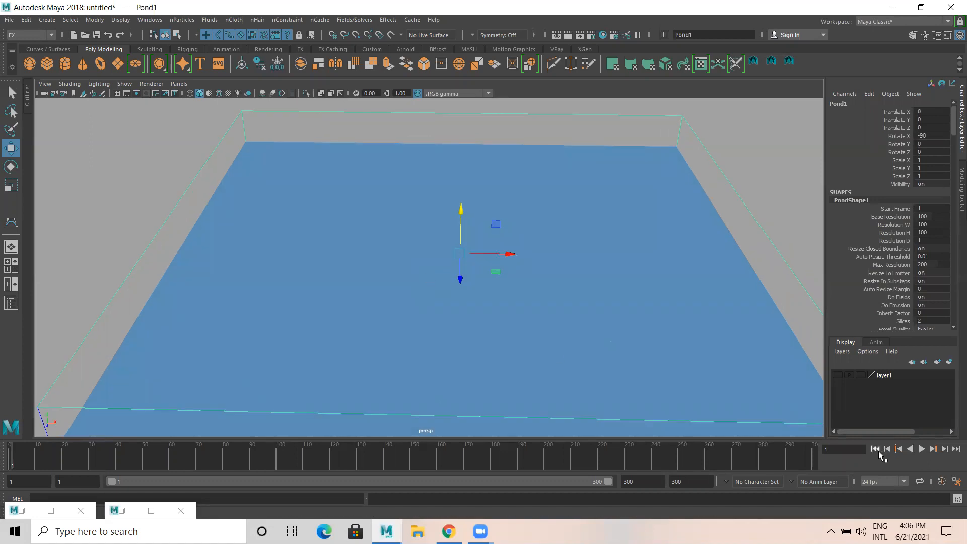
pyautogui.click(921, 448)
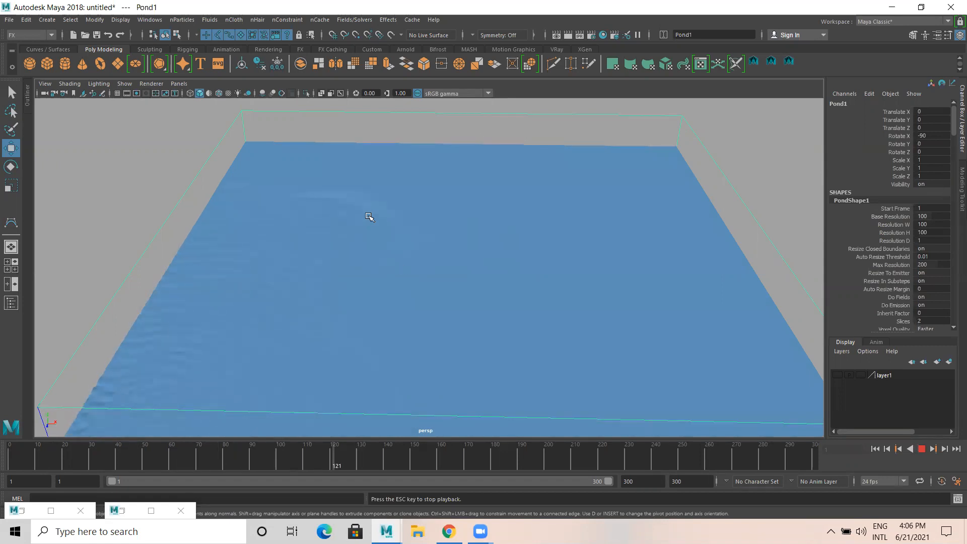
pyautogui.press('Escape')
# Replay the simulation from frame 1 in a low, close view of the water surface, then return to the first frame
pyautogui.keyDown('alt'); pyautogui.moveTo(423, 338); pyautogui.dragTo(423, 317); pyautogui.keyUp('alt')
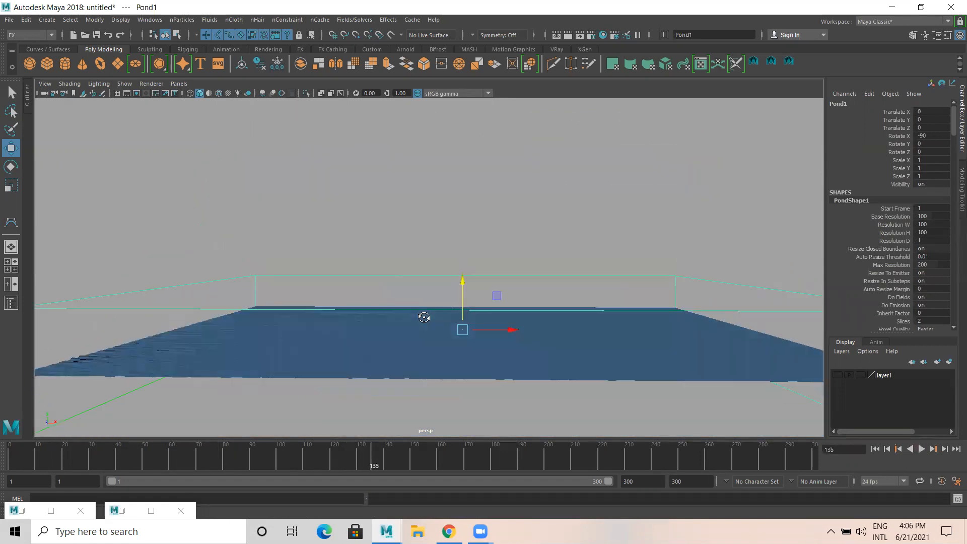
pyautogui.keyDown('alt'); pyautogui.moveTo(360, 326); pyautogui.dragTo(418, 380); pyautogui.keyUp('alt')
pyautogui.keyDown('alt'); pyautogui.moveTo(301, 336); pyautogui.dragTo(507, 307); pyautogui.keyUp('alt')
pyautogui.click(875, 449)
pyautogui.click(921, 448)
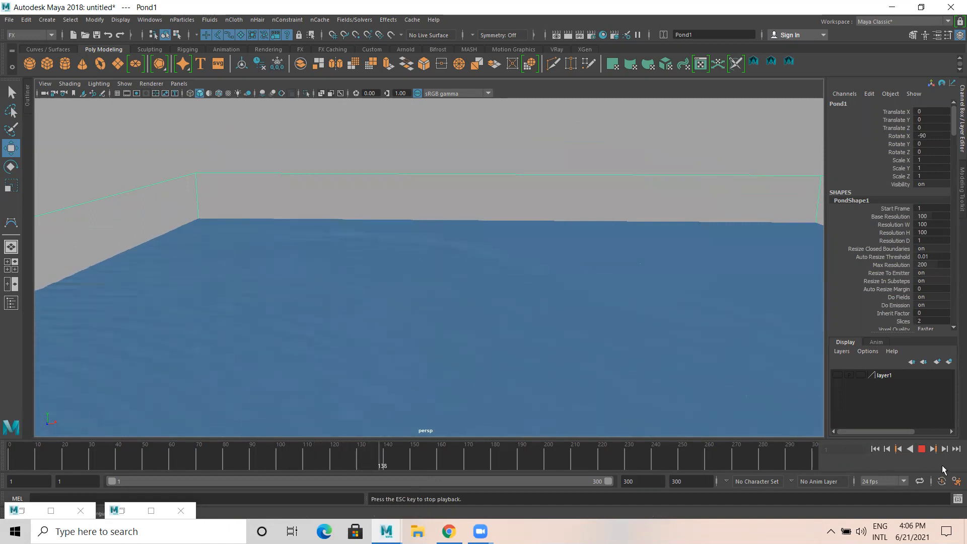
pyautogui.click(921, 448)
pyautogui.click(876, 449)
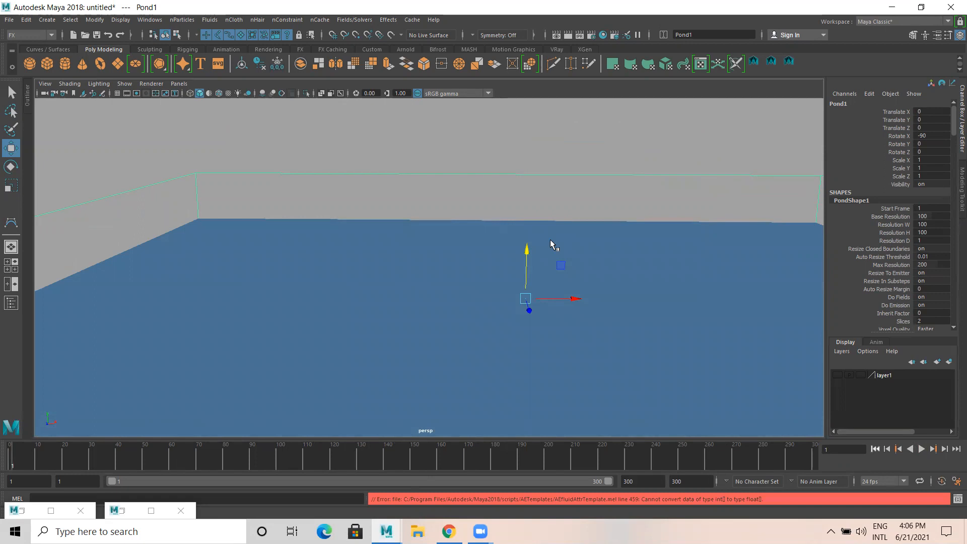
# Save the scene as Pond in Maya Binary format in the folder D:\RSTP\Batch 02\Maya\Dynamics
pyautogui.hotkey('ctrl', 'shift', 's')
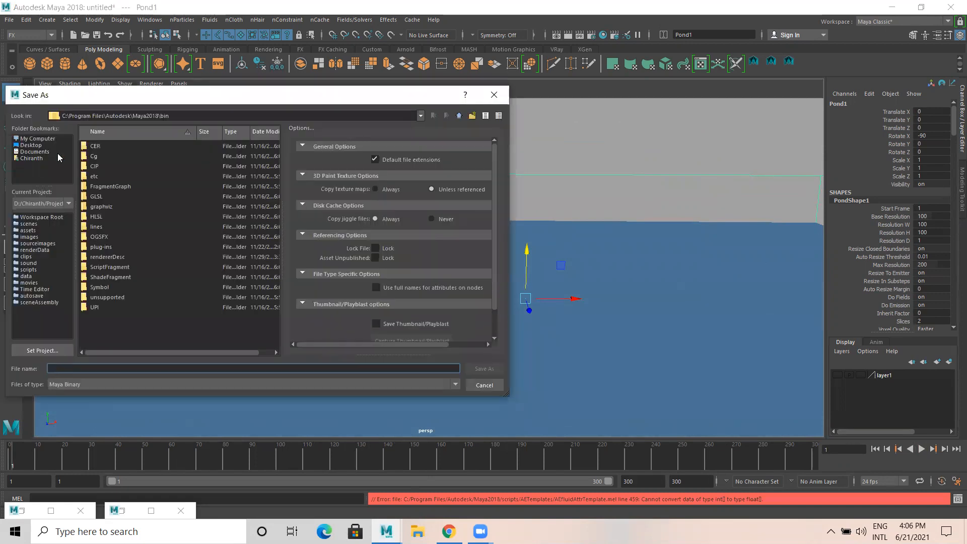
pyautogui.click(38, 139)
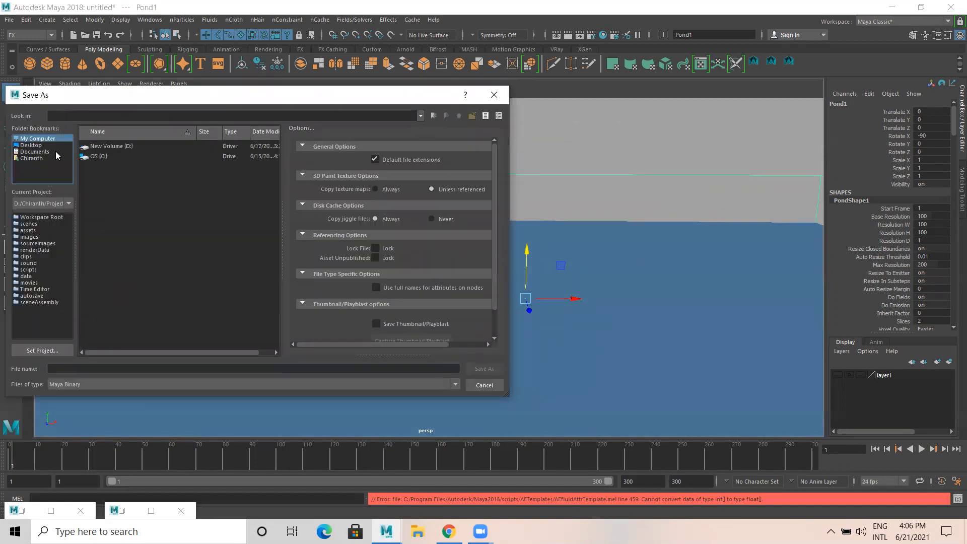
pyautogui.doubleClick(105, 148)
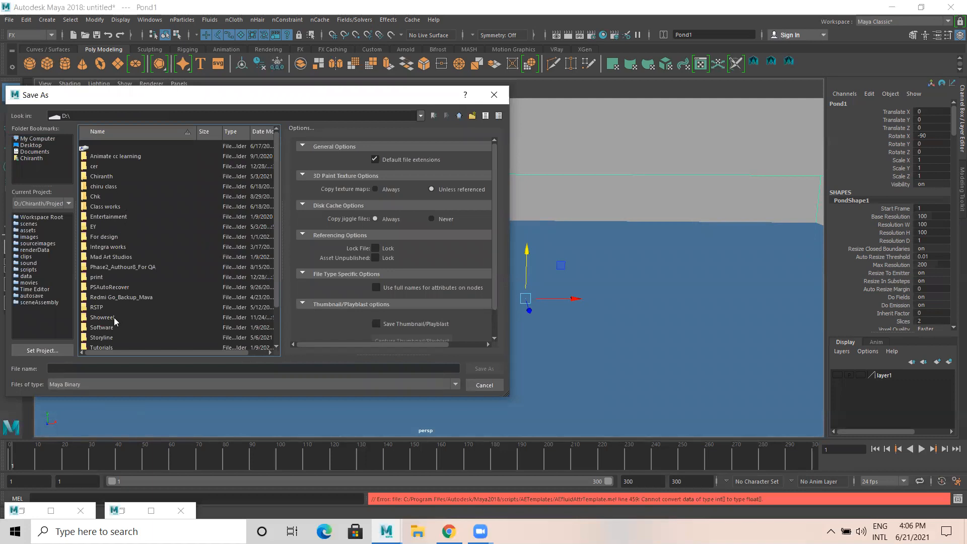
pyautogui.doubleClick(101, 306)
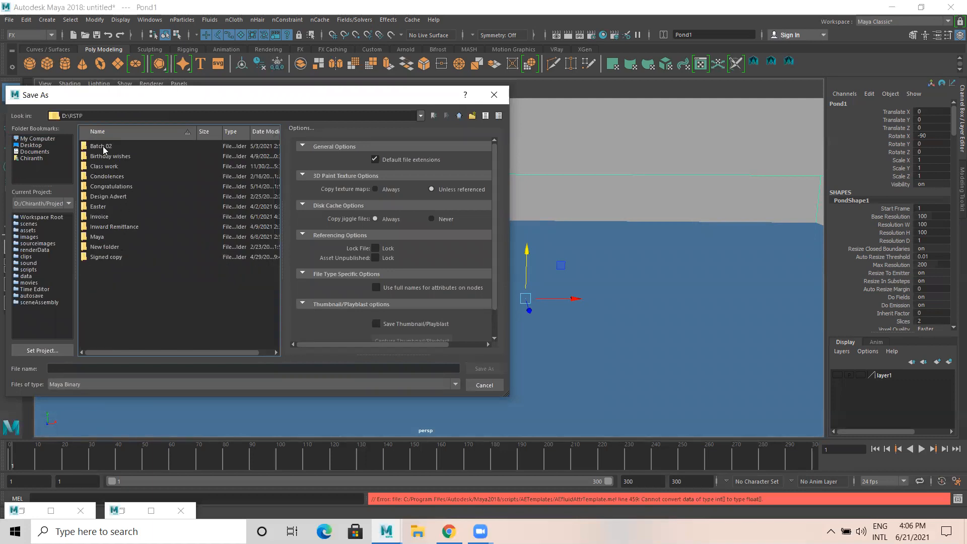
pyautogui.doubleClick(103, 147)
pyautogui.doubleClick(97, 156)
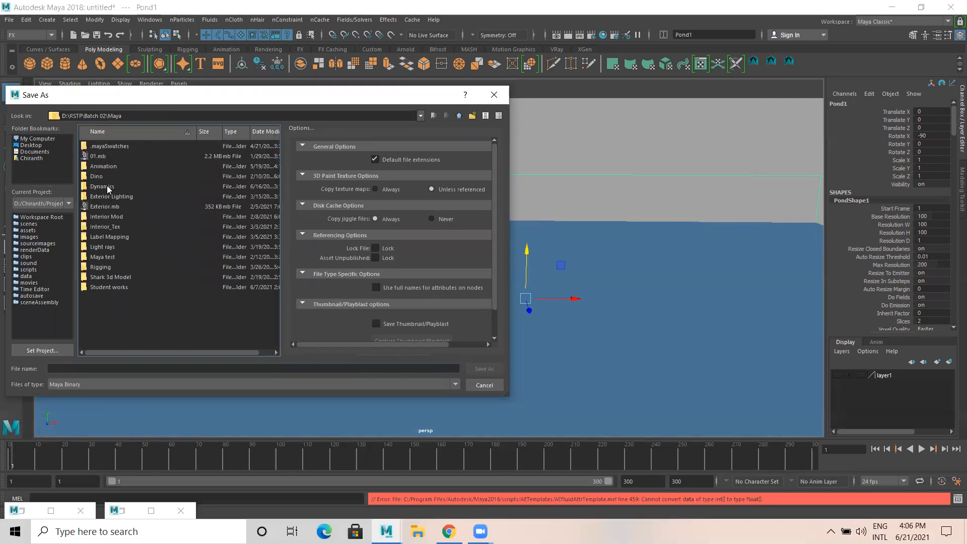
pyautogui.doubleClick(104, 186)
pyautogui.click(69, 368)
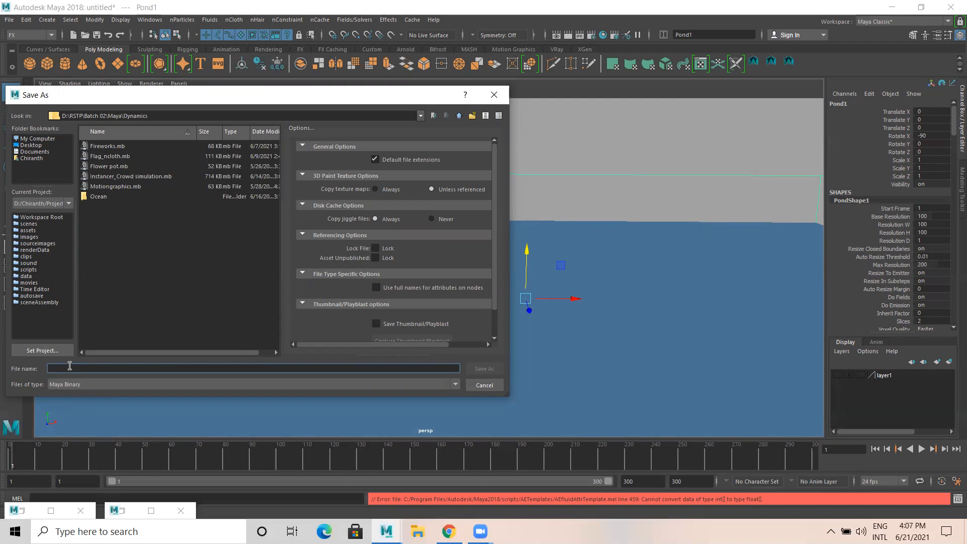
pyautogui.write('Pond')
pyautogui.click(484, 368)
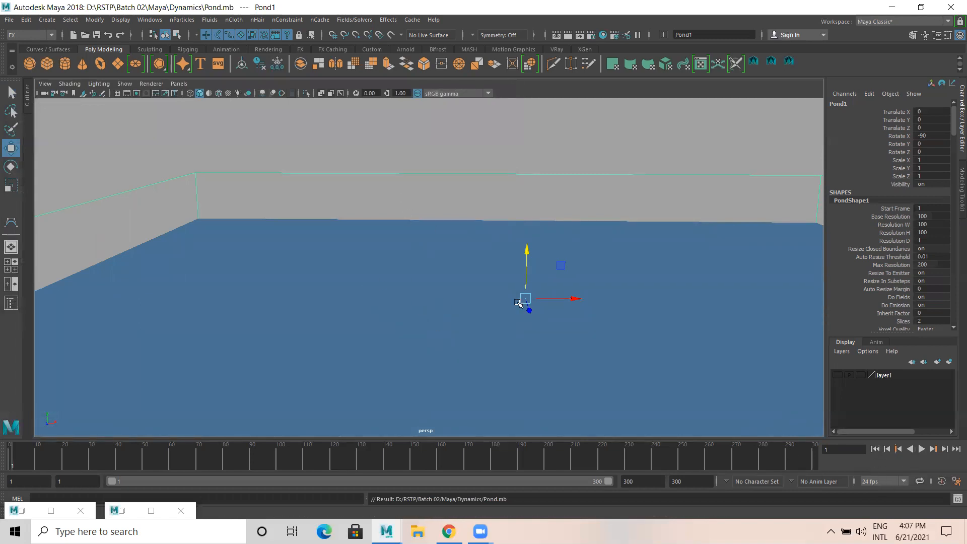
# Reframe the view on the whole pond from above and save the scene again
pyautogui.keyDown('alt'); pyautogui.moveTo(522, 304); pyautogui.dragTo(365, 305, button='right'); pyautogui.keyUp('alt')
pyautogui.keyDown('alt'); pyautogui.moveTo(364, 304); pyautogui.dragTo(381, 312); pyautogui.keyUp('alt')
pyautogui.keyDown('alt'); pyautogui.moveTo(415, 317); pyautogui.dragTo(330, 312, button='right'); pyautogui.keyUp('alt')
pyautogui.keyDown('alt'); pyautogui.moveTo(461, 299); pyautogui.dragTo(399, 324); pyautogui.keyUp('alt')
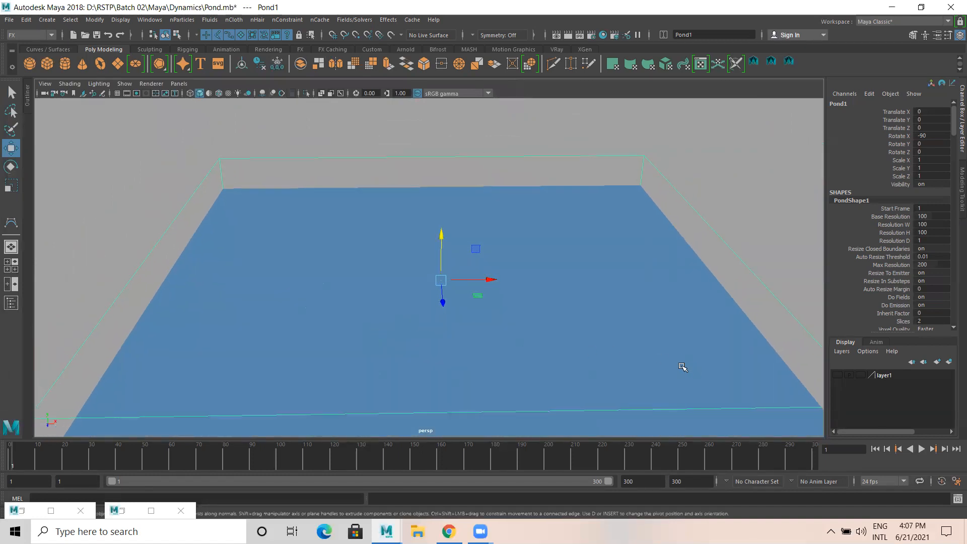
pyautogui.keyDown('alt'); pyautogui.moveTo(487, 323); pyautogui.dragTo(488, 324); pyautogui.keyUp('alt')
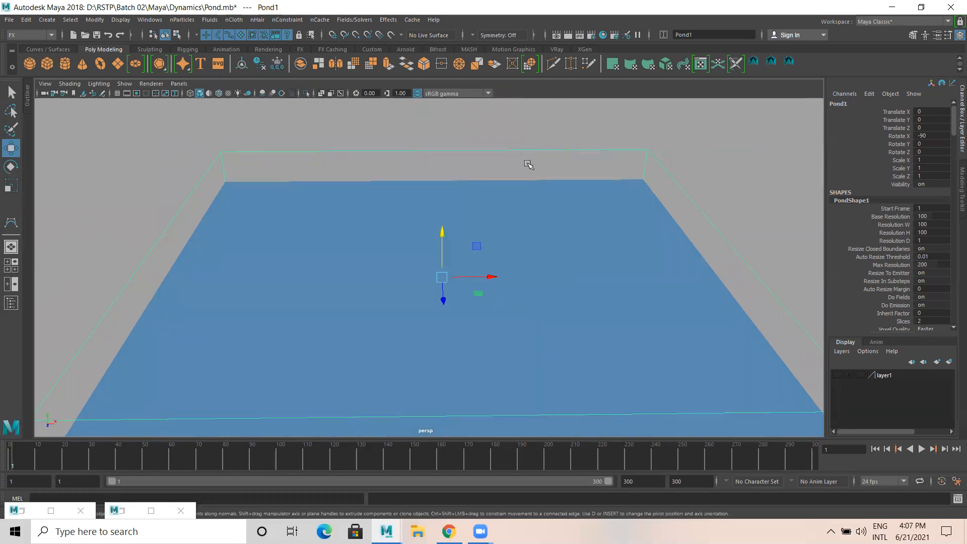
pyautogui.hotkey('ctrl', 's')
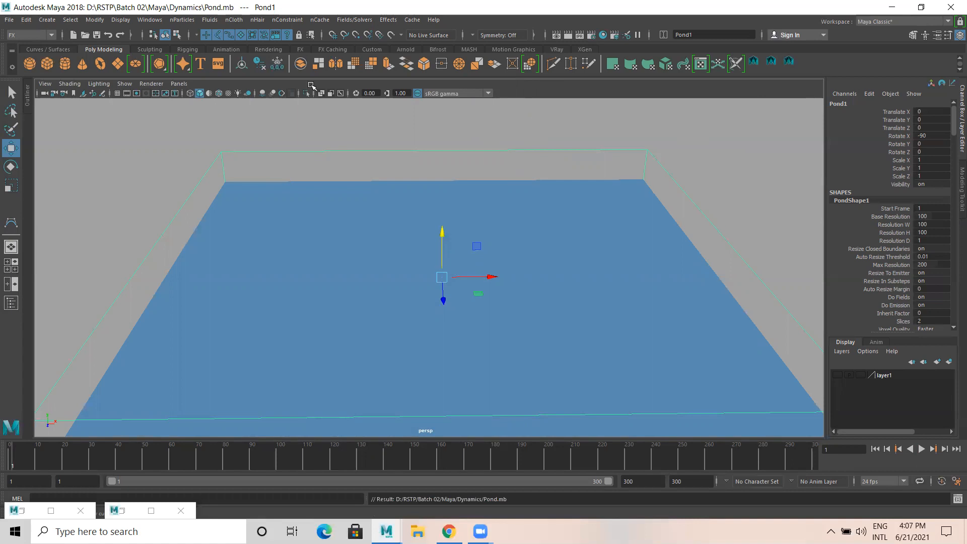